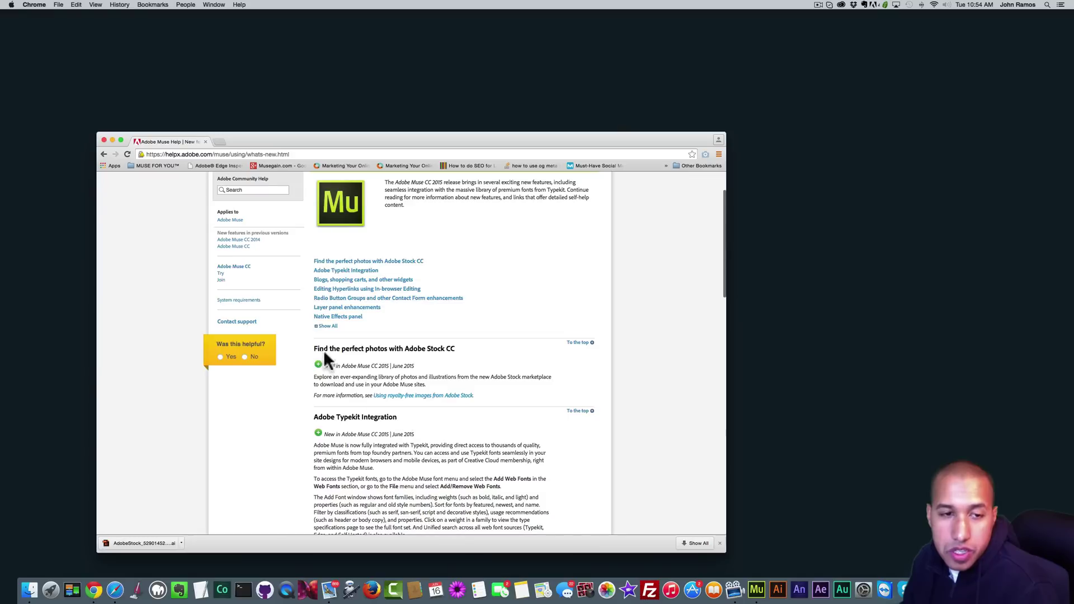
# Show the full list of new Adobe Muse CC 2015 features and skim the feature descriptions below it
pyautogui.scroll(2, 335, 314)
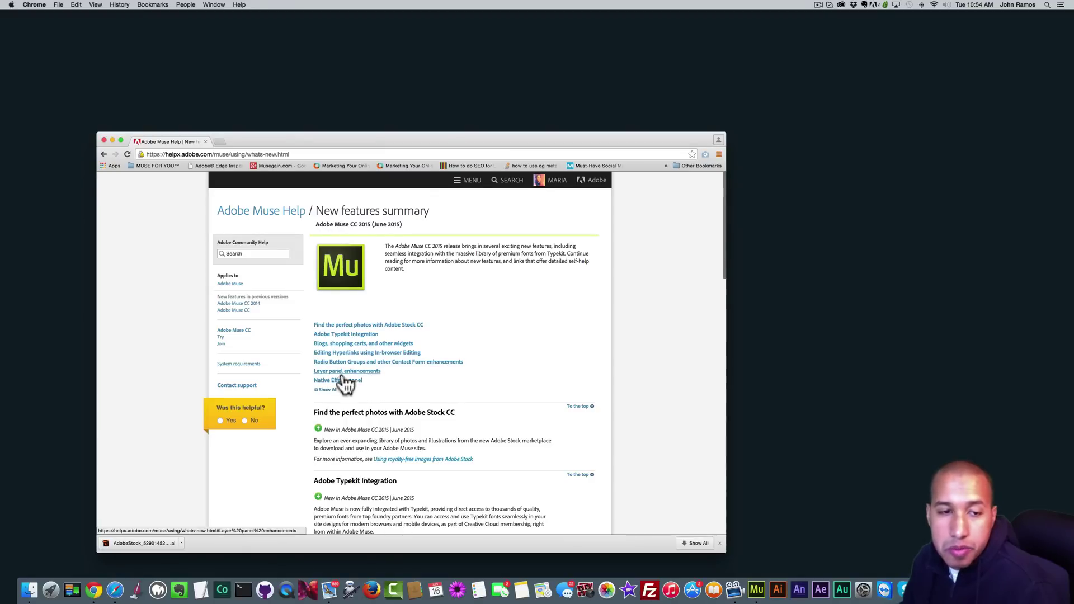
pyautogui.click(323, 391)
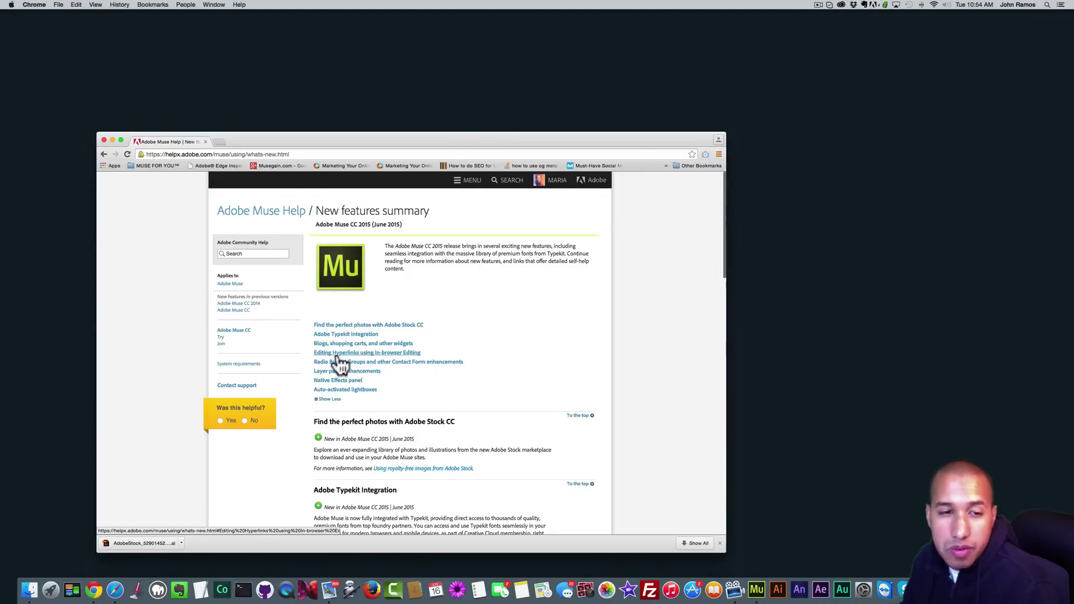
pyautogui.scroll(-3, 381, 379)
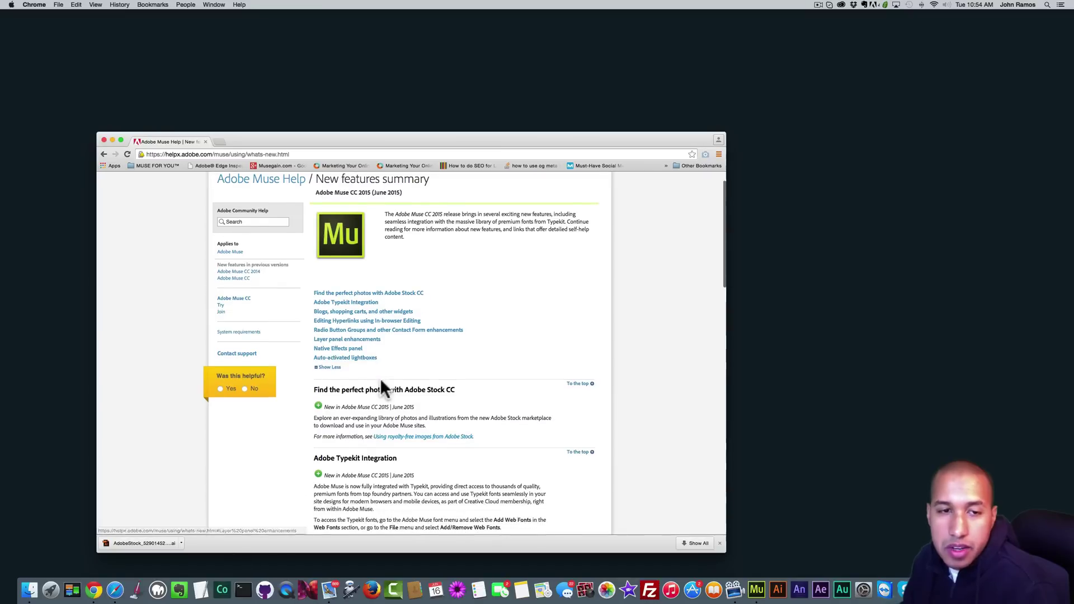
pyautogui.scroll(-10, 382, 379)
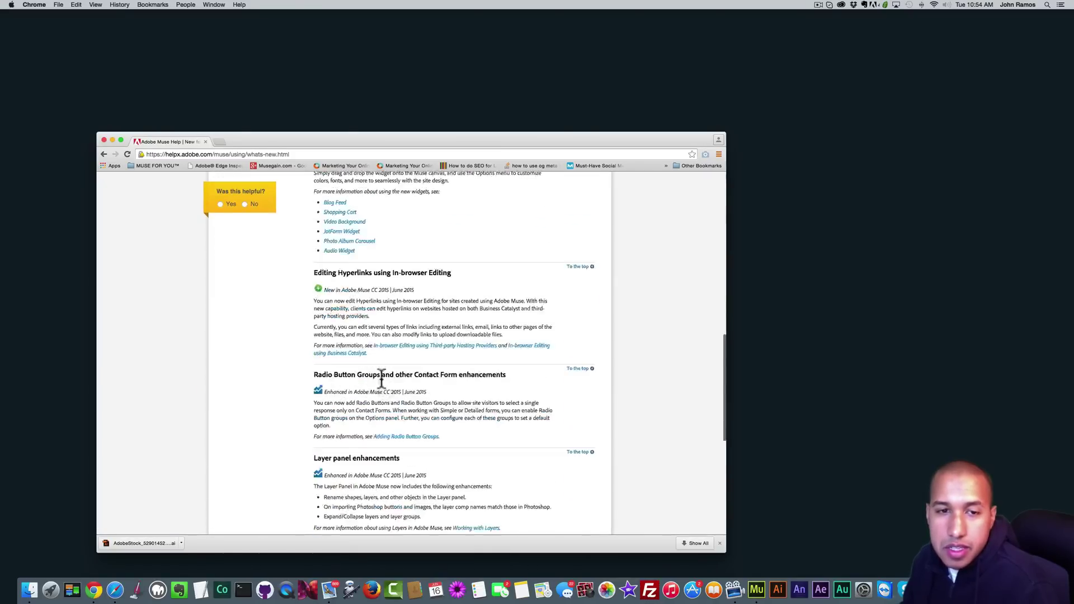
pyautogui.scroll(15, 376, 371)
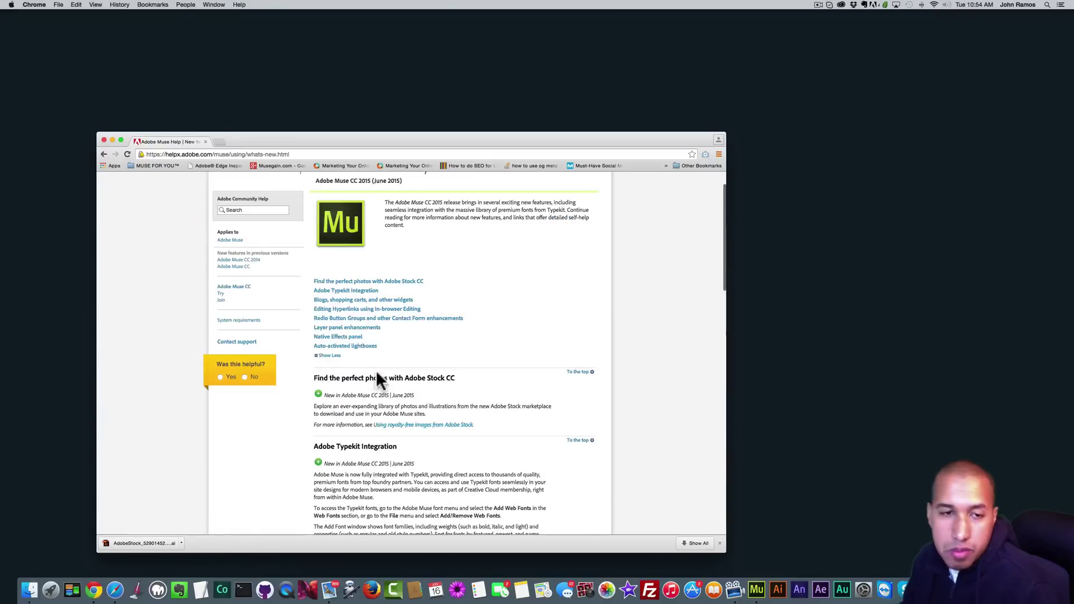
pyautogui.scroll(-2, 378, 373)
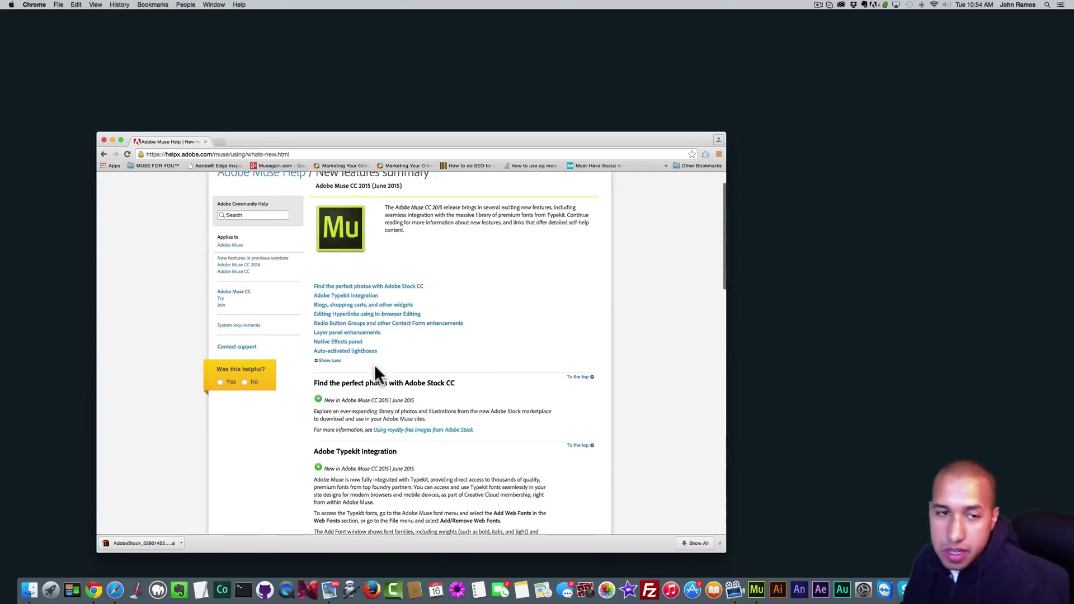
pyautogui.scroll(1, 376, 369)
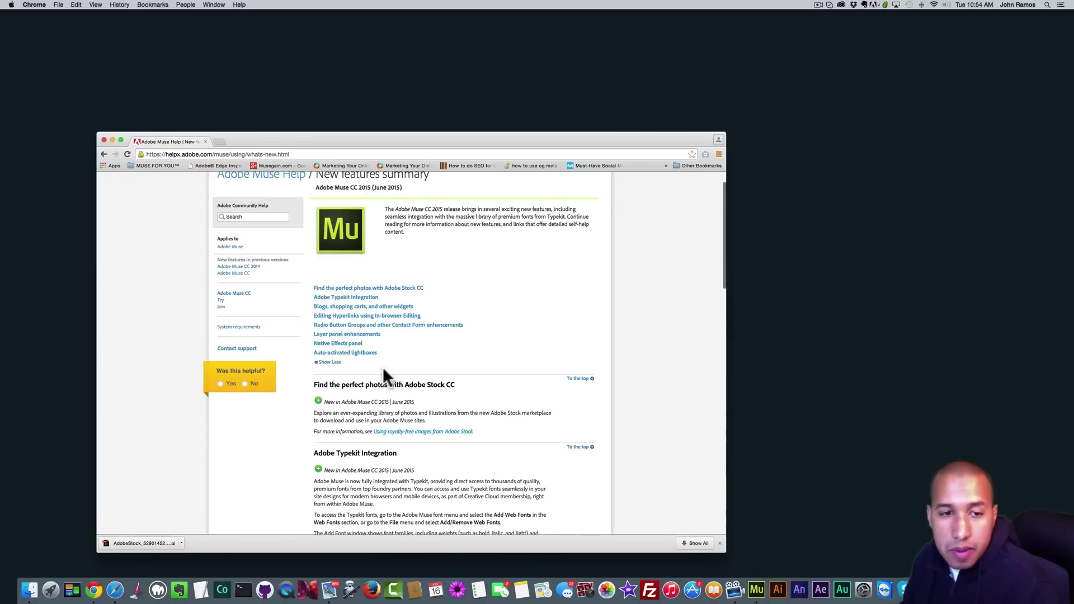
pyautogui.scroll(-1, 382, 367)
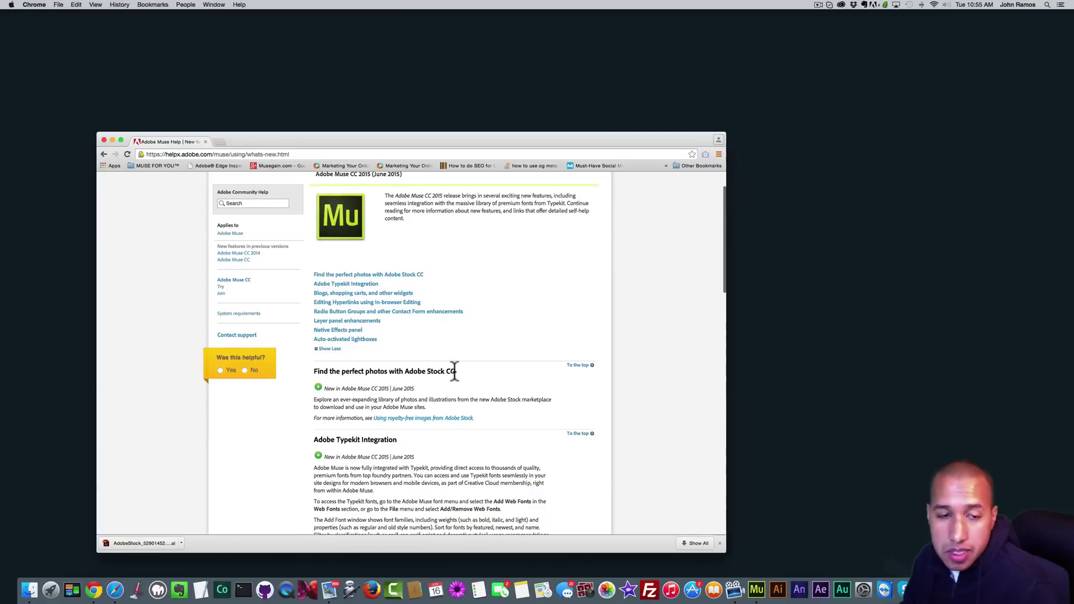
pyautogui.scroll(-1, 442, 386)
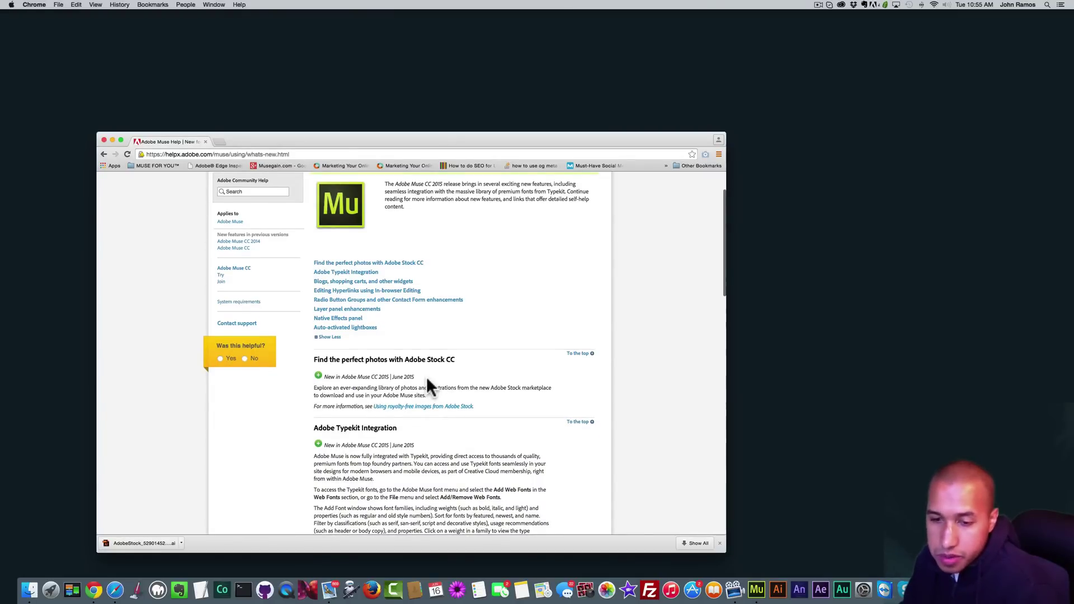
# Try to open the "Using royalty-free images from Adobe Stock" article and close the page it opens
pyautogui.click(408, 408)
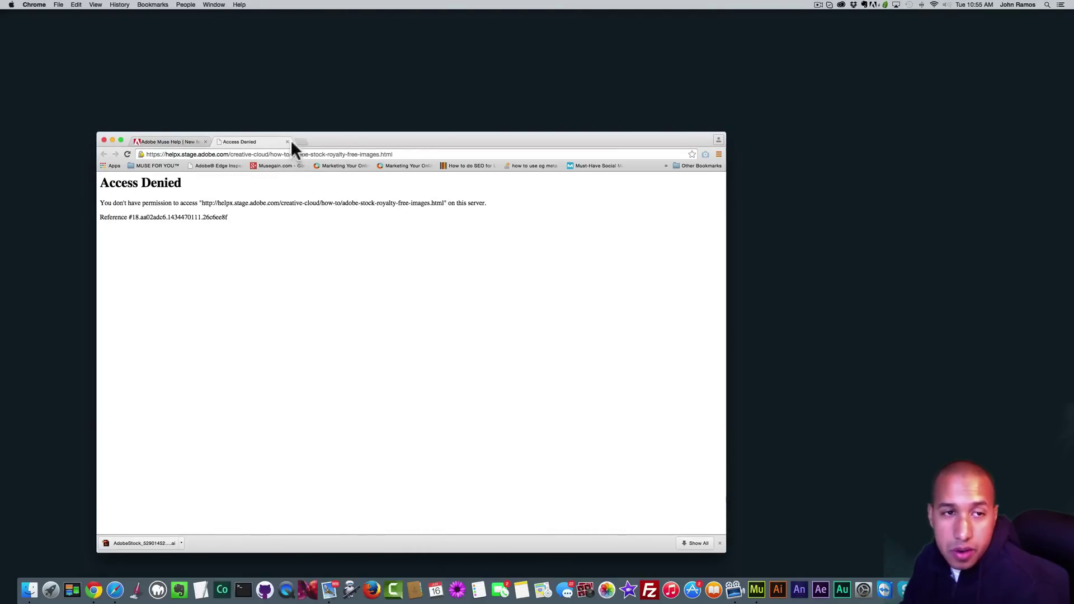
pyautogui.click(286, 141)
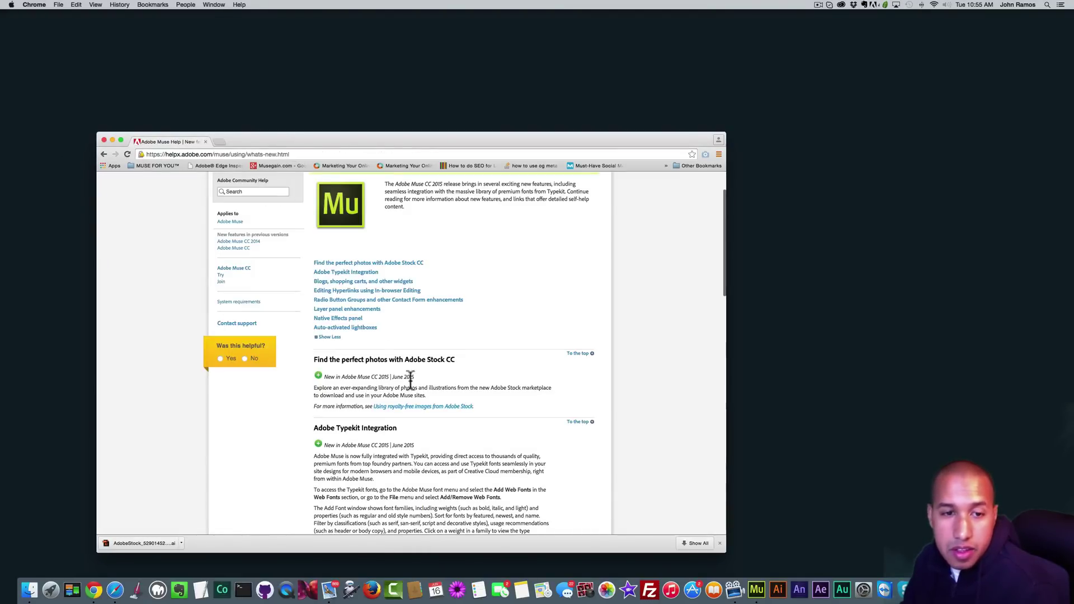
pyautogui.click(408, 407)
pyautogui.click(286, 142)
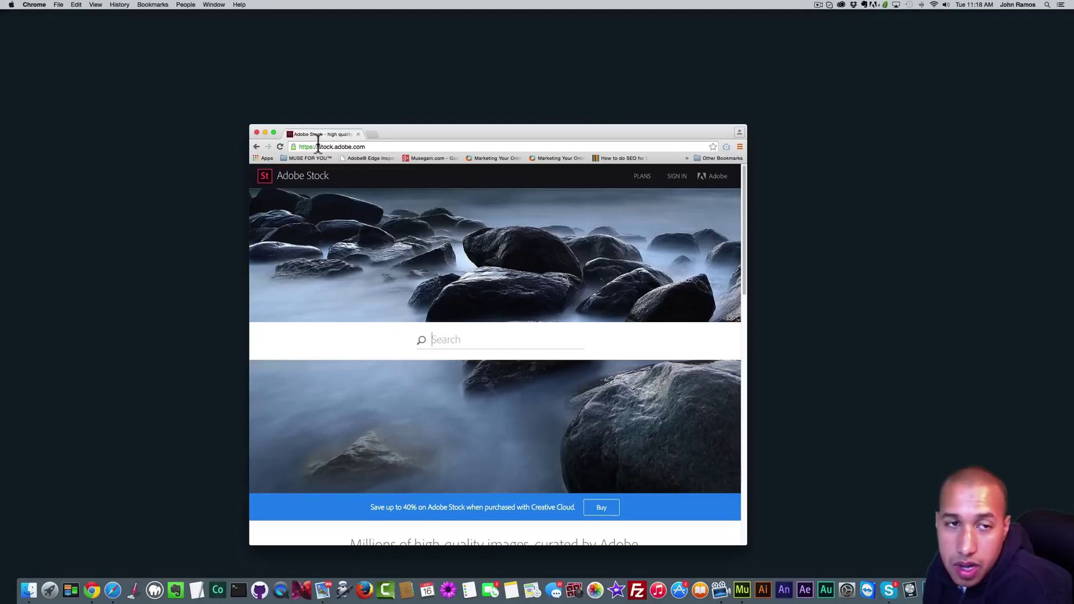
# Search Adobe Stock for "computers" and browse the image results
pyautogui.write('computers')
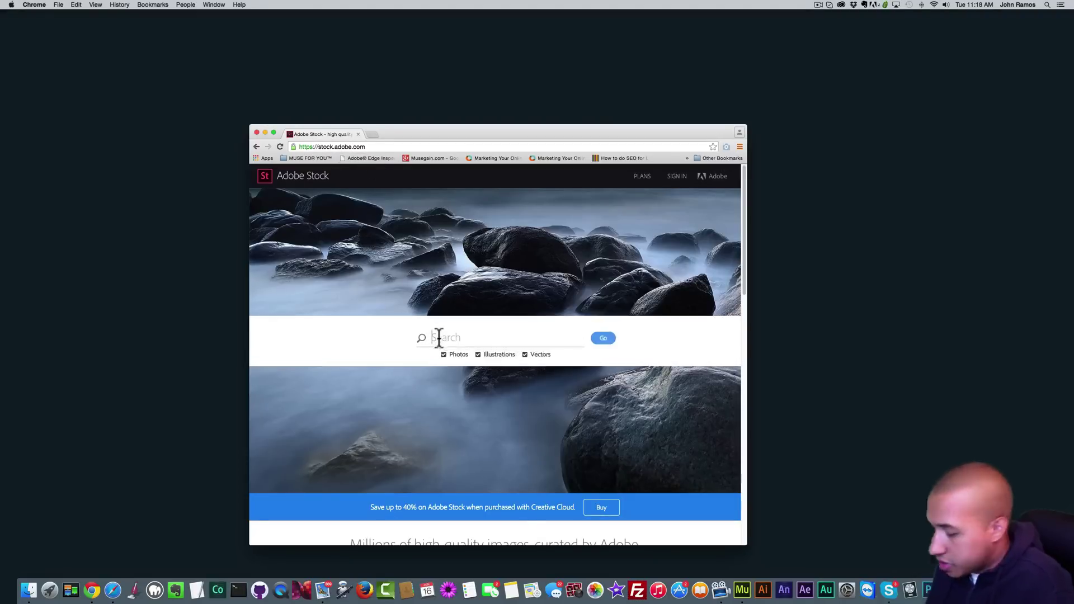
pyautogui.press('Return')
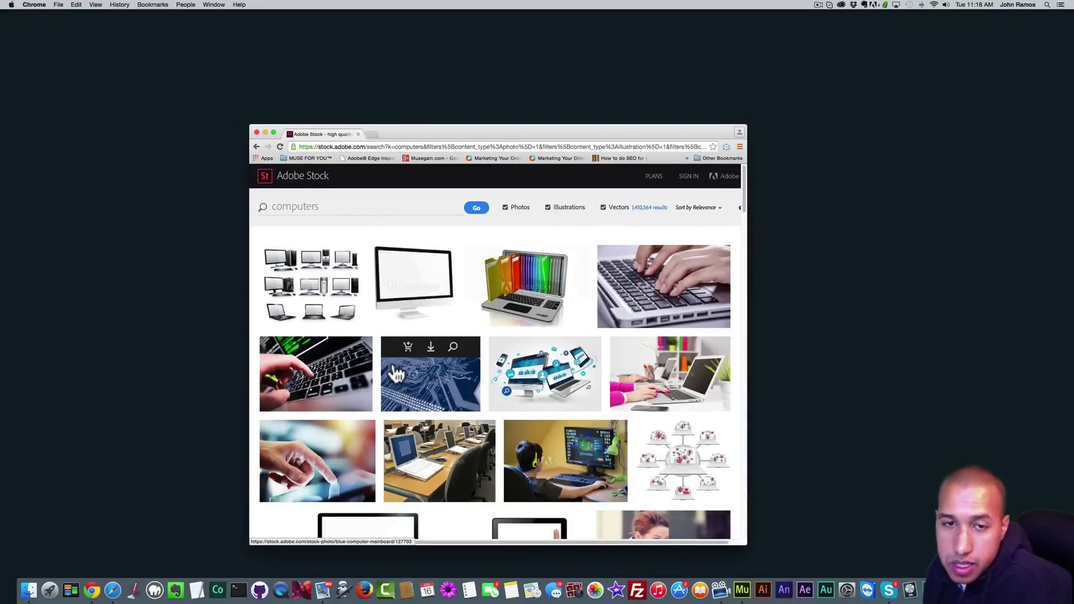
pyautogui.moveTo(538, 267)
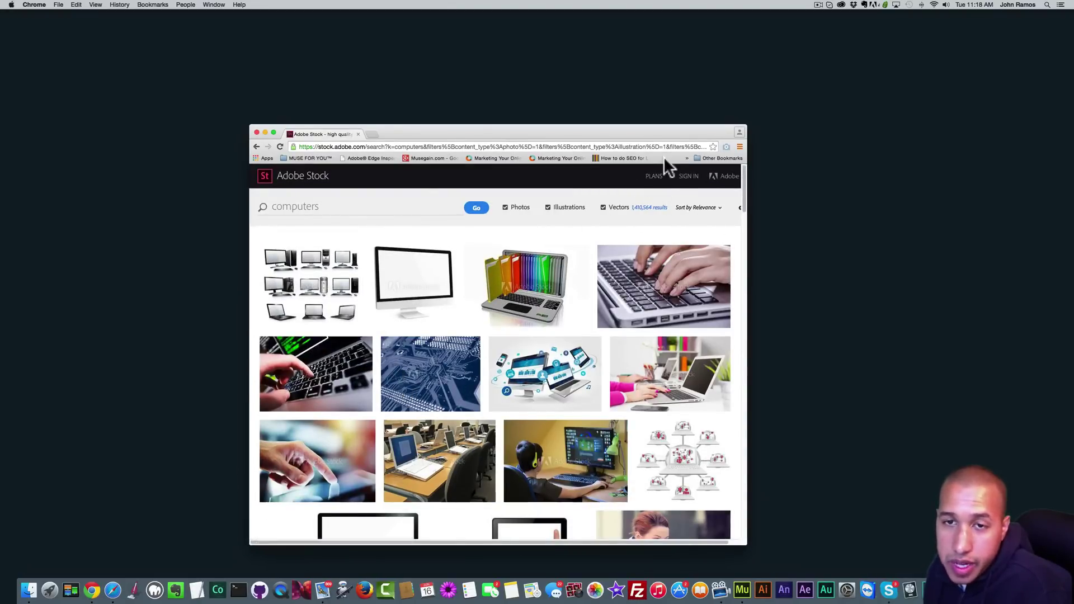
pyautogui.moveTo(569, 292)
pyautogui.scroll(-7, 576, 319)
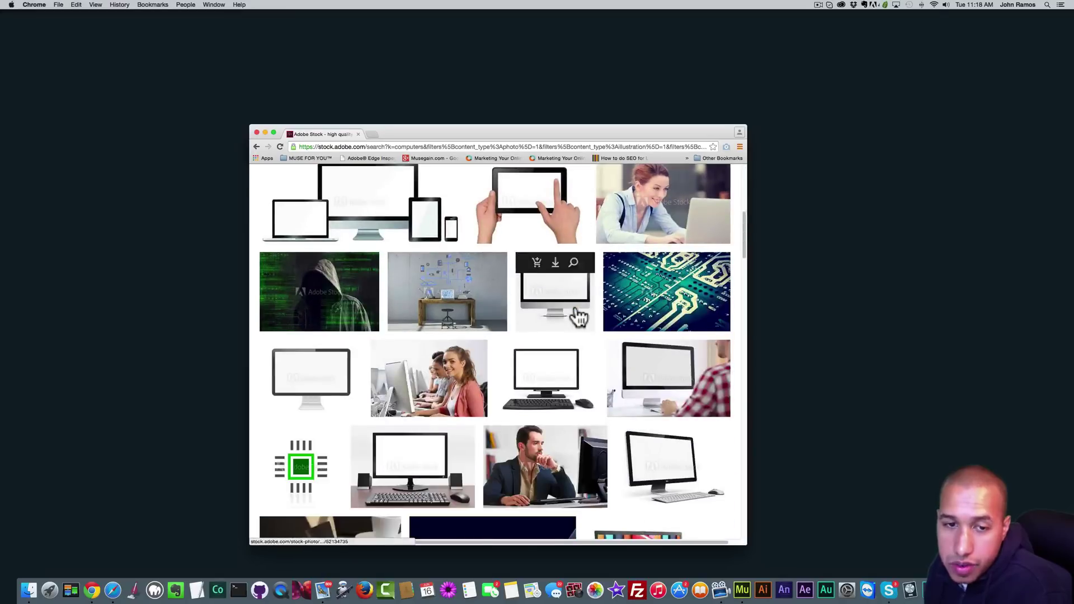
pyautogui.scroll(7, 578, 316)
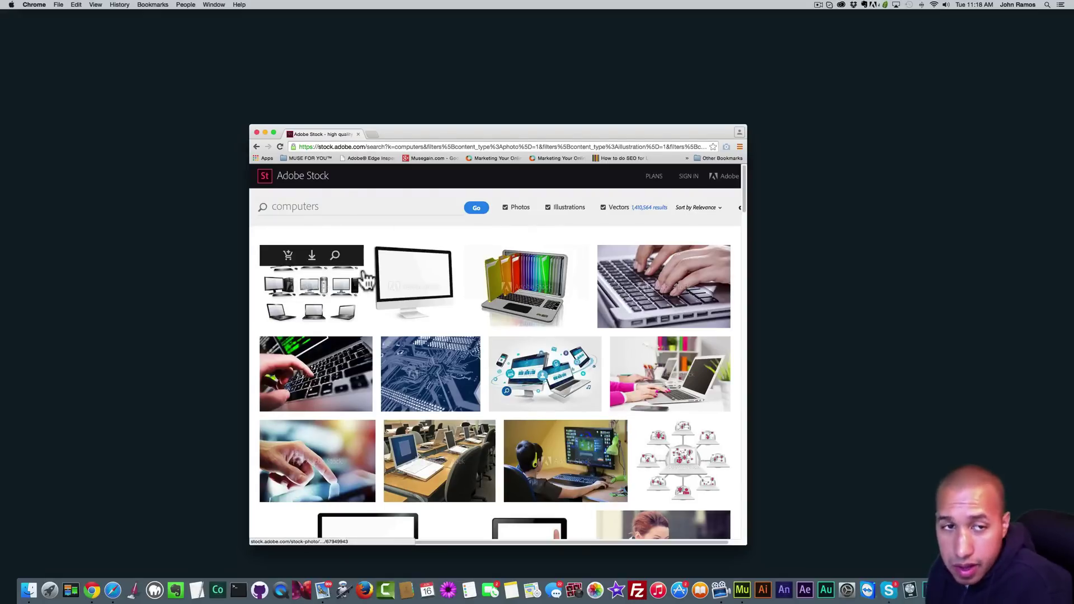
pyautogui.moveTo(404, 274)
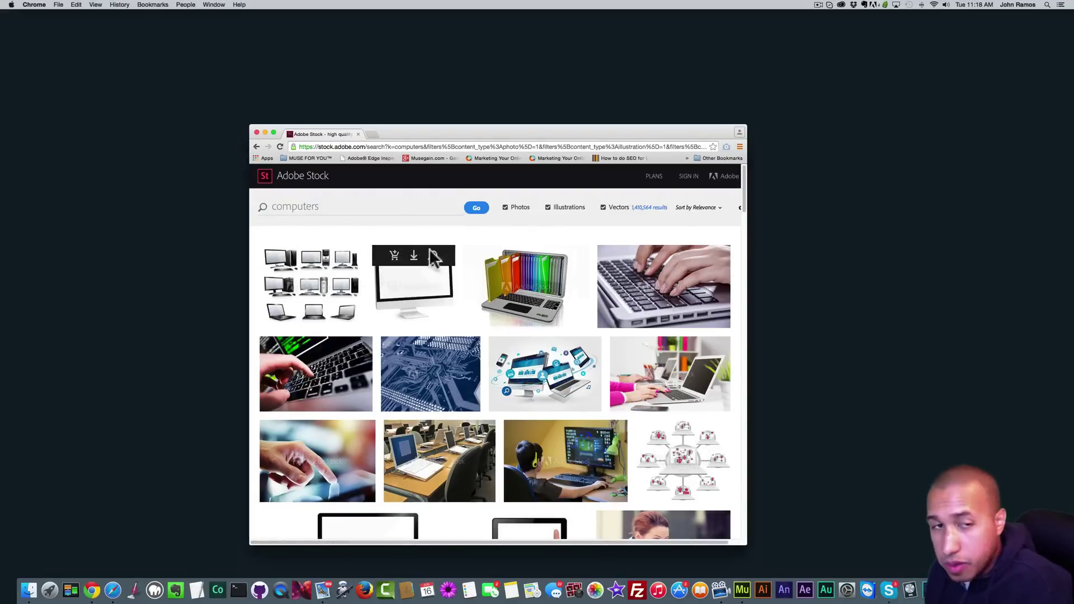
pyautogui.scroll(-3, 539, 314)
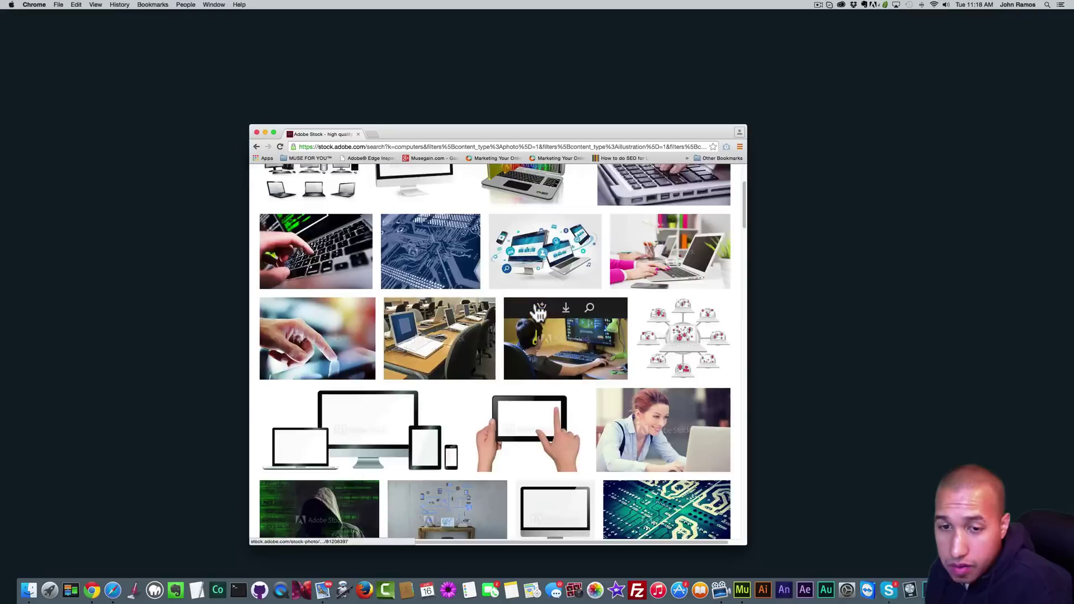
pyautogui.scroll(3, 539, 313)
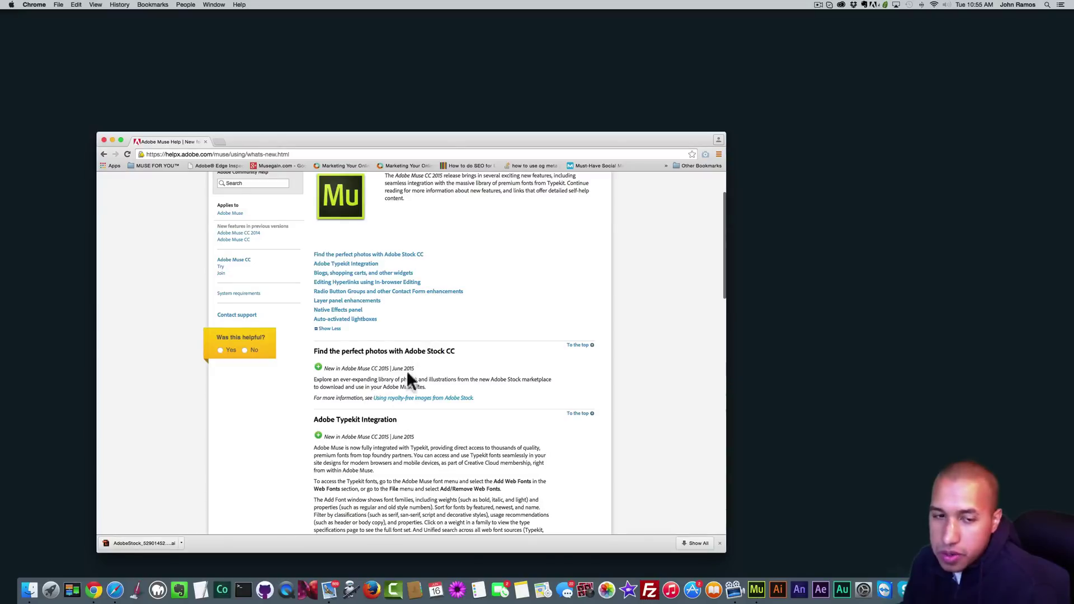
# Switch to Adobe Muse and open the Home page of the site for editing
pyautogui.scroll(-2, 407, 373)
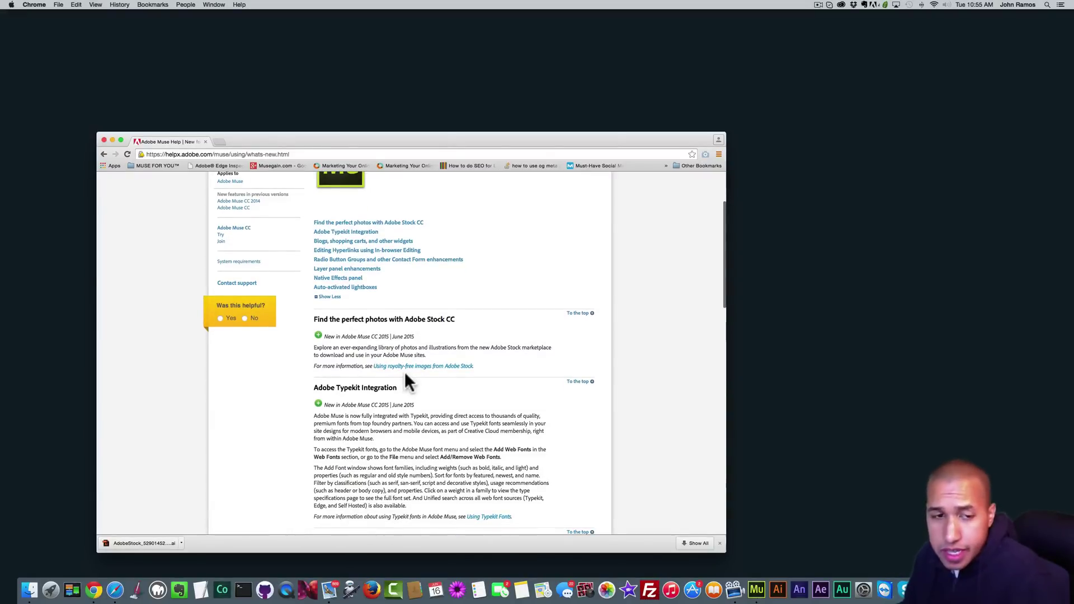
pyautogui.scroll(-1, 406, 374)
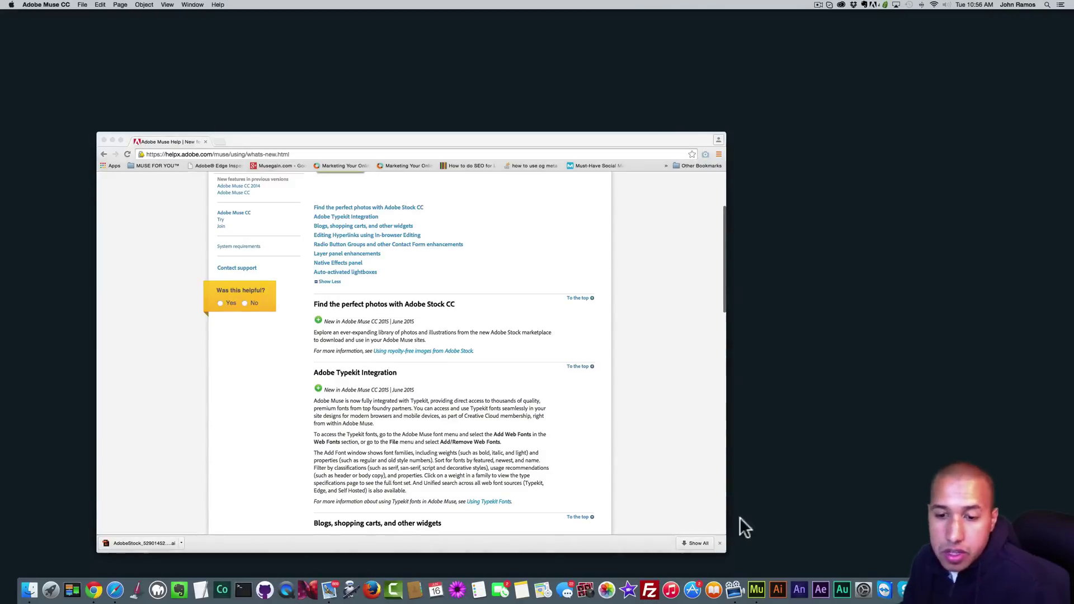
pyautogui.click(762, 592)
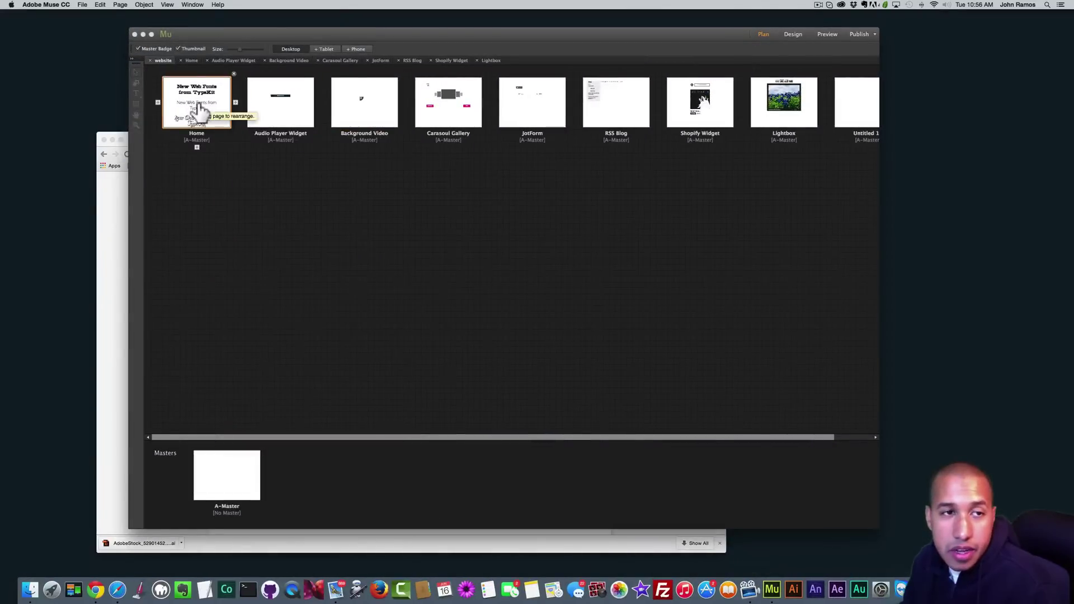
pyautogui.doubleClick(197, 102)
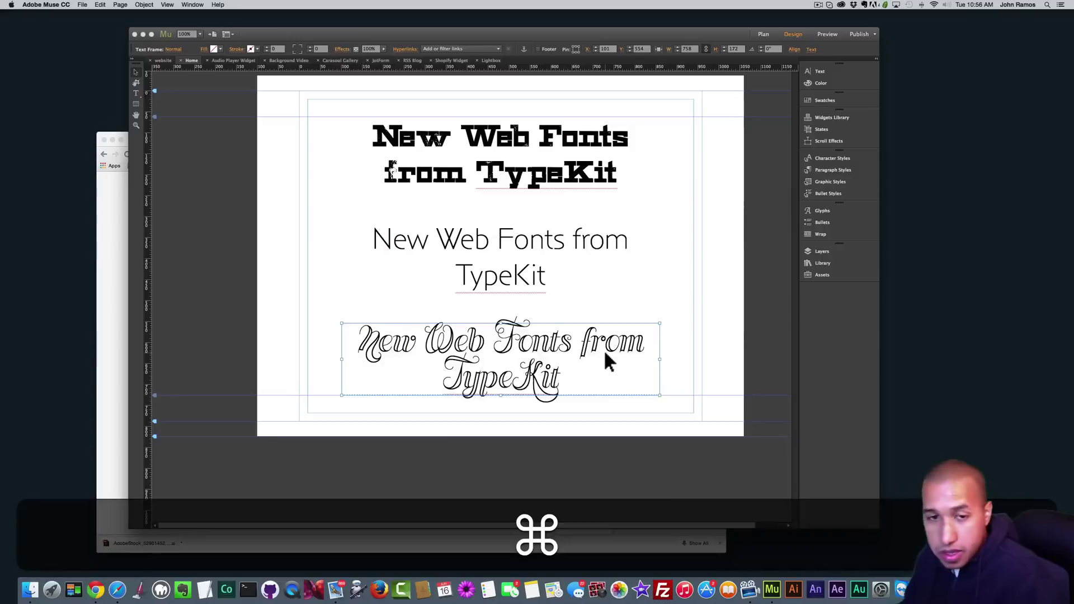
# Duplicate the middle "New Web Fonts from TypeKit" text frame and place the copy below the script-style one
pyautogui.keyDown('super'); pyautogui.click(542, 254); pyautogui.keyUp('super')
pyautogui.press('super+v')
pyautogui.moveTo(552, 288); pyautogui.dragTo(371, 425)
# Select all the text in the lowest text frame and open the Add Web Fonts library past its introduction
pyautogui.doubleClick(557, 465)
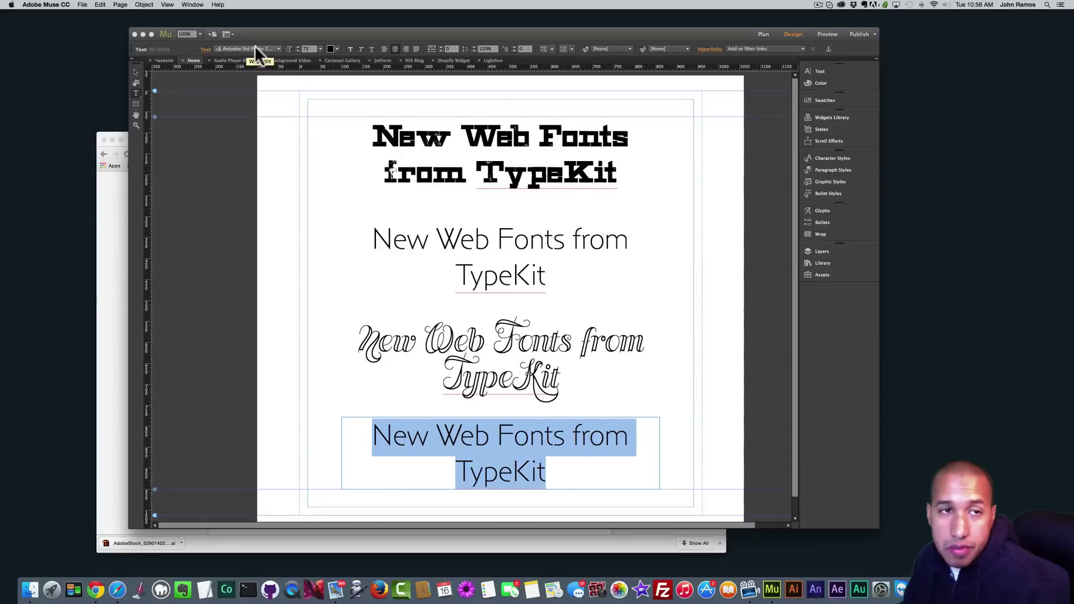
pyautogui.click(262, 48)
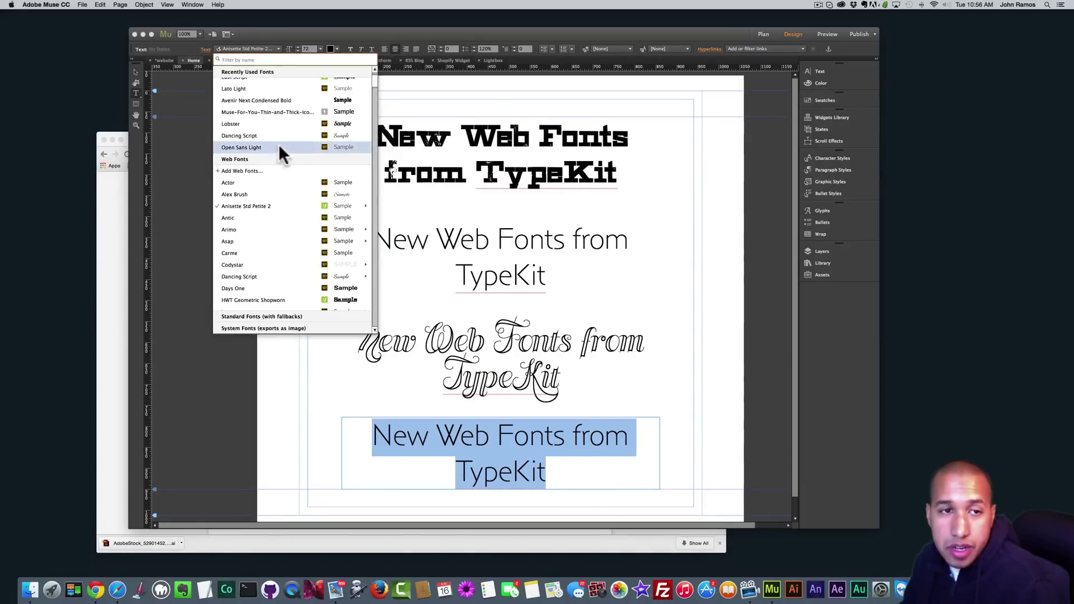
pyautogui.scroll(3, 306, 172)
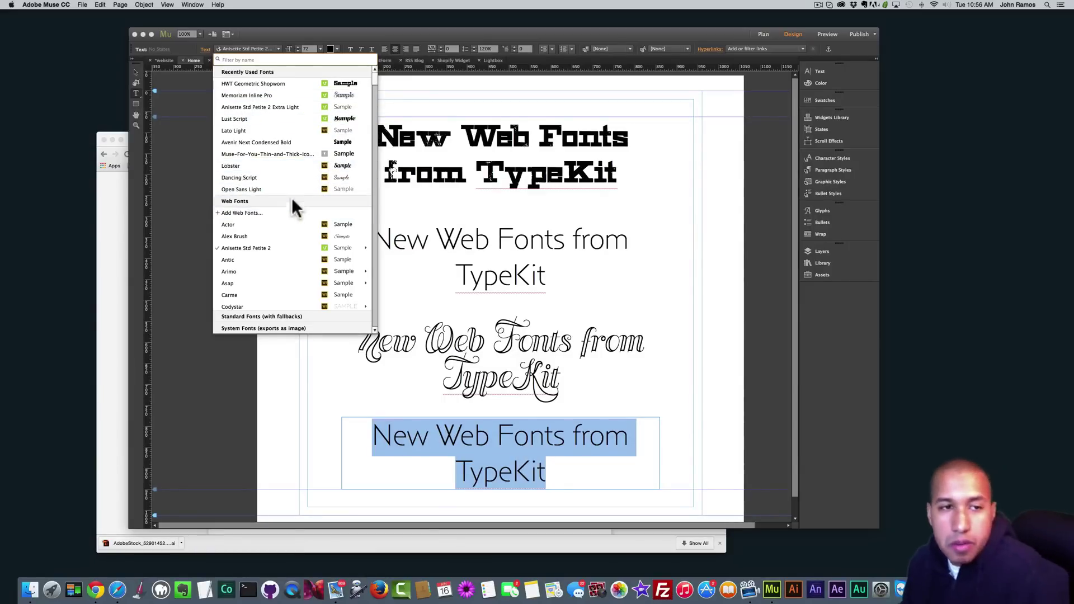
pyautogui.click(242, 214)
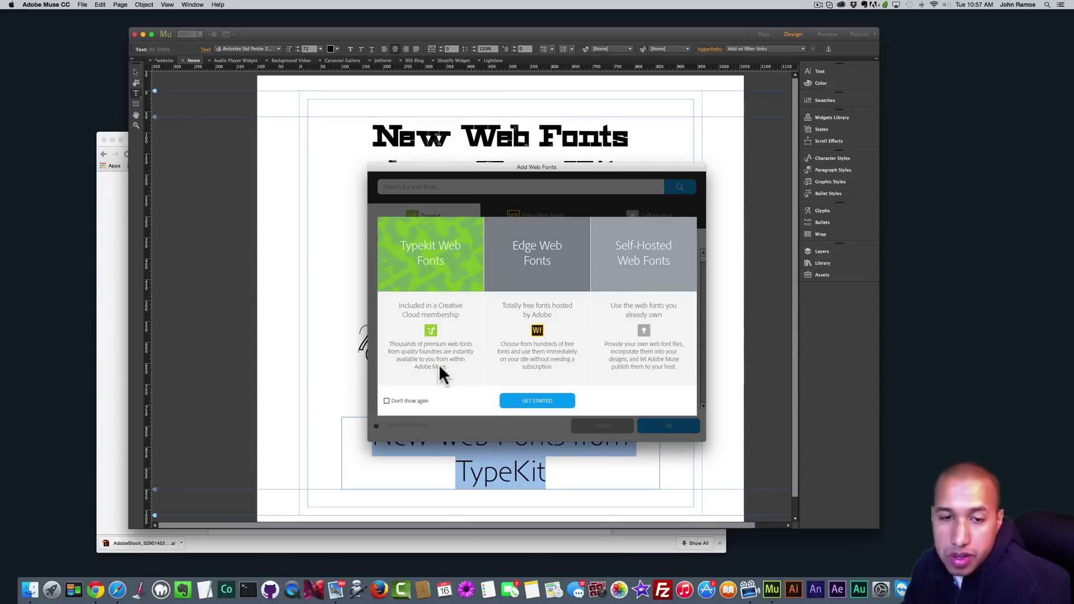
pyautogui.click(528, 399)
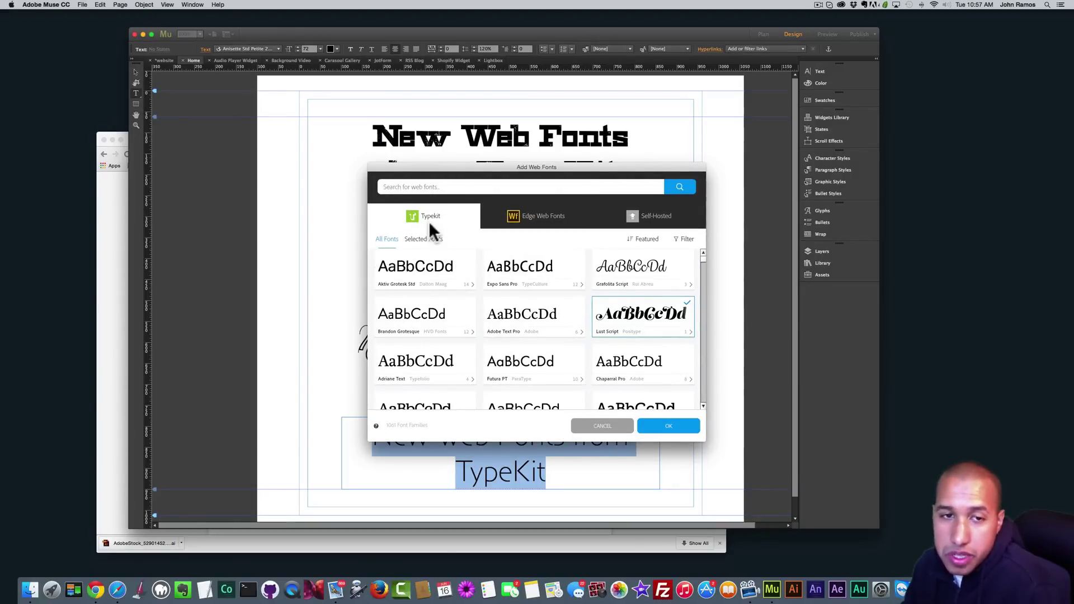
# Browse the Typekit font families and add Continuo Web to the site's web fonts, dismissing the notification
pyautogui.scroll(-5, 487, 325)
pyautogui.scroll(-10, 496, 323)
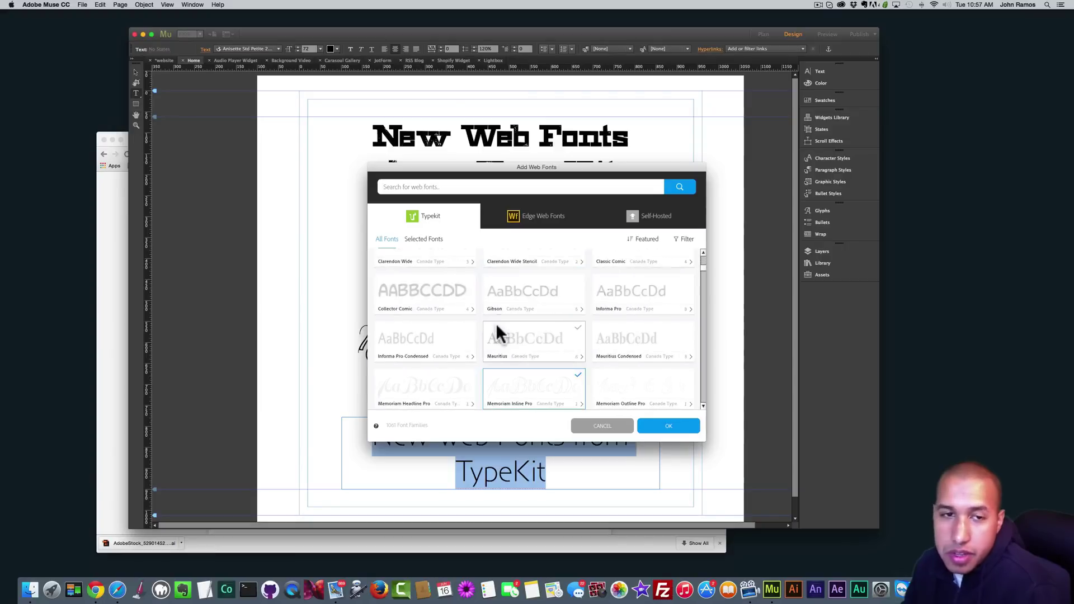
pyautogui.scroll(-5, 496, 323)
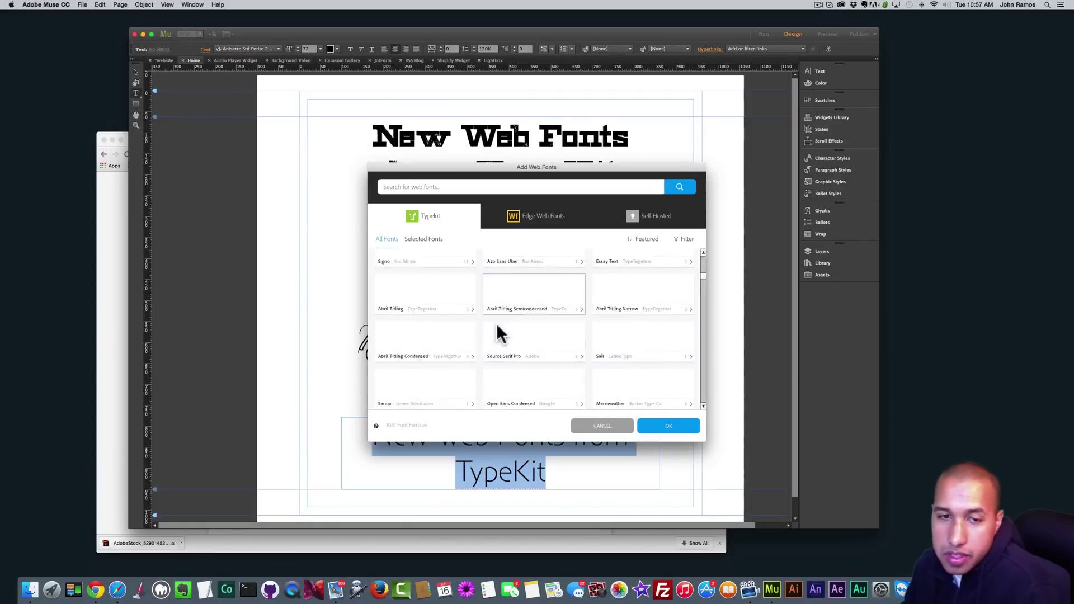
pyautogui.moveTo(704, 292); pyautogui.dragTo(703, 335)
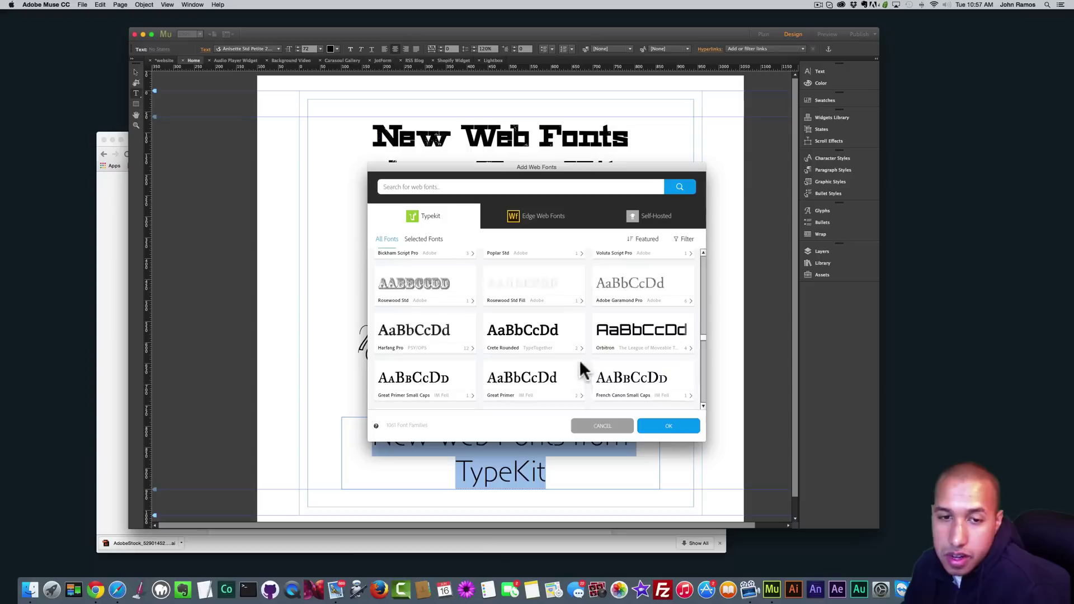
pyautogui.scroll(-5, 539, 350)
pyautogui.scroll(-5, 538, 343)
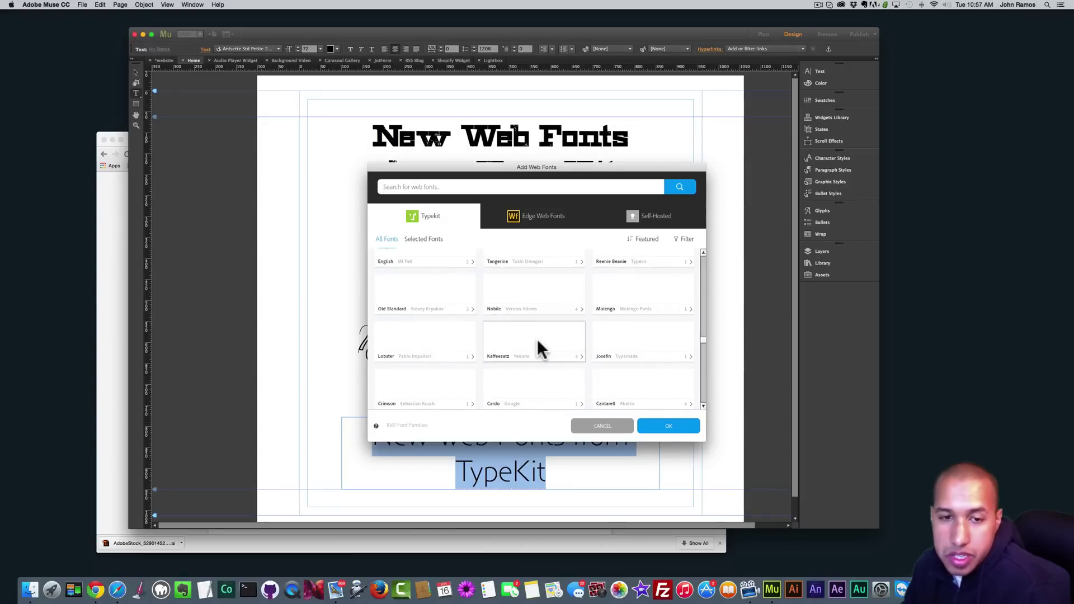
pyautogui.scroll(-5, 538, 341)
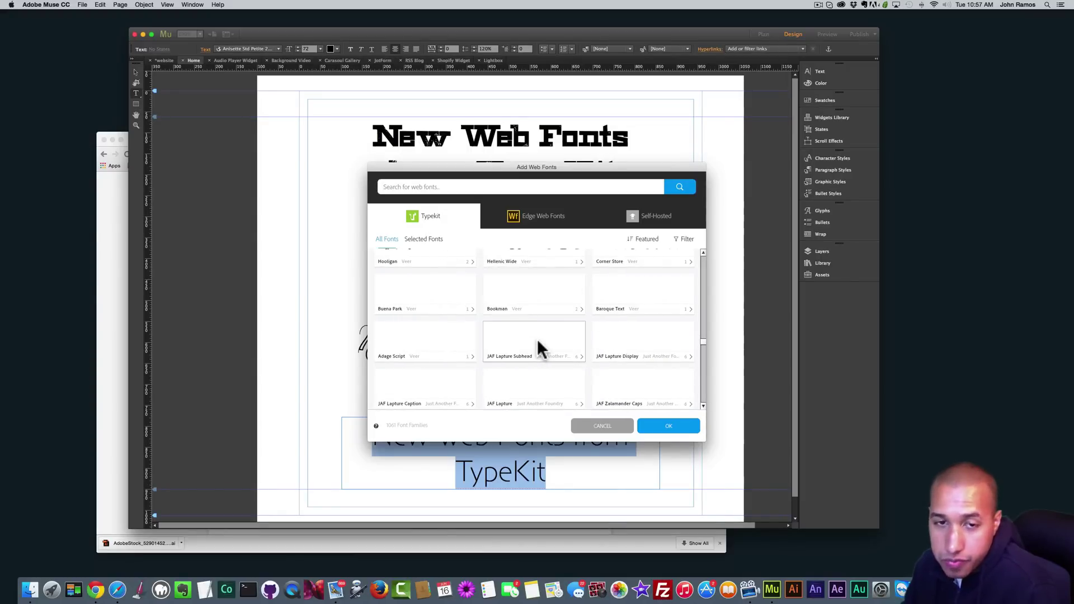
pyautogui.scroll(-5, 539, 338)
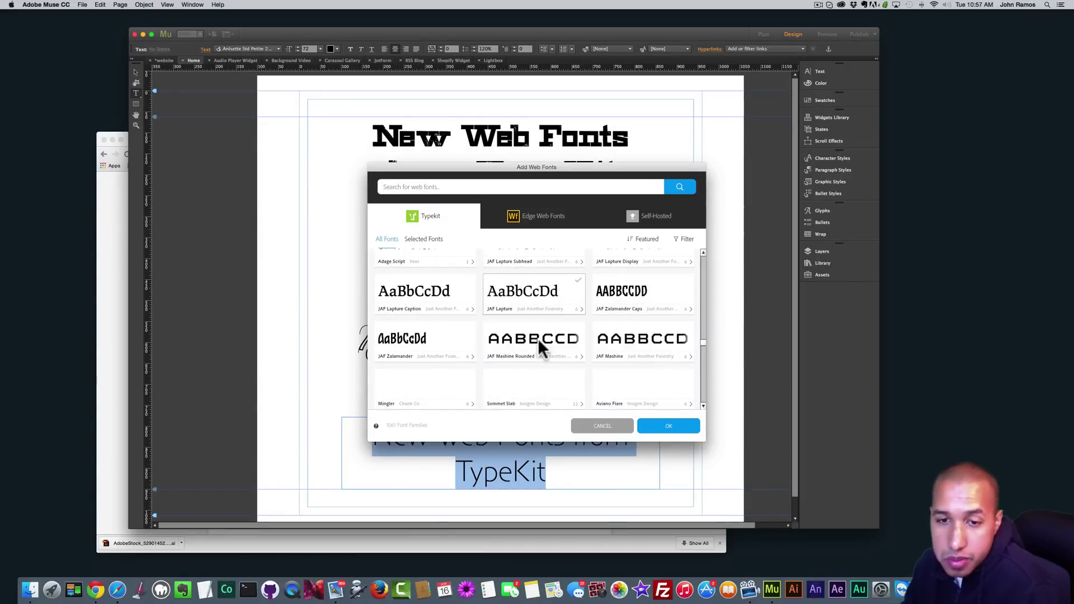
pyautogui.scroll(-5, 539, 338)
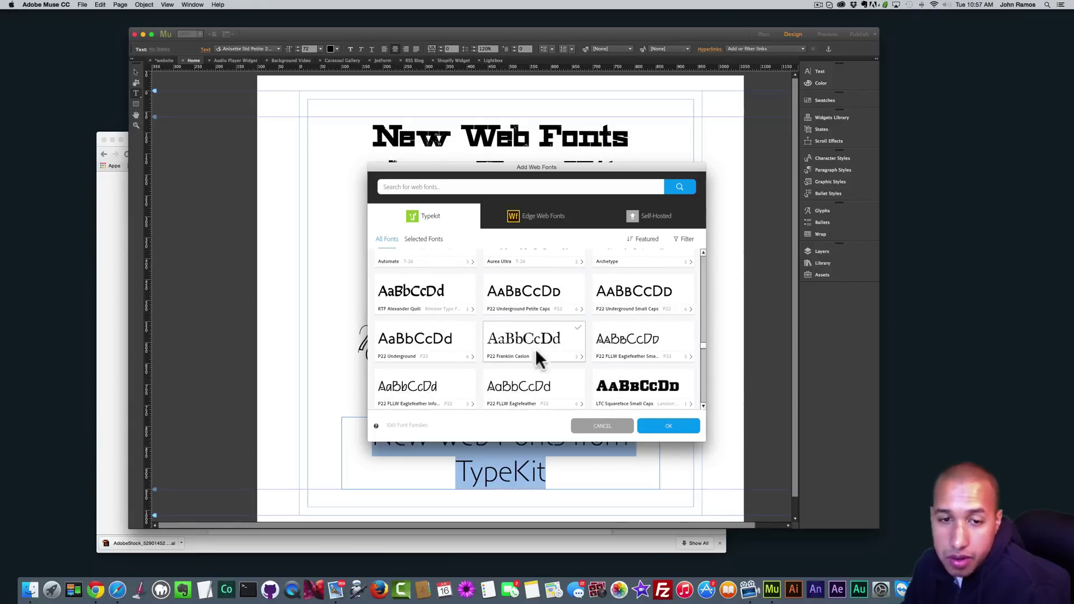
pyautogui.scroll(-3, 576, 384)
pyautogui.scroll(-4, 576, 384)
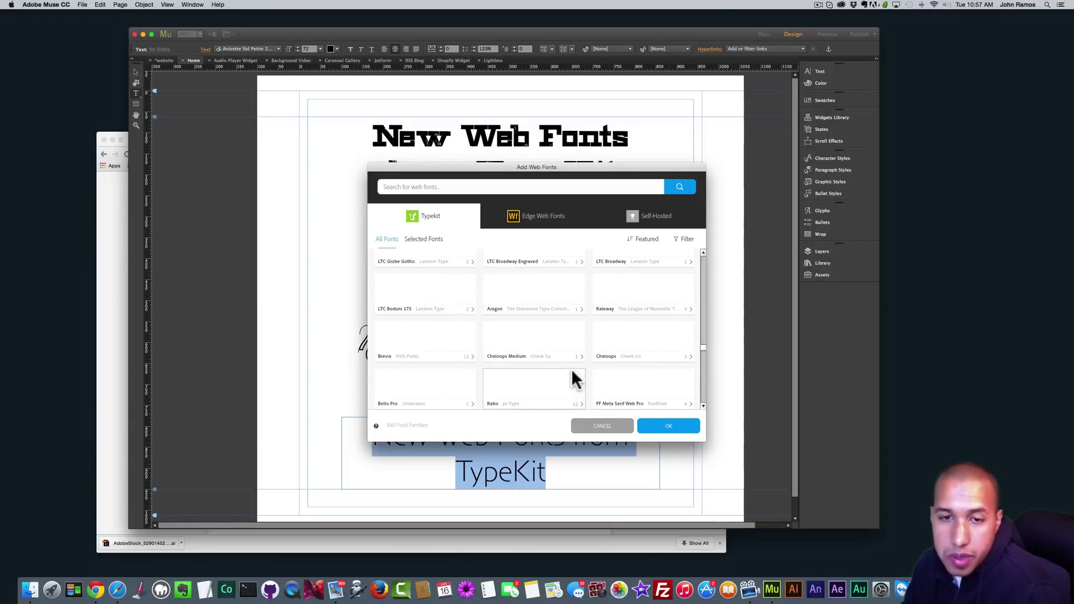
pyautogui.scroll(-5, 523, 365)
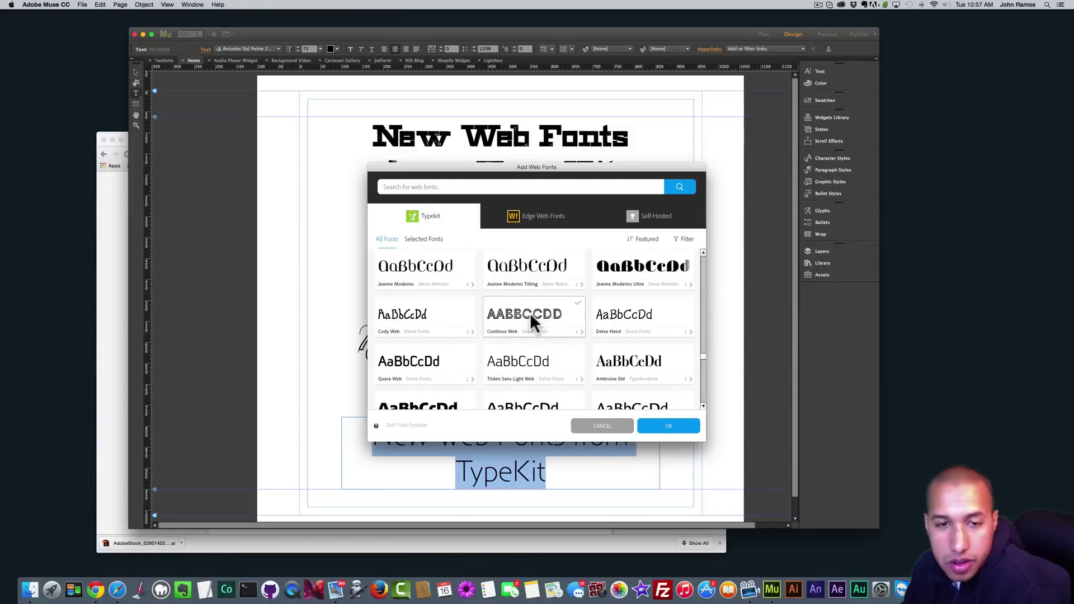
pyautogui.click(528, 313)
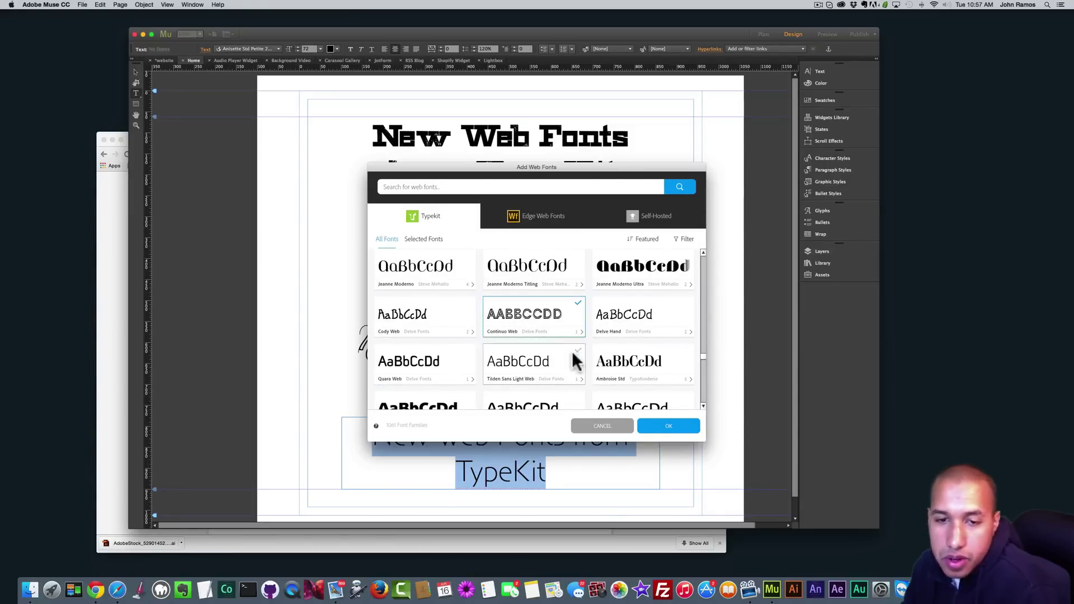
pyautogui.click(663, 425)
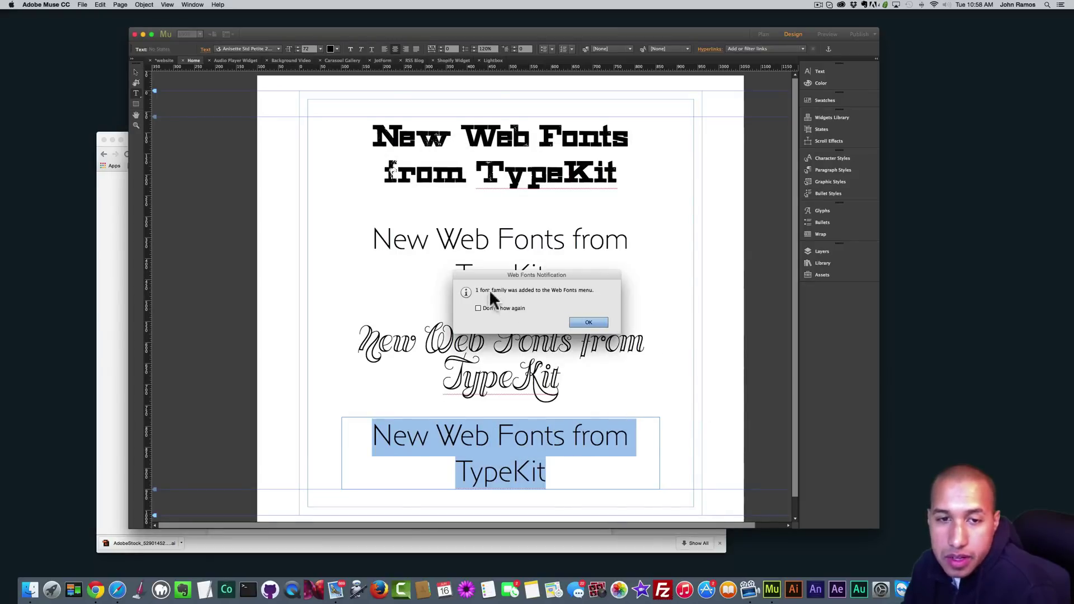
pyautogui.click(587, 323)
# Apply the Continuo Web font to the selected text in the lowest frame, leave text editing and deselect the frame
pyautogui.click(269, 49)
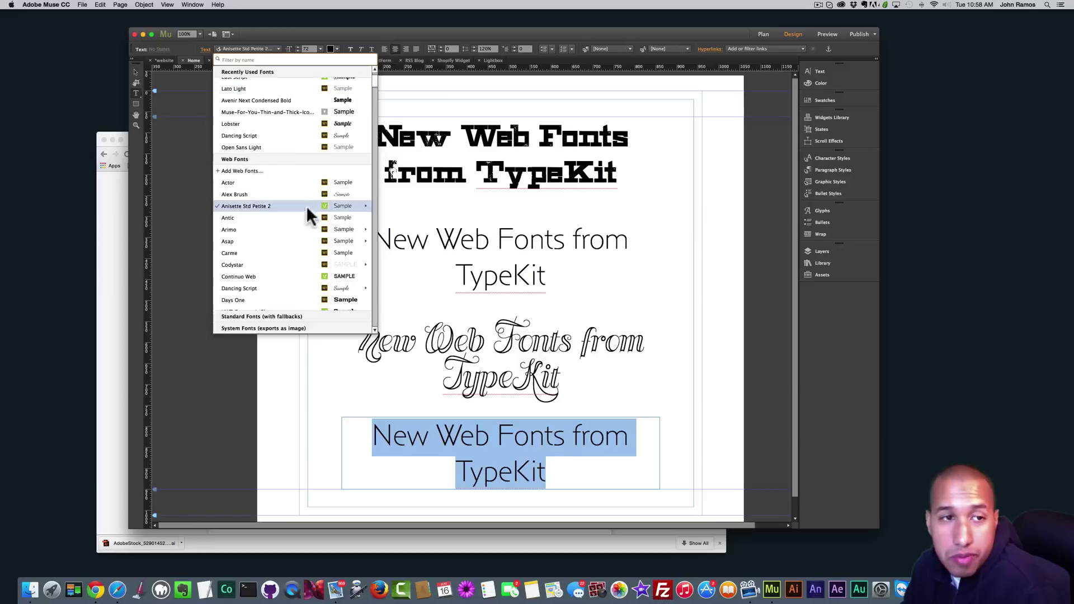
pyautogui.scroll(-5, 312, 224)
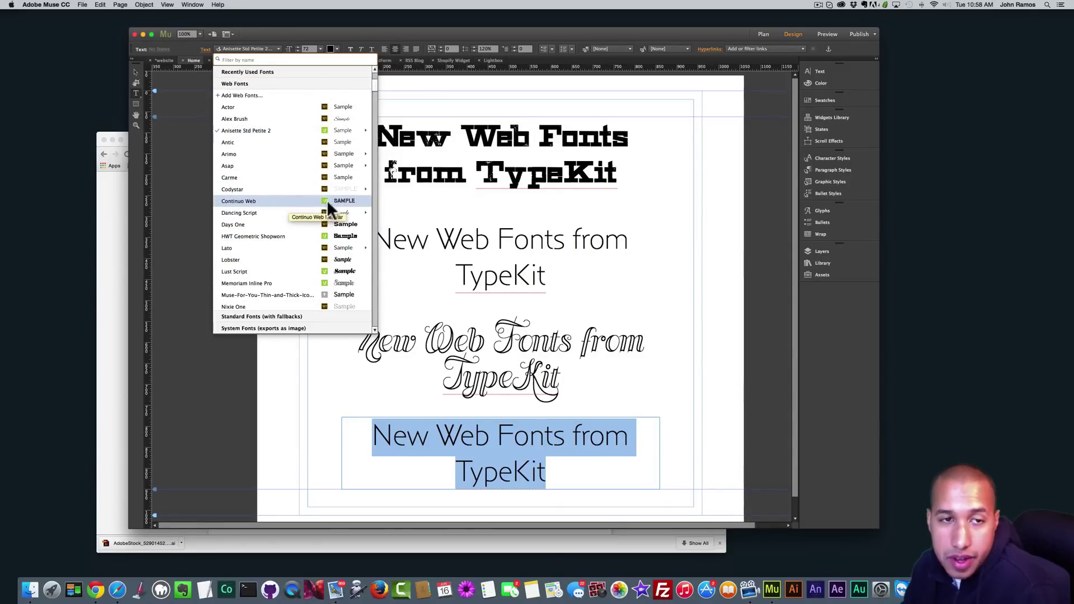
pyautogui.click(287, 203)
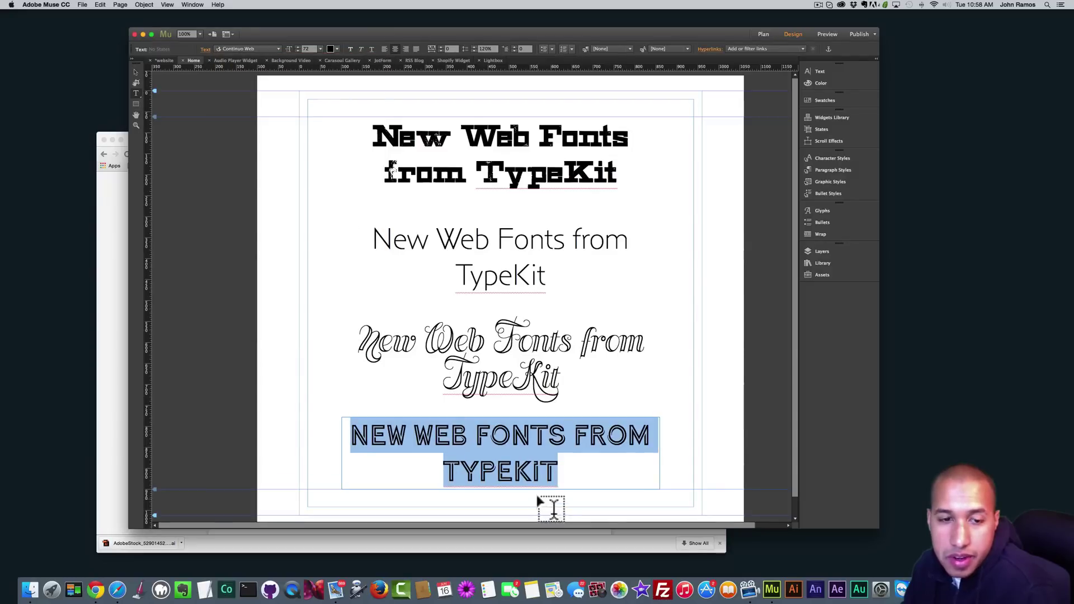
pyautogui.click(578, 463)
pyautogui.click(136, 72)
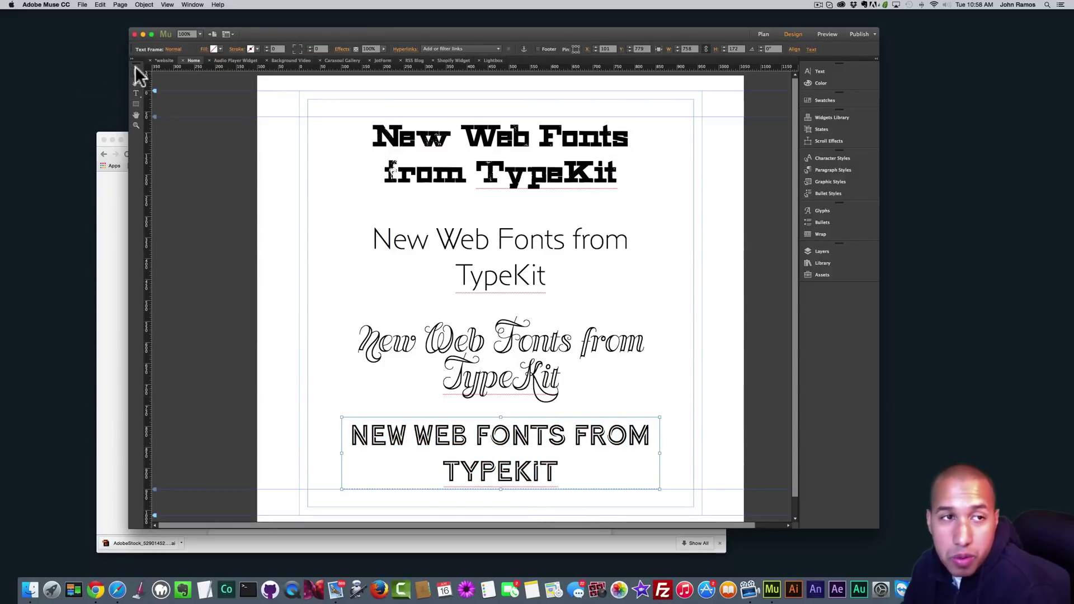
pyautogui.click(307, 347)
pyautogui.scroll(-2, 347, 389)
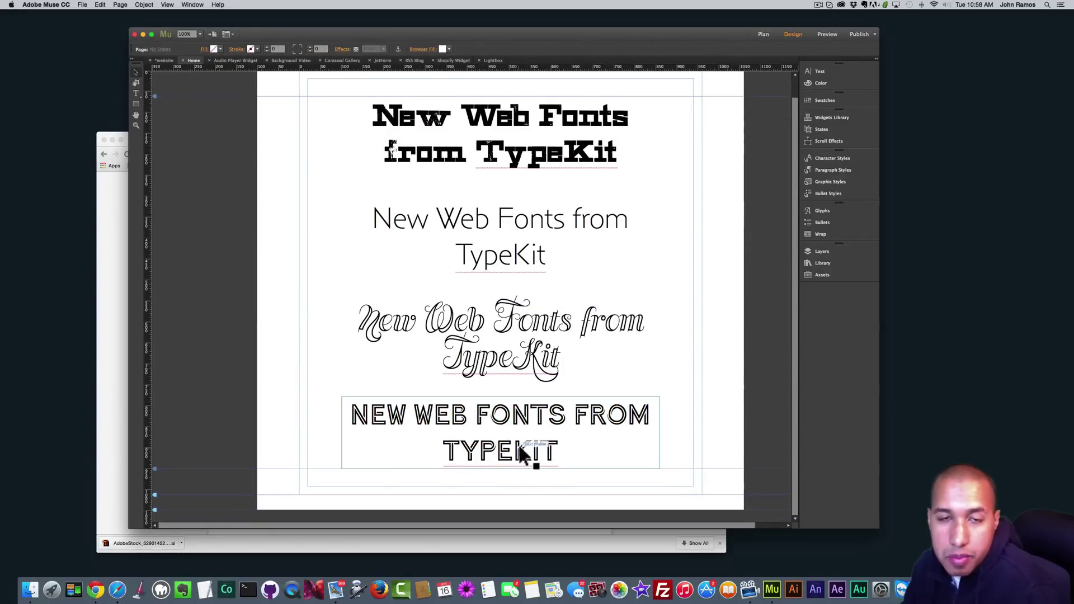
# Switch to the Adobe Muse help page in Chrome and read the section on blogs, shopping carts and other widgets
pyautogui.click(114, 226)
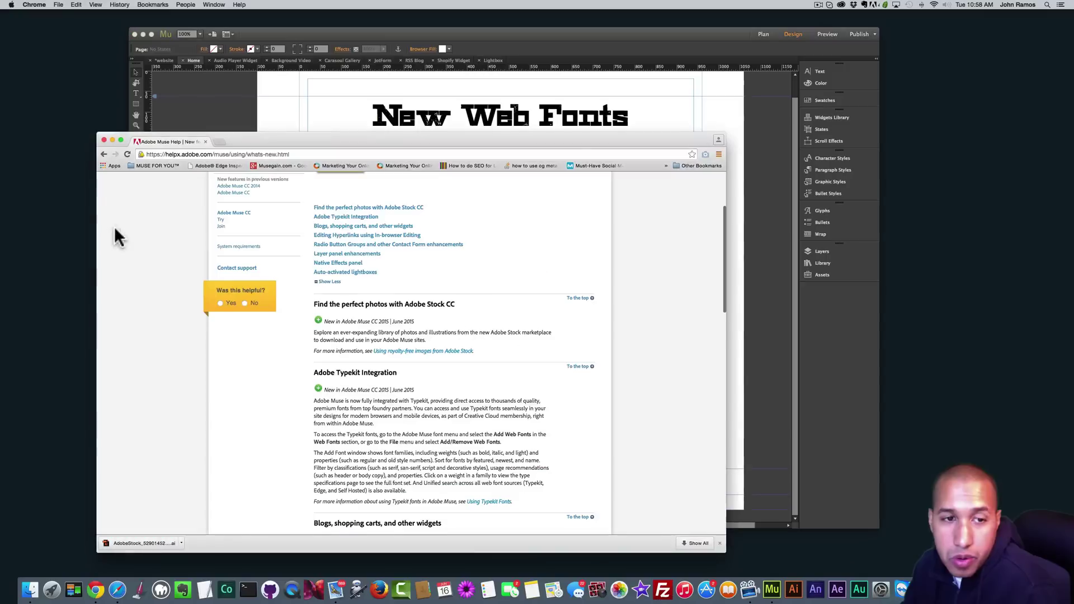
pyautogui.scroll(-4, 252, 283)
pyautogui.scroll(-4, 285, 305)
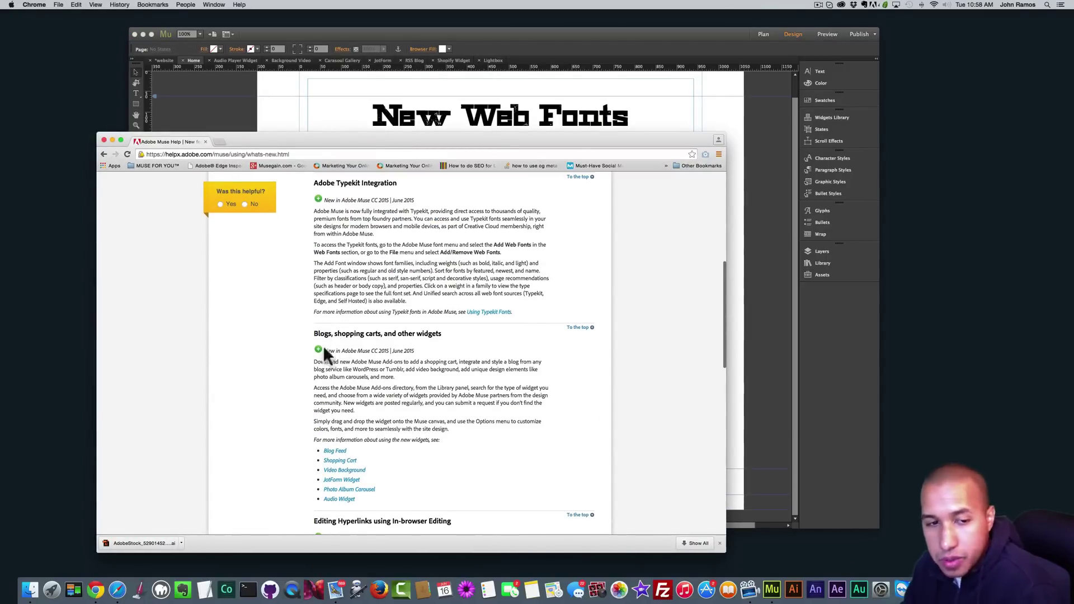
pyautogui.scroll(-1, 321, 342)
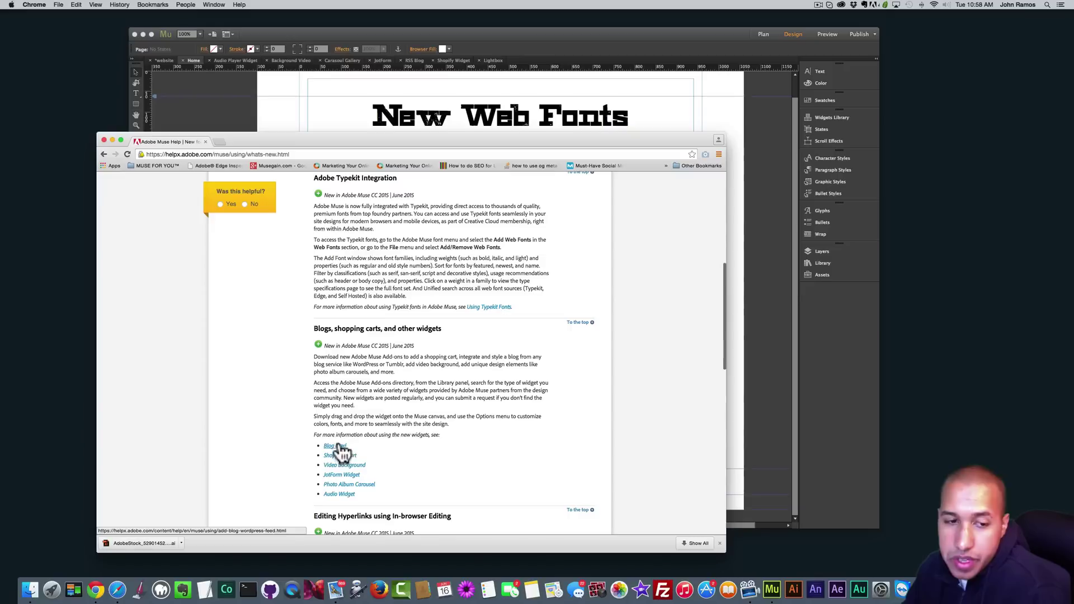
pyautogui.scroll(-1, 345, 456)
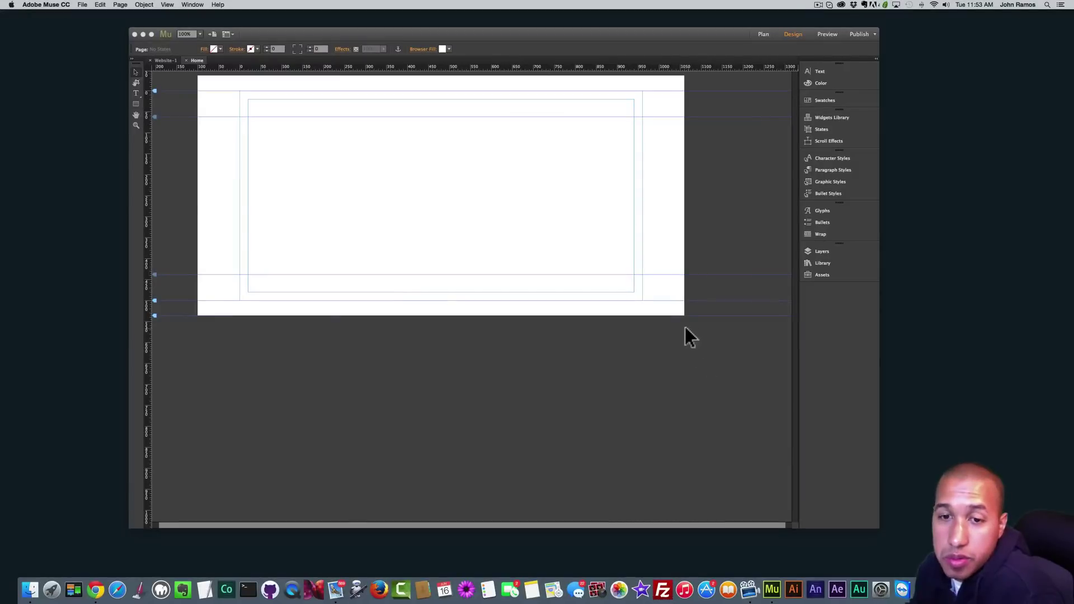
# Open the online widget directory from Muse's Library and look over the featured and newest widgets
pyautogui.click(817, 263)
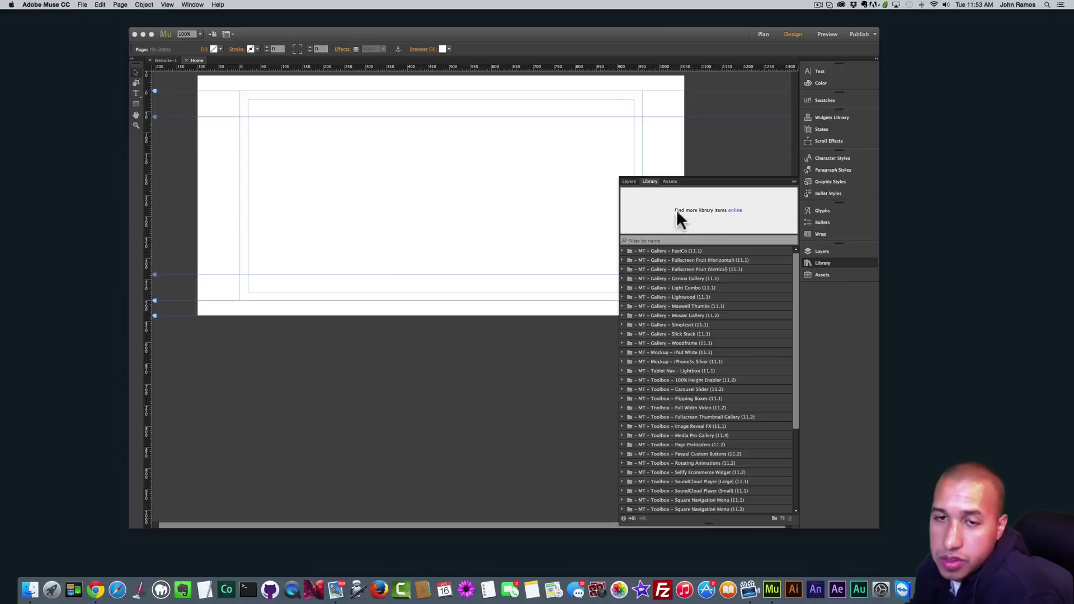
pyautogui.click(733, 211)
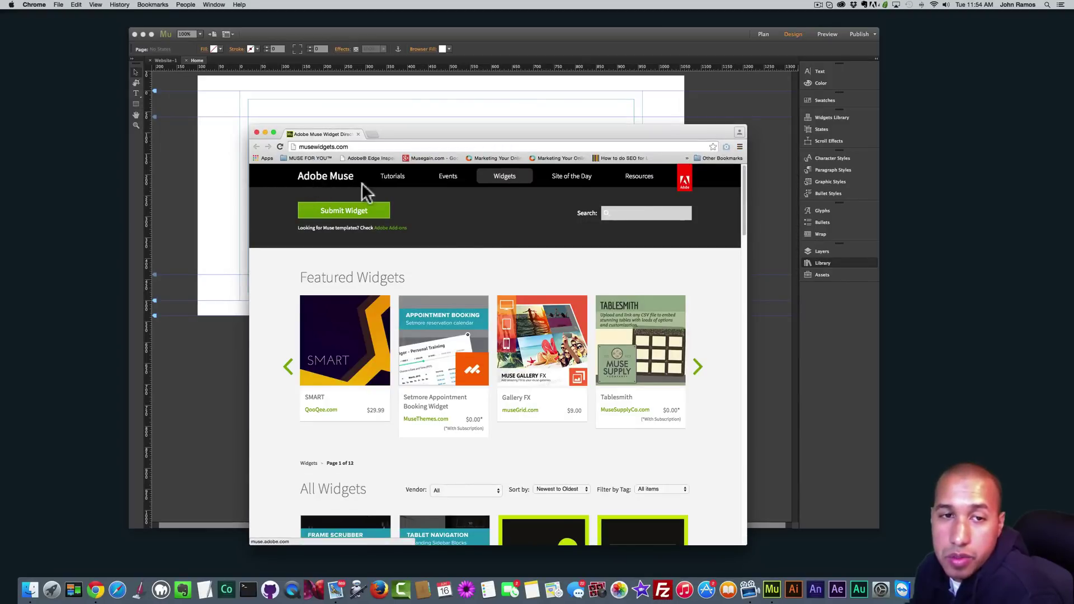
pyautogui.scroll(-5, 473, 264)
pyautogui.scroll(4, 474, 268)
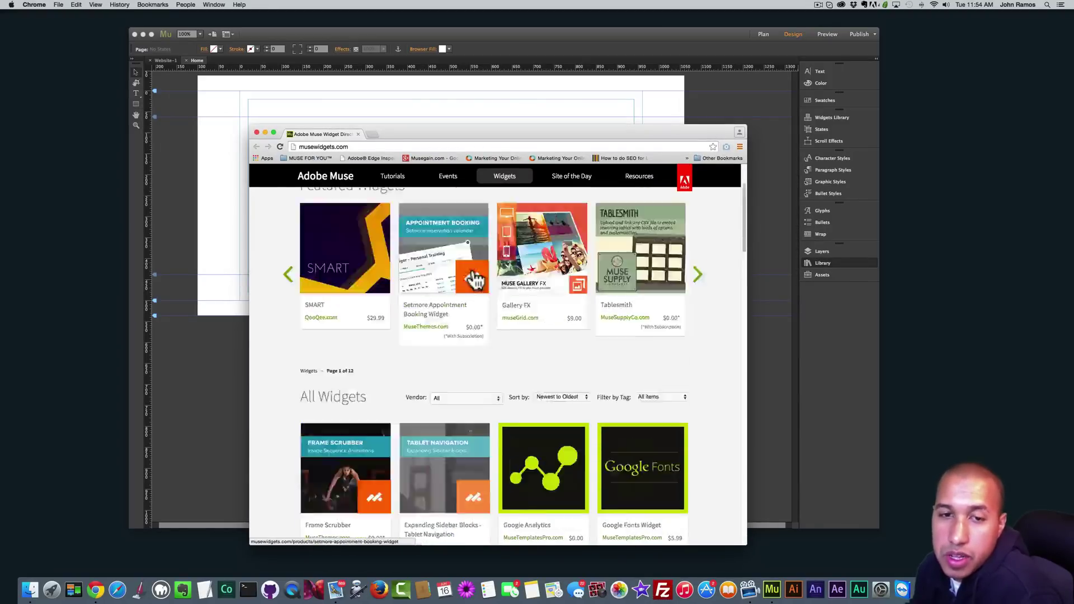
pyautogui.scroll(1, 497, 238)
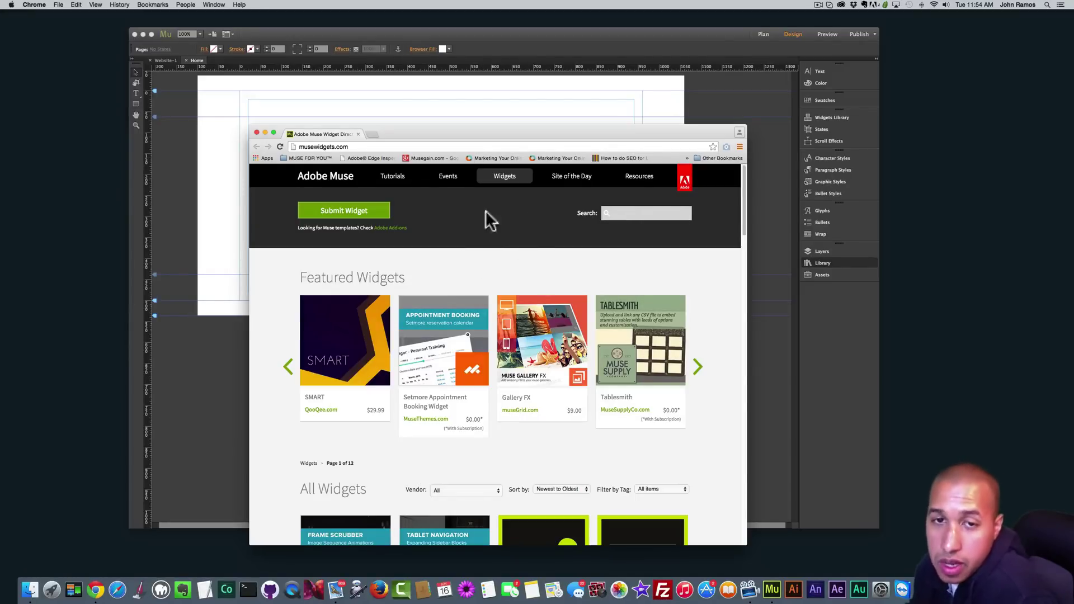
# Switch to Finder and open the widgets folder beside the audio folder, showing its files as a list
pyautogui.click(29, 589)
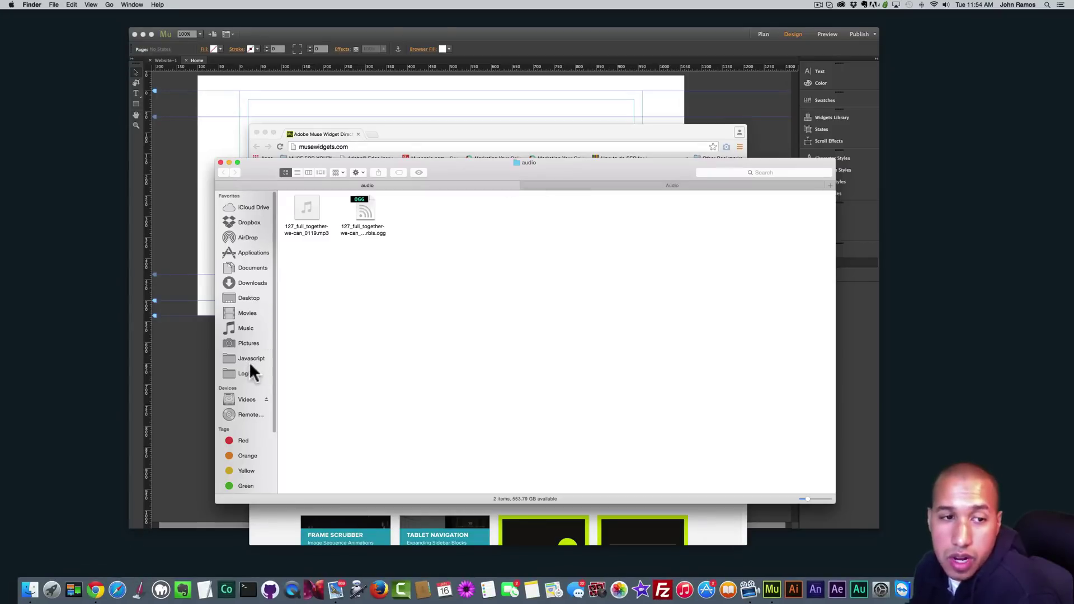
pyautogui.click(297, 172)
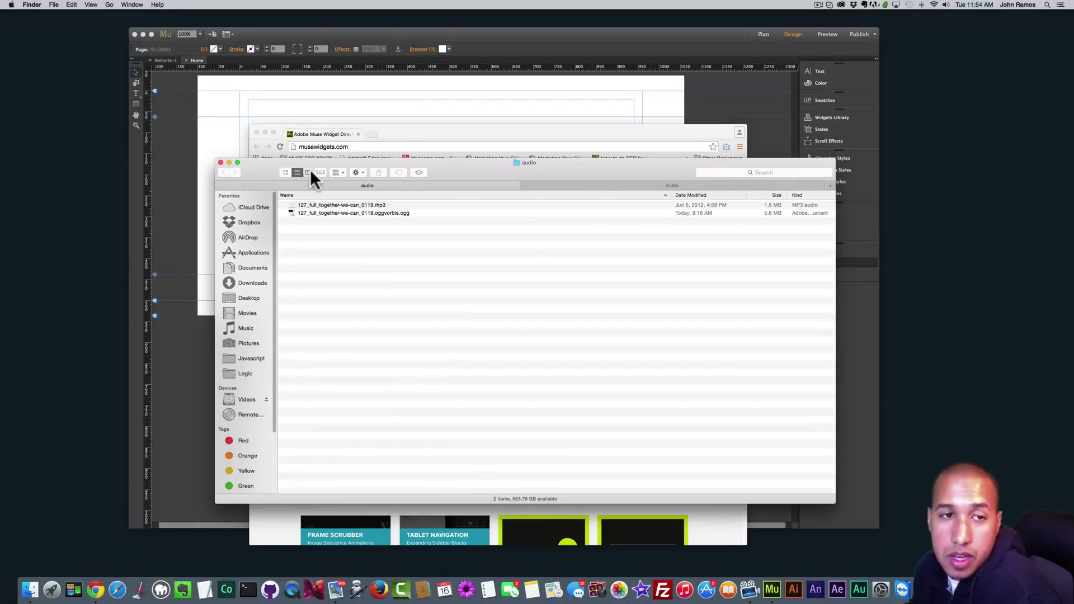
pyautogui.click(309, 172)
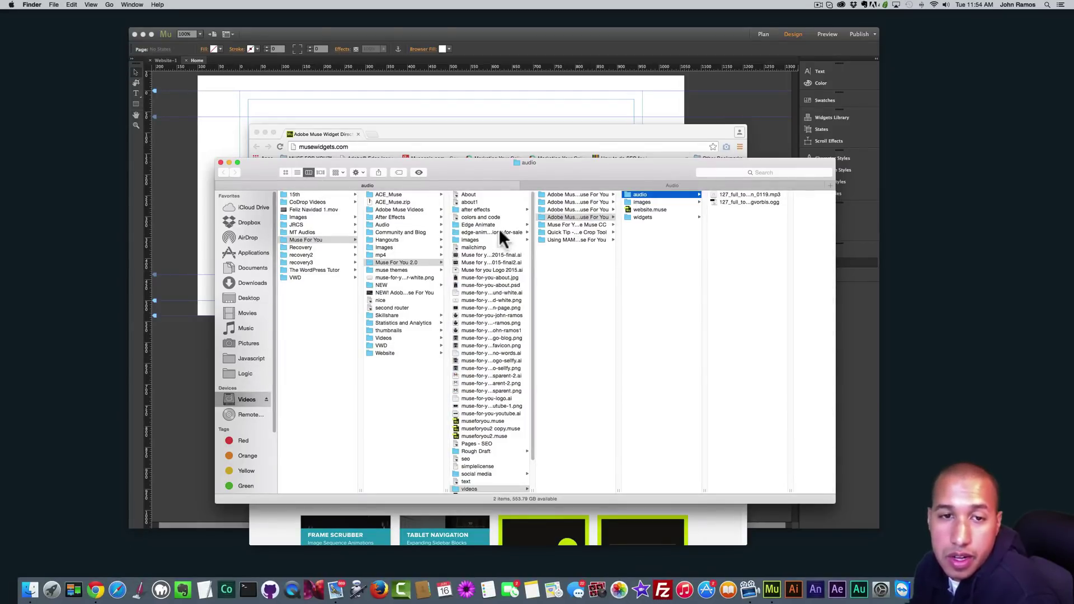
pyautogui.scroll(-3, 485, 481)
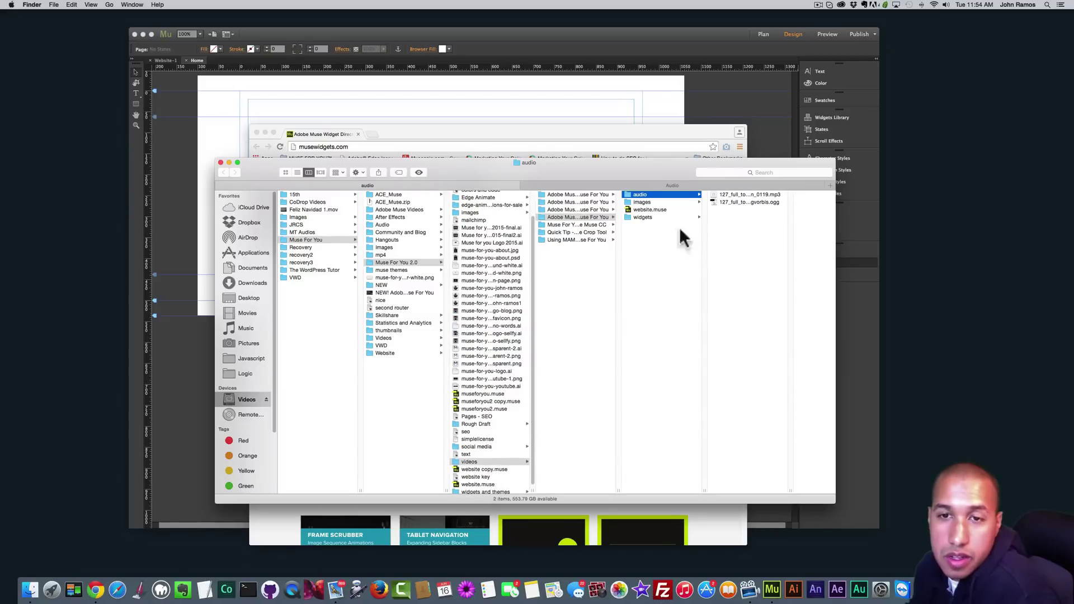
pyautogui.click(641, 217)
pyautogui.click(297, 173)
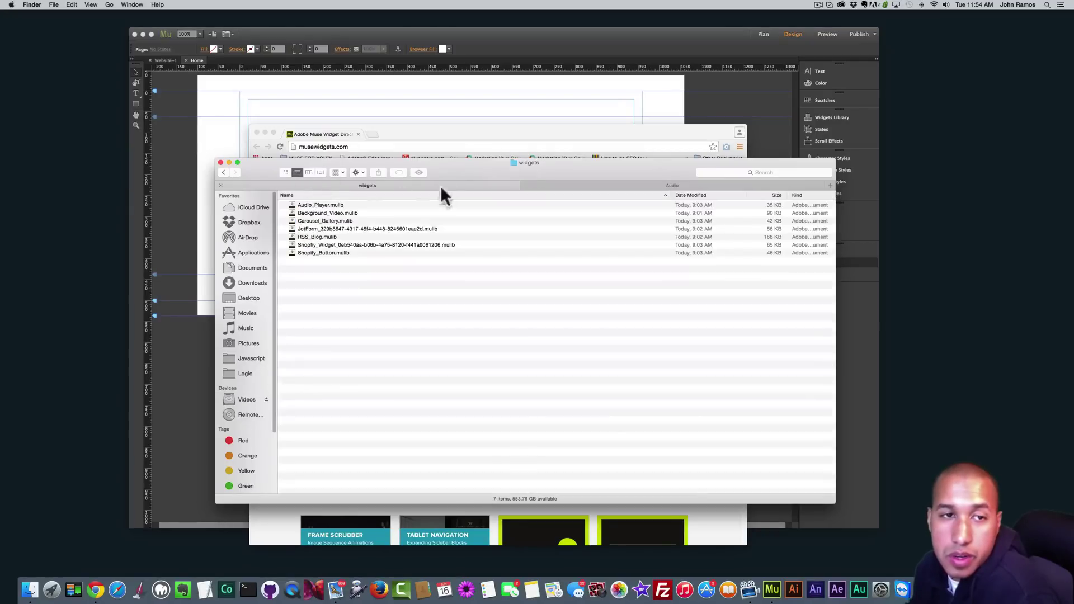
# Import Audio_Player.mulib into the Muse library, dismiss the import notice and bring the Muse page to the front
pyautogui.doubleClick(318, 202)
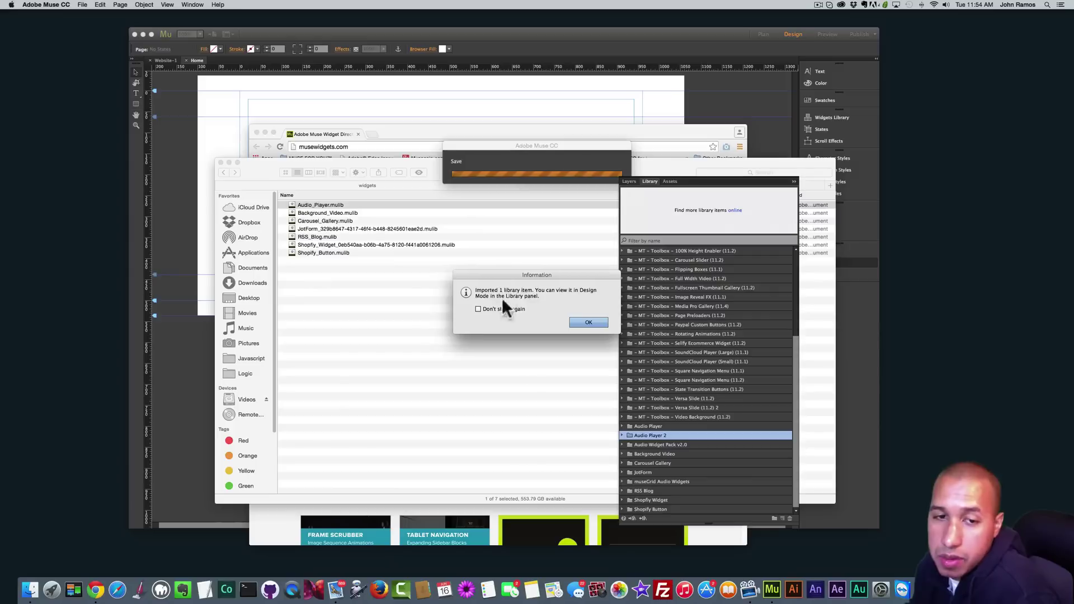
pyautogui.click(592, 324)
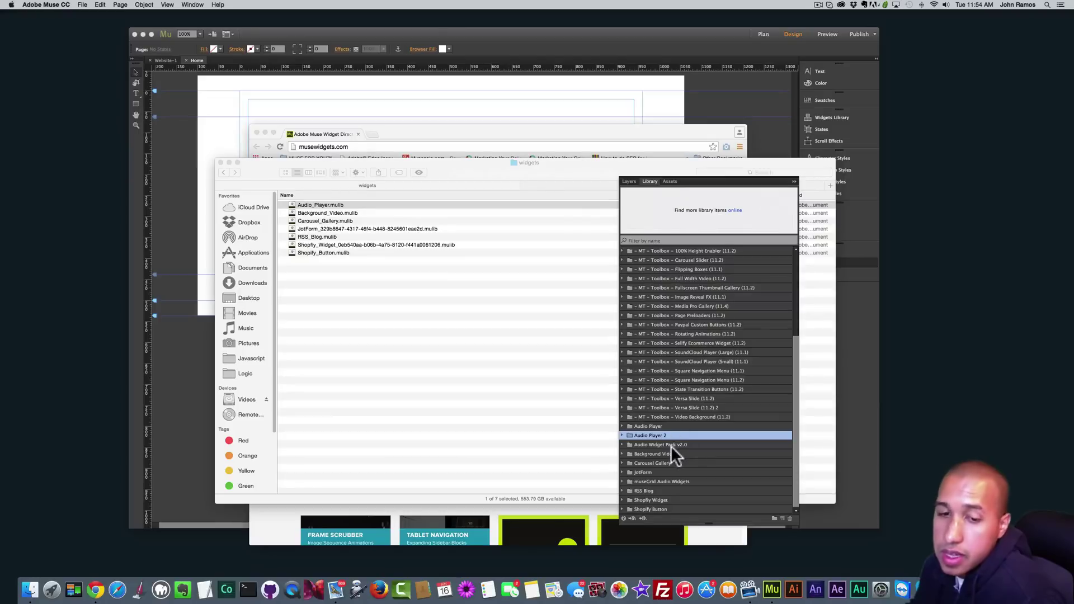
pyautogui.click(842, 257)
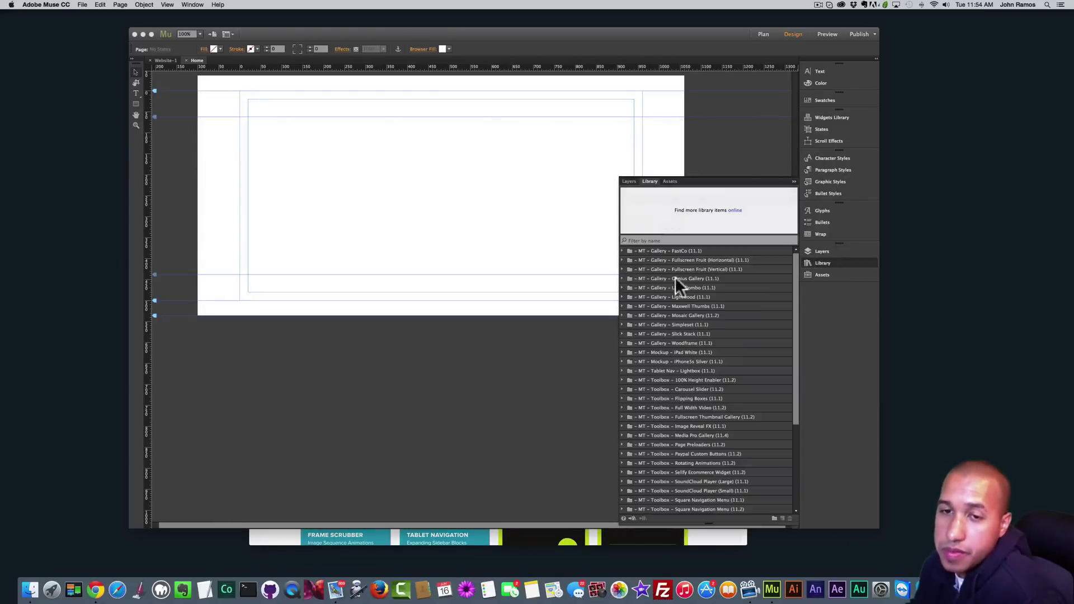
# Place the Background Video widget from the library's Background Video folder on the blank Home page at about X 429, Y 227
pyautogui.scroll(-5, 731, 395)
pyautogui.click(623, 455)
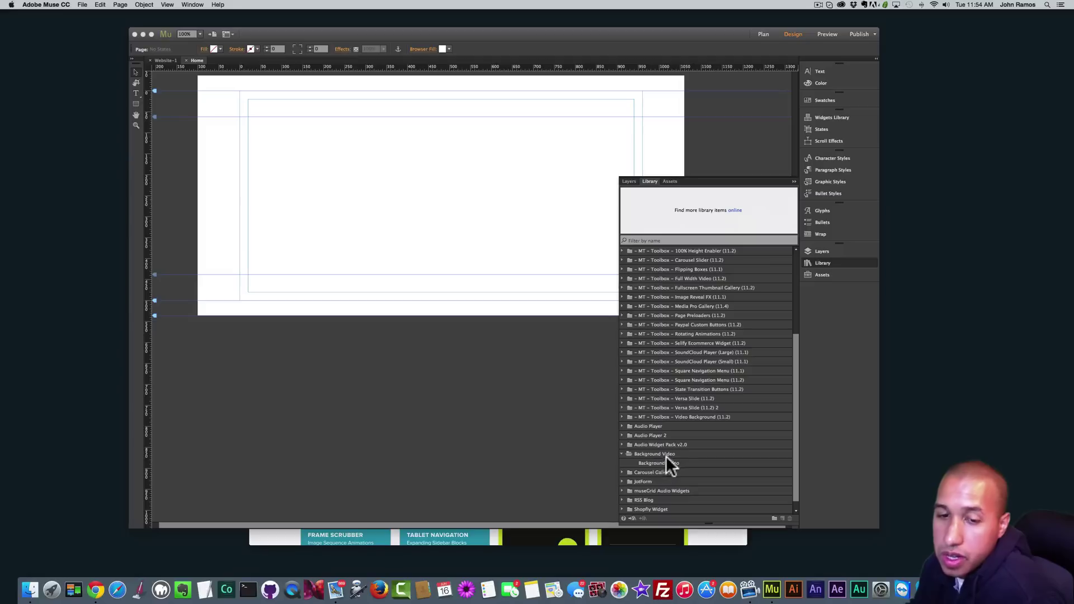
pyautogui.click(656, 464)
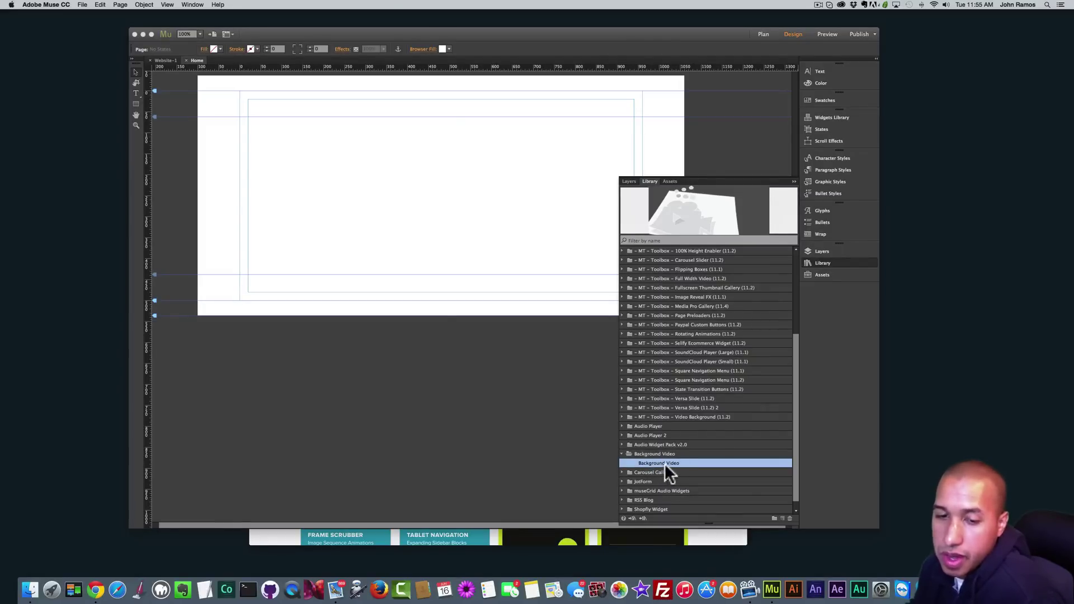
pyautogui.moveTo(666, 464); pyautogui.dragTo(419, 183)
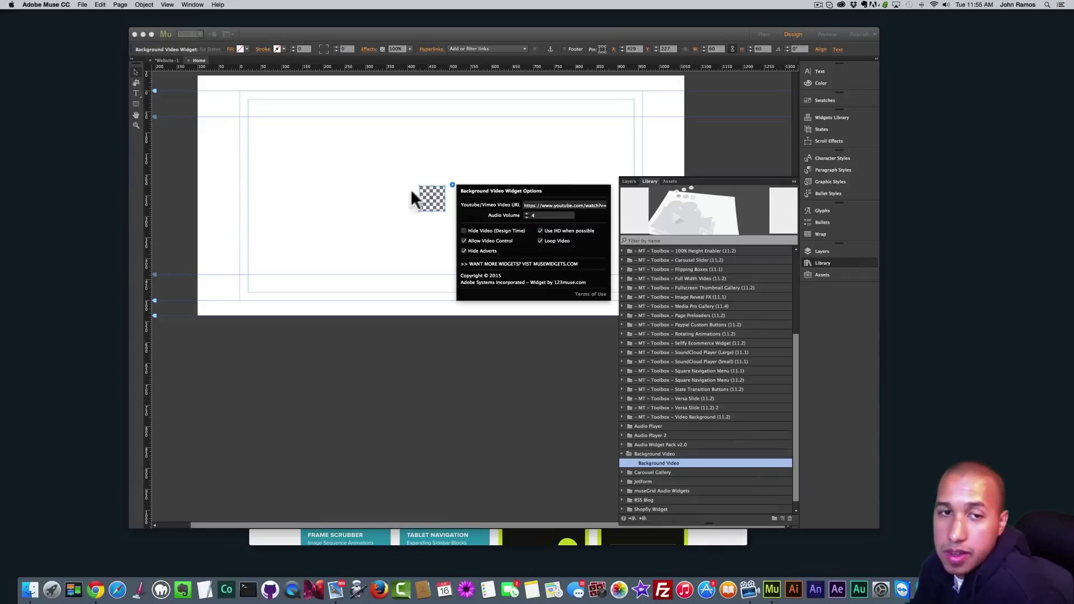
# Look over the Background Video widget's options
pyautogui.click(597, 201)
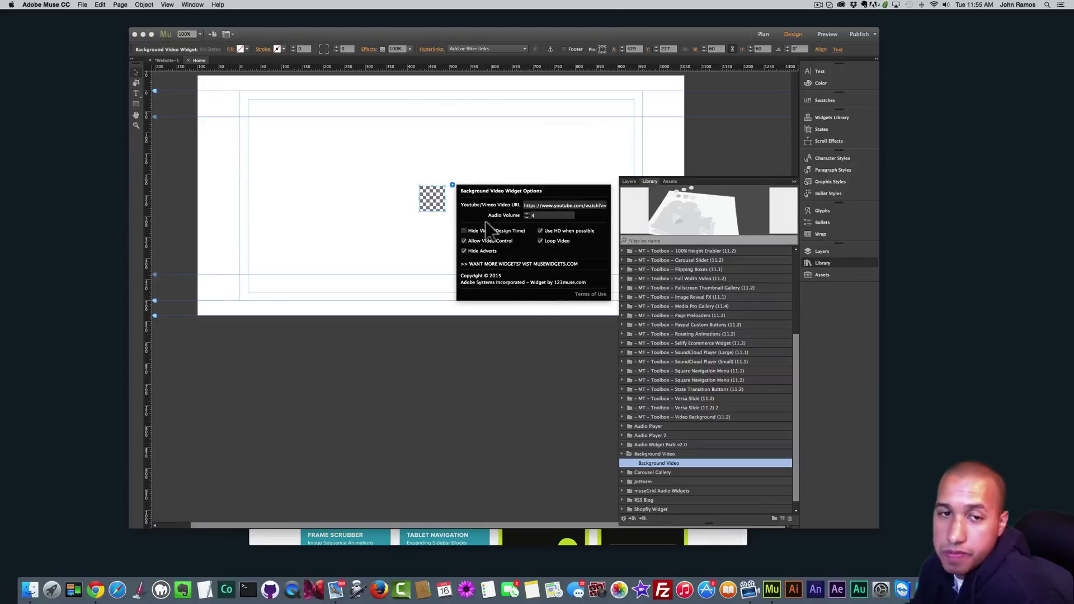
pyautogui.click(437, 230)
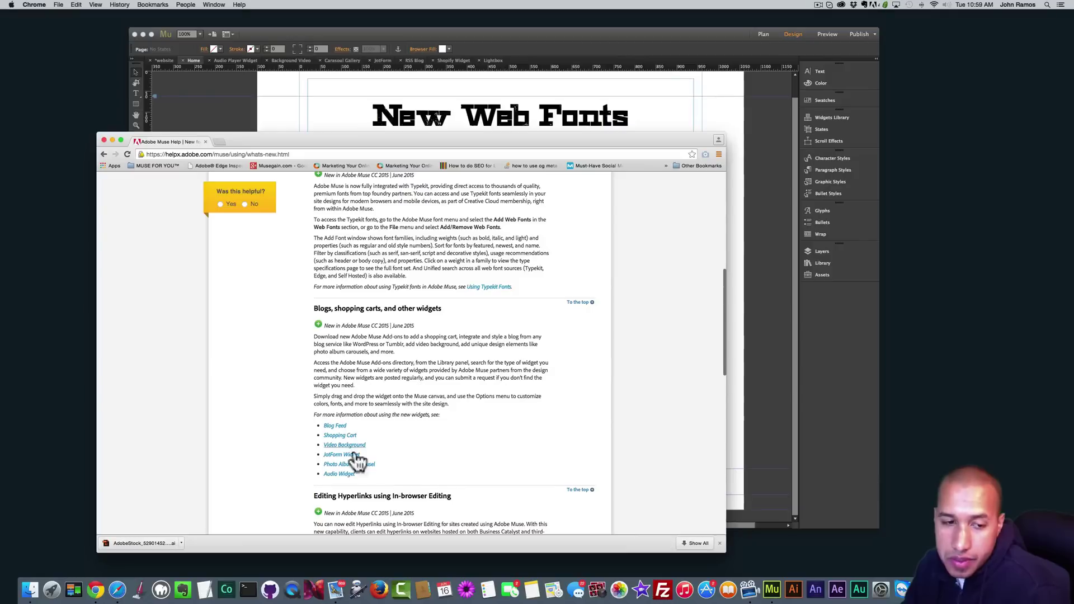
# Switch to Muse and open the website's Audio Player Widget page from the site plan
pyautogui.click(265, 101)
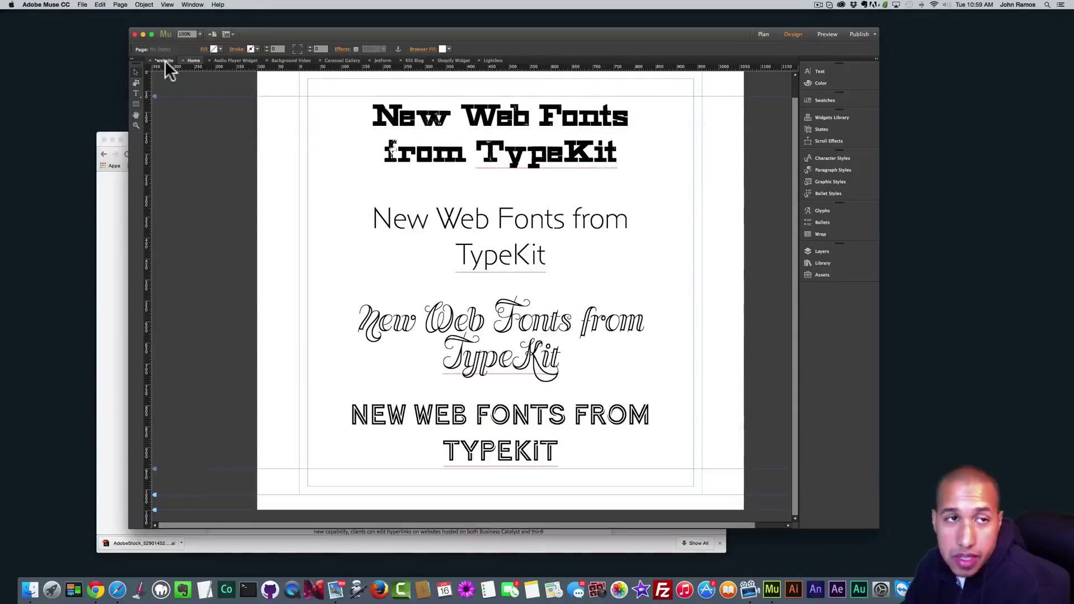
pyautogui.click(165, 60)
pyautogui.doubleClick(283, 115)
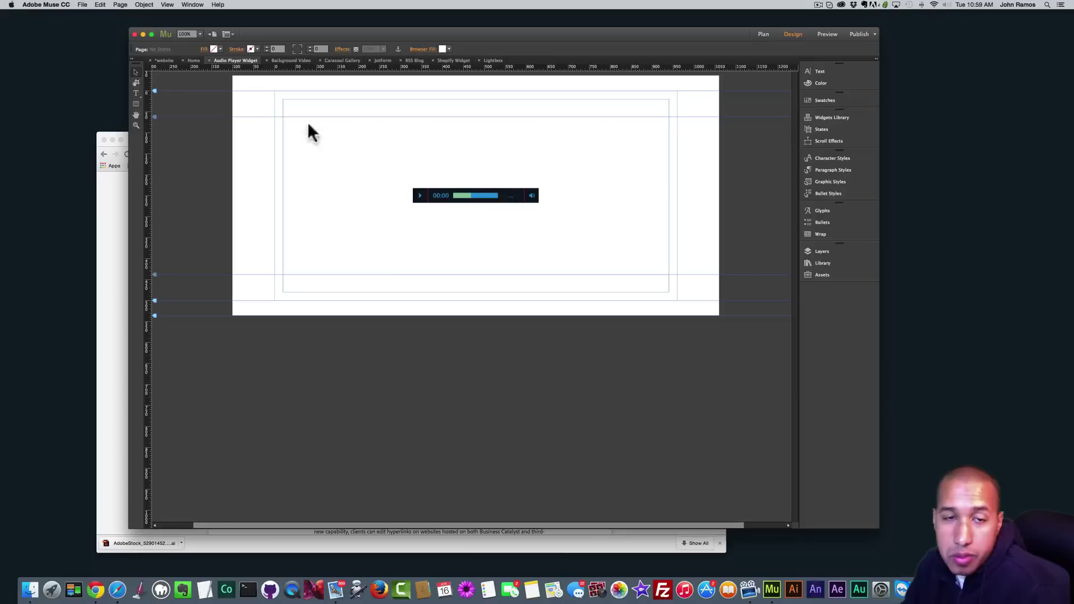
# Examine the audio player widget's options and the file chooser for its MP3 file, leaving without choosing a file
pyautogui.click(504, 199)
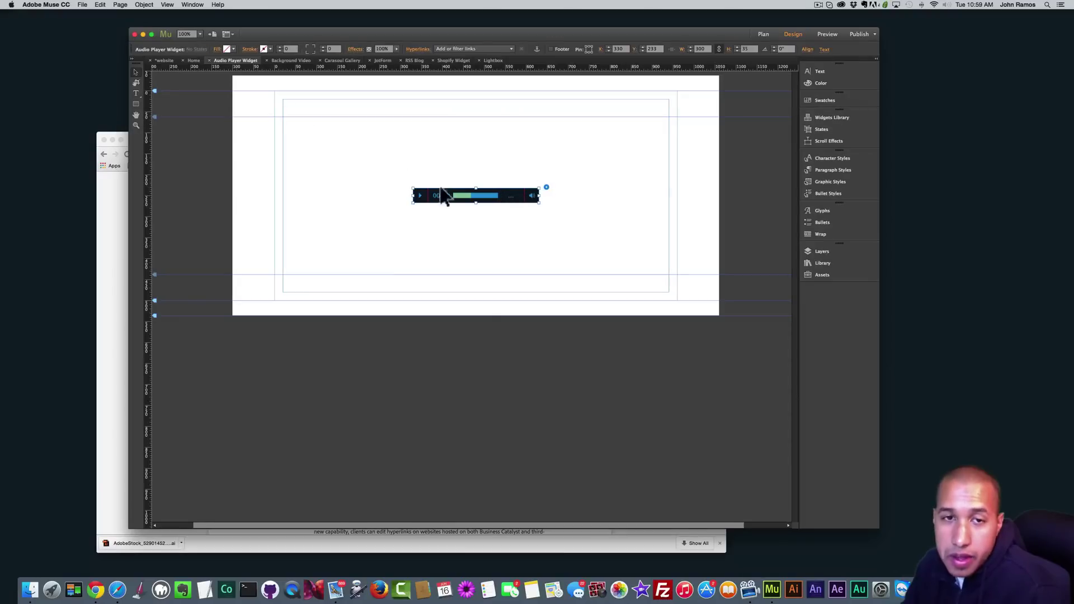
pyautogui.click(547, 187)
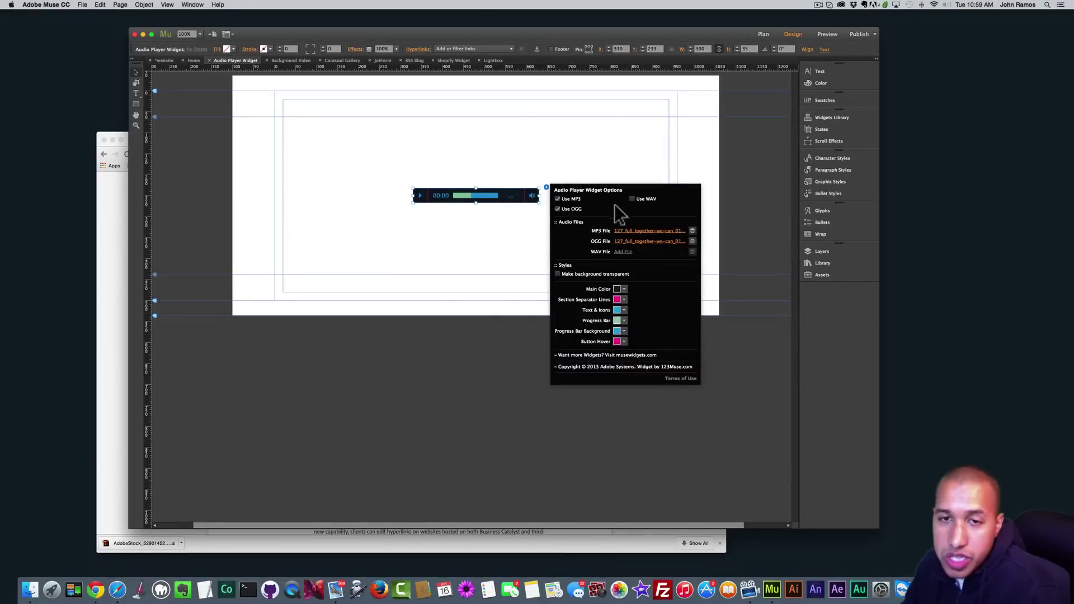
pyautogui.click(515, 196)
pyautogui.click(546, 188)
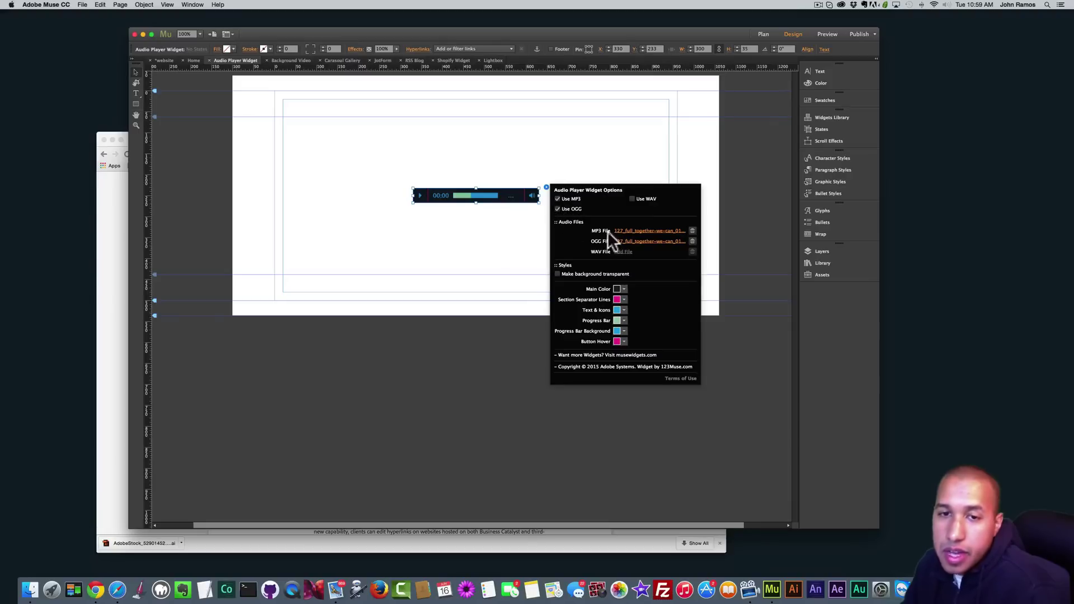
pyautogui.click(644, 231)
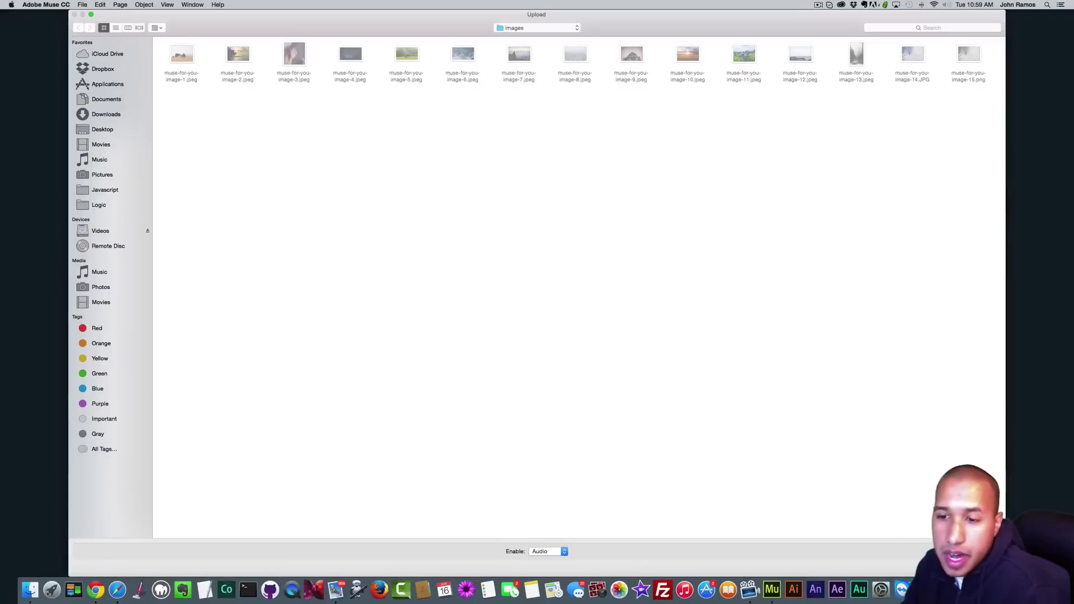
pyautogui.press('Escape')
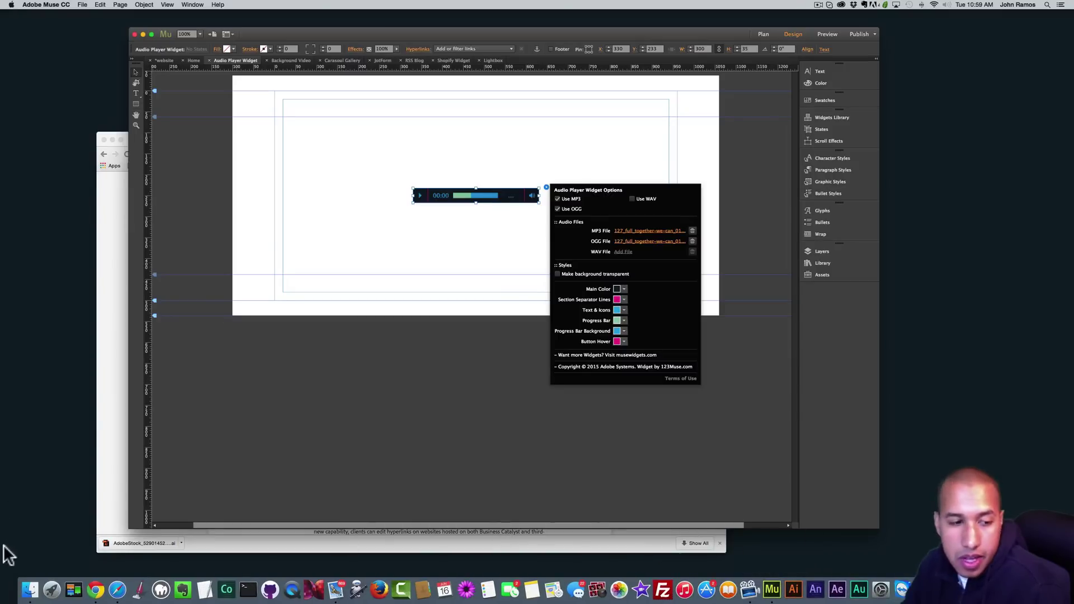
# Switch to Finder, open the audio folder and open 127_full_together-we-can_0119.mp3 in Adobe Audition CC 2014
pyautogui.click(31, 588)
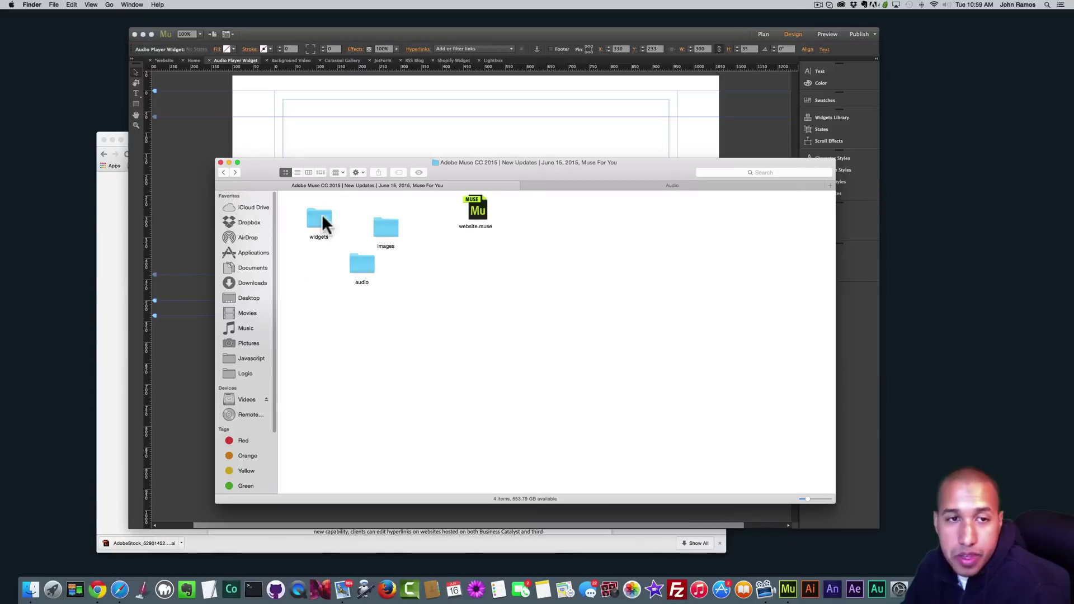
pyautogui.doubleClick(363, 263)
pyautogui.click(311, 208)
pyautogui.rightClick(313, 202)
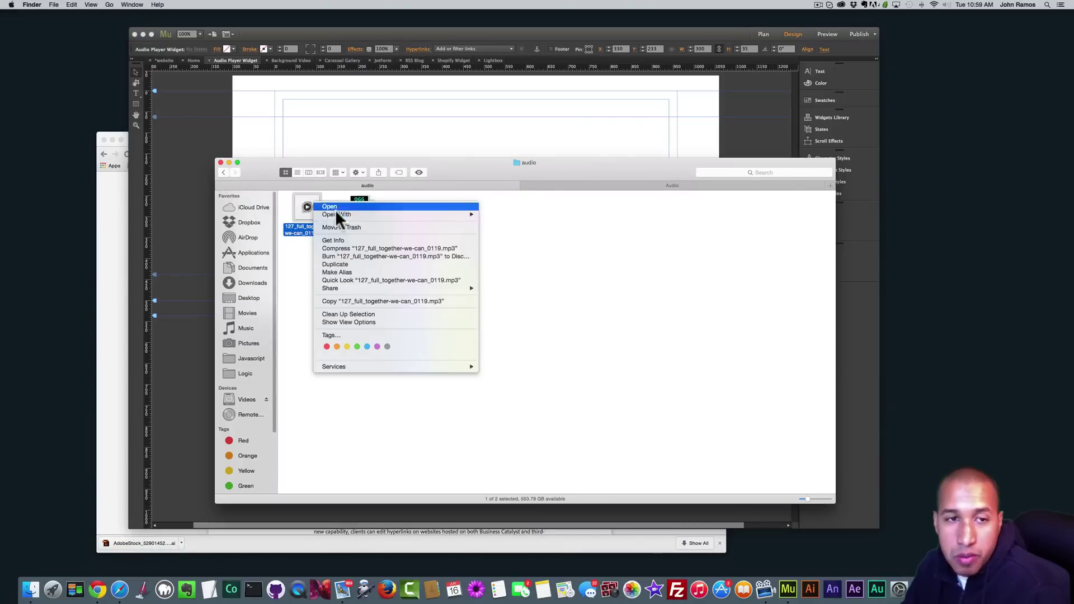
pyautogui.moveTo(369, 214)
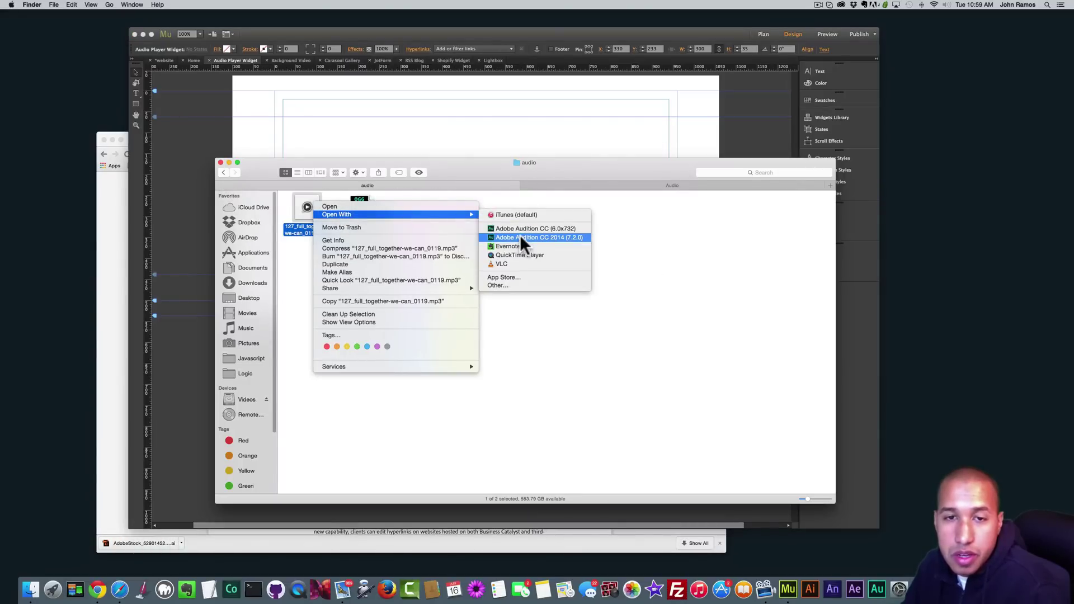
pyautogui.click(520, 237)
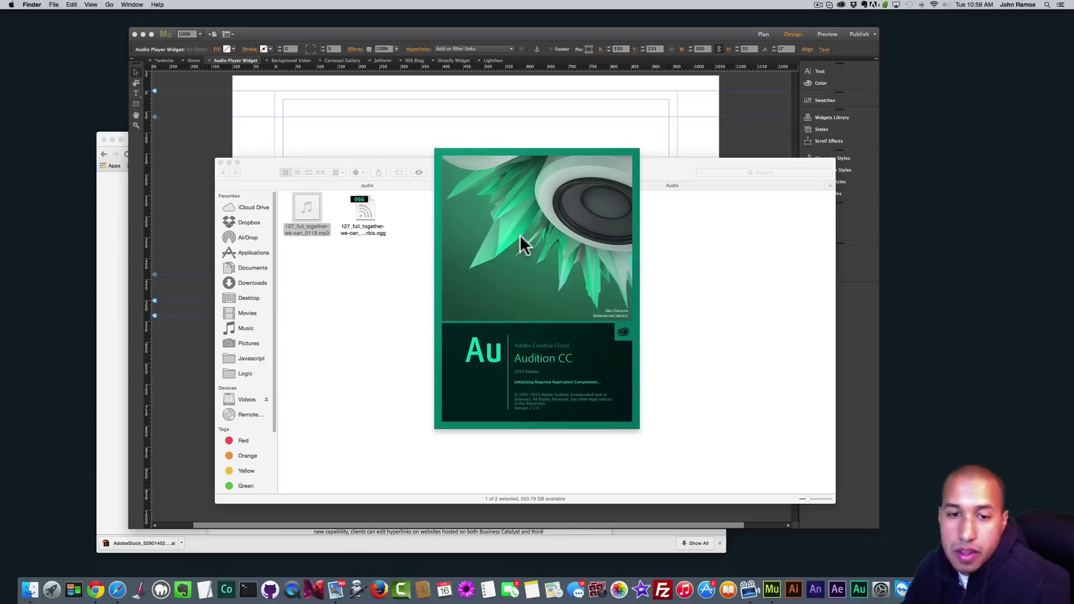
pyautogui.click(618, 309)
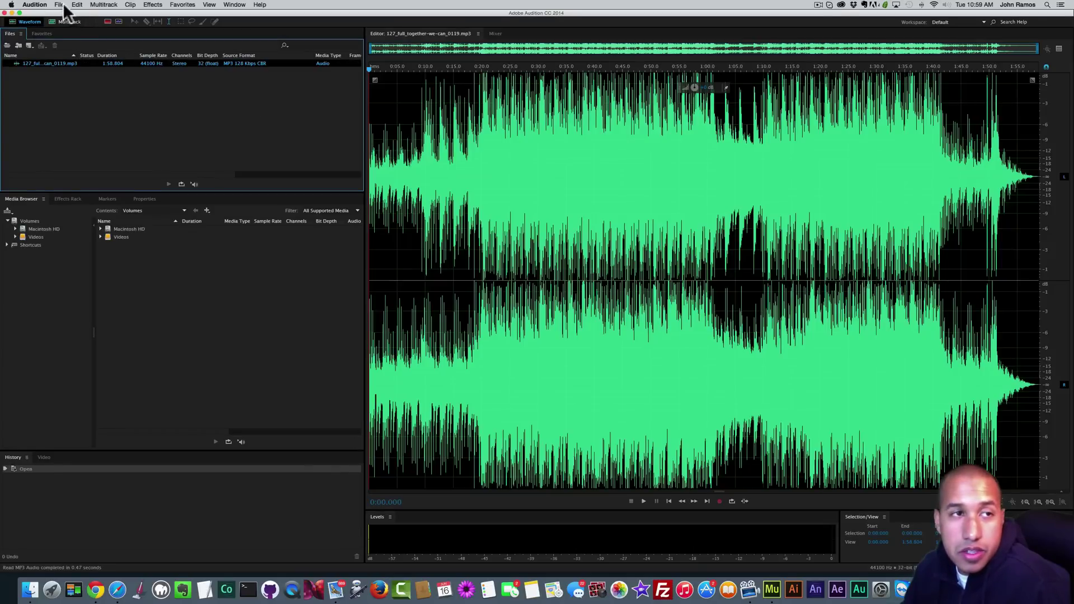
# Review the audio formats offered for saving a copy of the track, including Xiph OGG container, and cancel the save
pyautogui.click(59, 5)
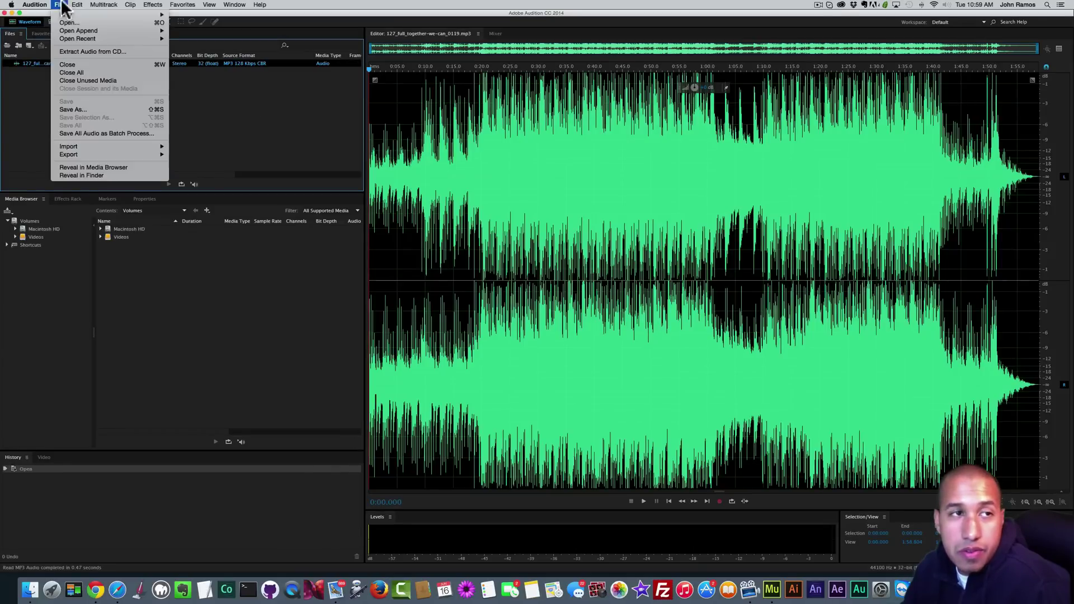
pyautogui.click(72, 110)
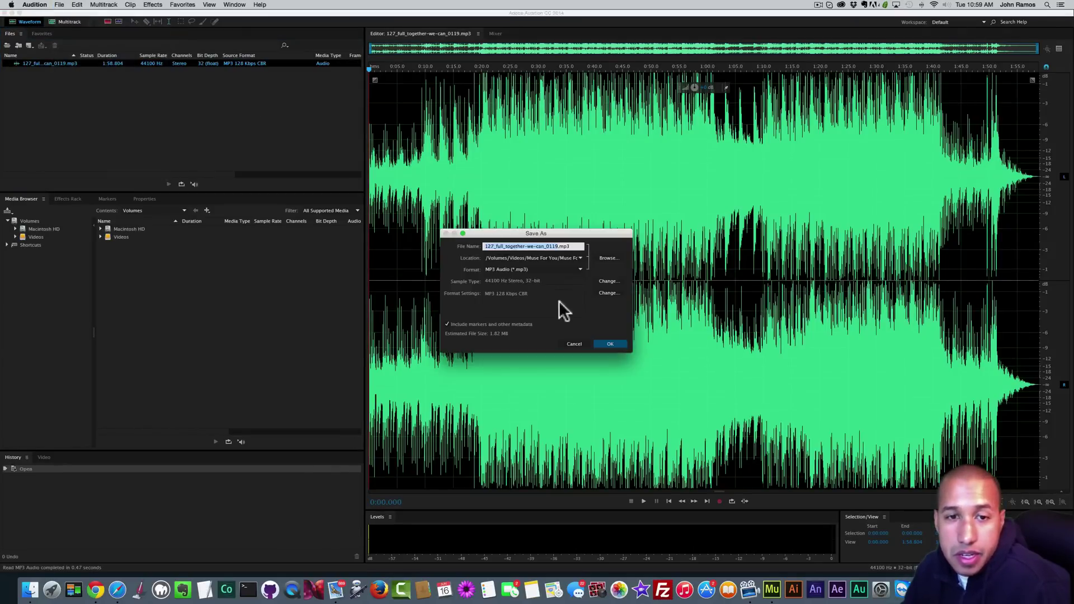
pyautogui.click(512, 268)
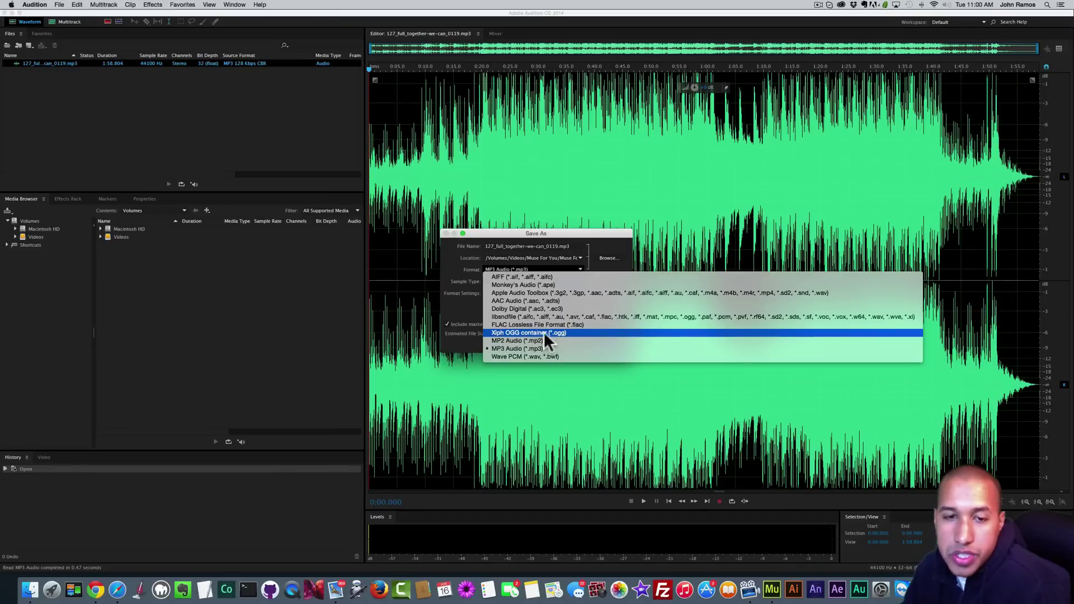
pyautogui.click(501, 316)
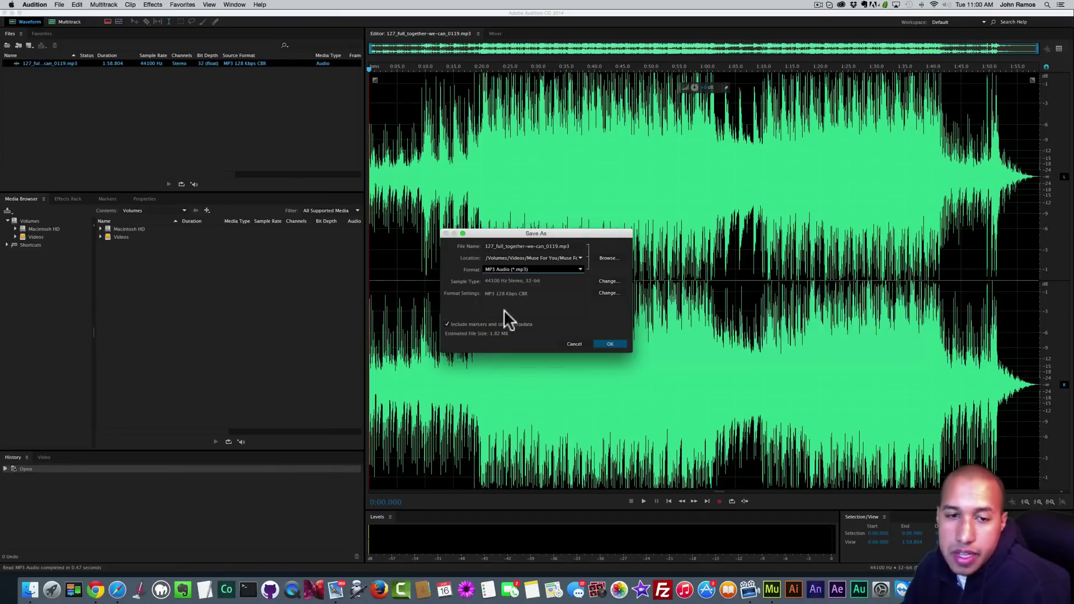
pyautogui.click(577, 344)
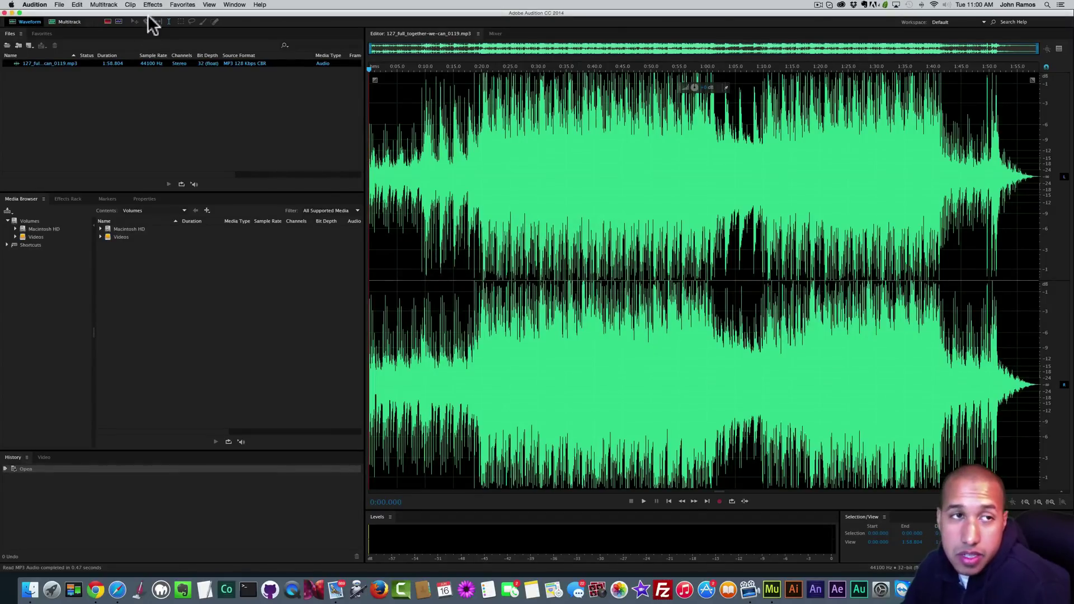
# Quit Adobe Audition and return to the Audio Player Widget page in Muse
pyautogui.moveTo(148, 12); pyautogui.dragTo(175, 13)
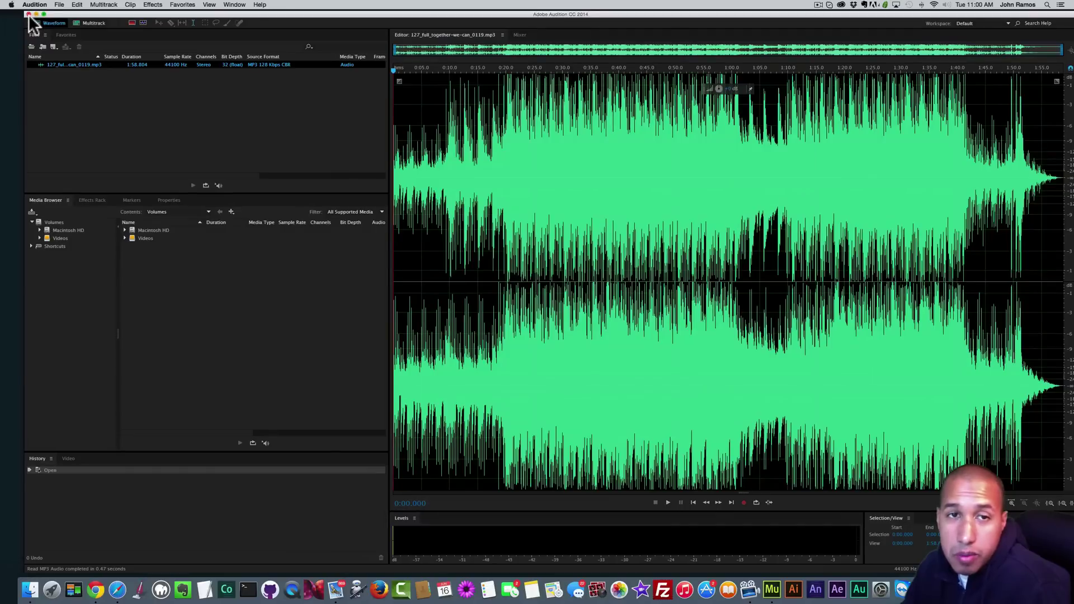
pyautogui.press('alt+super+f')
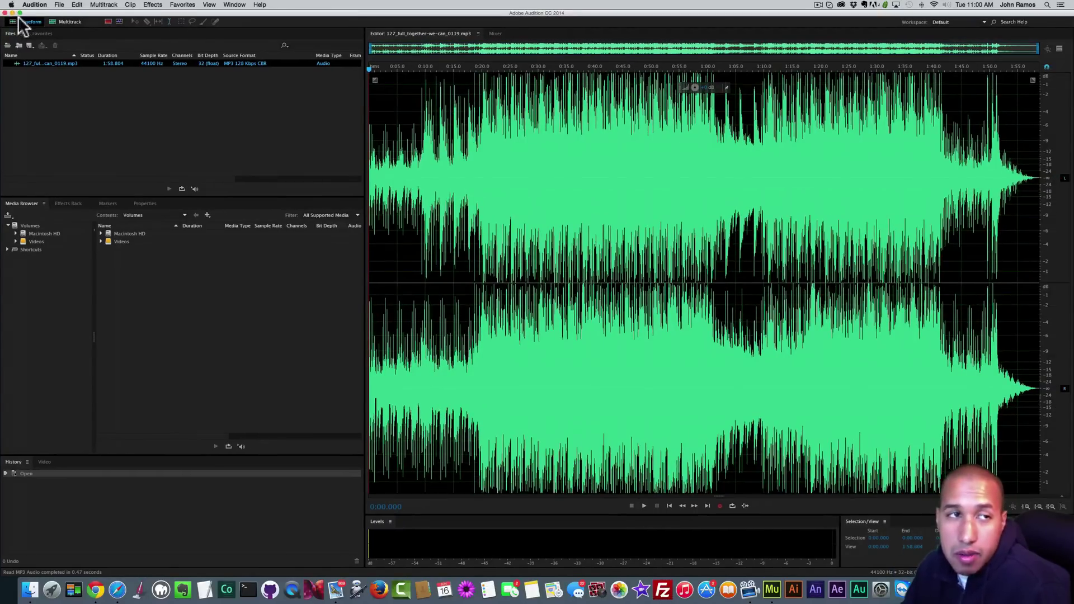
pyautogui.click(35, 5)
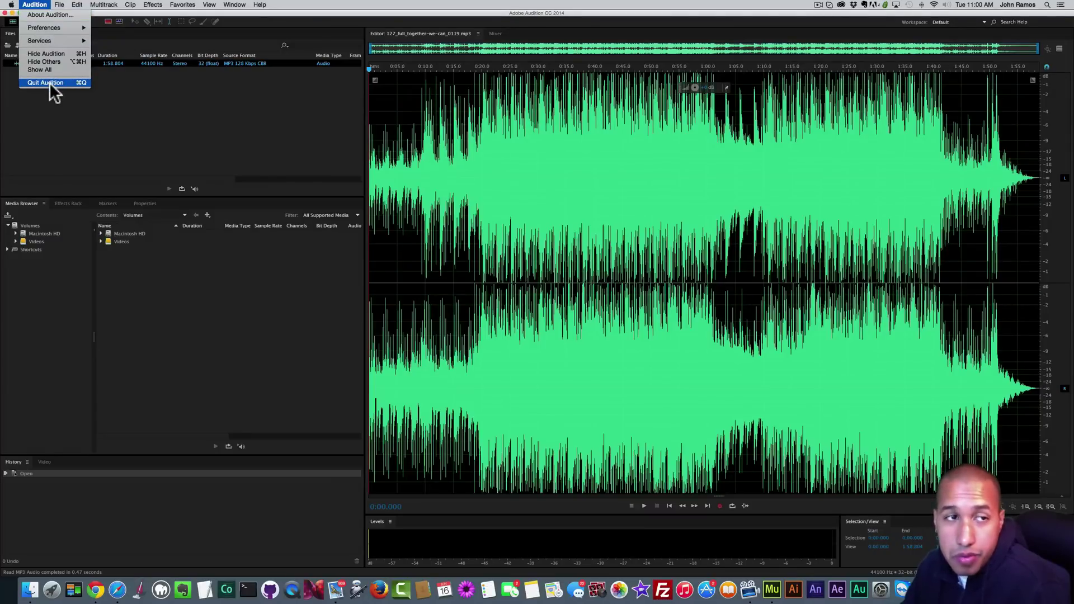
pyautogui.click(50, 82)
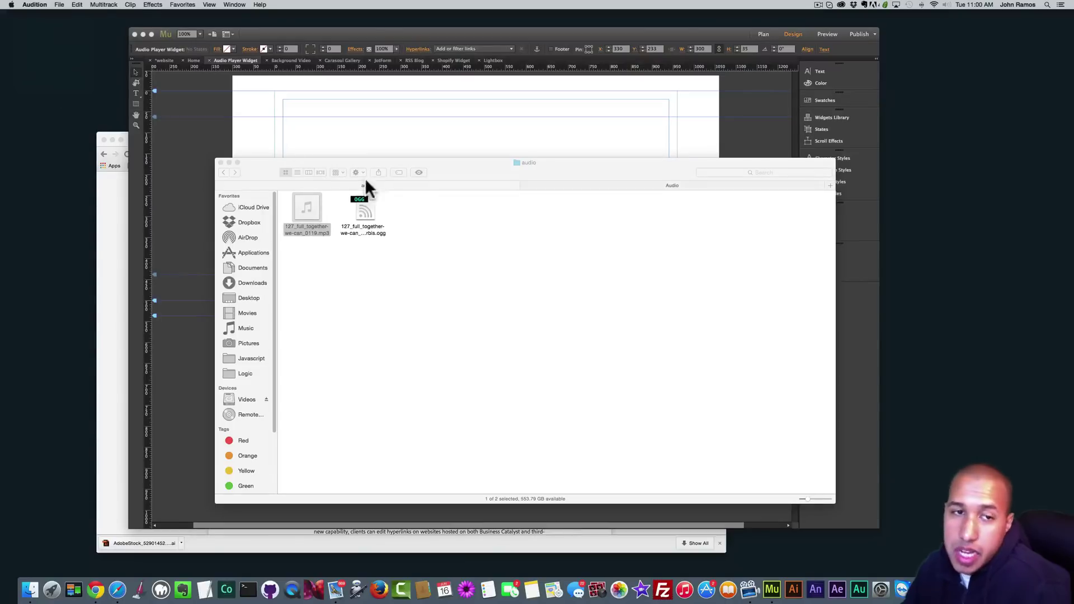
pyautogui.click(387, 129)
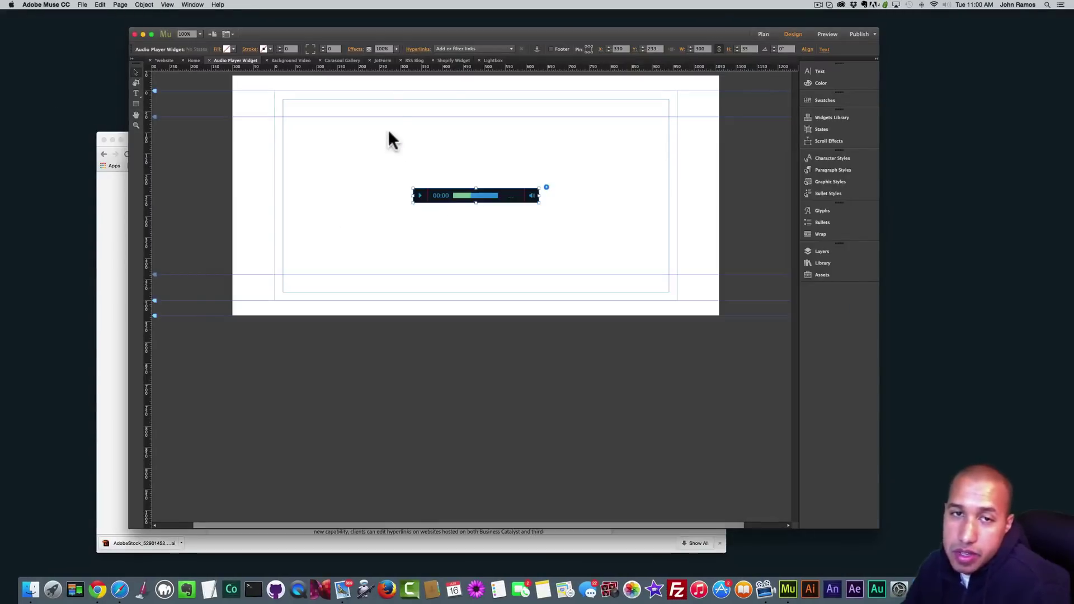
# Review the audio player widget's file and style options, including the transparent background setting, and close them
pyautogui.click(475, 199)
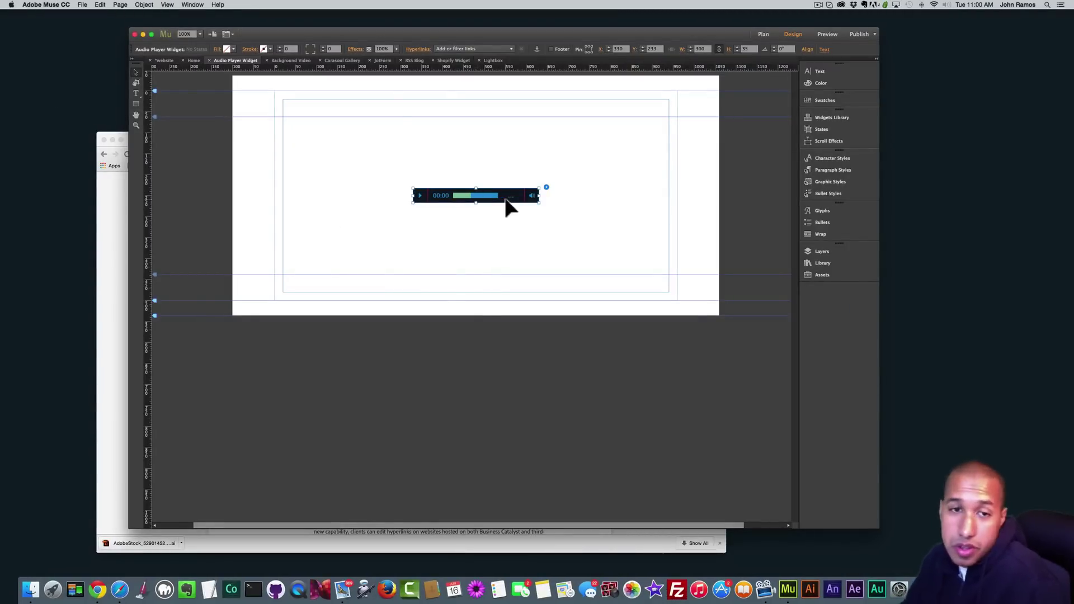
pyautogui.click(546, 187)
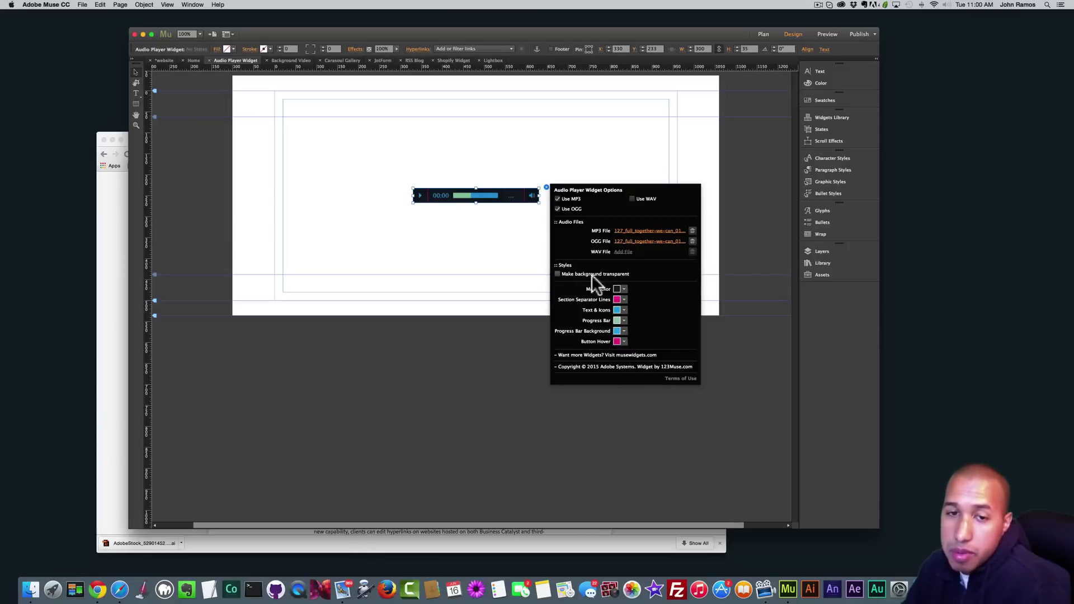
pyautogui.click(486, 246)
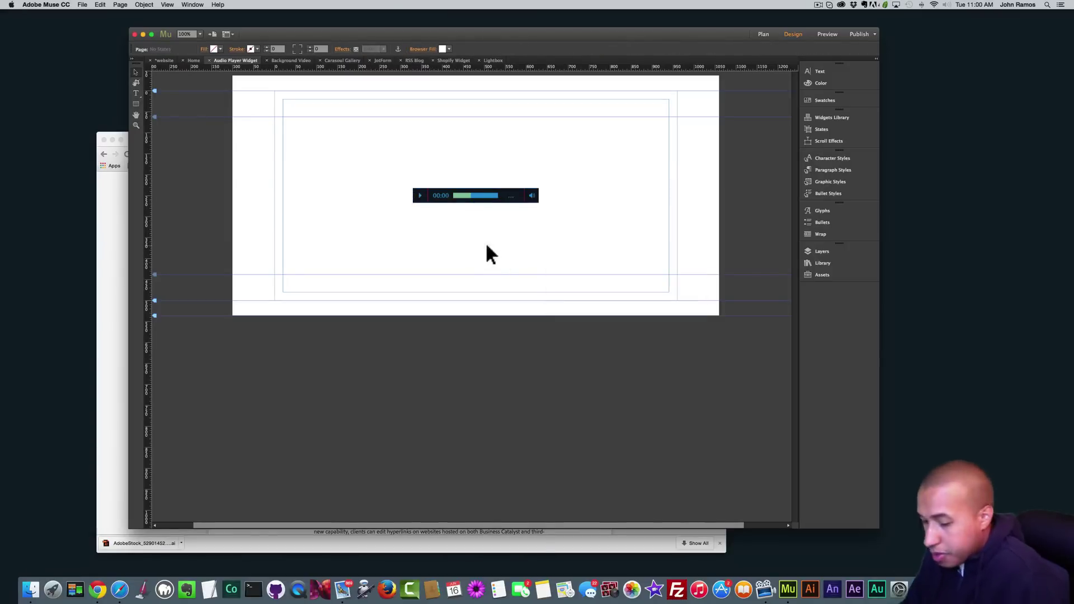
# Preview the Audio Player Widget page in the browser and start playing its audio
pyautogui.press('shift+super+e')
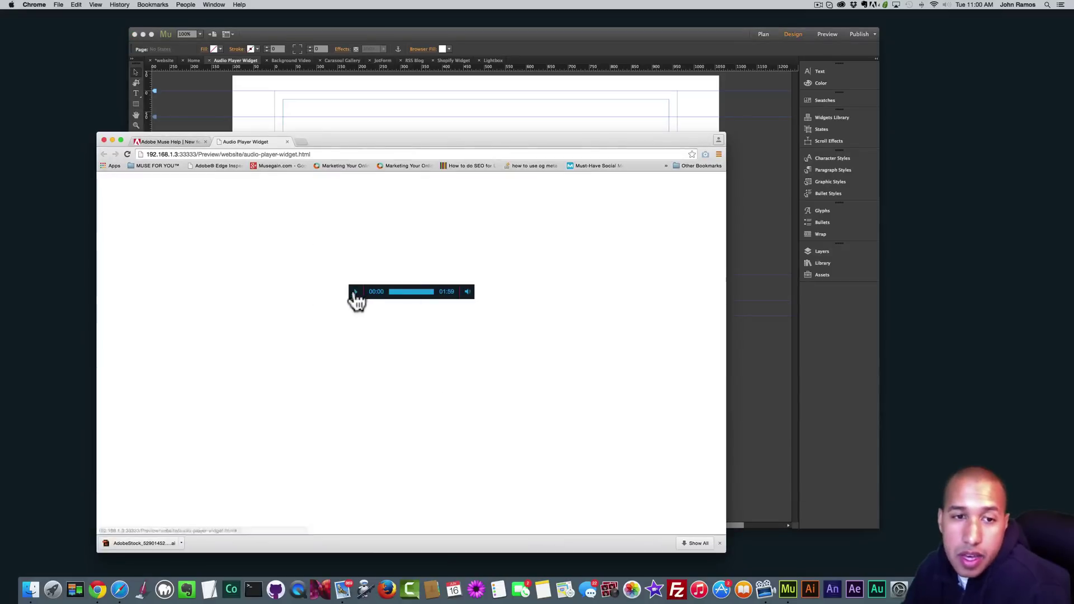
pyautogui.click(356, 292)
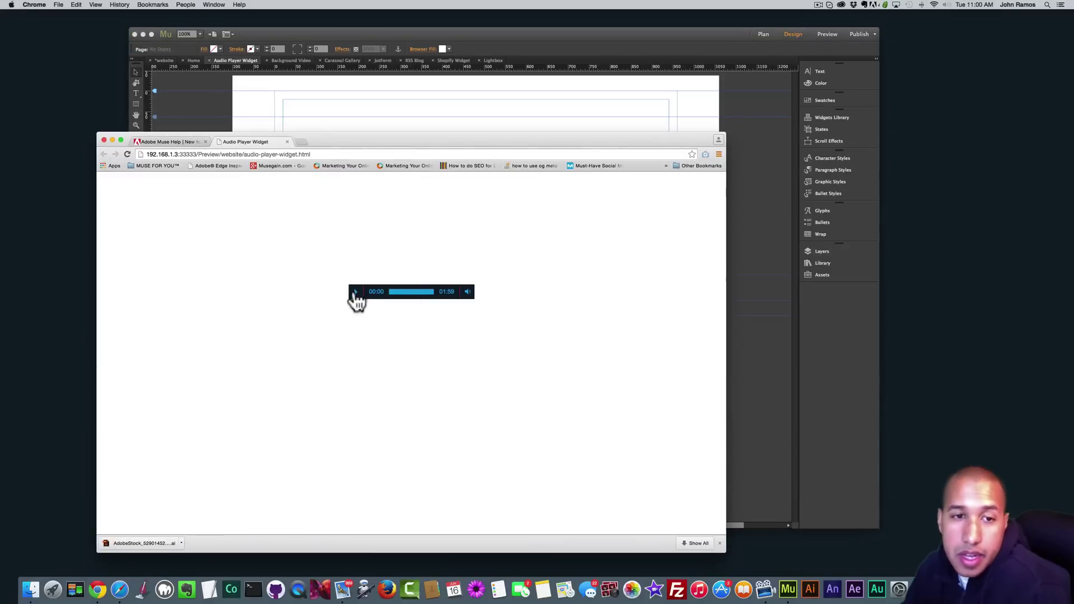
# Open the Mac's Sound settings in System Preferences and close the window
pyautogui.click(12, 4)
pyautogui.click(40, 31)
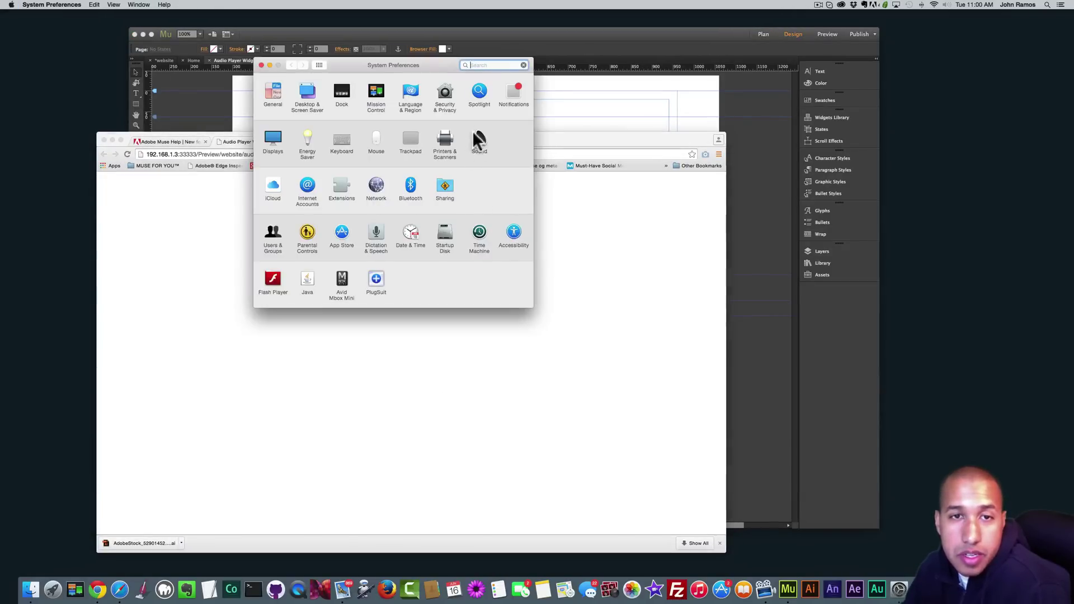
pyautogui.click(480, 140)
pyautogui.click(261, 66)
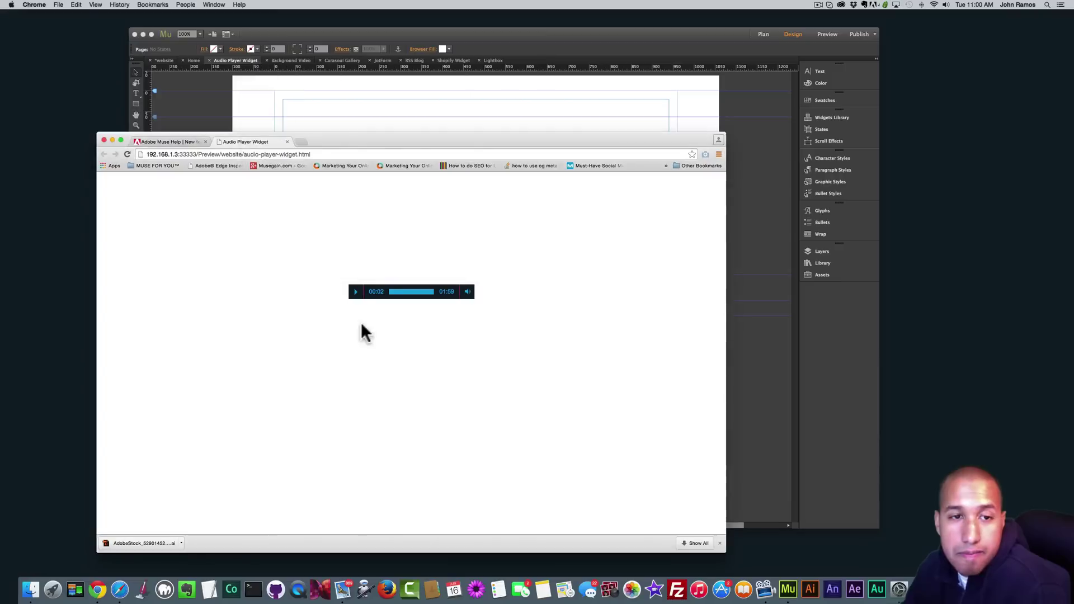
# Resume the audio in the browser preview and examine the player's volume and progress controls
pyautogui.click(355, 295)
pyautogui.moveTo(467, 290)
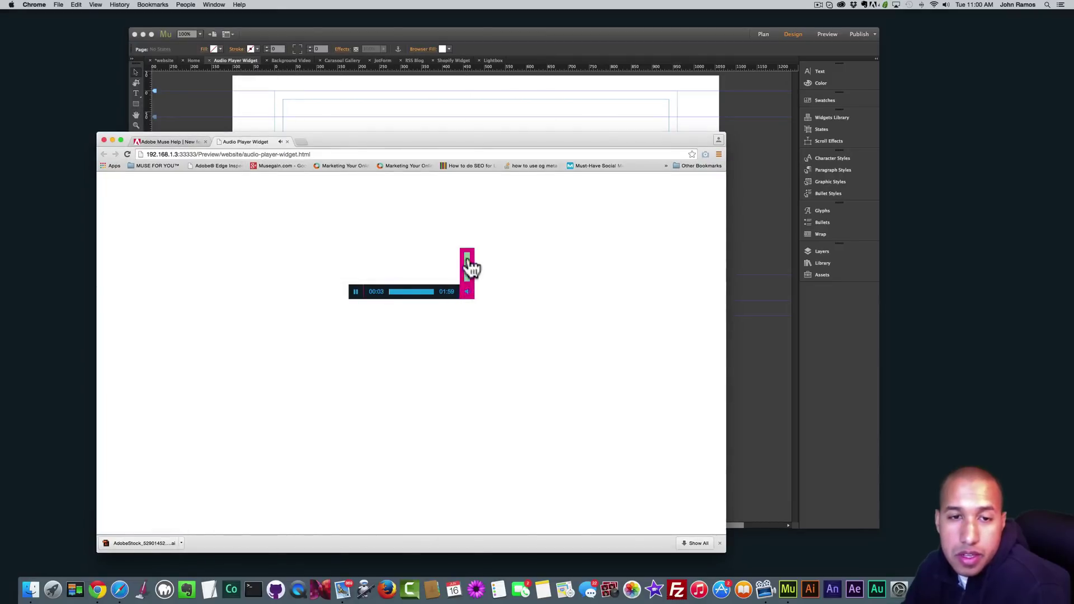
pyautogui.moveTo(472, 269)
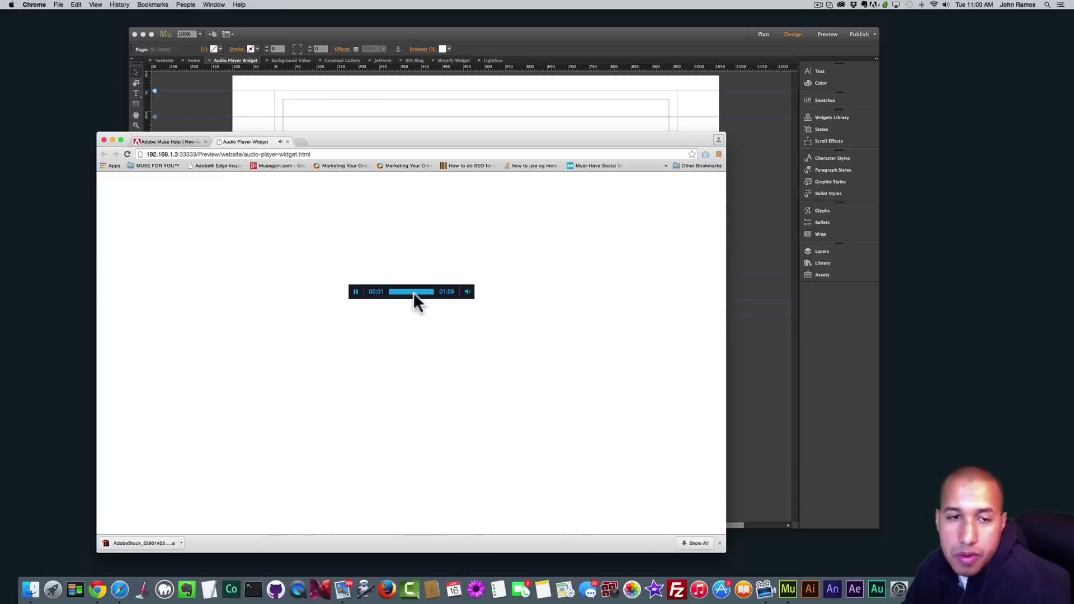
# Review the audio player widget's options in Adobe Muse, then return to the Chrome preview and pause the audio
pyautogui.click(743, 228)
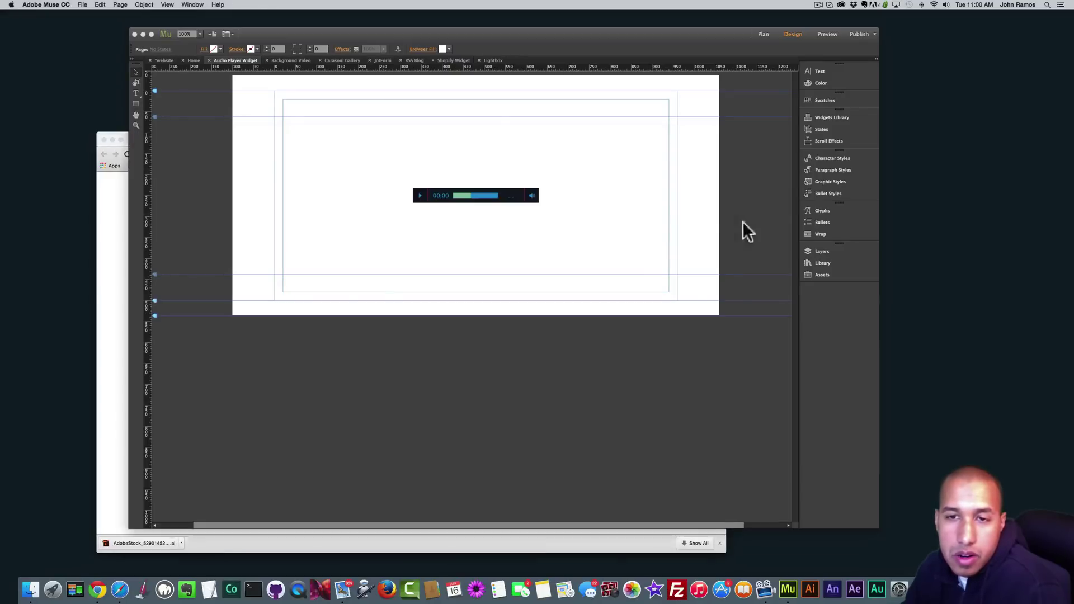
pyautogui.click(481, 197)
pyautogui.click(543, 186)
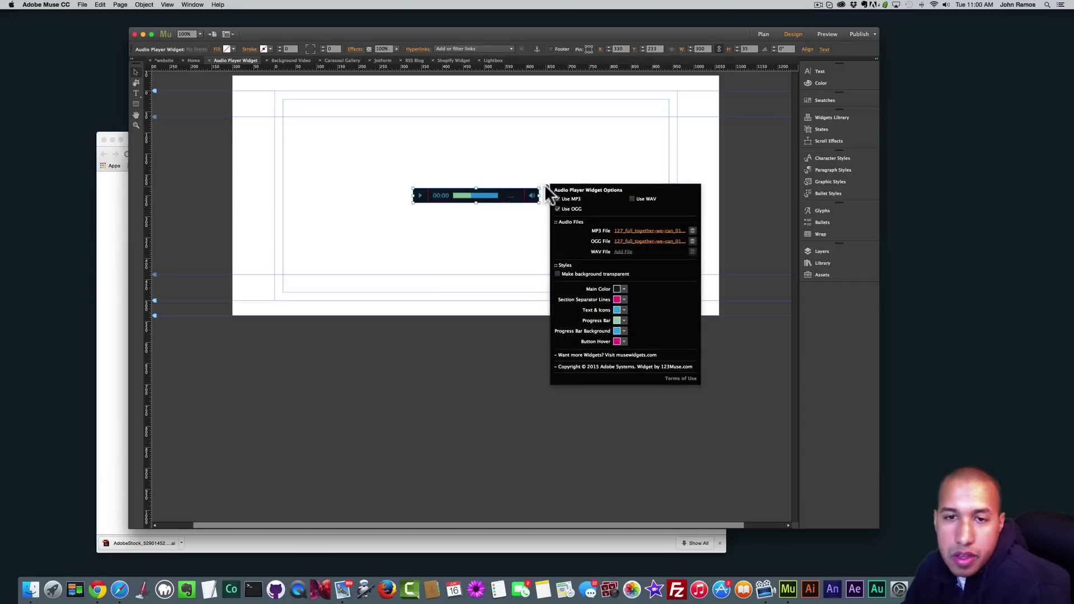
pyautogui.click(402, 204)
pyautogui.click(112, 252)
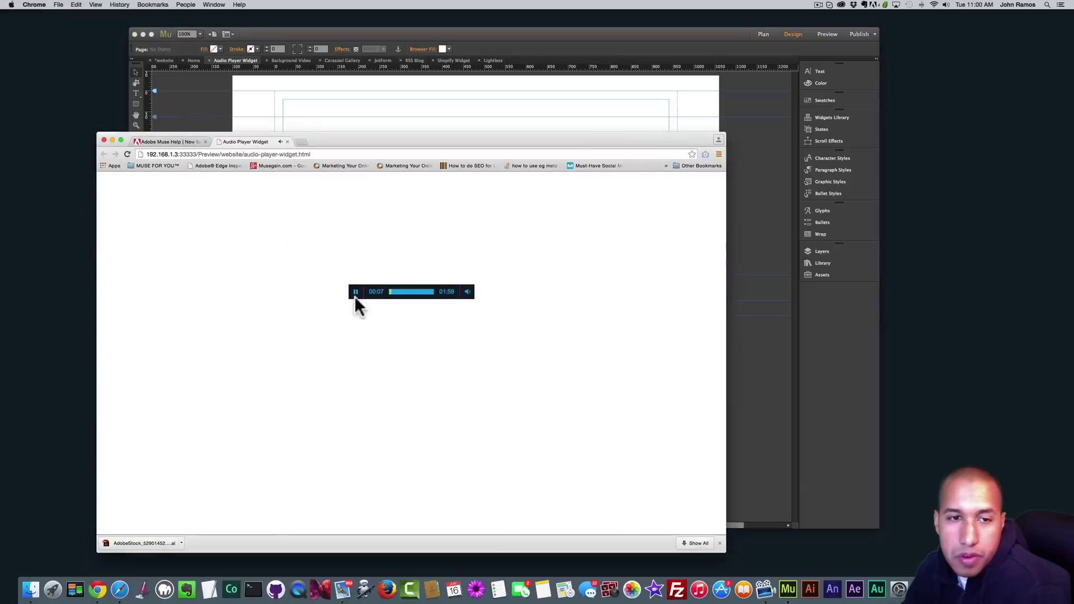
pyautogui.click(425, 292)
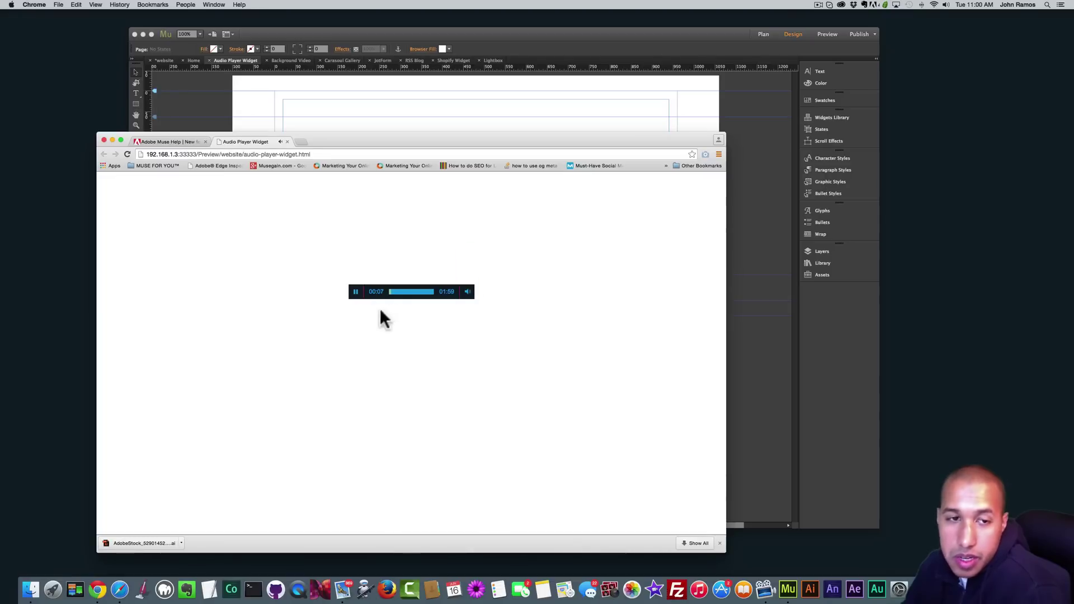
# Open the site plan in Adobe Muse and check the new widgets list on the Adobe Muse help page in Chrome
pyautogui.click(767, 213)
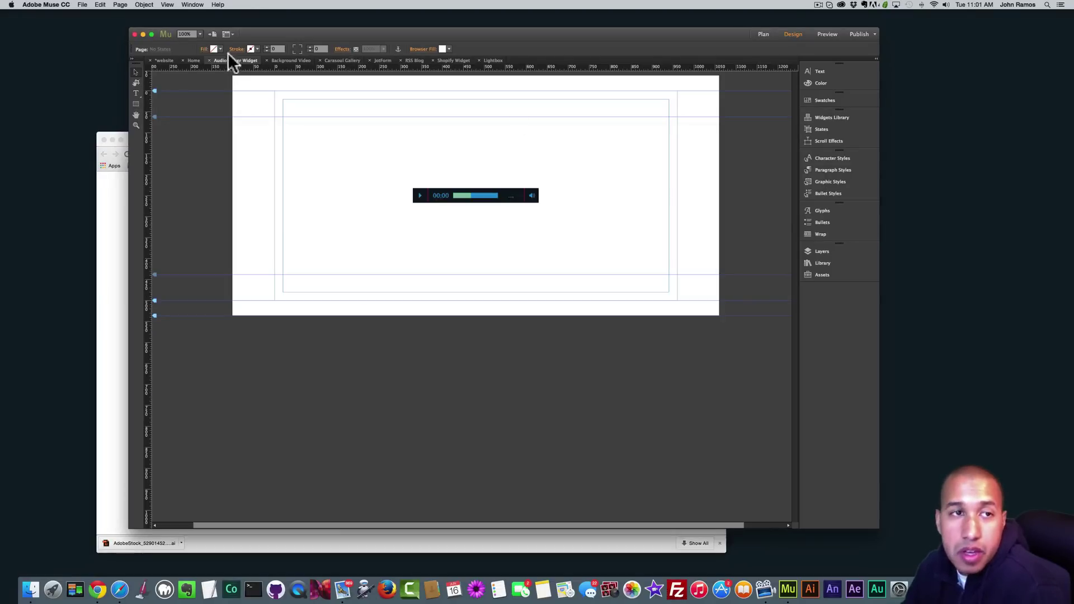
pyautogui.click(164, 60)
pyautogui.click(115, 347)
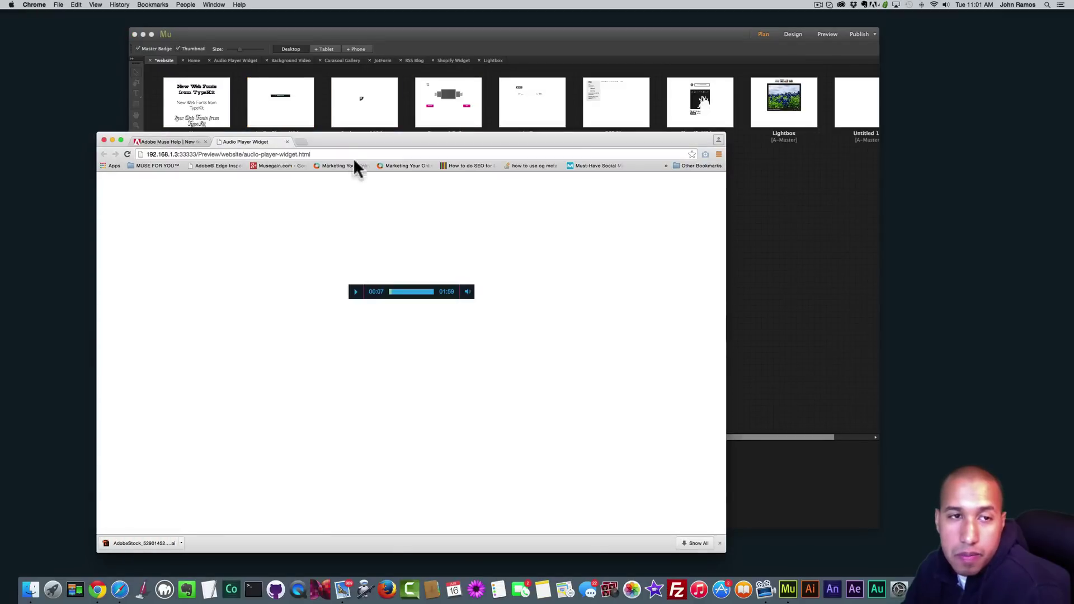
pyautogui.click(178, 144)
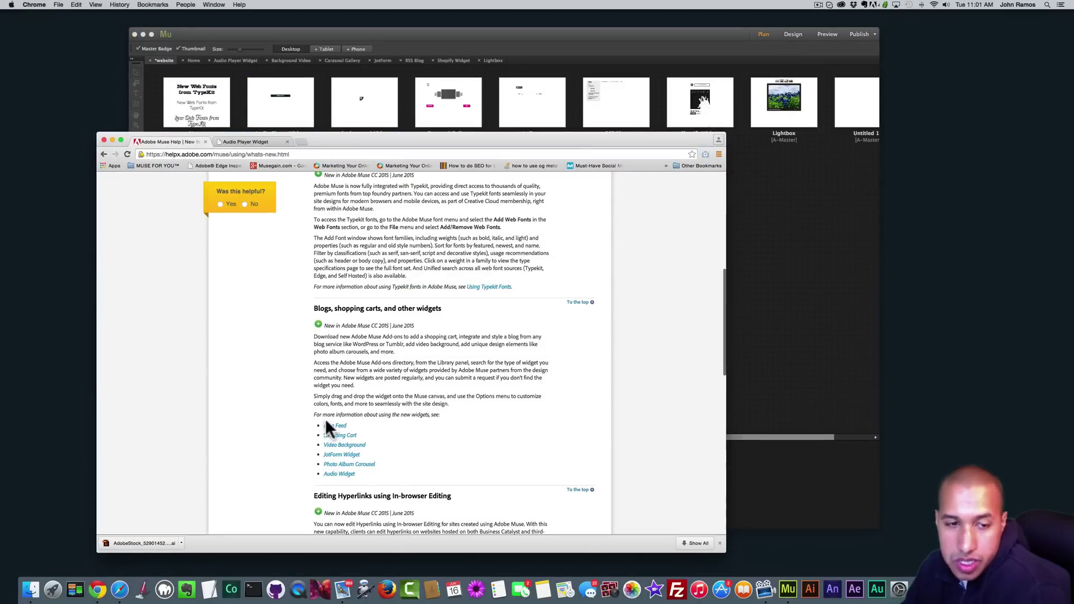
pyautogui.click(843, 342)
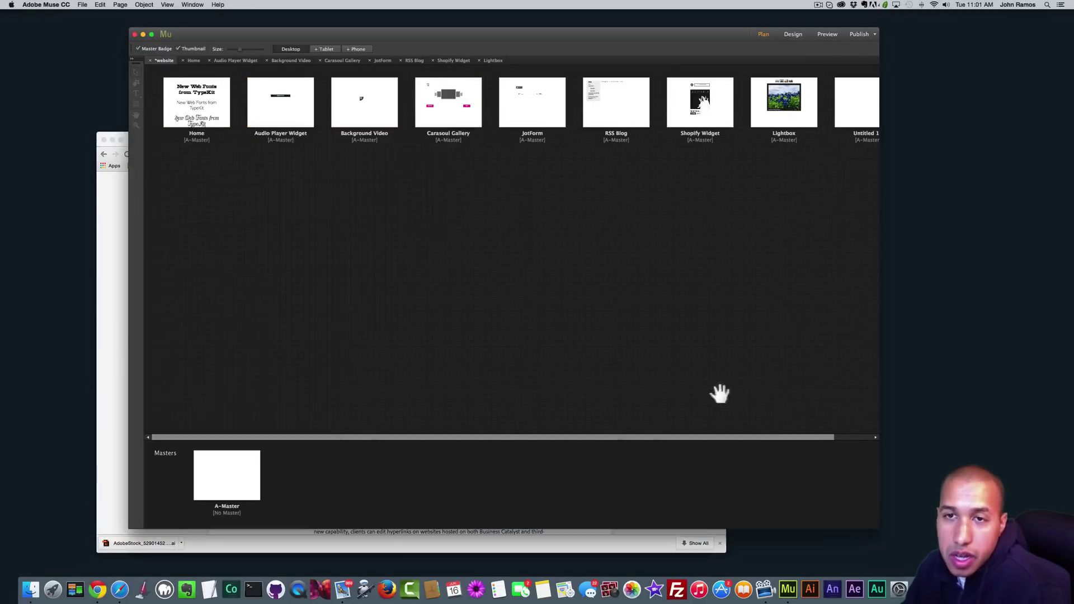
# Open the Shopify Widget page from the site plan, review the product widget's options and select the Purchase Here text frame
pyautogui.doubleClick(698, 119)
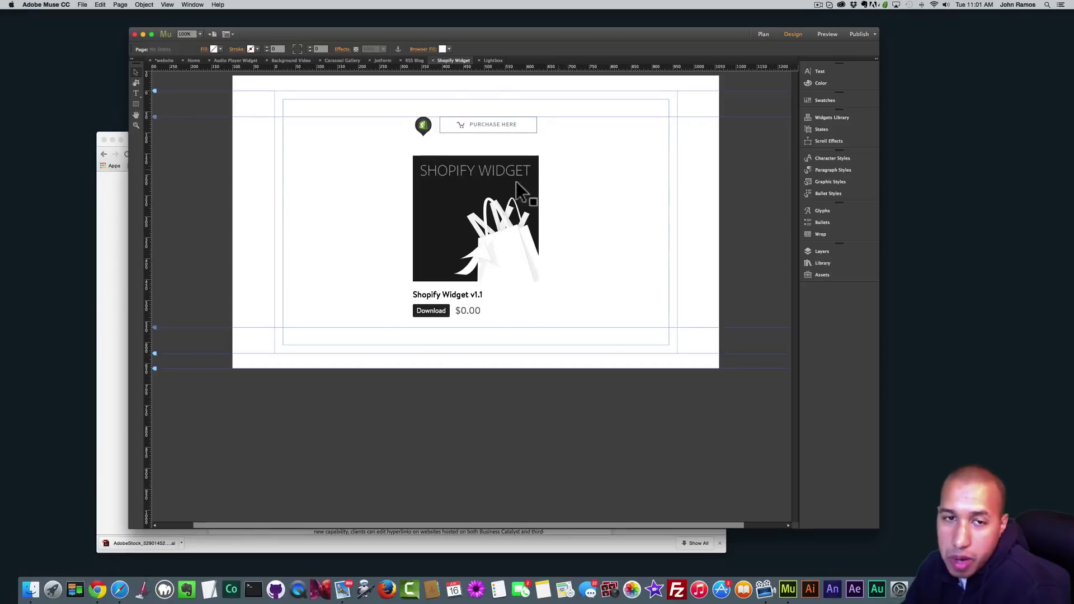
pyautogui.click(515, 182)
pyautogui.click(546, 154)
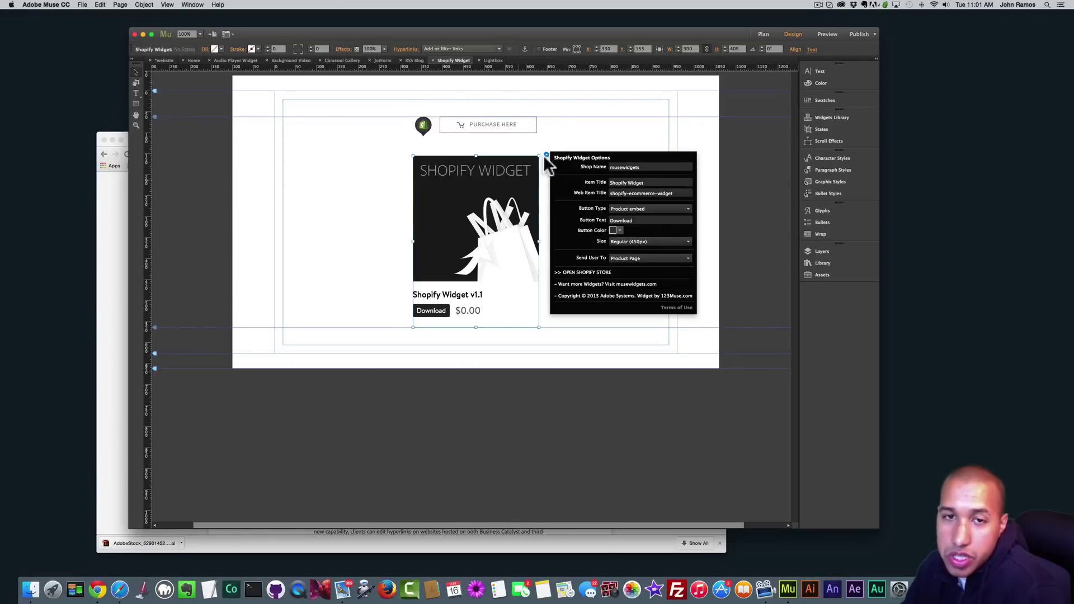
pyautogui.click(546, 154)
pyautogui.click(546, 155)
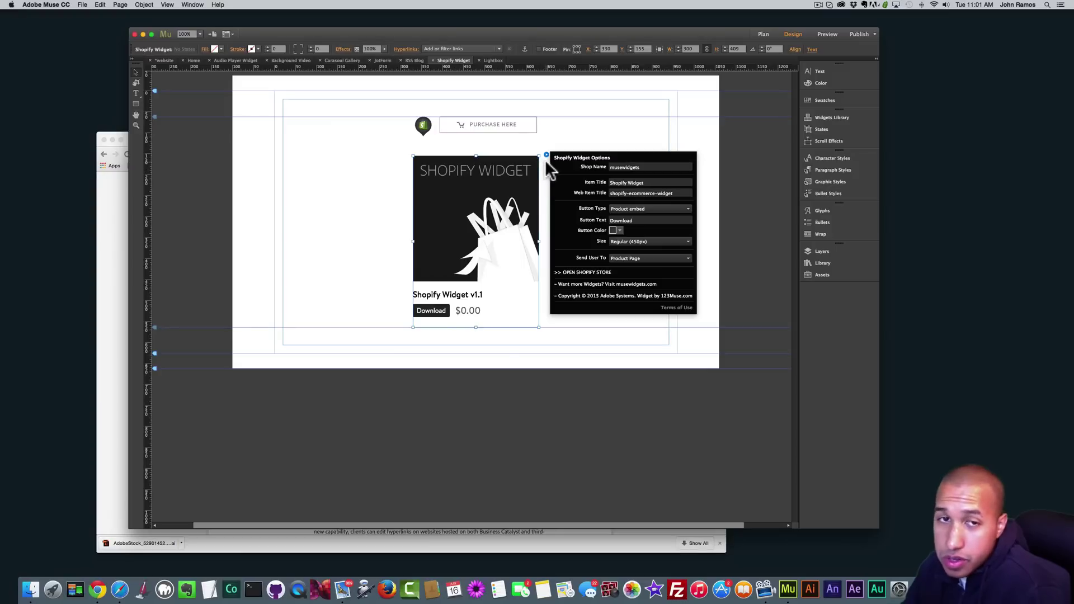
pyautogui.click(520, 125)
pyautogui.click(521, 125)
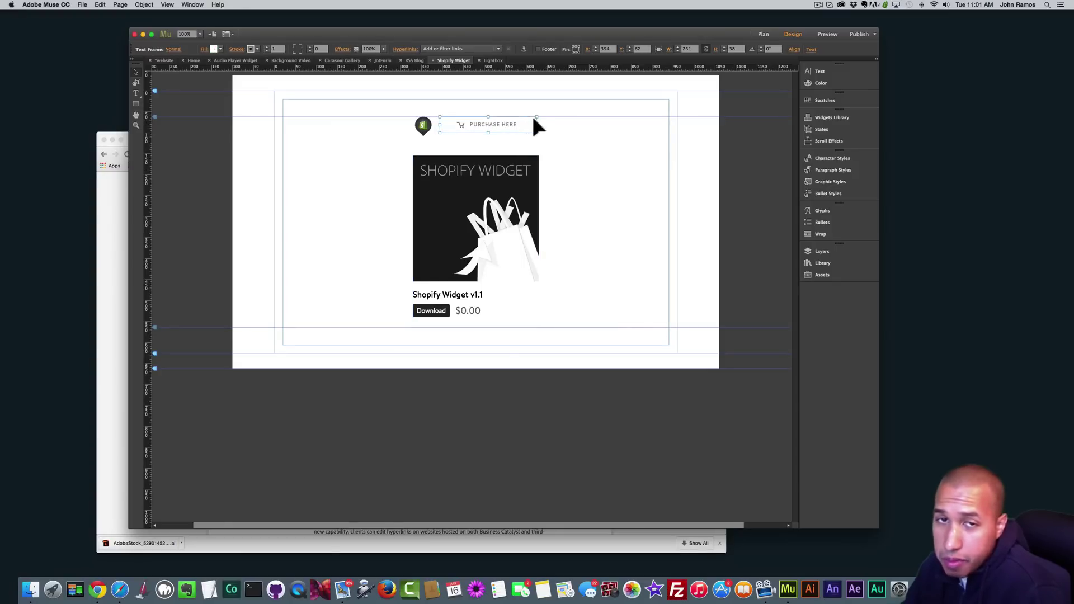
# Visit shopify.com in a new Chrome tab, close the tab and return to the Shopify Widget page in Adobe Muse
pyautogui.click(97, 589)
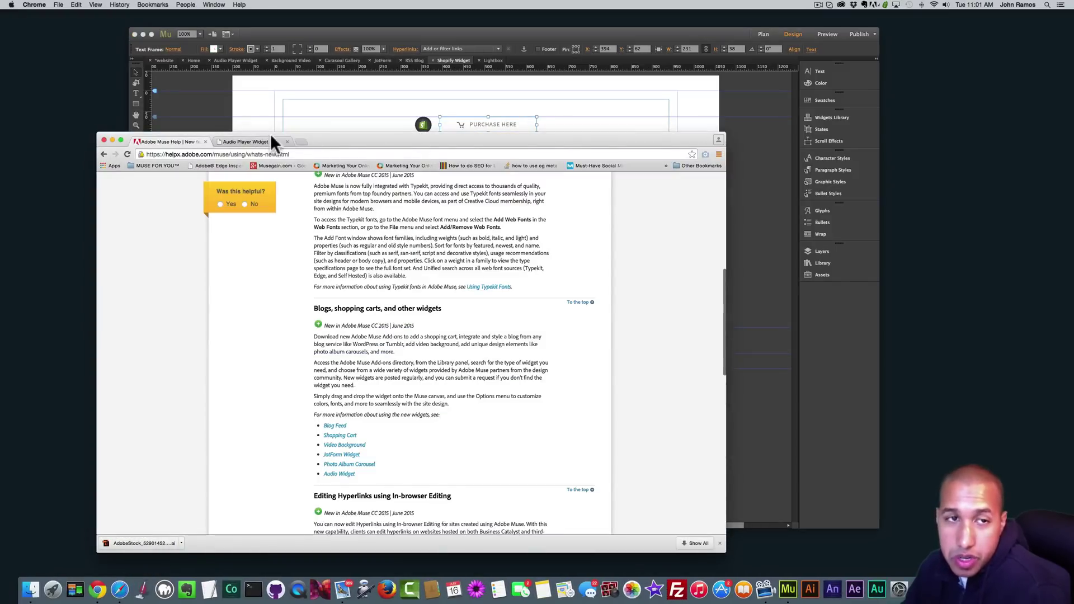
pyautogui.click(299, 143)
pyautogui.write('sh')
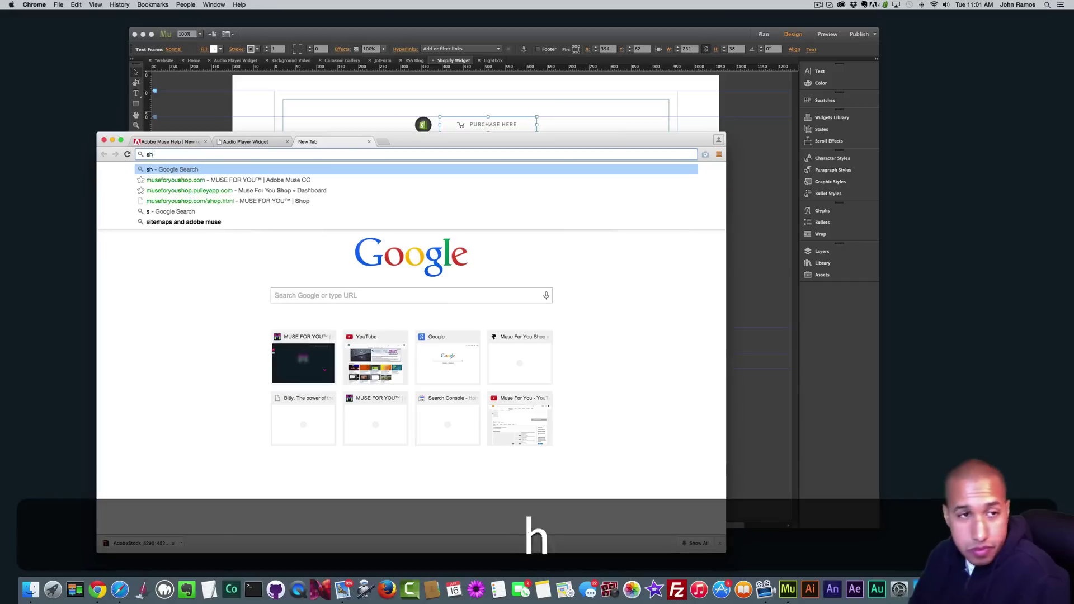
pyautogui.write('opfic')
pyautogui.press('BackSpace')
pyautogui.press('BackSpace')
pyautogui.press('BackSpace')
pyautogui.write('ify.co')
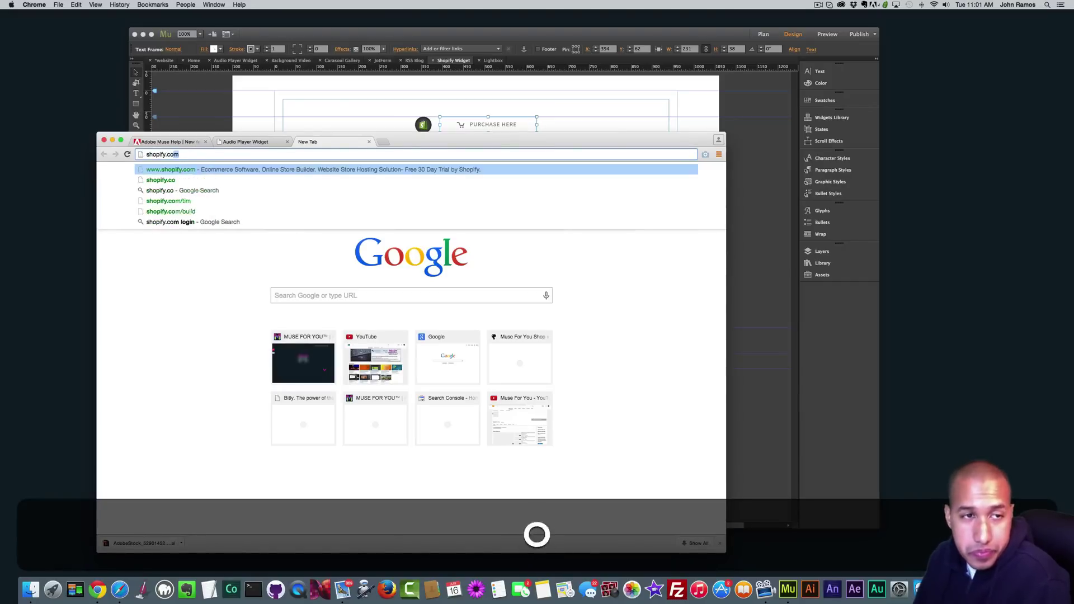
pyautogui.press('Return')
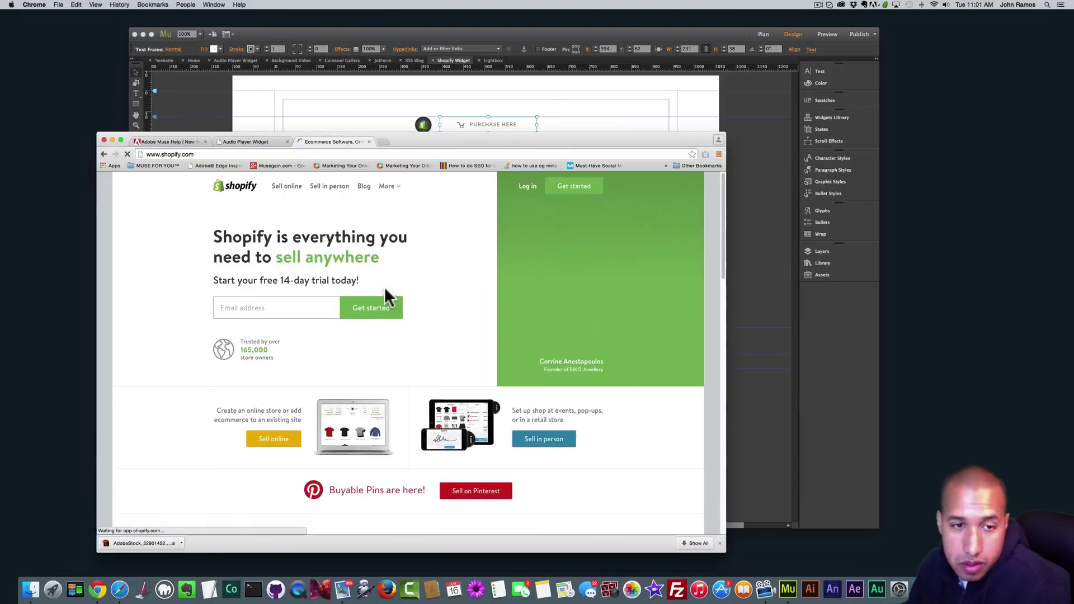
pyautogui.click(369, 142)
pyautogui.click(388, 125)
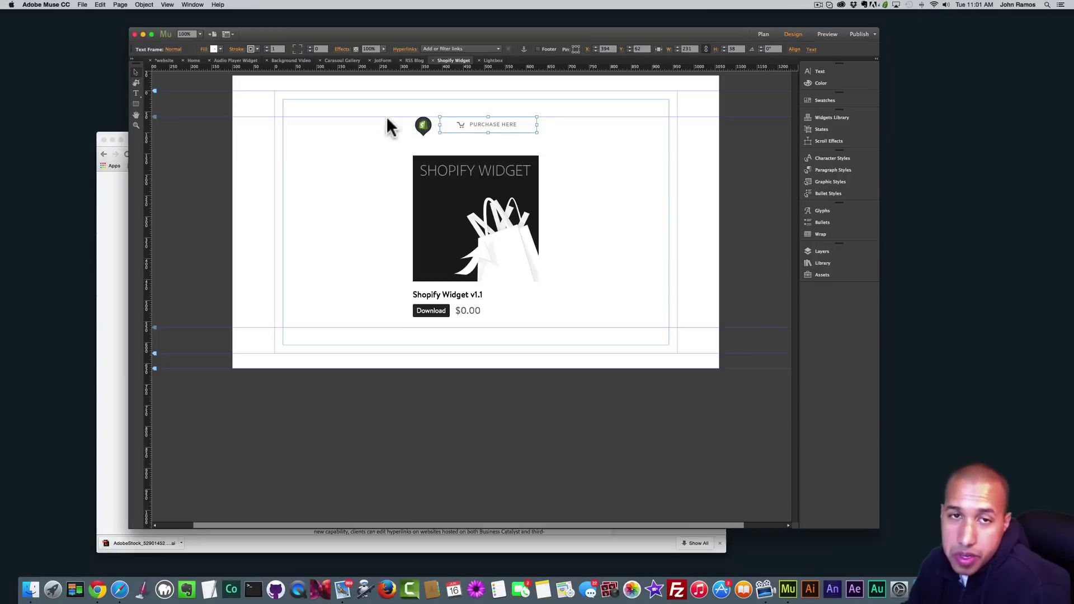
# Examine the options of the Shopify product widget and the Shopify Button widget, and close them
pyautogui.click(503, 159)
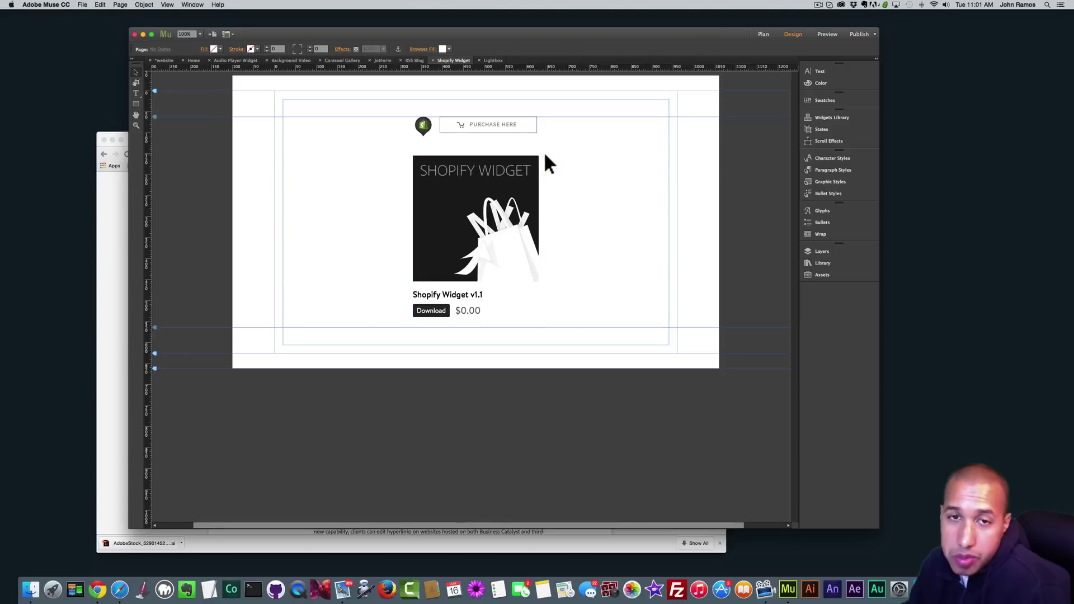
pyautogui.click(546, 154)
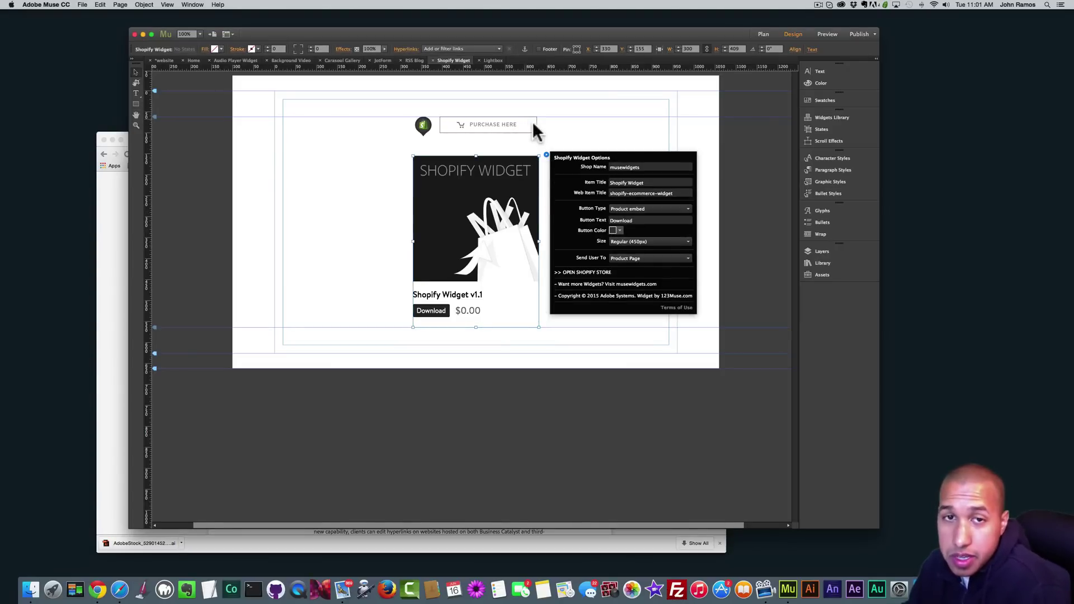
pyautogui.click(535, 129)
pyautogui.click(446, 117)
pyautogui.click(440, 114)
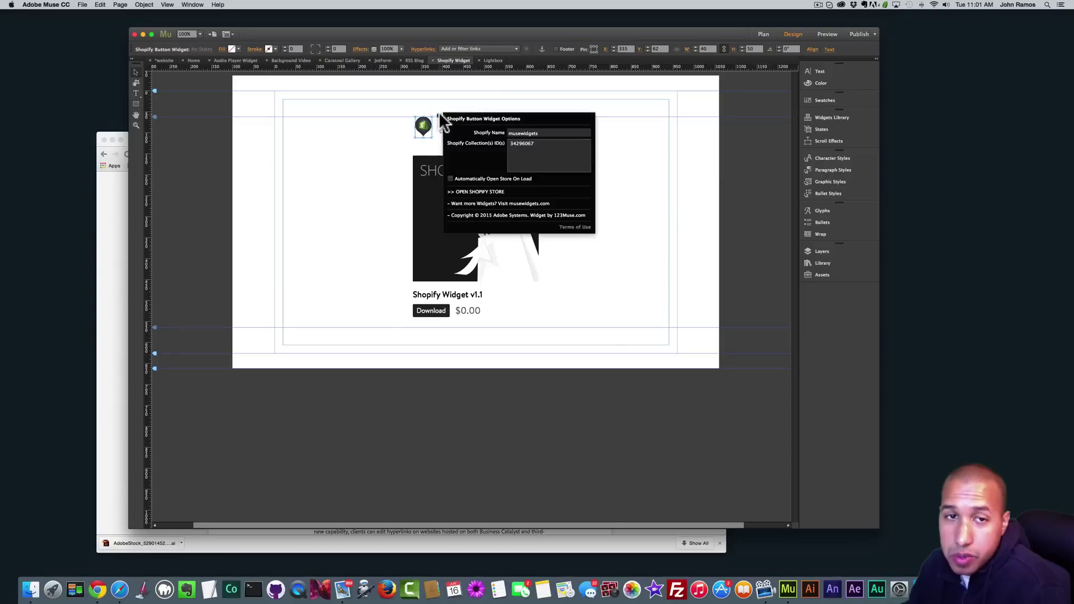
pyautogui.click(153, 270)
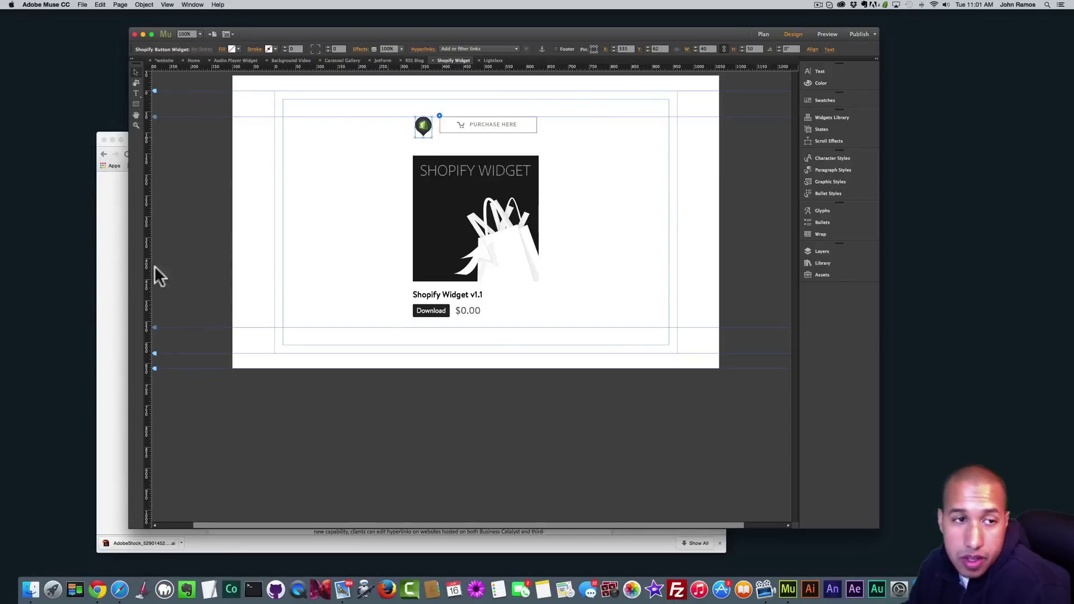
# Check the help page's widget list, then open the Background Video page in Adobe Muse and review its widget's options
pyautogui.click(119, 286)
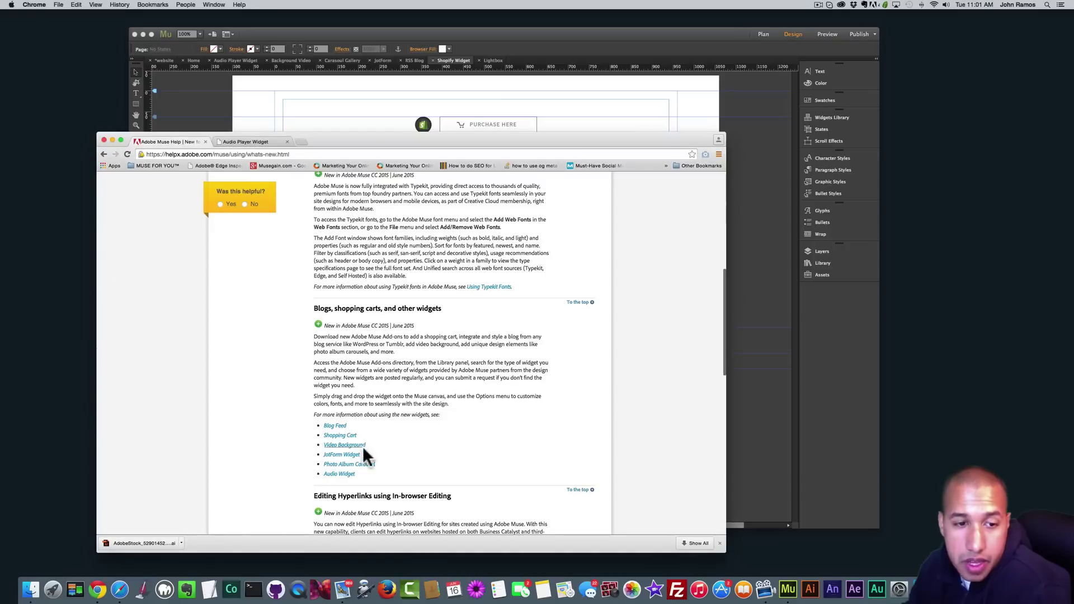
pyautogui.click(754, 175)
pyautogui.click(165, 60)
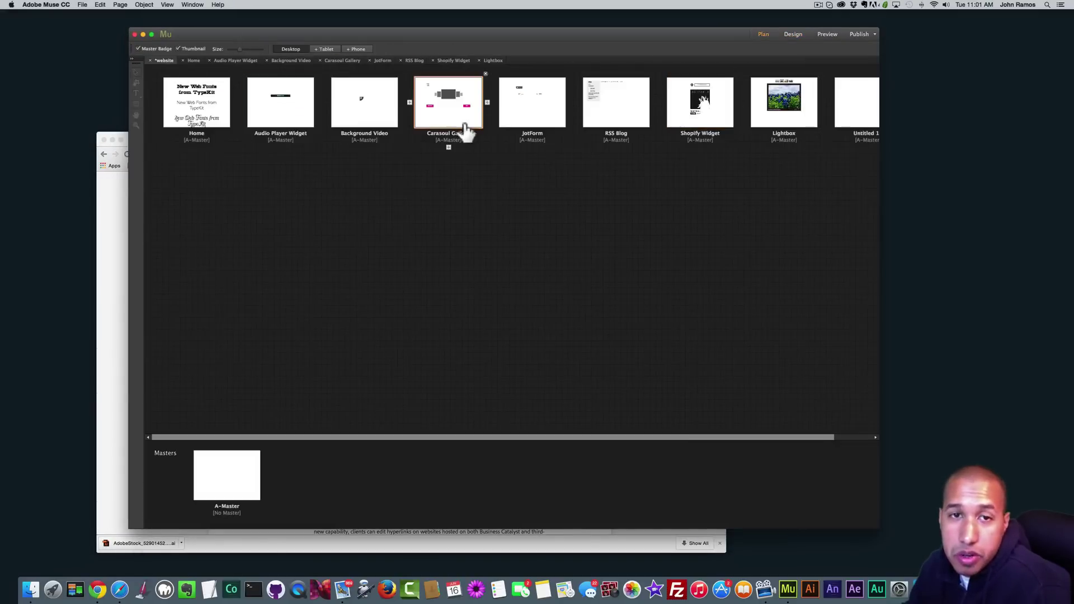
pyautogui.doubleClick(355, 108)
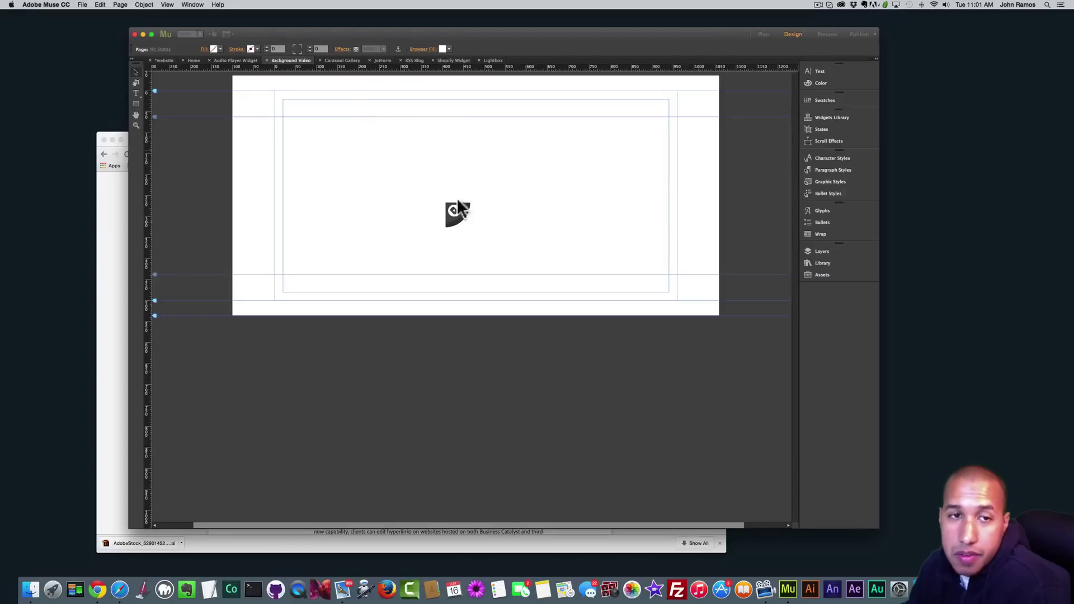
pyautogui.click(458, 214)
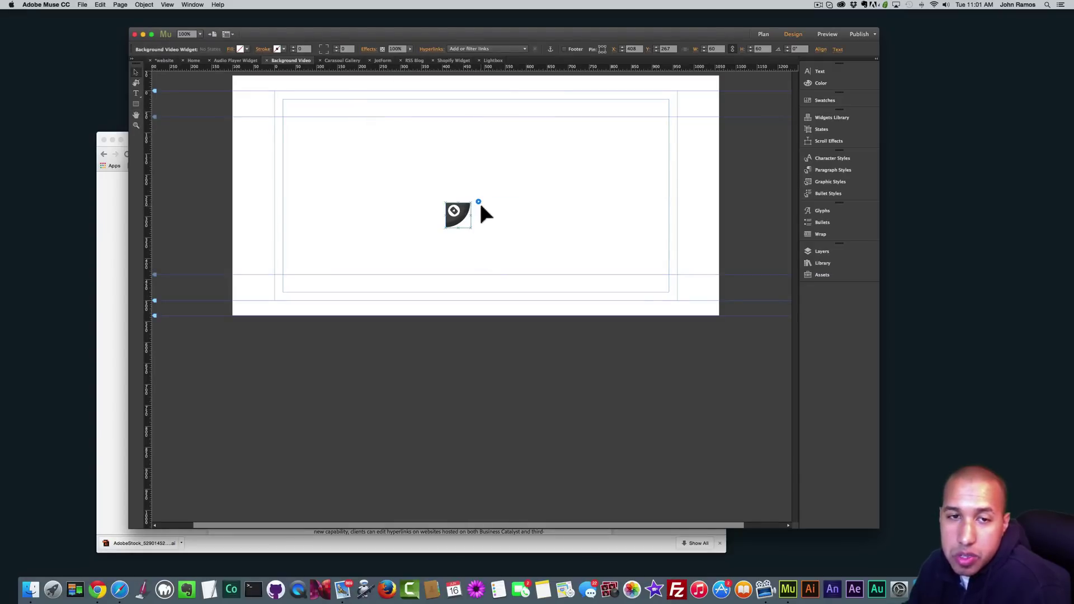
pyautogui.click(479, 202)
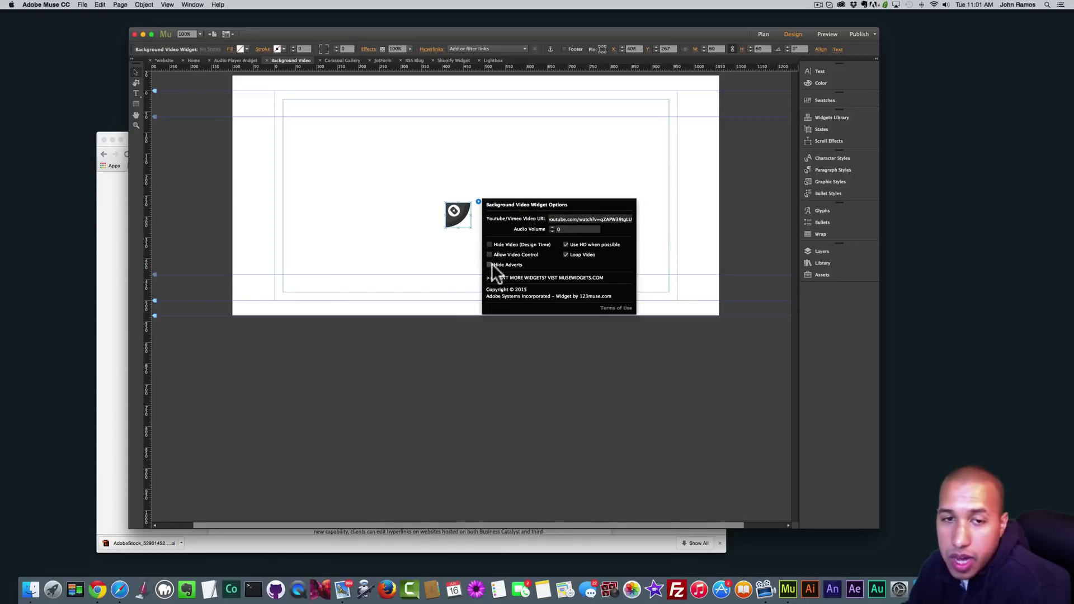
pyautogui.click(577, 256)
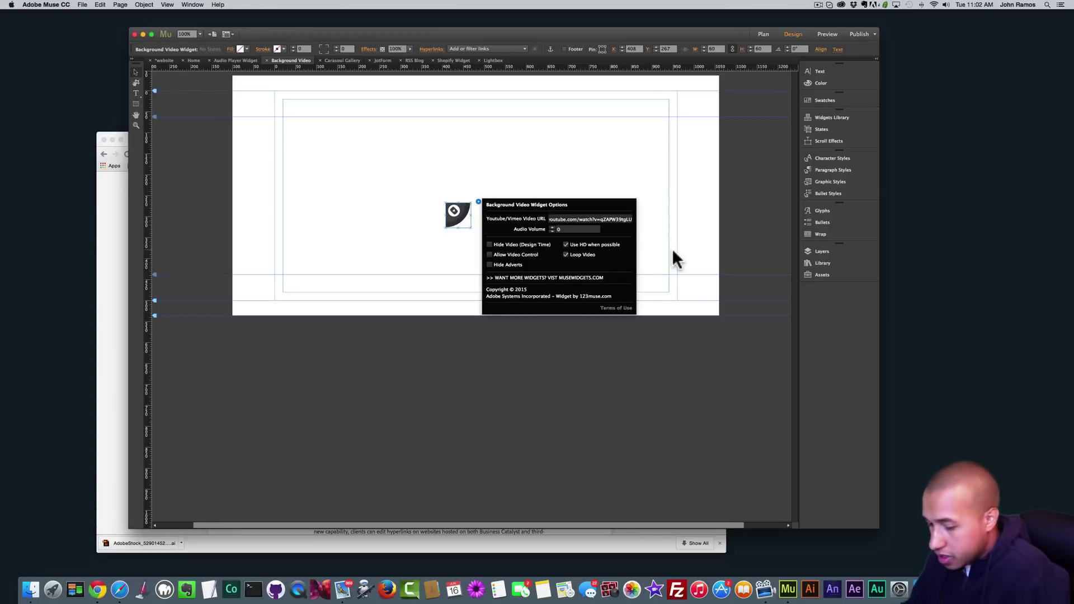
# Preview the Background Video page in the browser, test the video at narrower and wider window widths, and close the preview
pyautogui.press('super+shift+e')
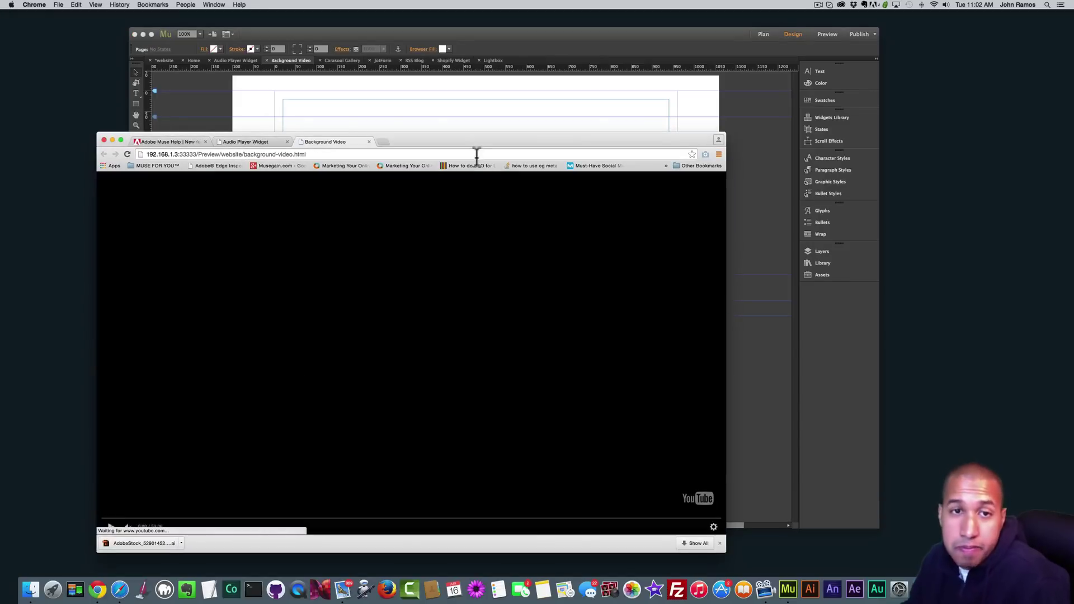
pyautogui.moveTo(475, 143); pyautogui.dragTo(518, 136)
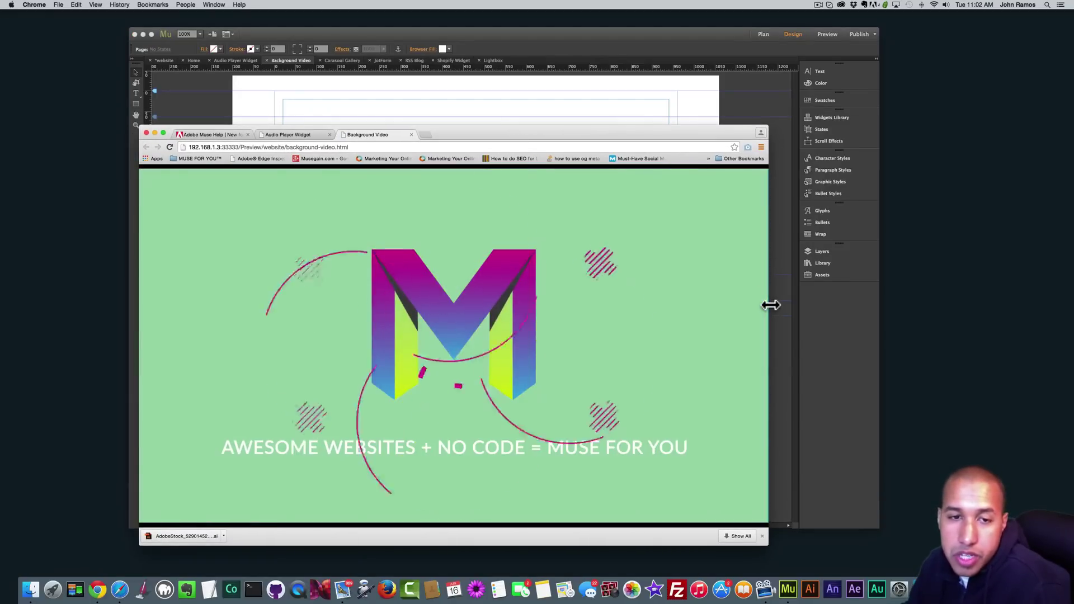
pyautogui.moveTo(771, 305); pyautogui.dragTo(679, 297)
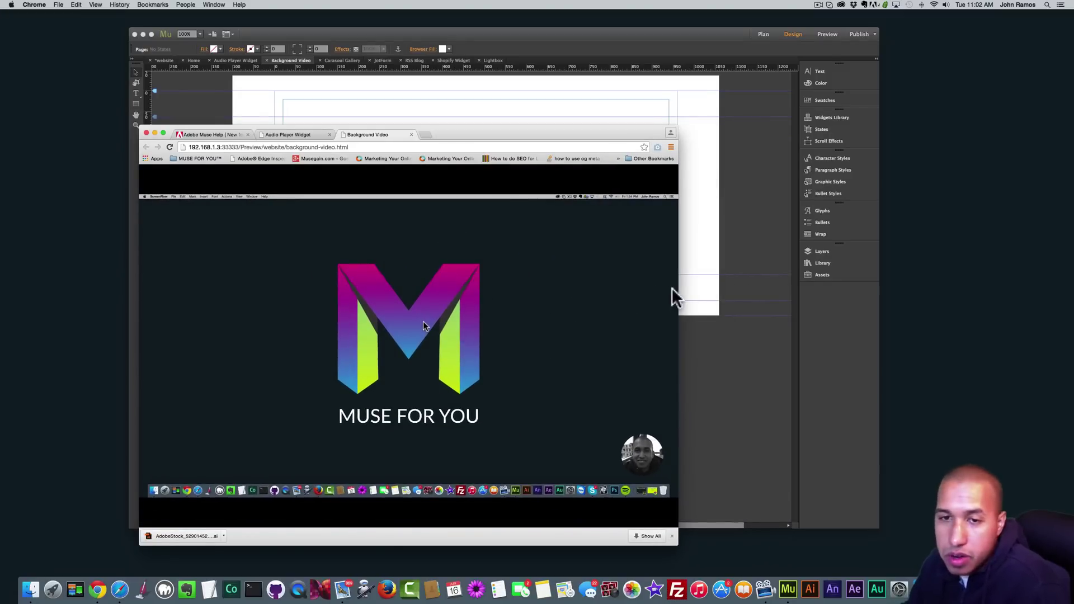
pyautogui.moveTo(679, 292); pyautogui.dragTo(817, 288)
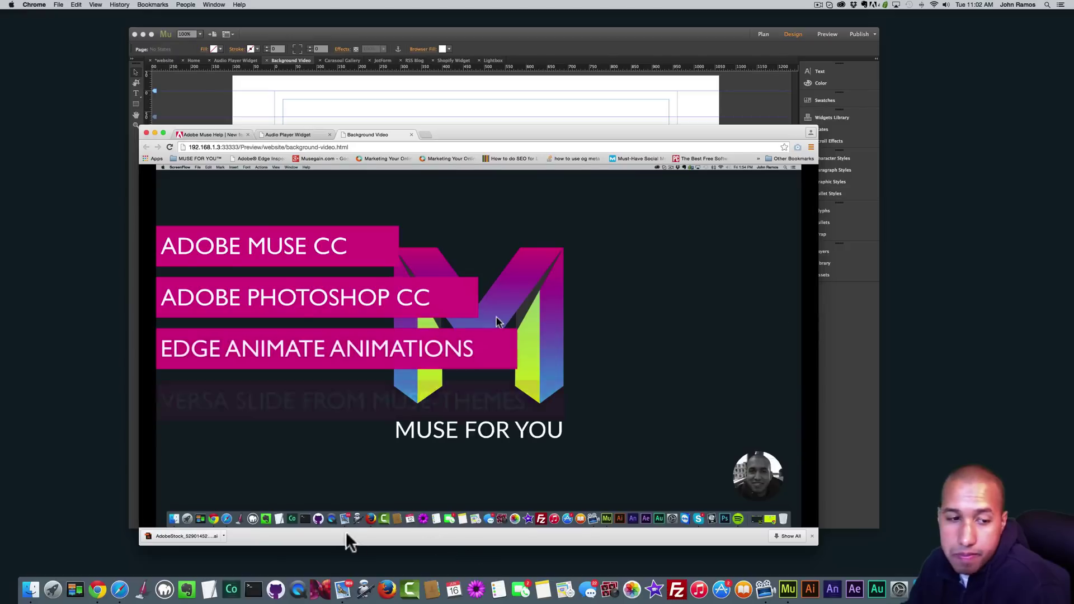
pyautogui.click(412, 135)
pyautogui.click(417, 118)
# Review the background video widget's options again, then preview the page in the browser and narrow the window to test the video's scaling
pyautogui.moveTo(458, 204); pyautogui.dragTo(458, 205)
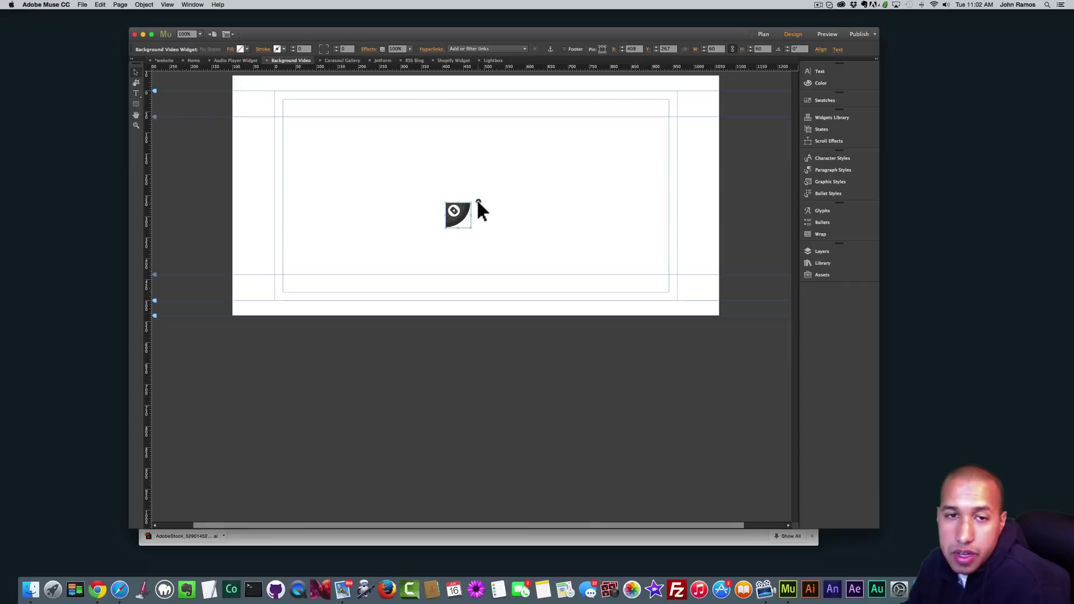
pyautogui.click(478, 202)
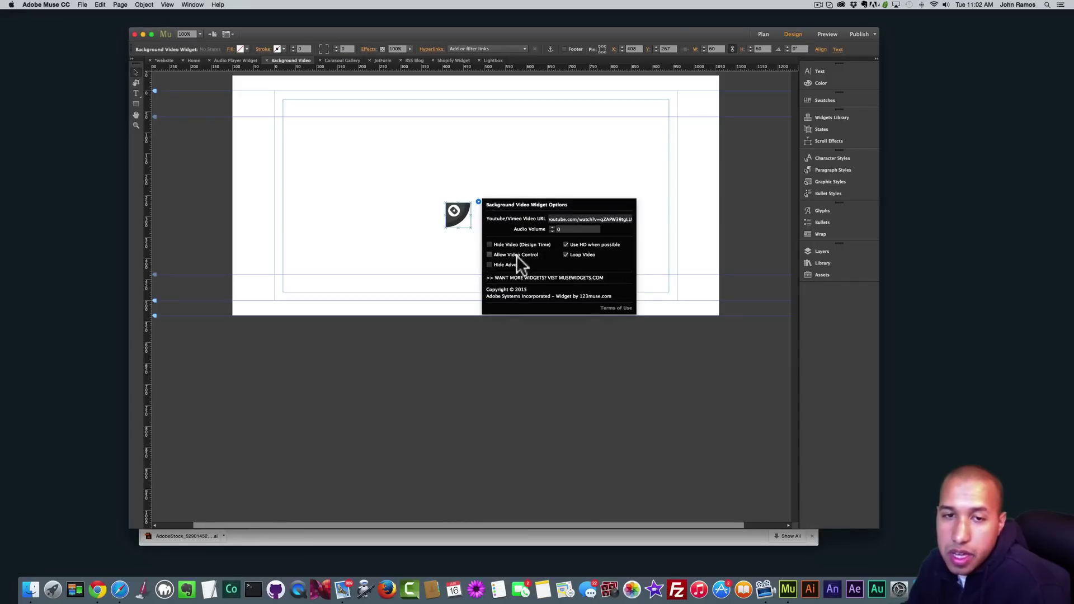
pyautogui.press('shift+super+e')
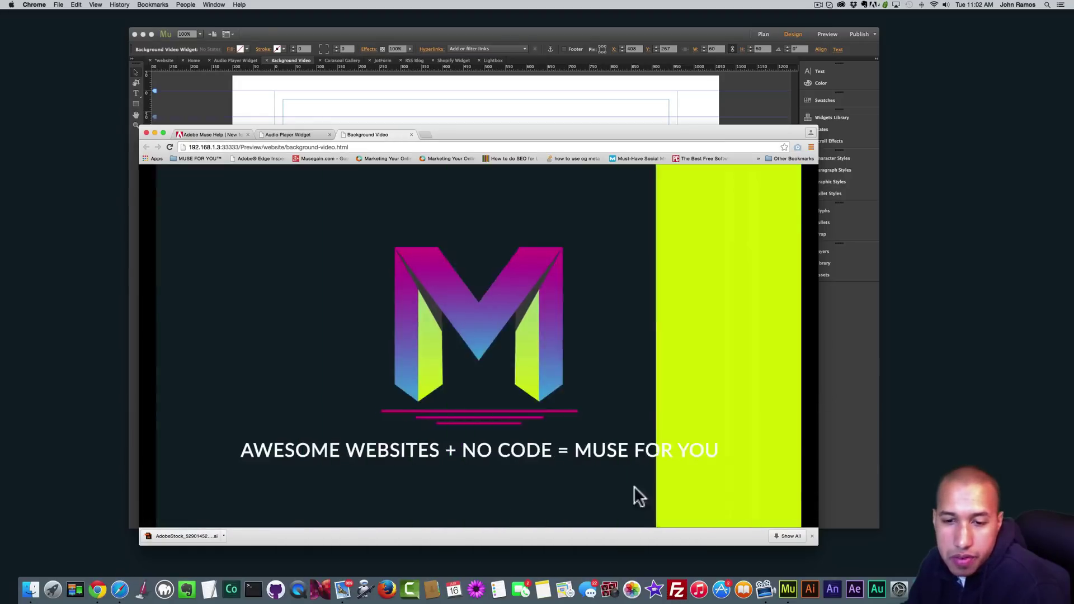
pyautogui.moveTo(816, 438); pyautogui.dragTo(651, 392)
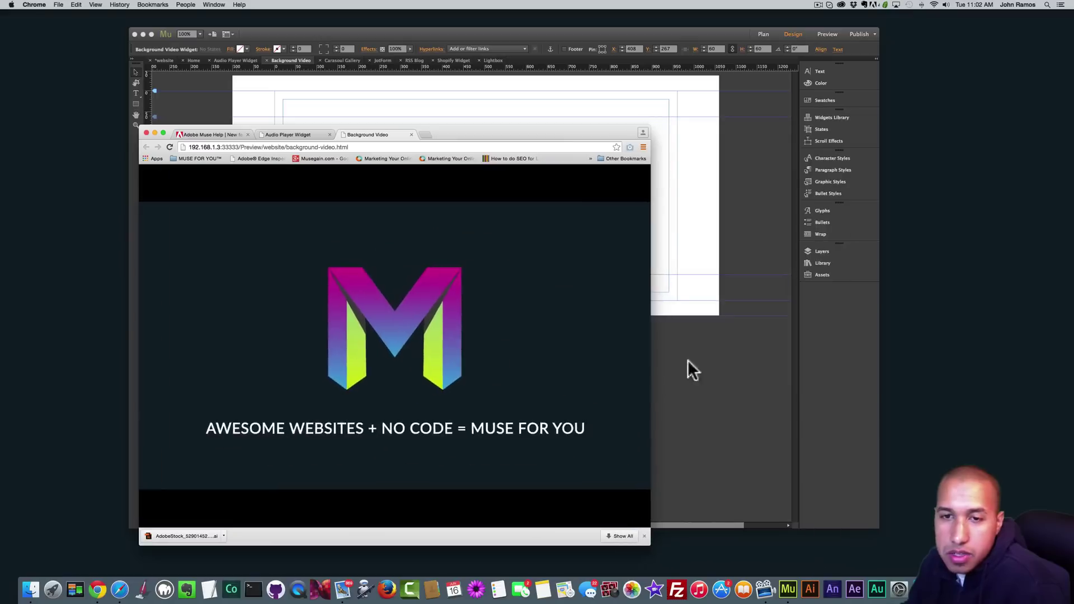
# Check the help page's widget list in Chrome, then open the JotForm page in Adobe Muse and select its JotForm widget
pyautogui.click(689, 367)
pyautogui.click(271, 536)
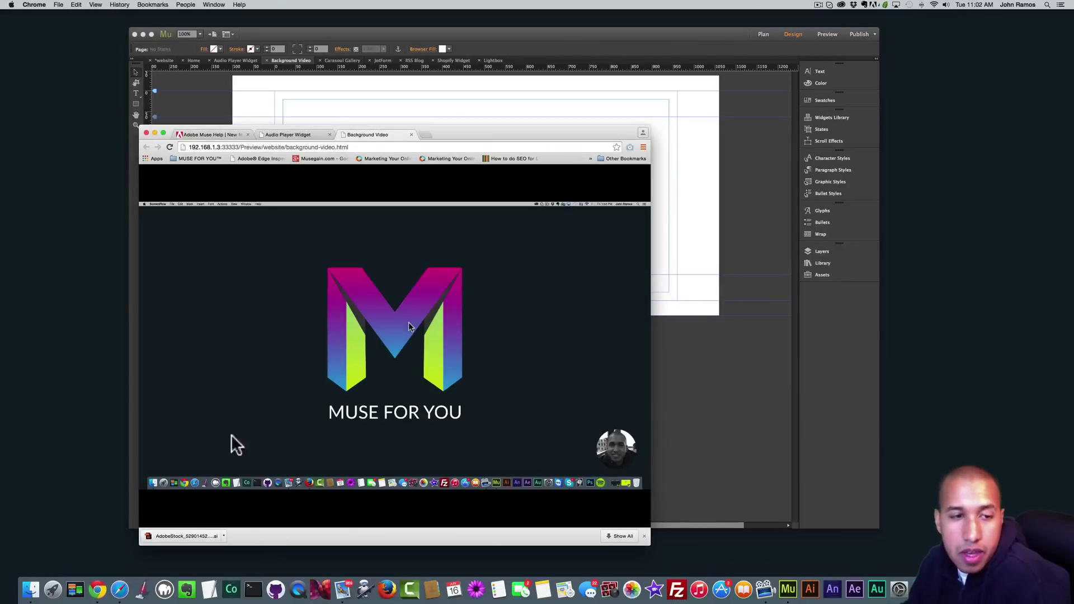
pyautogui.click(212, 134)
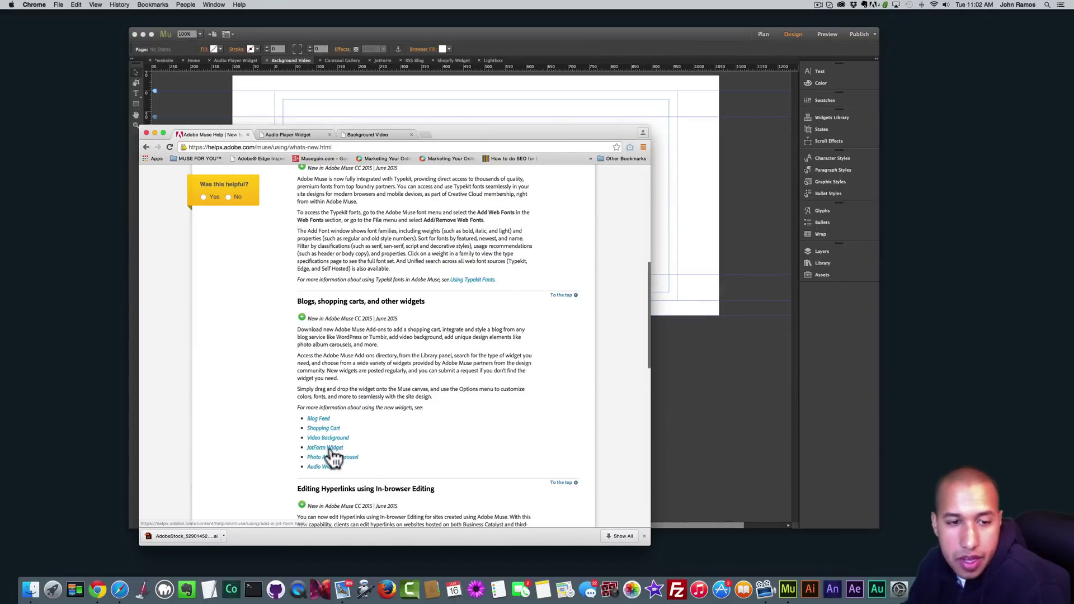
pyautogui.click(544, 84)
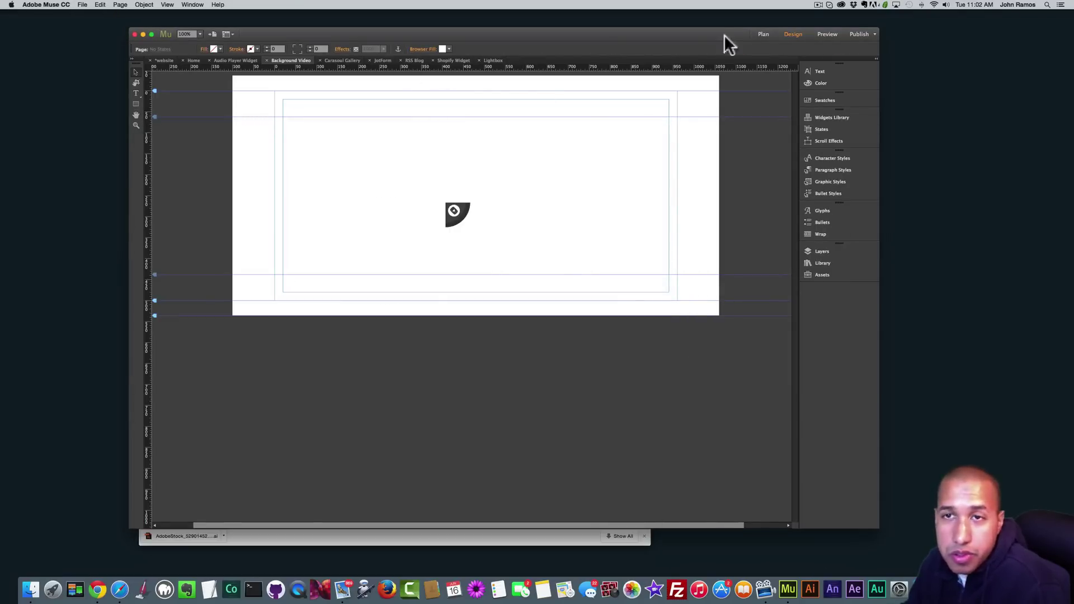
pyautogui.click(164, 62)
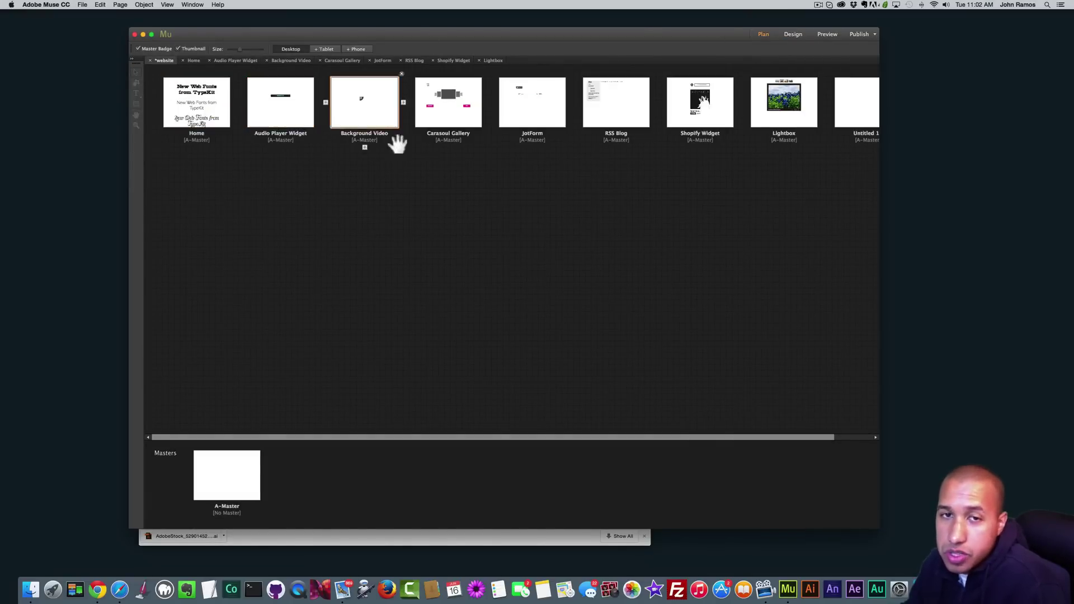
pyautogui.doubleClick(534, 107)
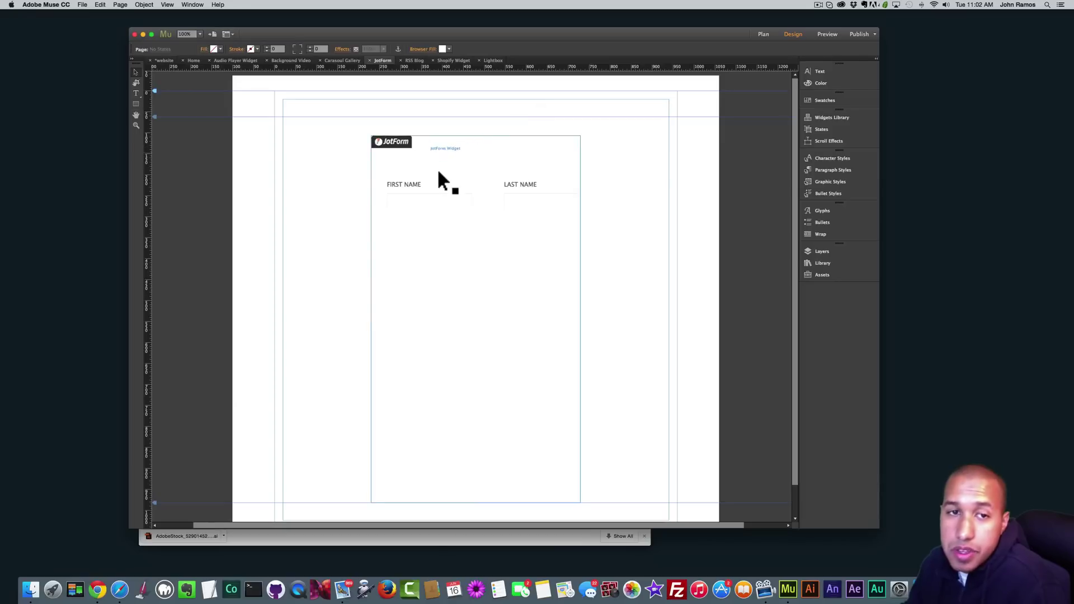
pyautogui.click(485, 197)
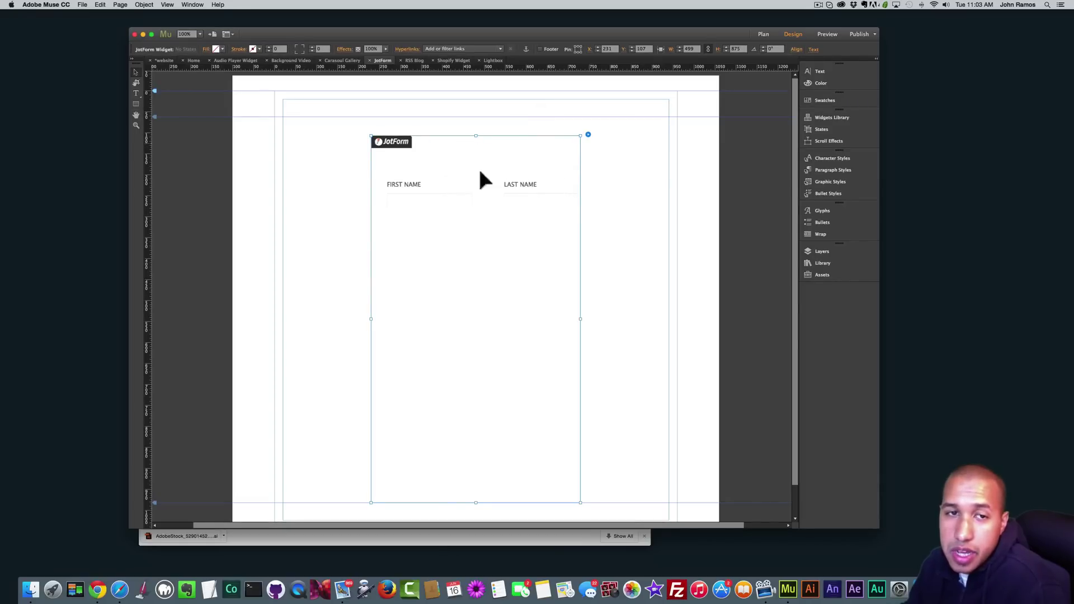
# Place the Audio Player widget from the Library on the JotForm page, and delete it again
pyautogui.click(827, 261)
pyautogui.scroll(-3, 744, 324)
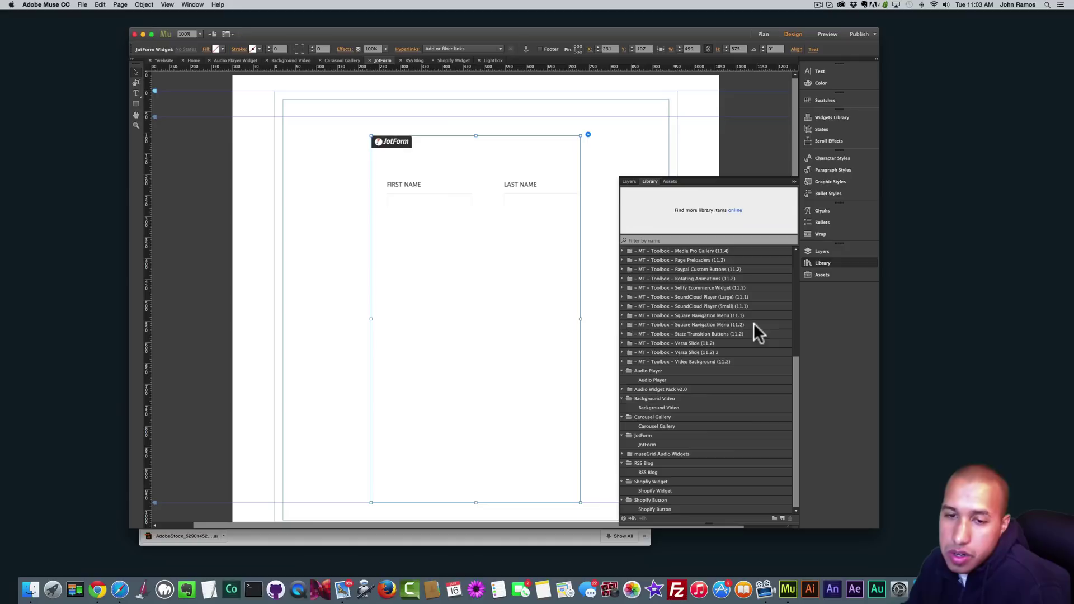
pyautogui.click(654, 381)
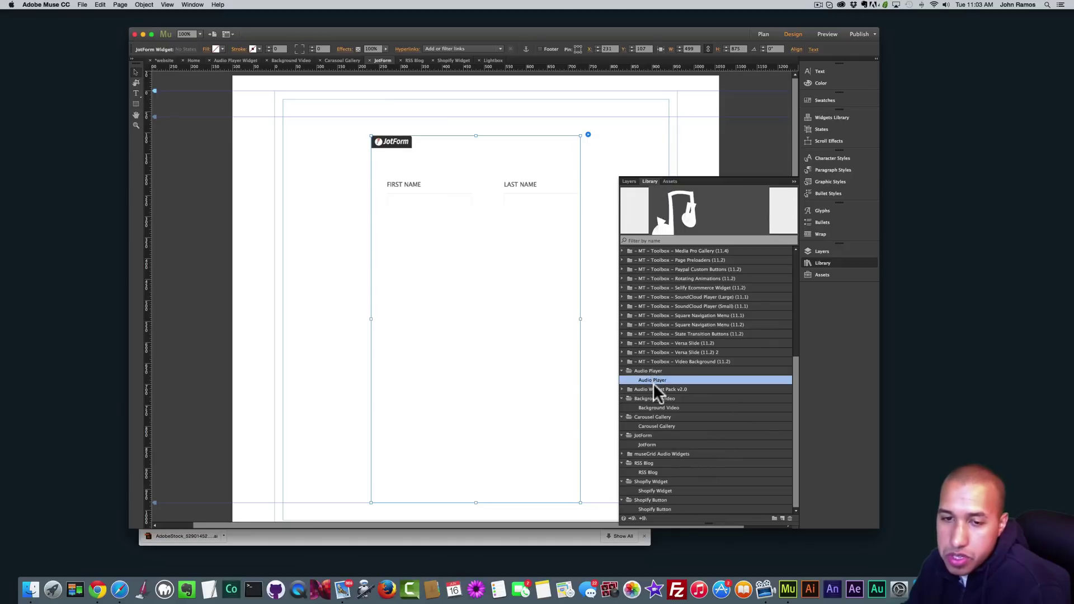
pyautogui.moveTo(655, 381); pyautogui.dragTo(240, 282)
pyautogui.click(304, 290)
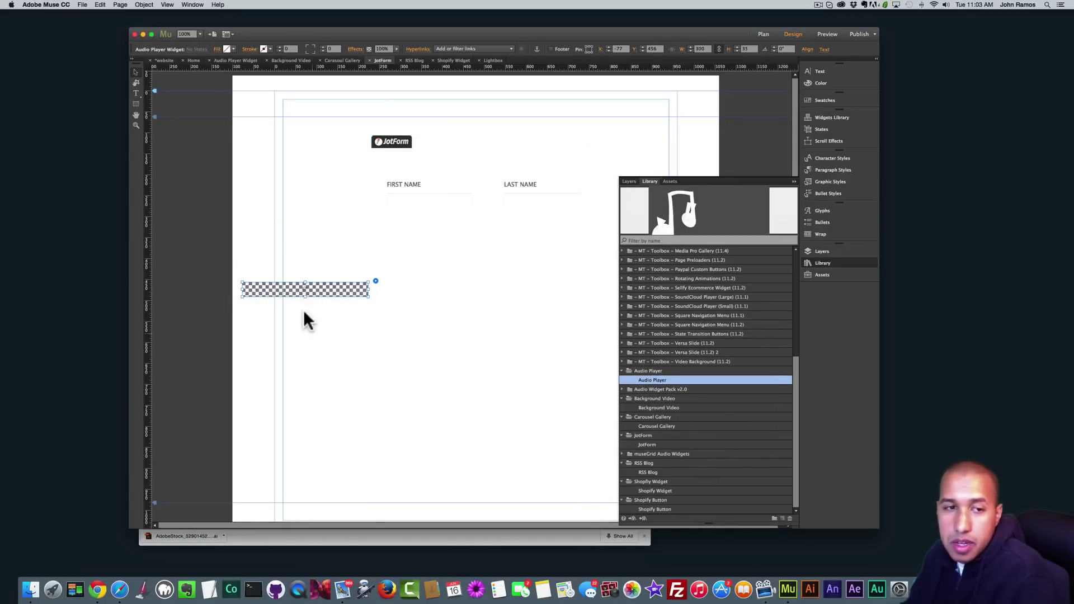
pyautogui.press('BackSpace')
# Look through the Library's widget list once more, and open the JotForm widget's options
pyautogui.click(815, 264)
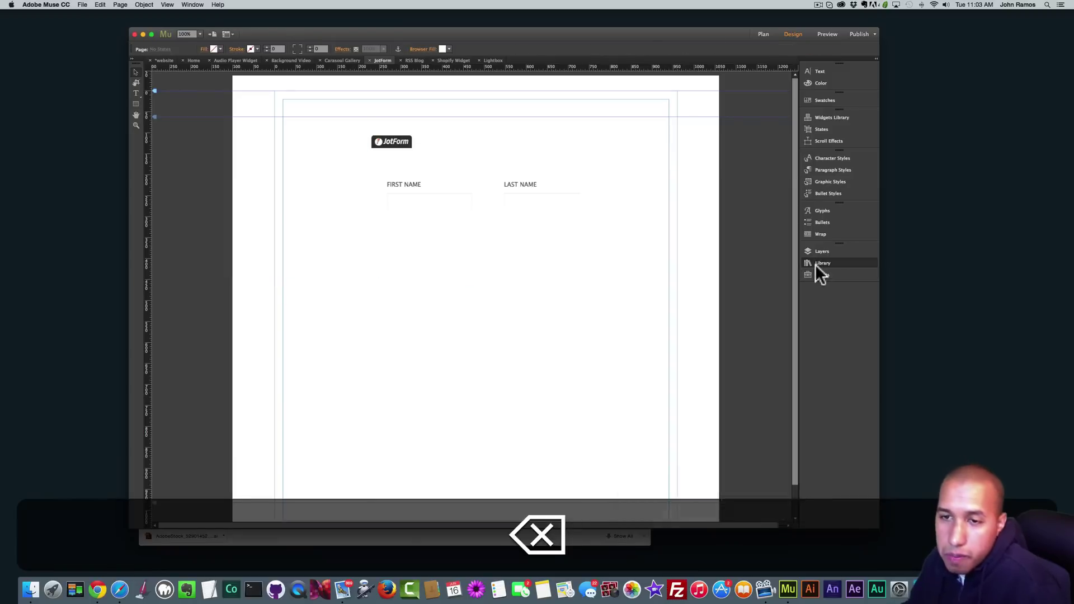
pyautogui.click(817, 263)
pyautogui.scroll(-5, 711, 347)
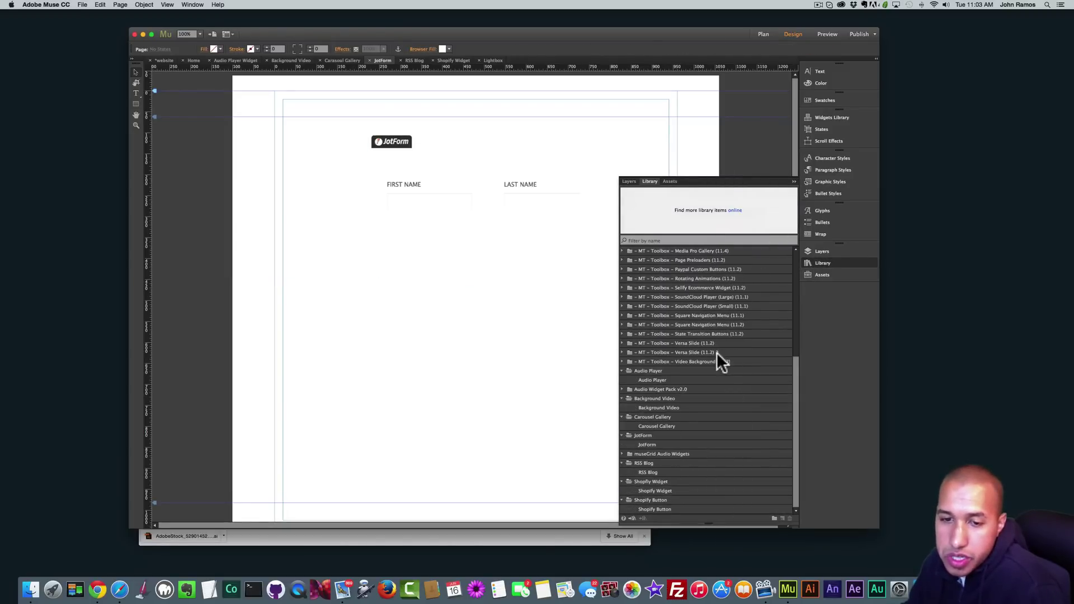
pyautogui.click(818, 263)
pyautogui.click(424, 193)
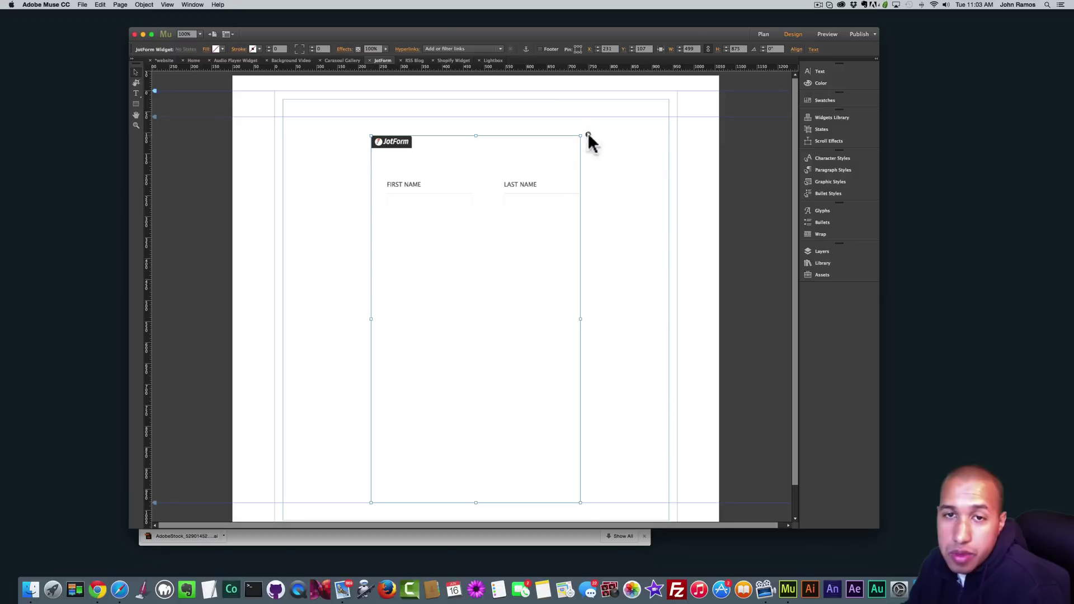
pyautogui.click(588, 134)
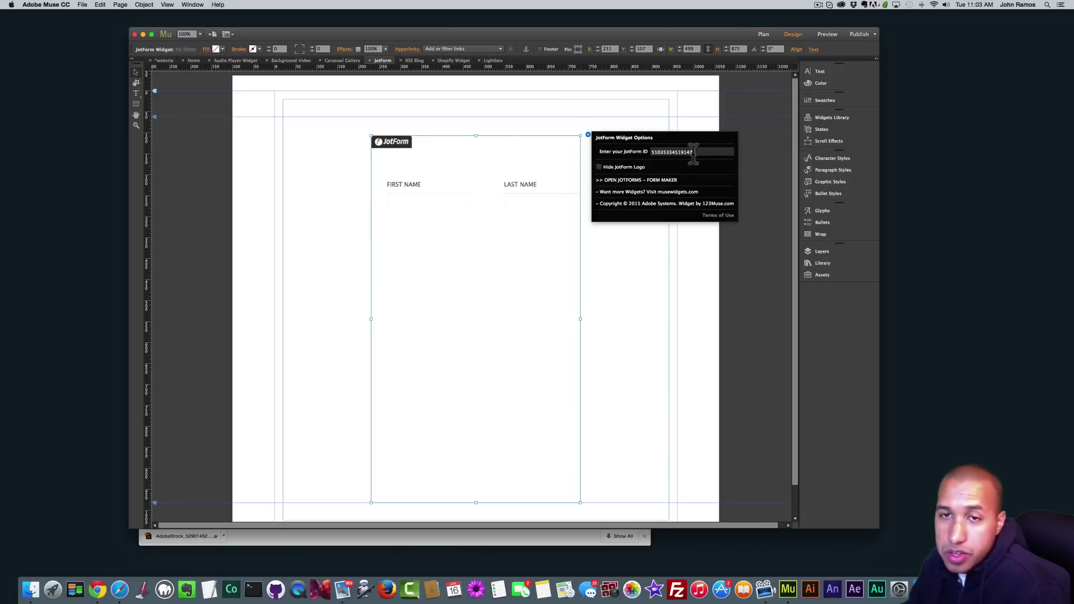
# Switch to Chrome, open jotform.com in a new tab, and dismiss the introductory pop-up over the form builder
pyautogui.click(97, 589)
pyautogui.click(443, 136)
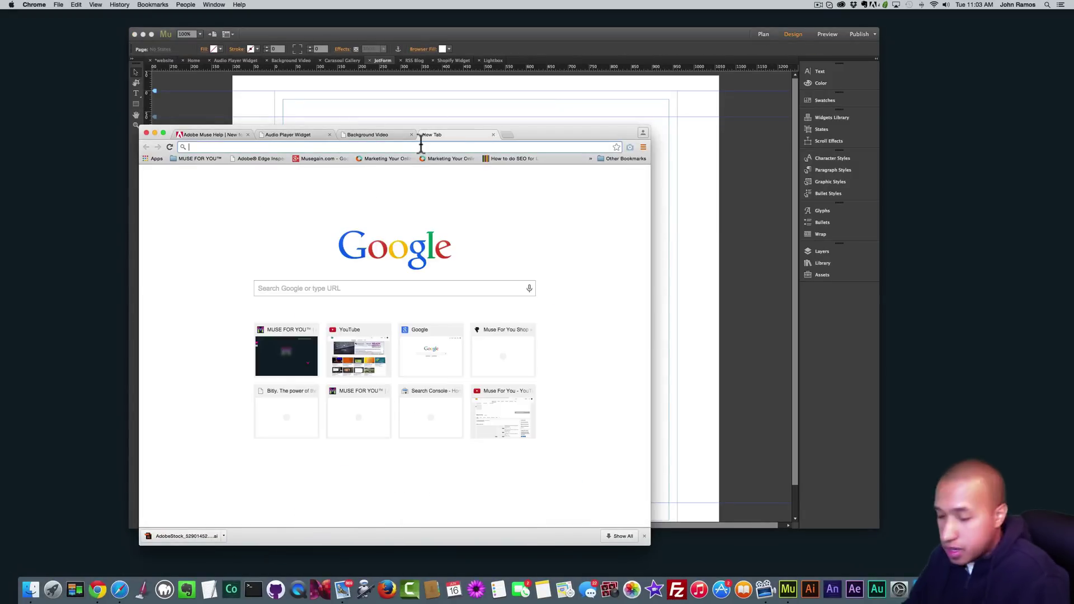
pyautogui.write('jotforrm')
pyautogui.press('BackSpace')
pyautogui.press('BackSpace')
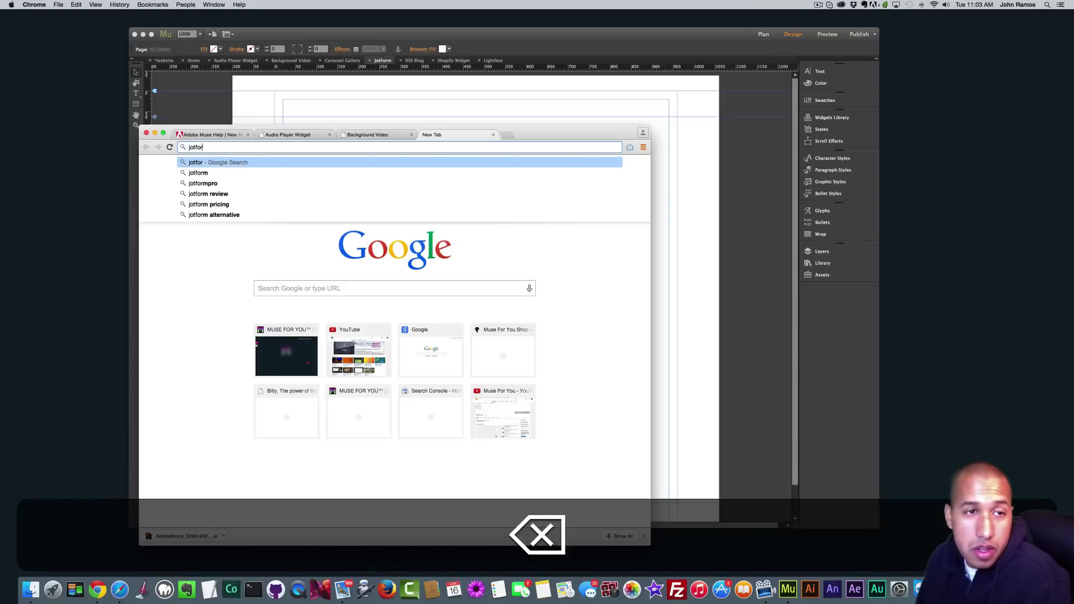
pyautogui.write('m.c')
pyautogui.press('Return')
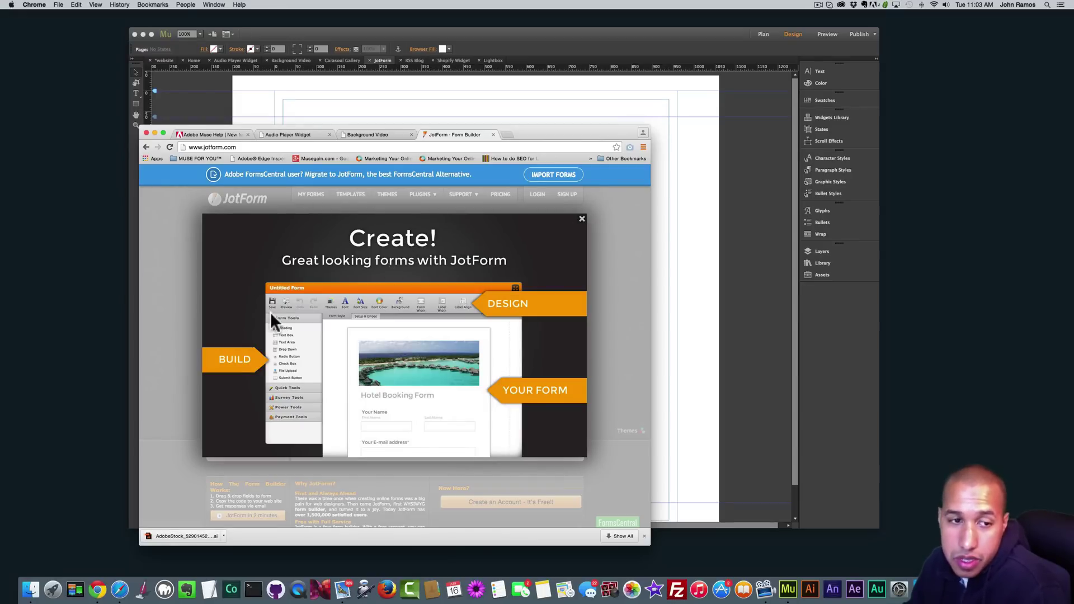
pyautogui.click(582, 219)
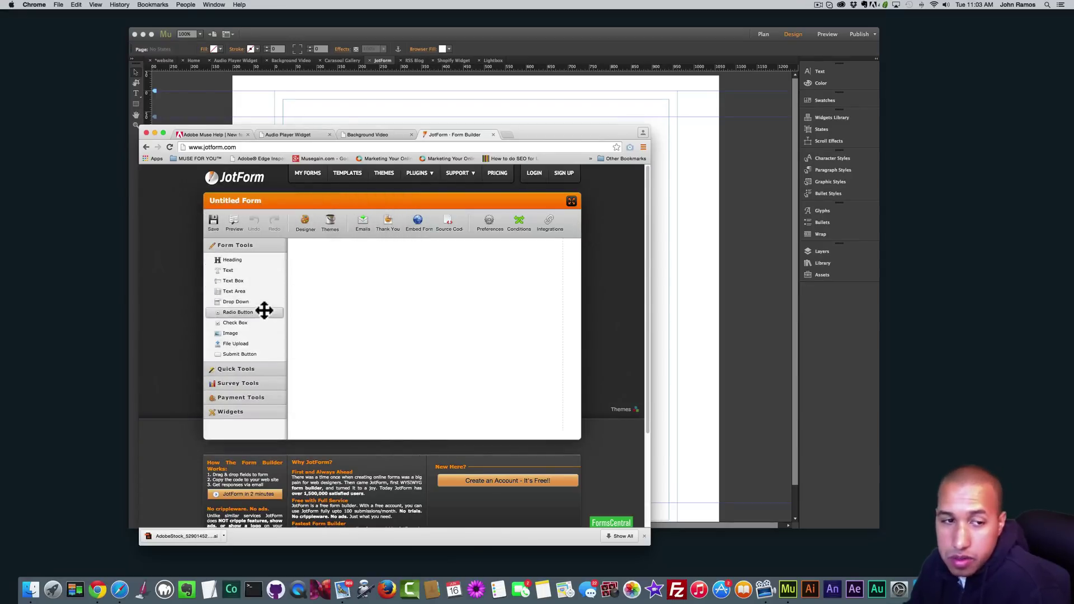
# Browse the form builder's Quick Tools, Survey Tools, Payment Tools and Widgets categories, and return to Form Tools
pyautogui.click(233, 370)
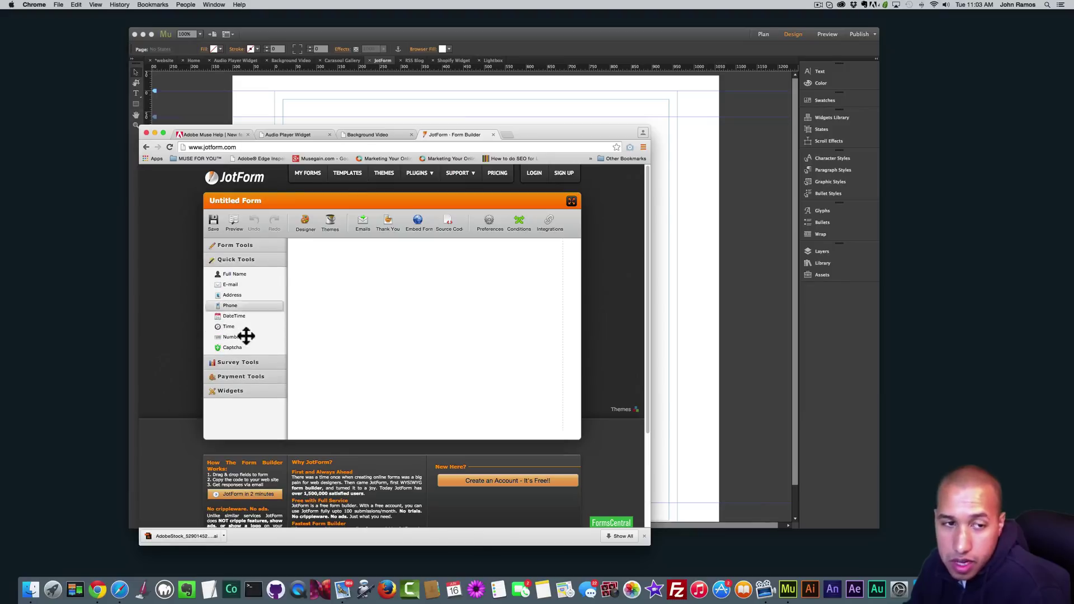
pyautogui.click(233, 364)
pyautogui.click(239, 351)
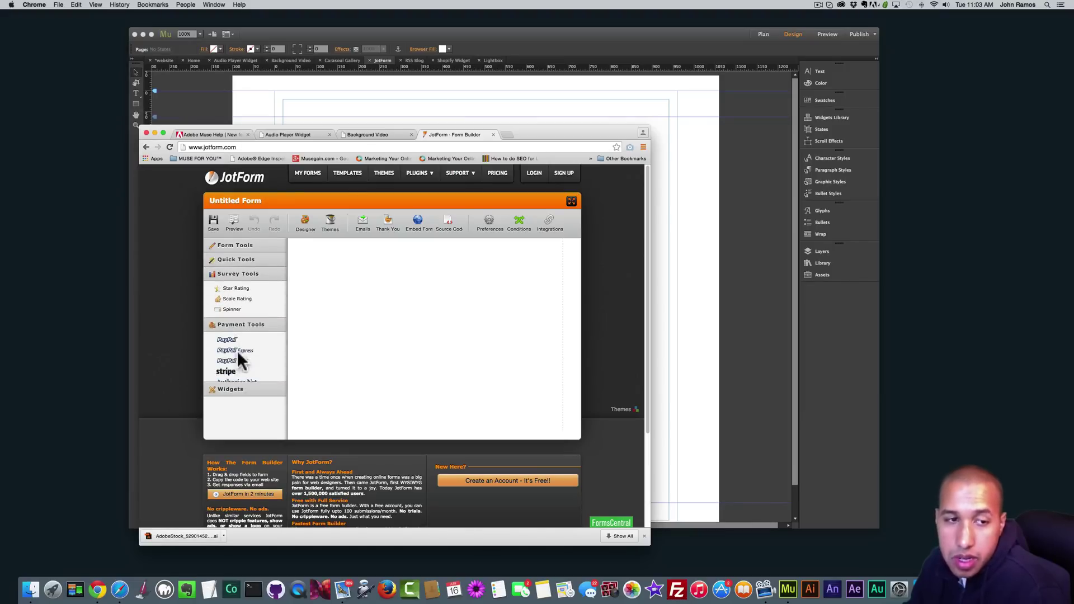
pyautogui.click(241, 409)
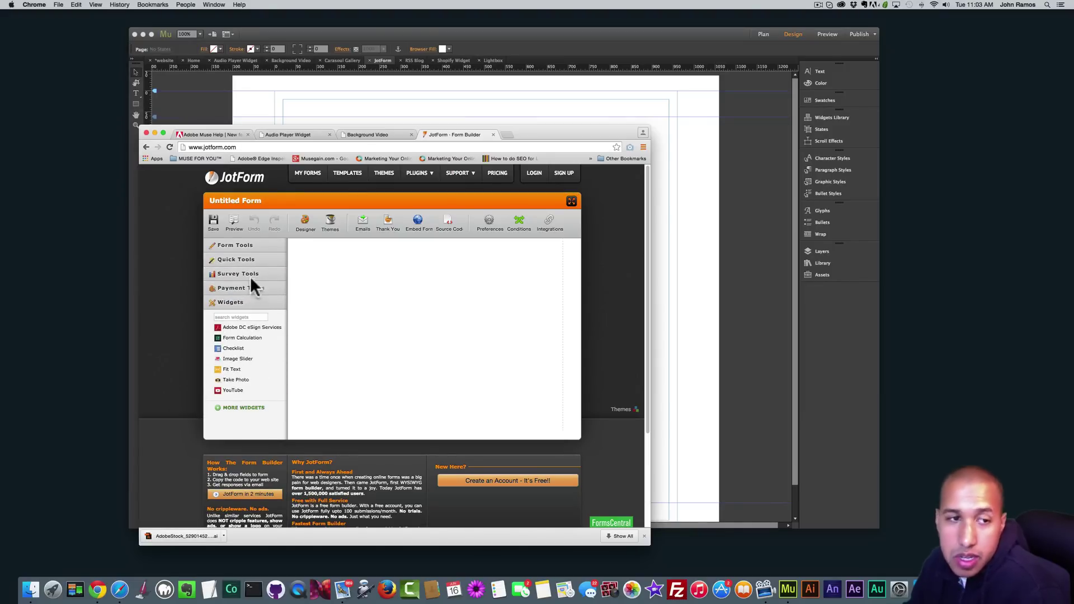
pyautogui.click(247, 260)
pyautogui.click(251, 244)
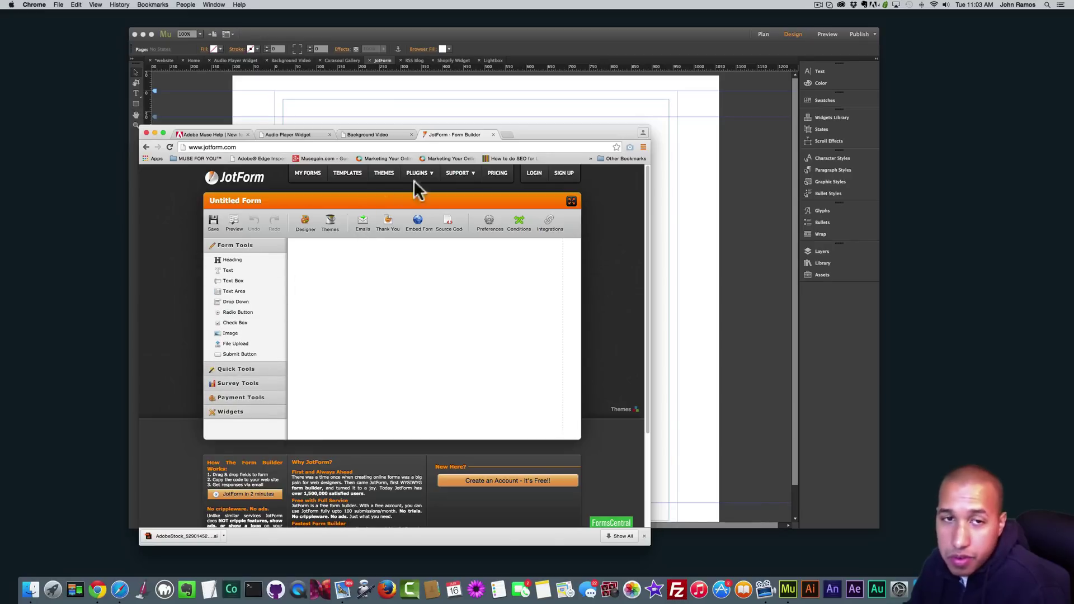
pyautogui.moveTo(523, 141); pyautogui.dragTo(597, 139)
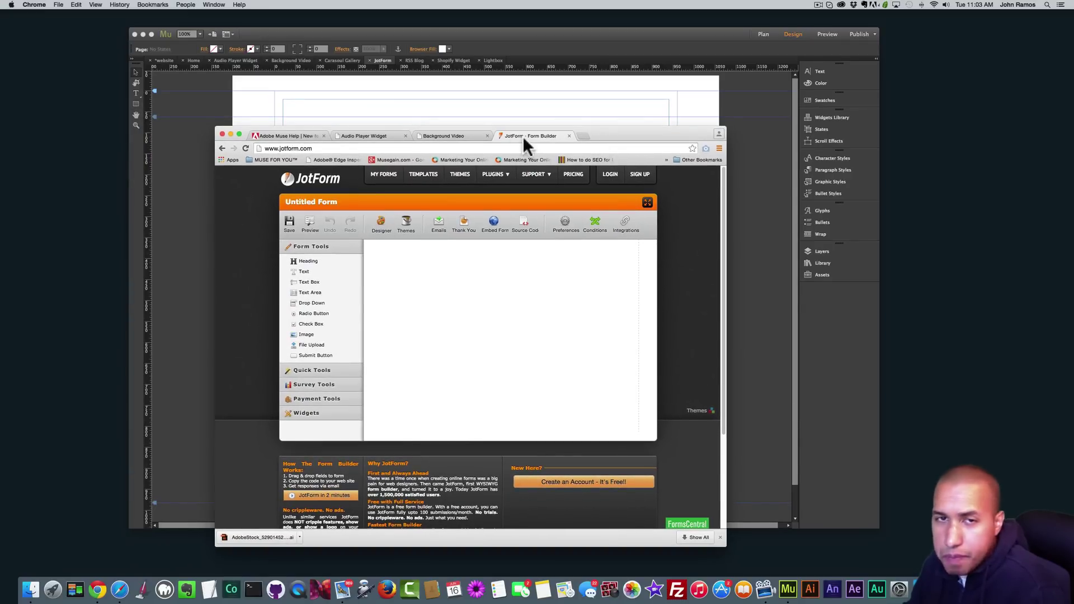
pyautogui.click(531, 148)
pyautogui.click(572, 147)
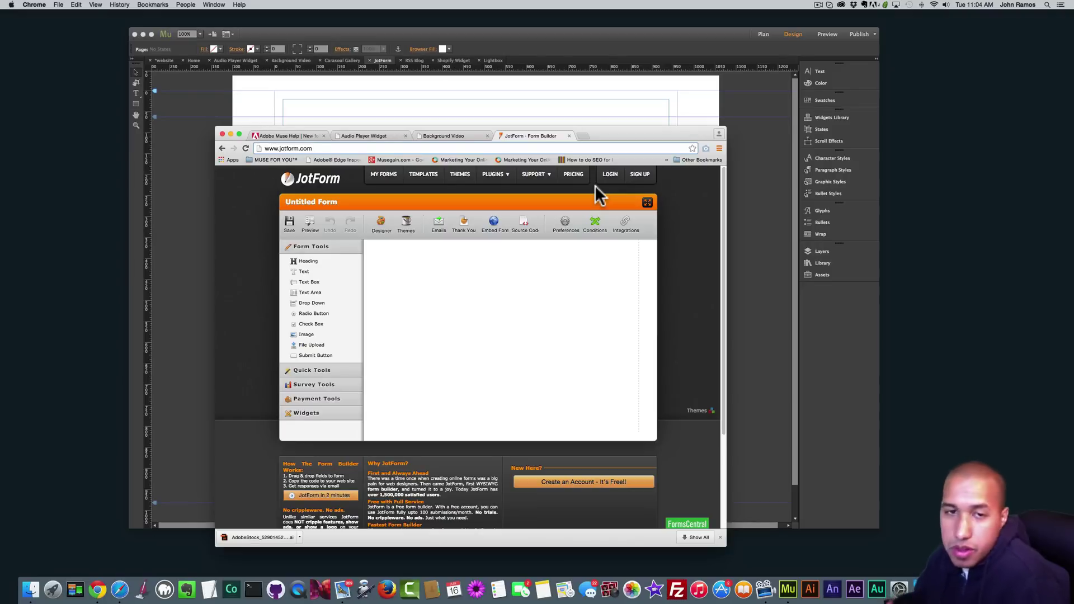
# Return to the help page's widget list, then open the Carasoul Gallery page in Adobe Muse
pyautogui.click(431, 136)
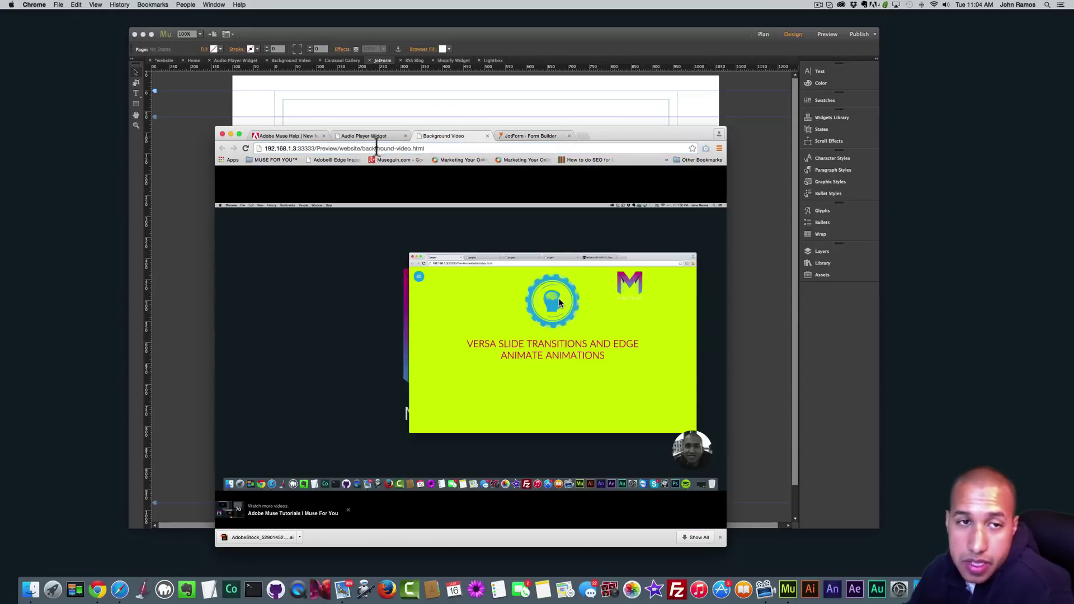
pyautogui.click(290, 136)
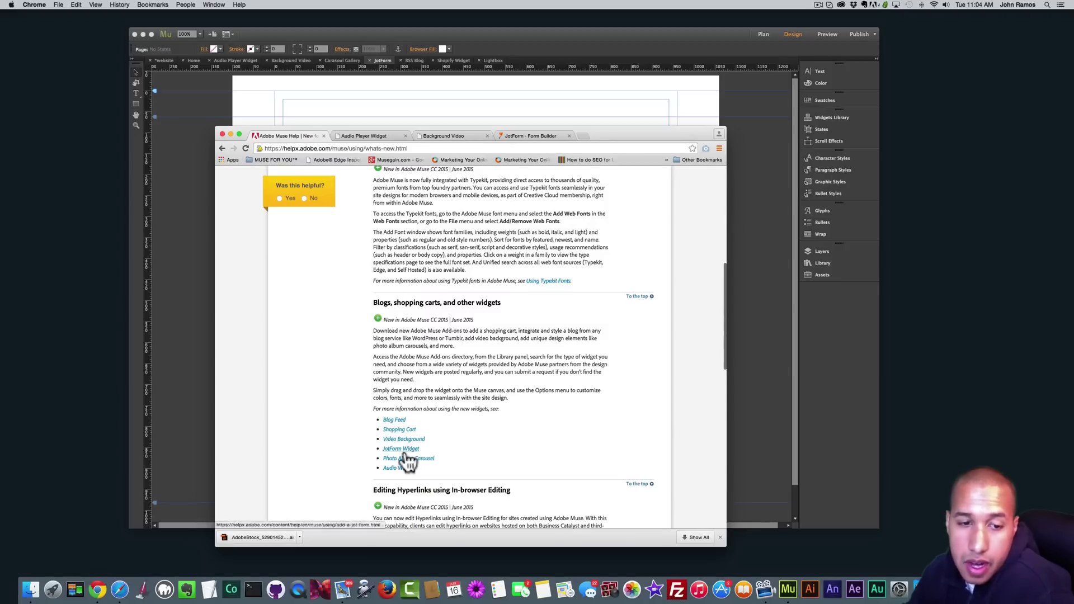
pyautogui.click(173, 311)
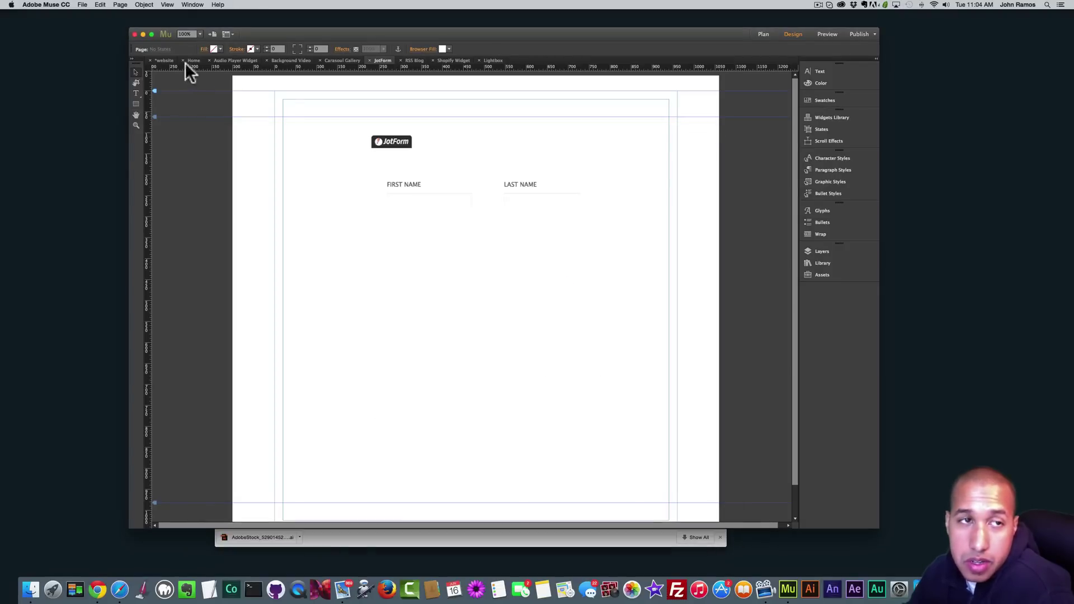
pyautogui.click(165, 59)
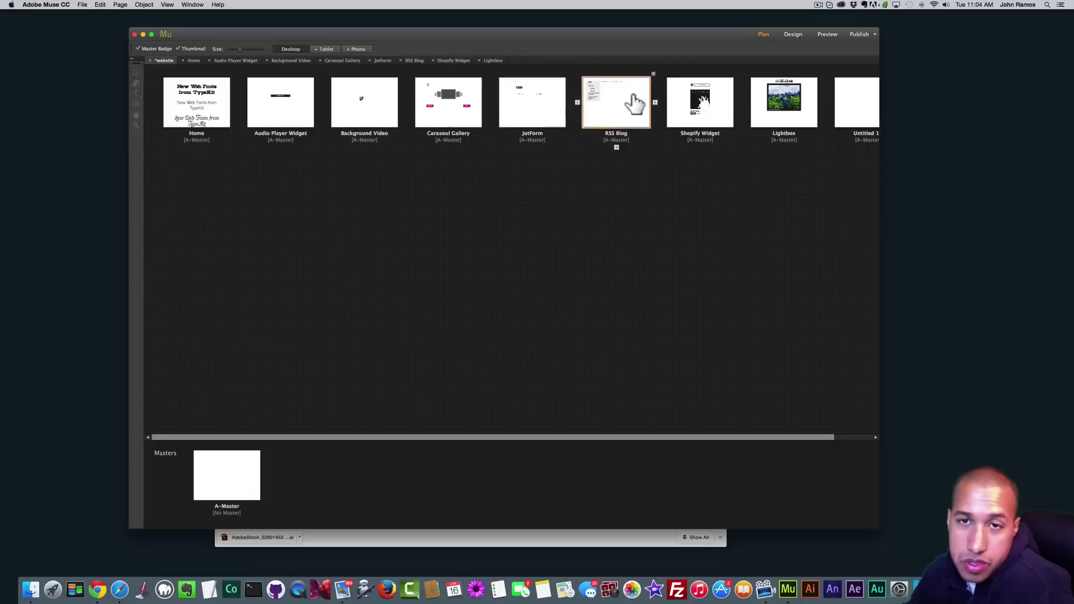
pyautogui.doubleClick(781, 102)
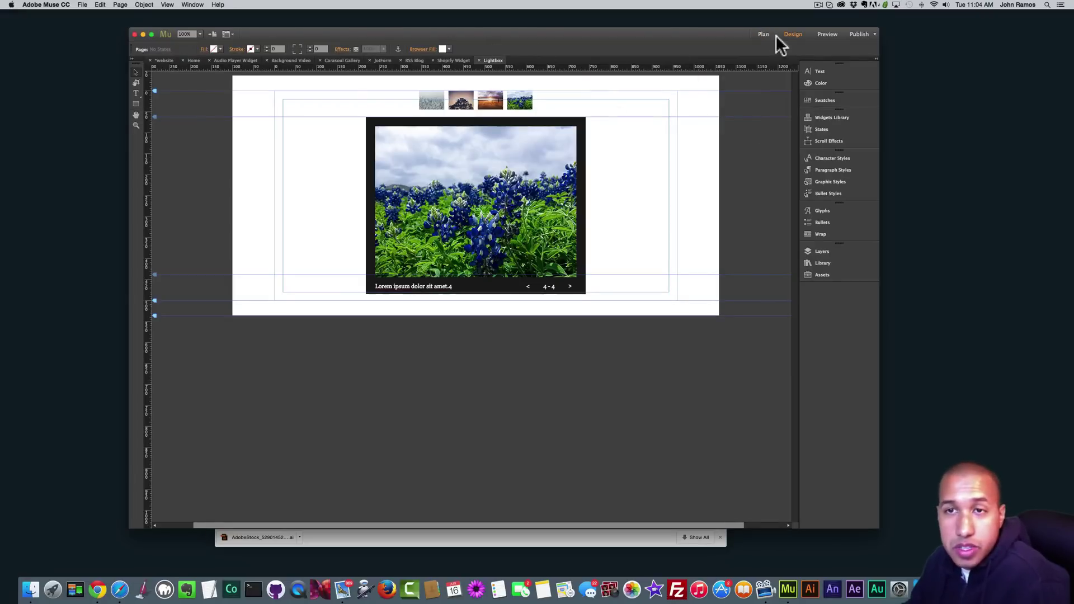
pyautogui.click(777, 35)
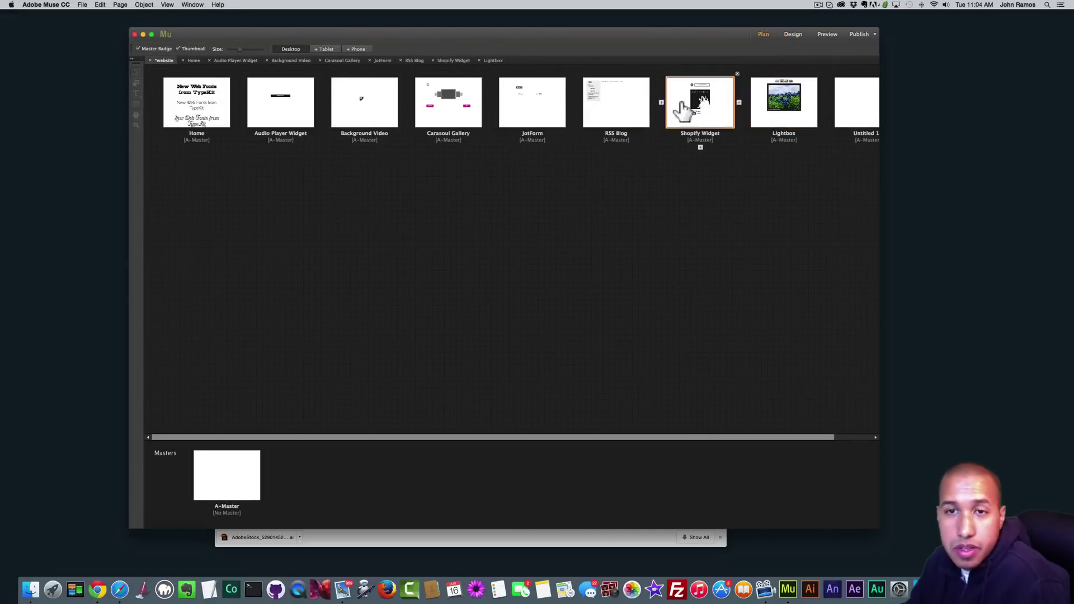
pyautogui.doubleClick(456, 109)
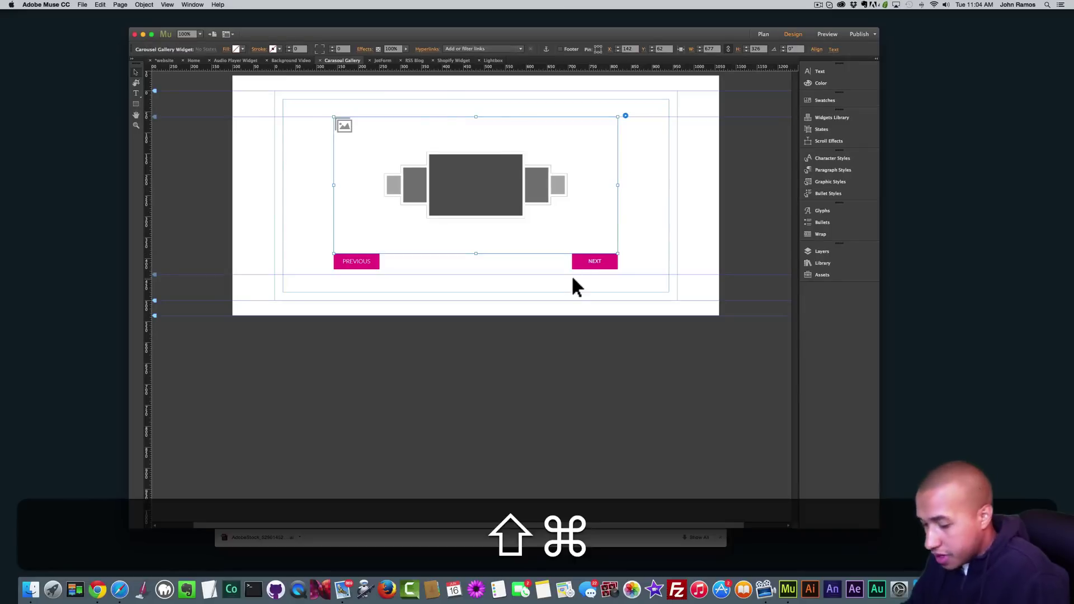
# Preview the Carasoul Gallery page in the browser and advance through the carousel's images with its NEXT control
pyautogui.press('shift+super+e')
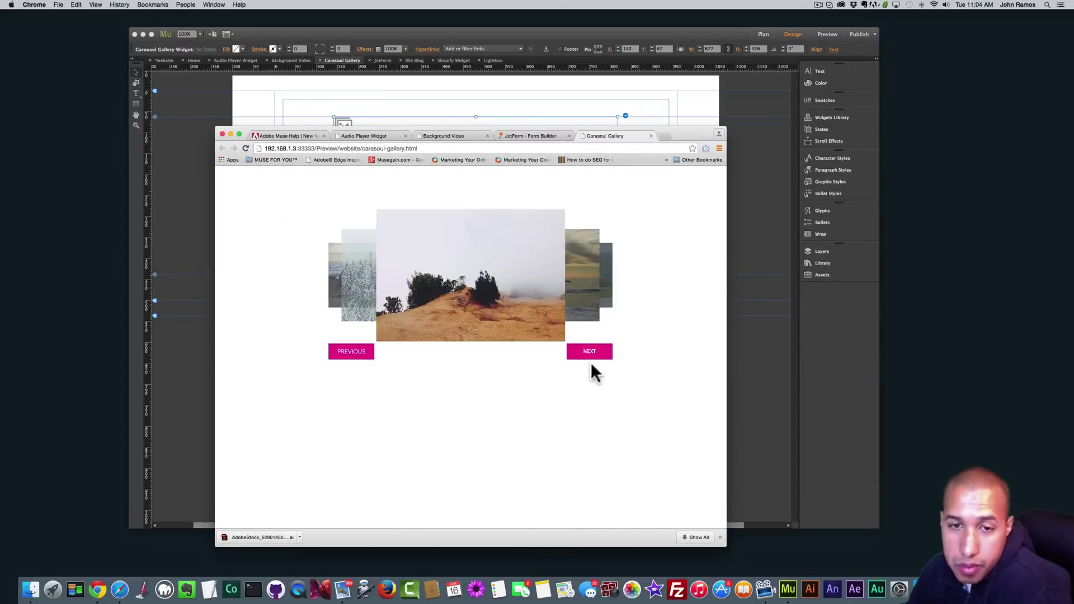
pyautogui.click(588, 353)
pyautogui.click(589, 353)
pyautogui.click(588, 353)
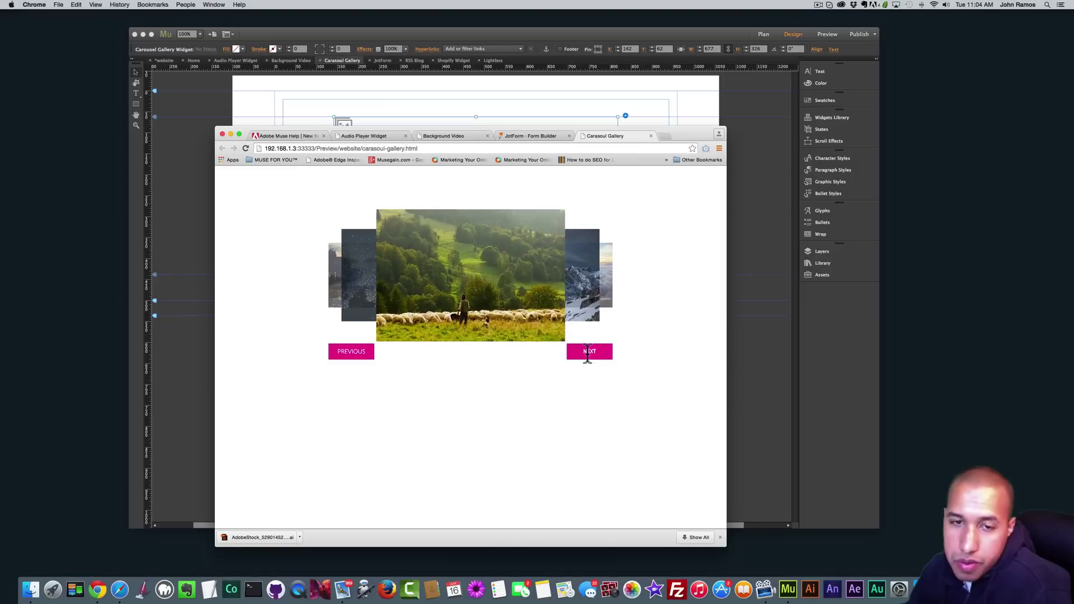
pyautogui.click(589, 353)
pyautogui.click(589, 352)
pyautogui.click(588, 352)
pyautogui.click(588, 353)
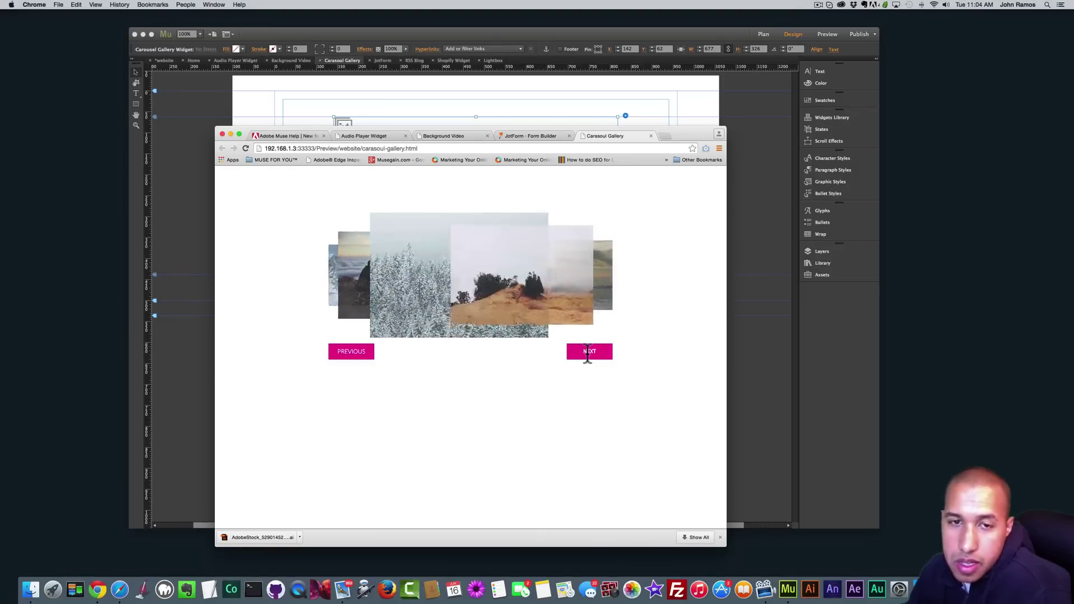
pyautogui.click(589, 353)
pyautogui.click(589, 352)
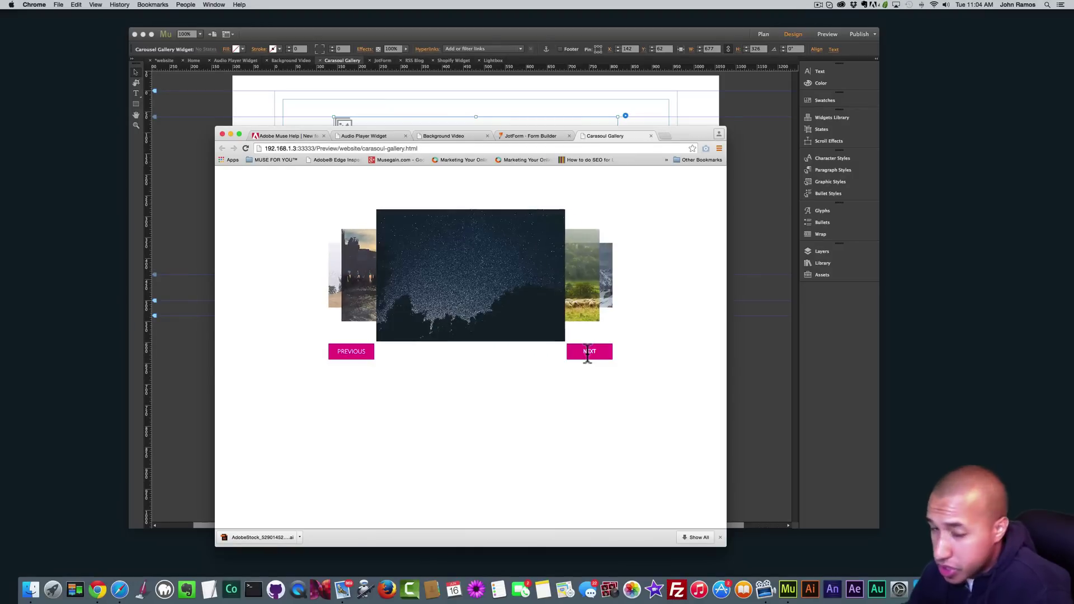
pyautogui.click(588, 353)
pyautogui.click(587, 353)
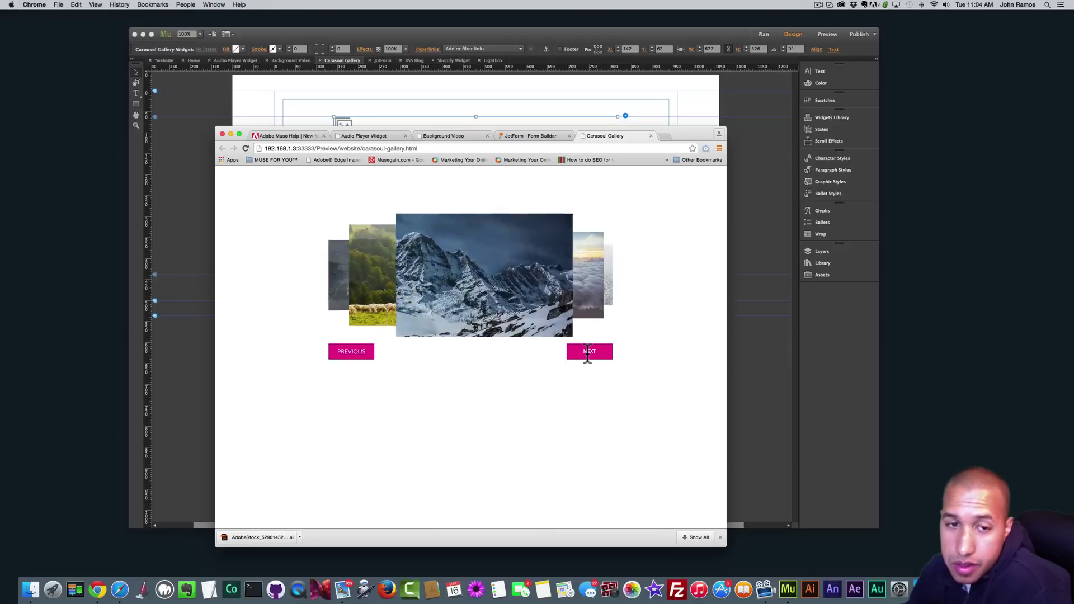
# Advance the previewed carousel through more images with its NEXT control, and switch back to Adobe Muse
pyautogui.click(588, 353)
pyautogui.click(589, 352)
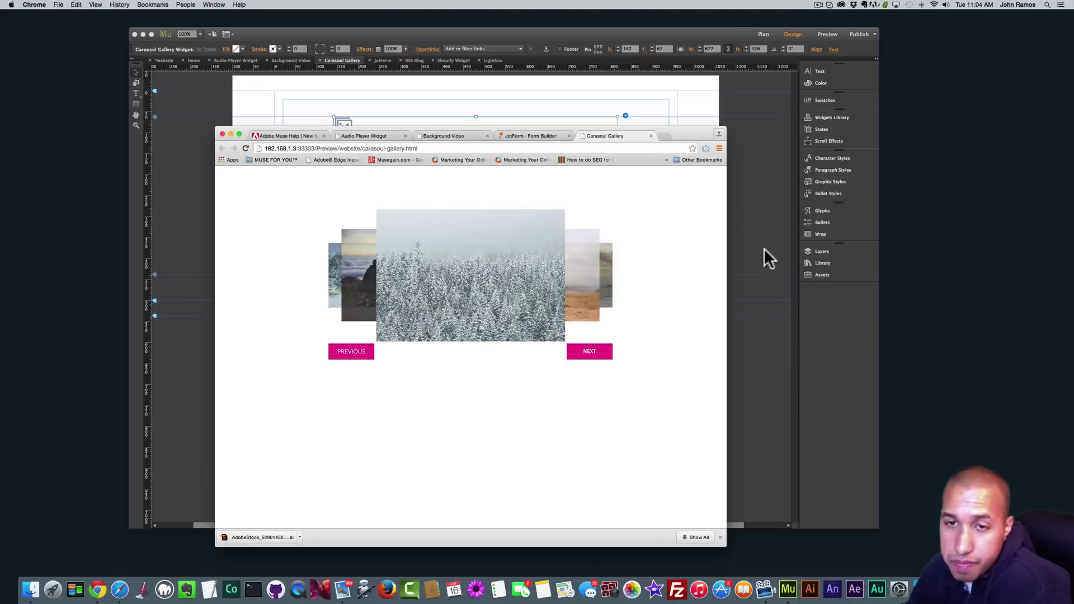
pyautogui.click(764, 248)
# Examine the Carousel Gallery image loader's options and the file chooser for its images, and close them without changes
pyautogui.click(346, 126)
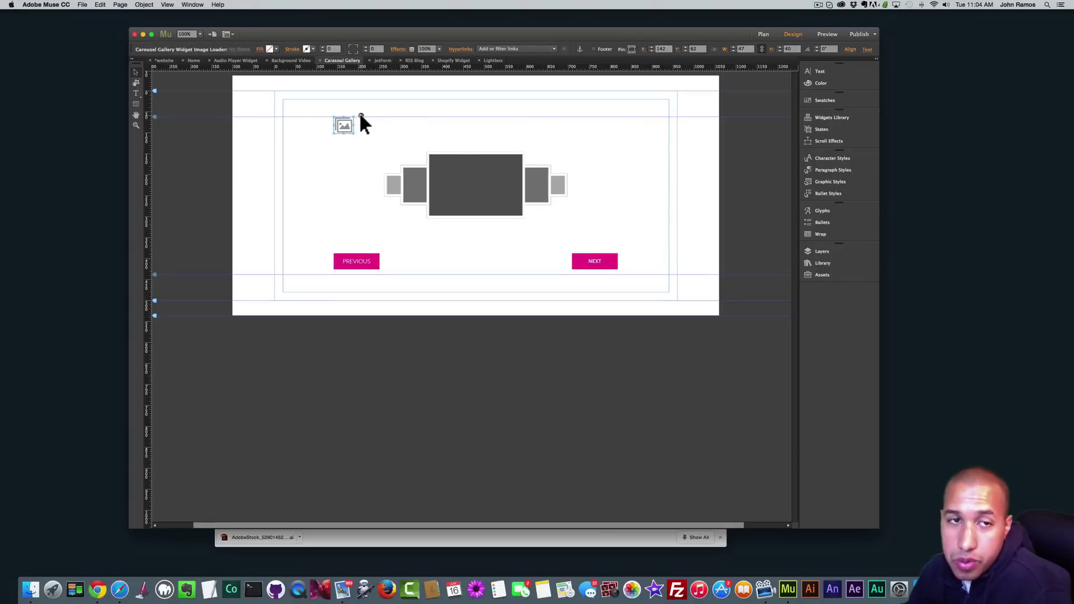
pyautogui.click(361, 115)
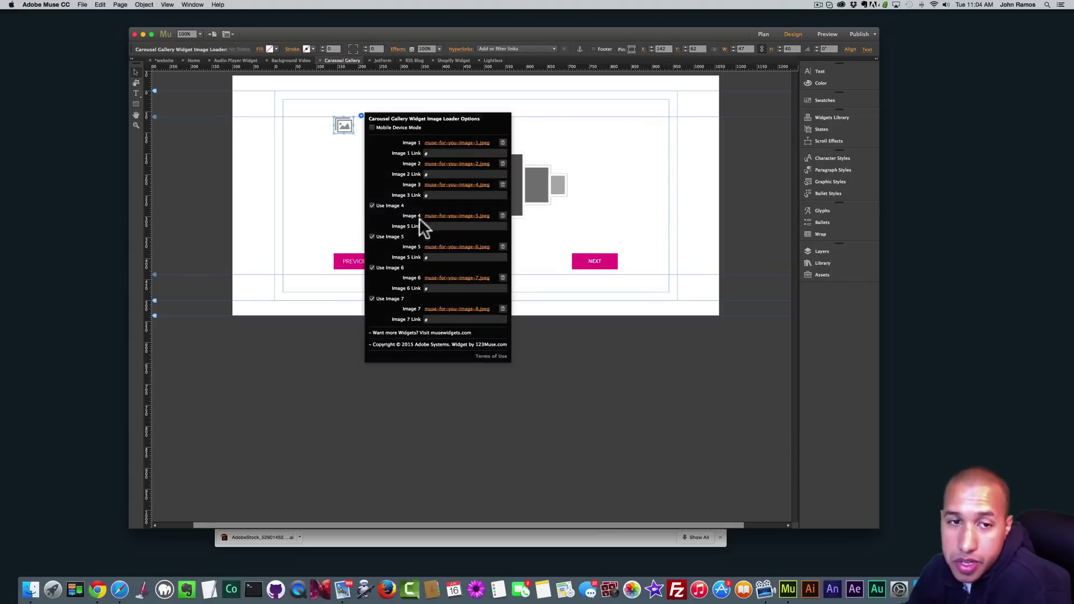
pyautogui.click(470, 148)
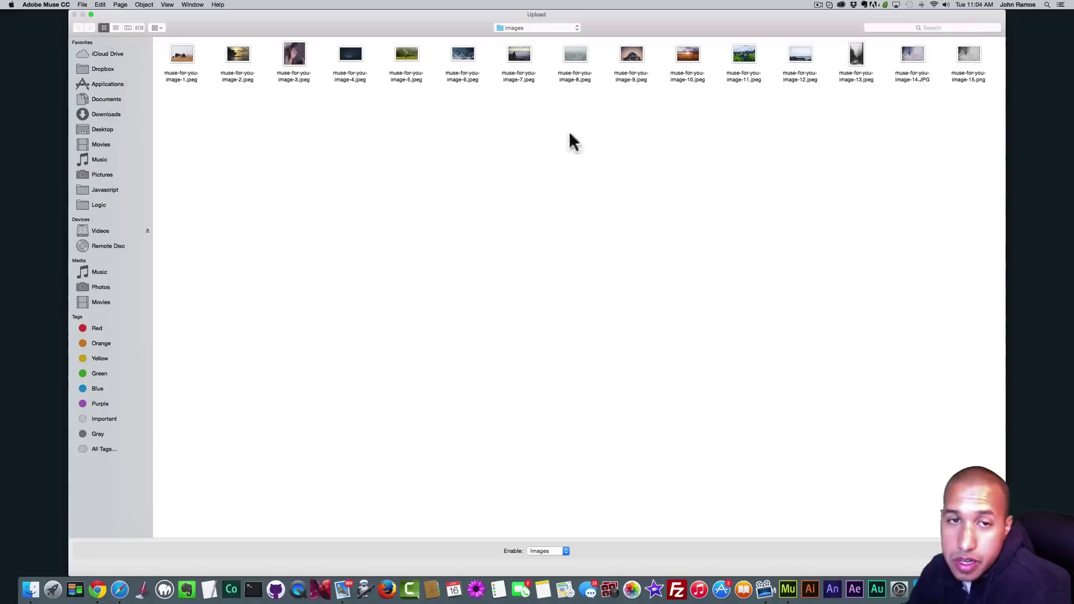
pyautogui.press('Escape')
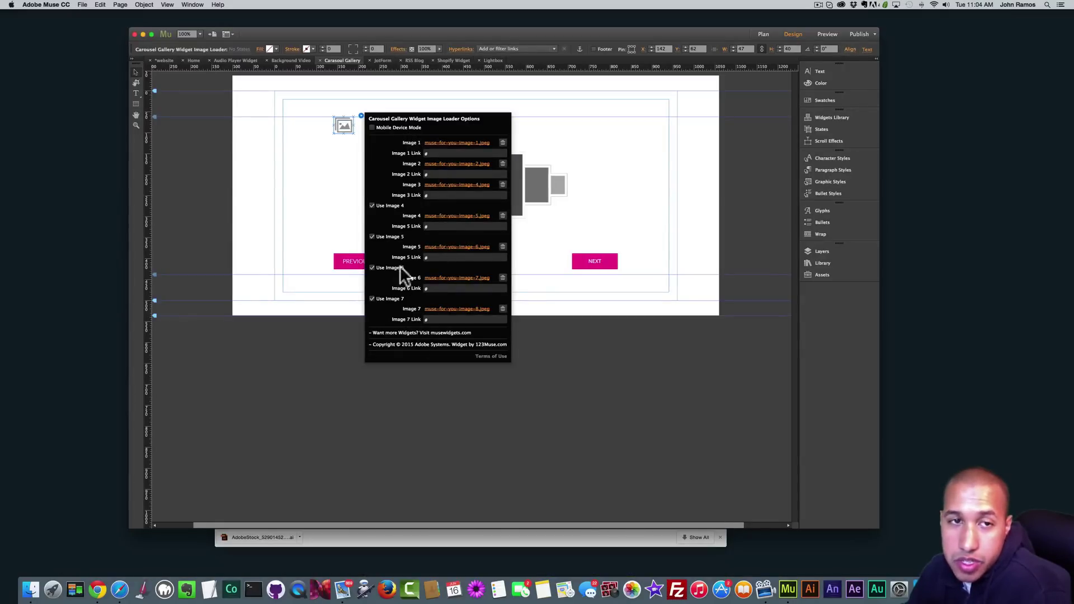
pyautogui.press('Escape')
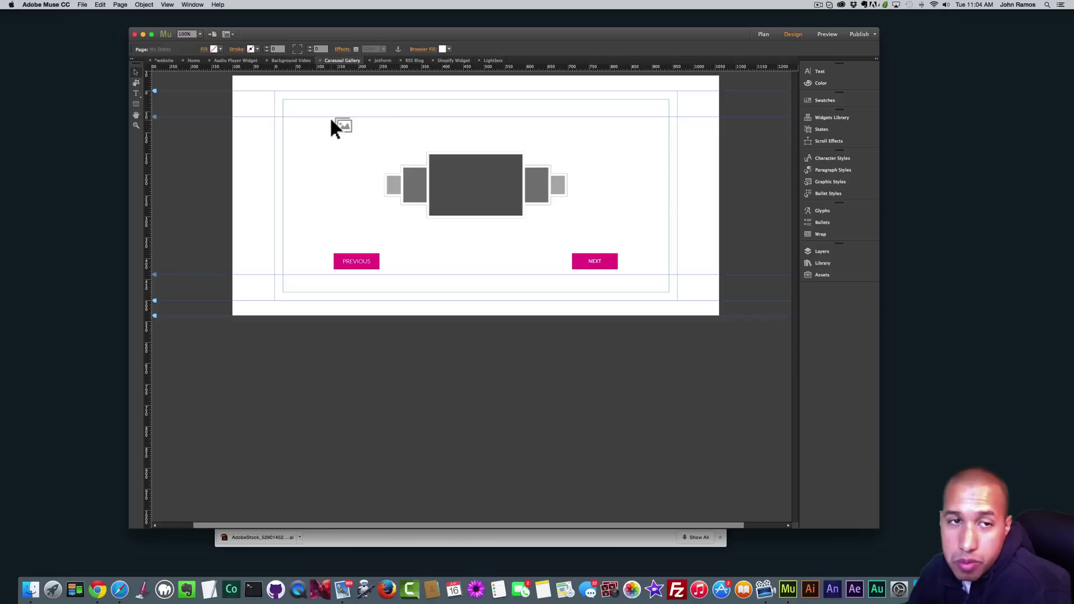
pyautogui.click(362, 116)
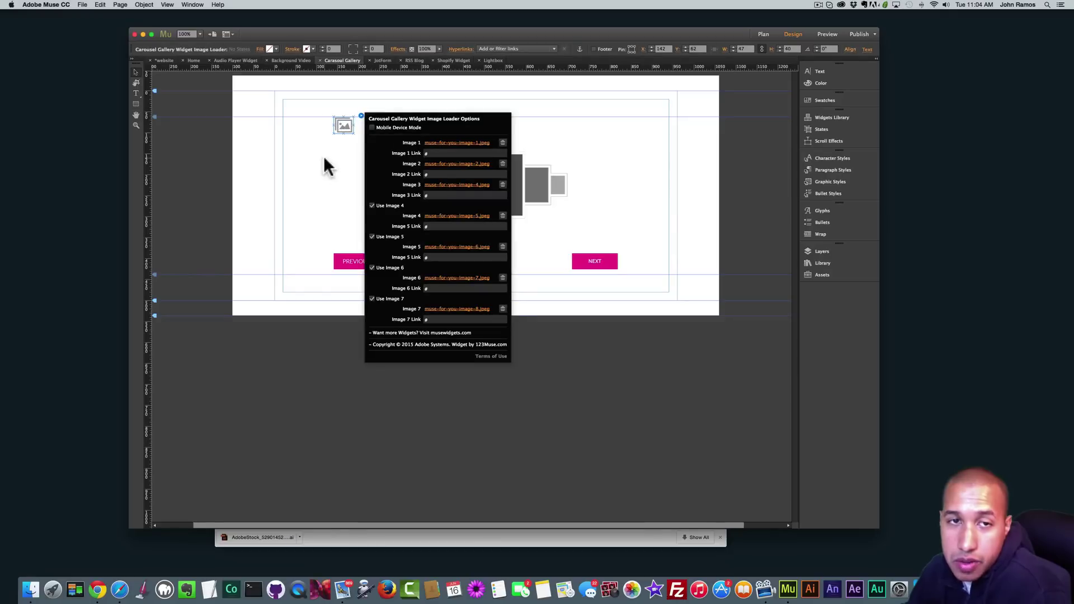
pyautogui.click(530, 178)
# Fill the NEXT and PREVIOUS buttons with the light blue swatch #29AAE1
pyautogui.click(597, 264)
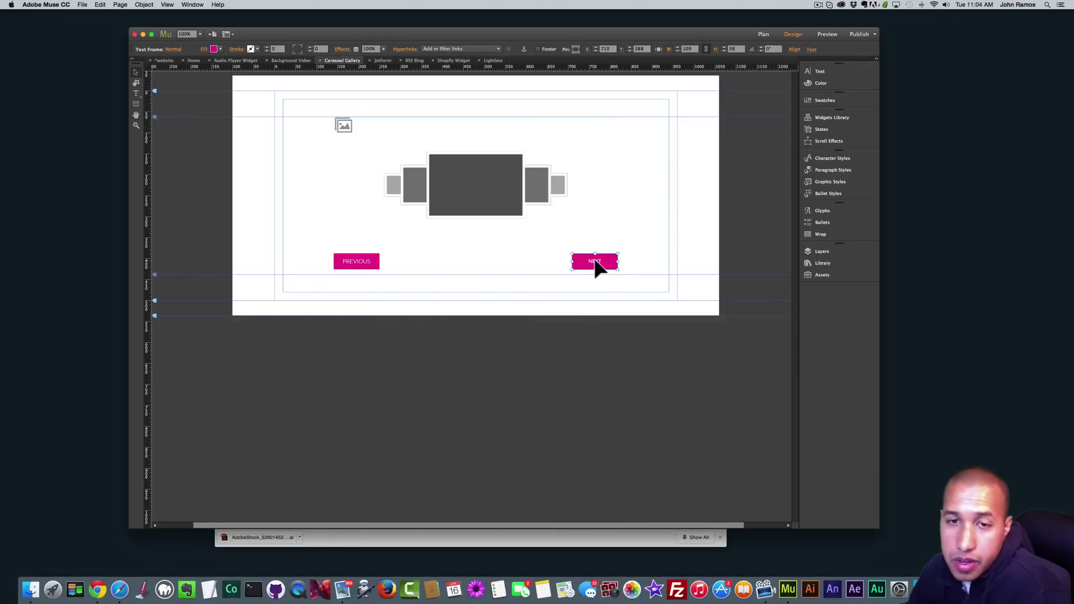
pyautogui.click(220, 49)
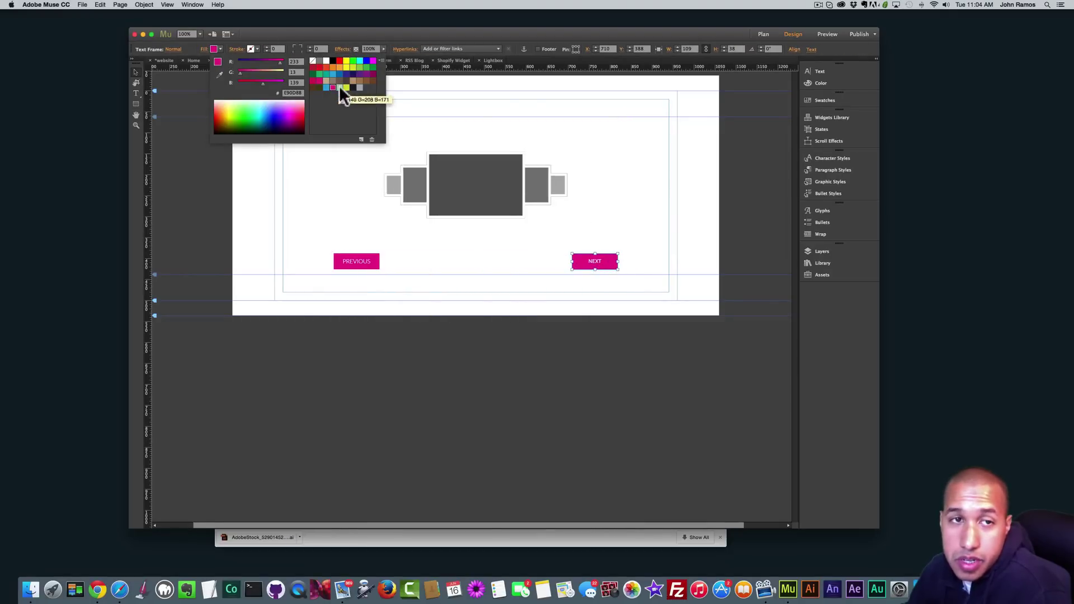
pyautogui.click(327, 87)
pyautogui.click(370, 263)
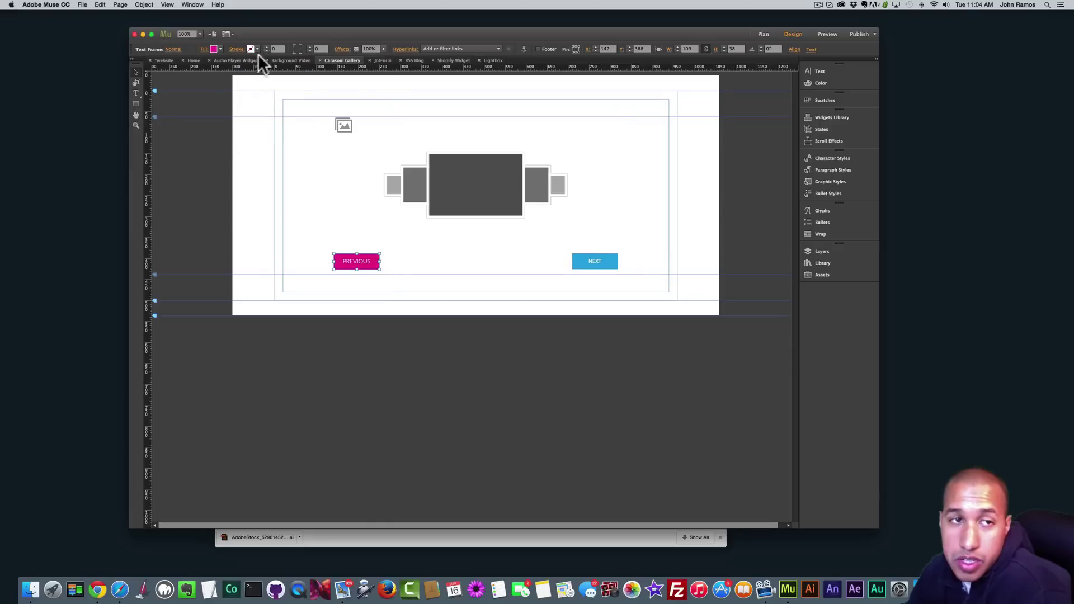
pyautogui.click(219, 49)
pyautogui.click(327, 88)
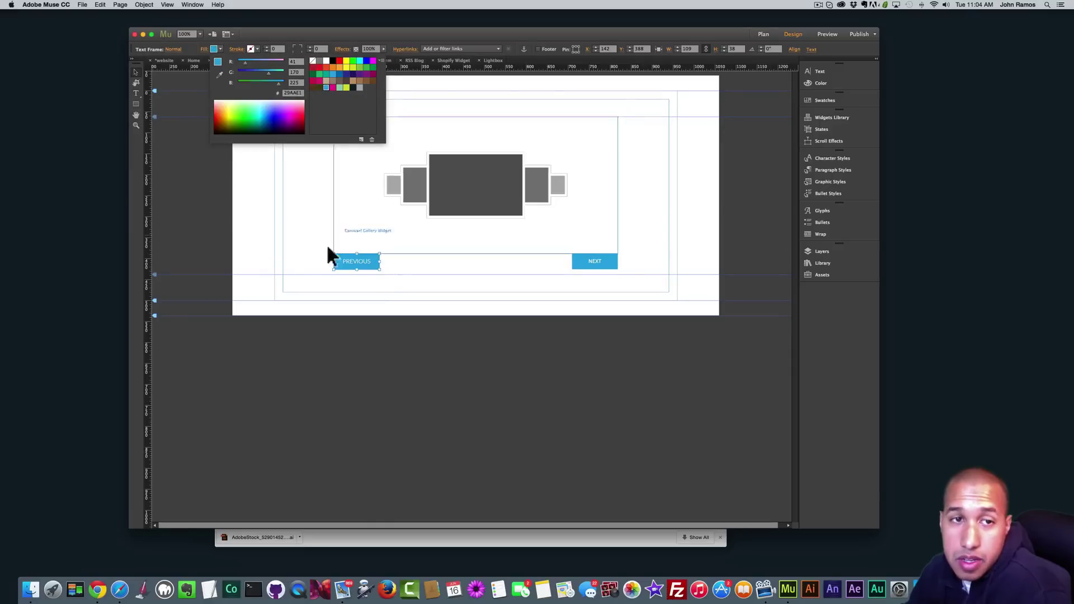
# Set the font of the PREVIOUS and NEXT button labels to the web font Continuo Web
pyautogui.doubleClick(367, 260)
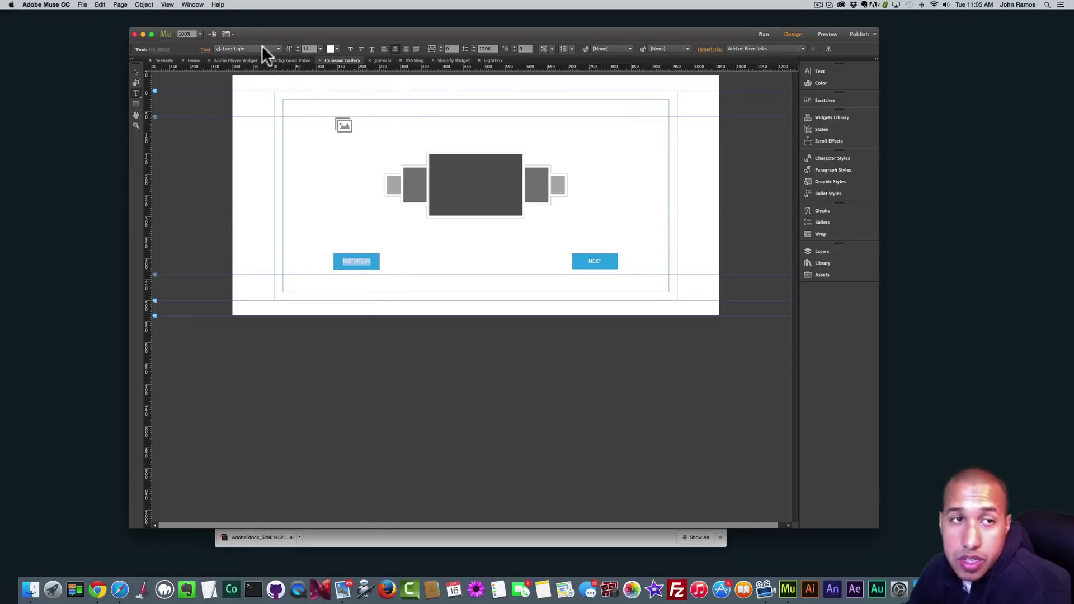
pyautogui.click(263, 48)
pyautogui.click(294, 159)
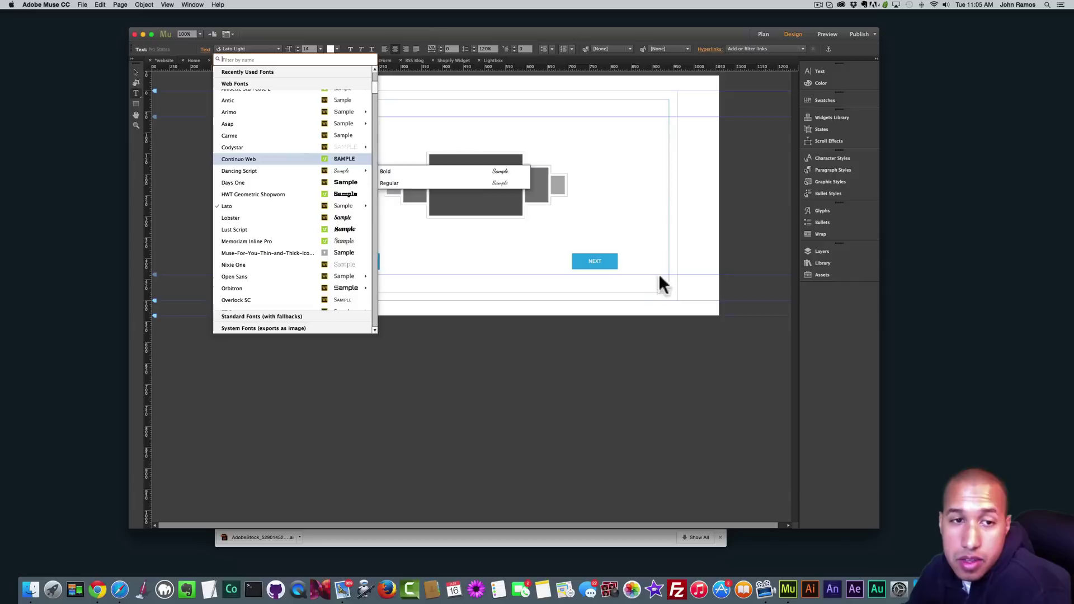
pyautogui.doubleClick(596, 259)
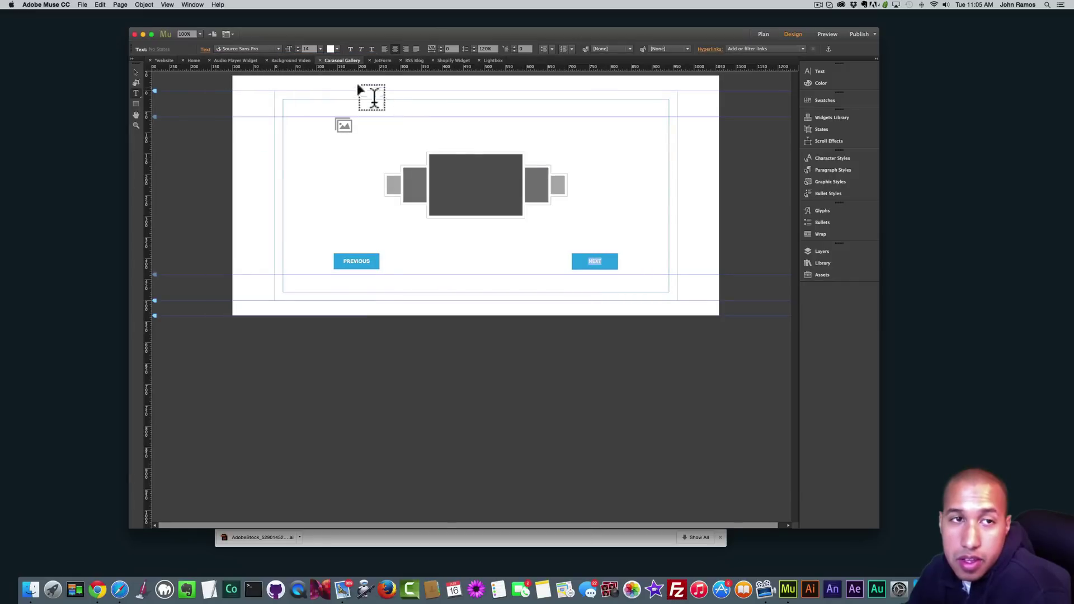
pyautogui.click(263, 49)
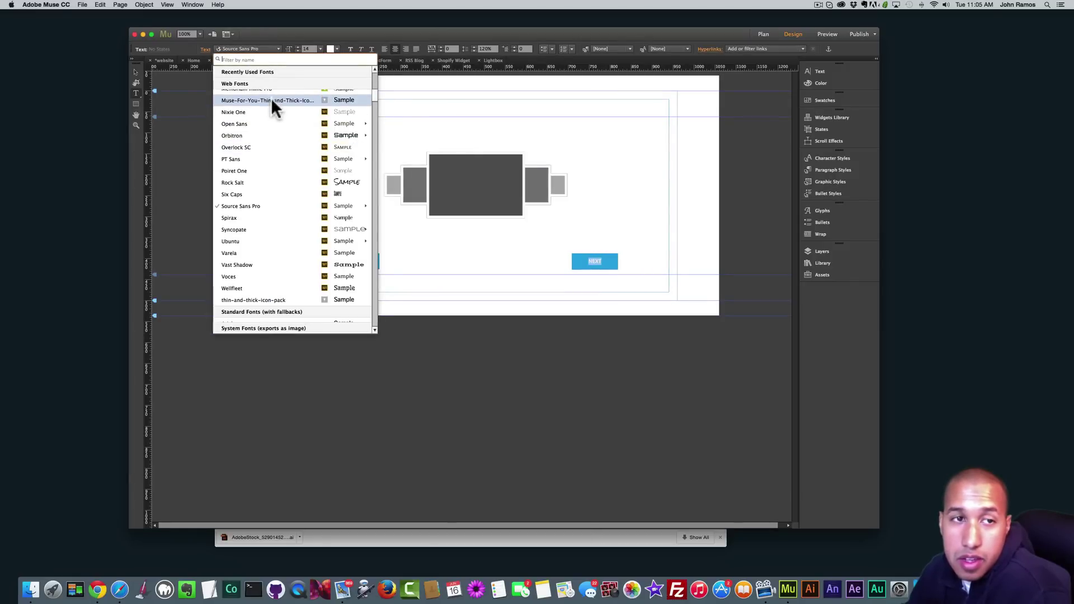
pyautogui.scroll(10, 290, 112)
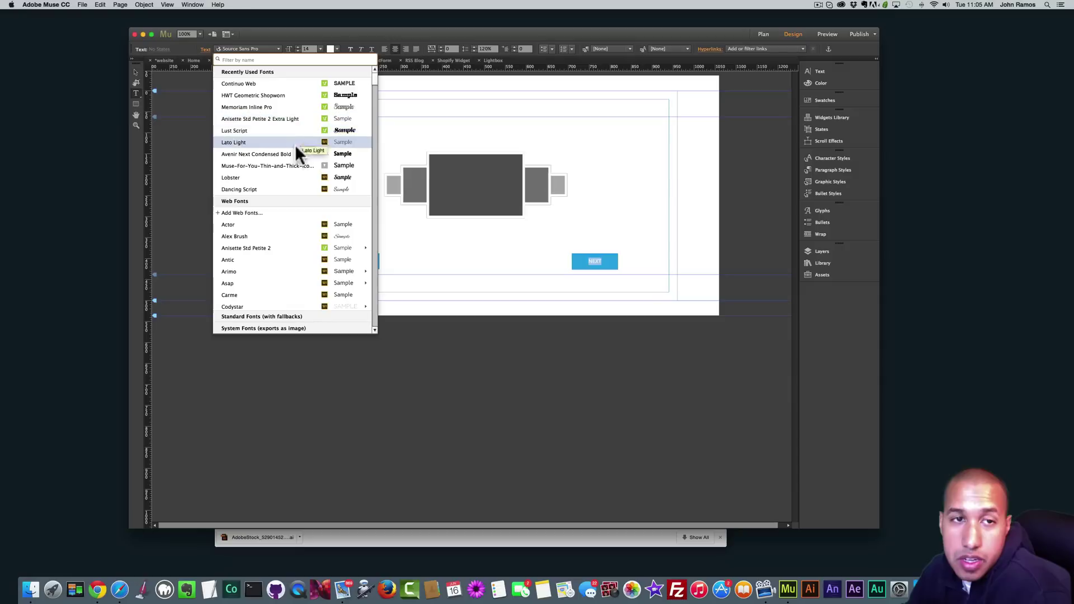
pyautogui.scroll(-5, 291, 179)
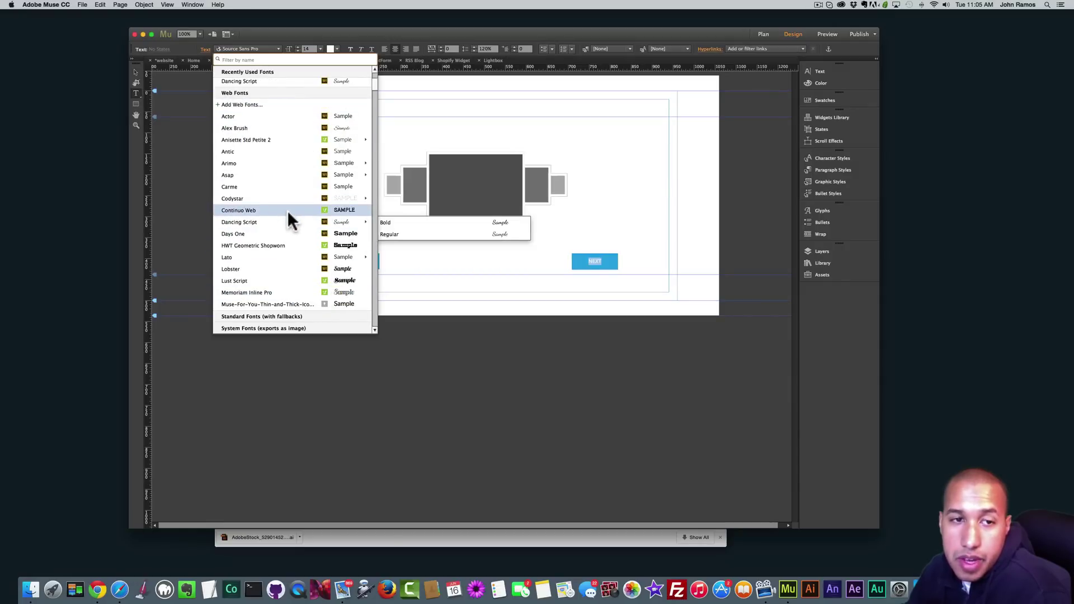
pyautogui.click(305, 211)
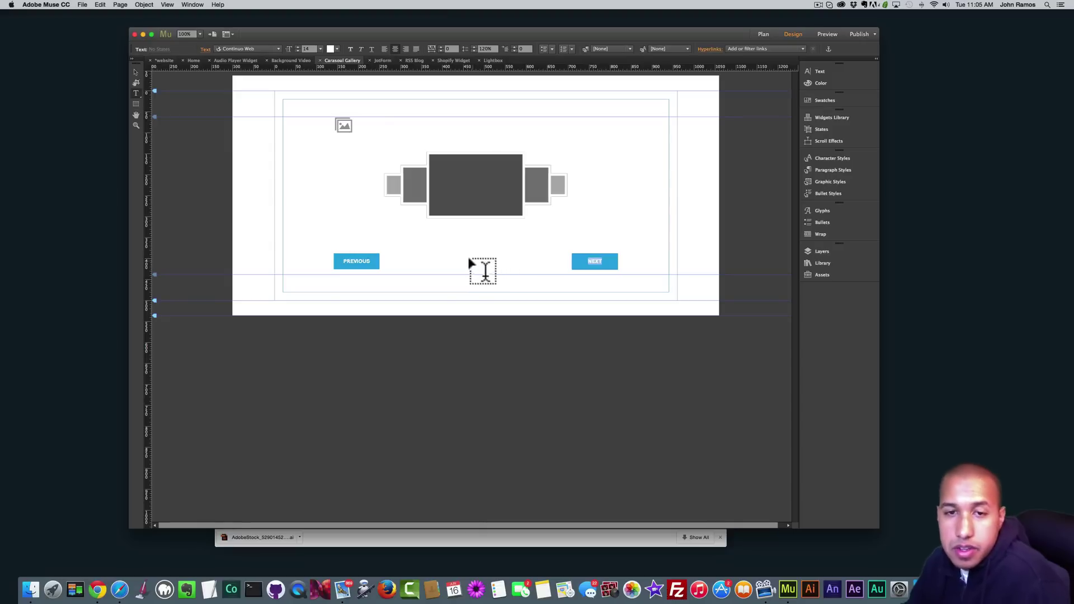
pyautogui.click(136, 72)
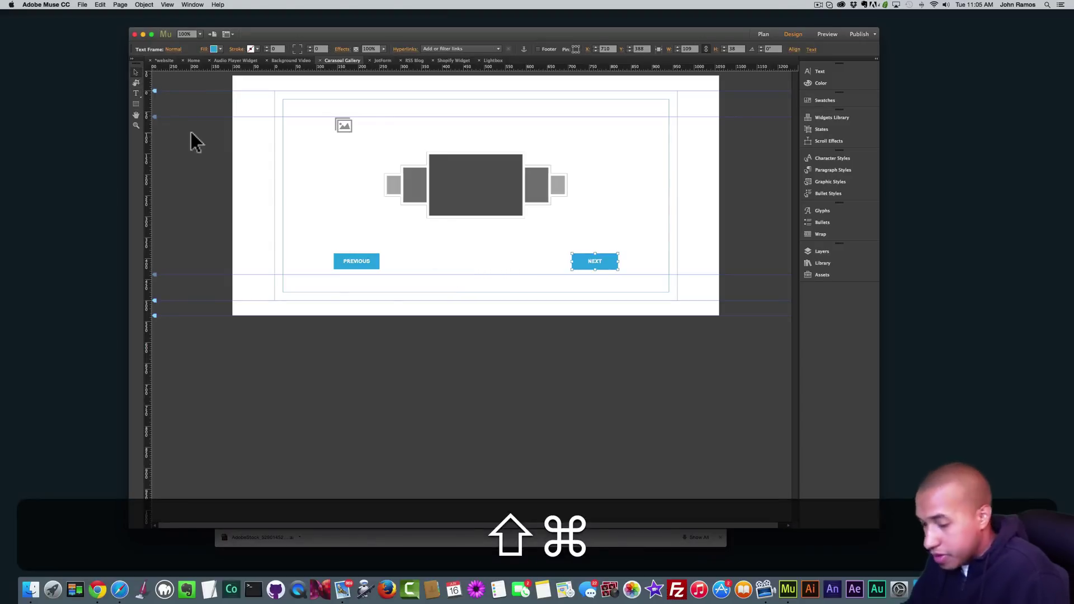
# Preview the Carasoul Gallery page in the browser, test its PREVIOUS and NEXT buttons, and return to Adobe Muse
pyautogui.press('shift+super+e')
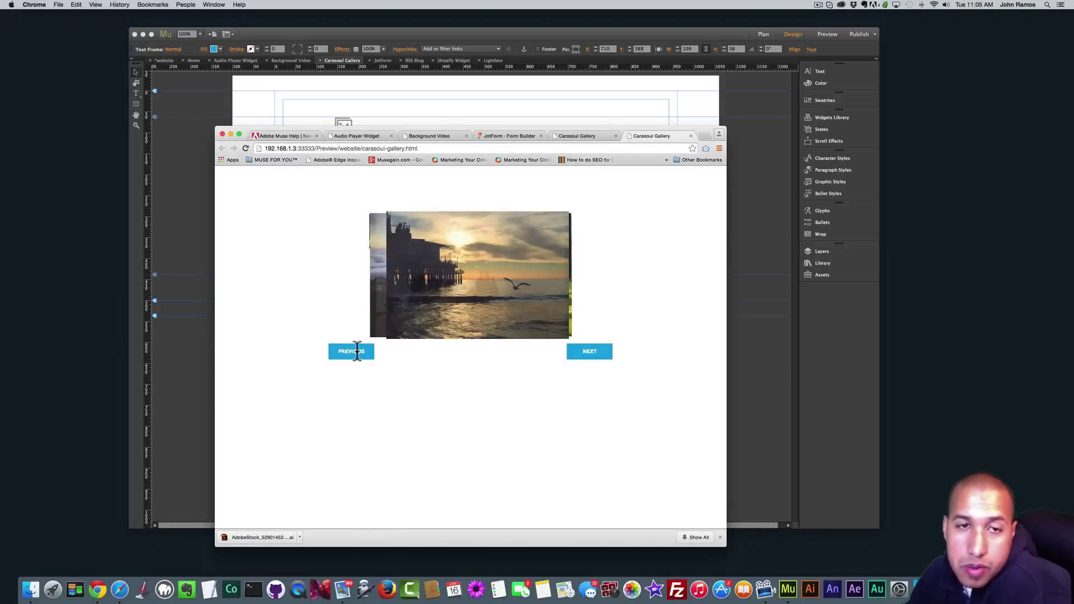
pyautogui.click(342, 354)
pyautogui.click(588, 351)
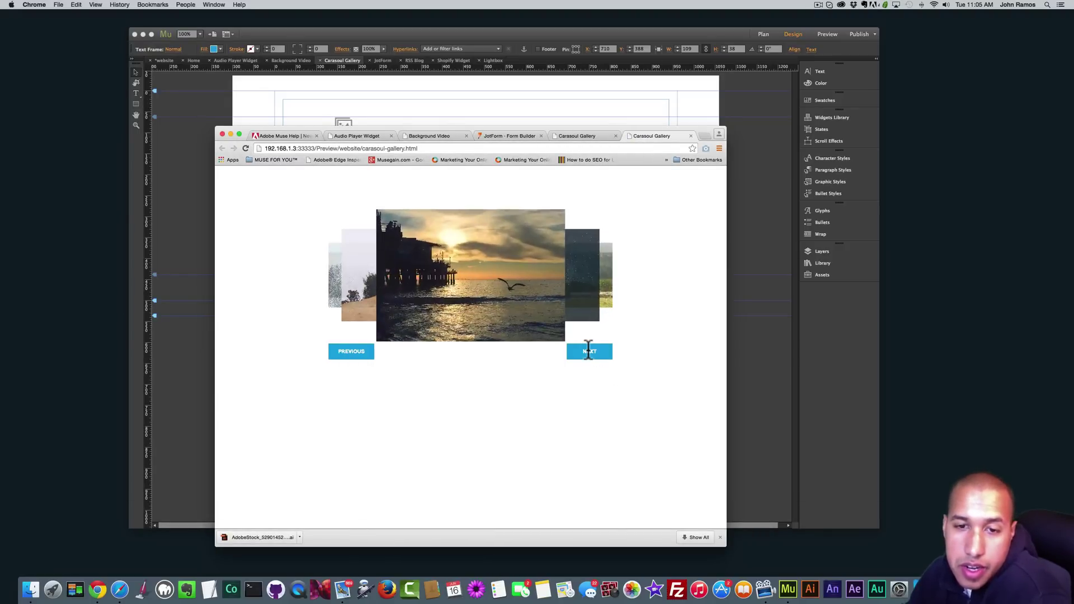
pyautogui.click(588, 351)
pyautogui.click(589, 351)
pyautogui.click(593, 356)
pyautogui.click(592, 351)
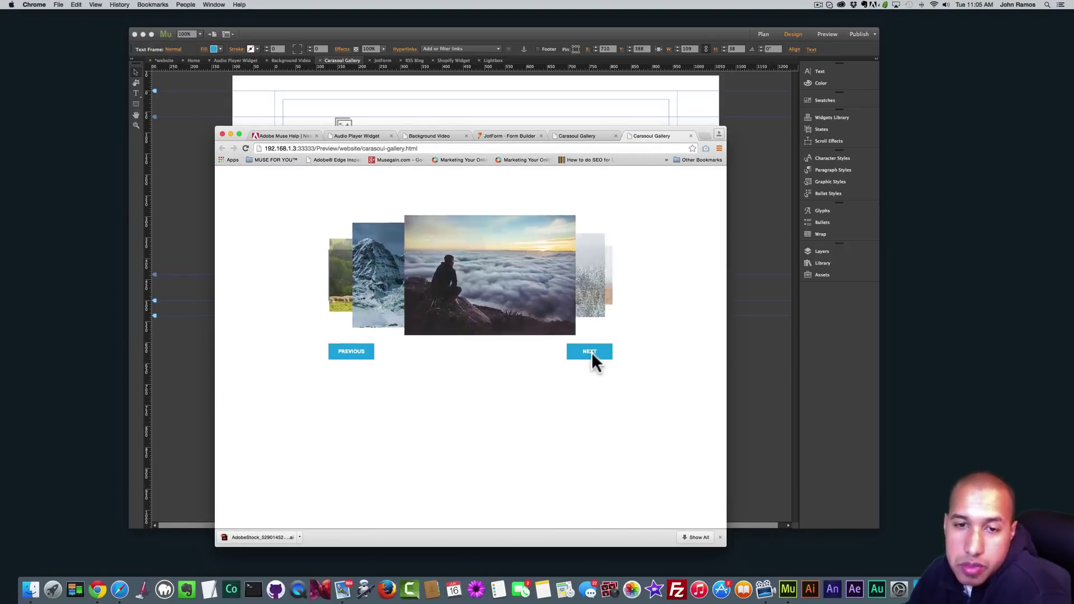
pyautogui.click(757, 227)
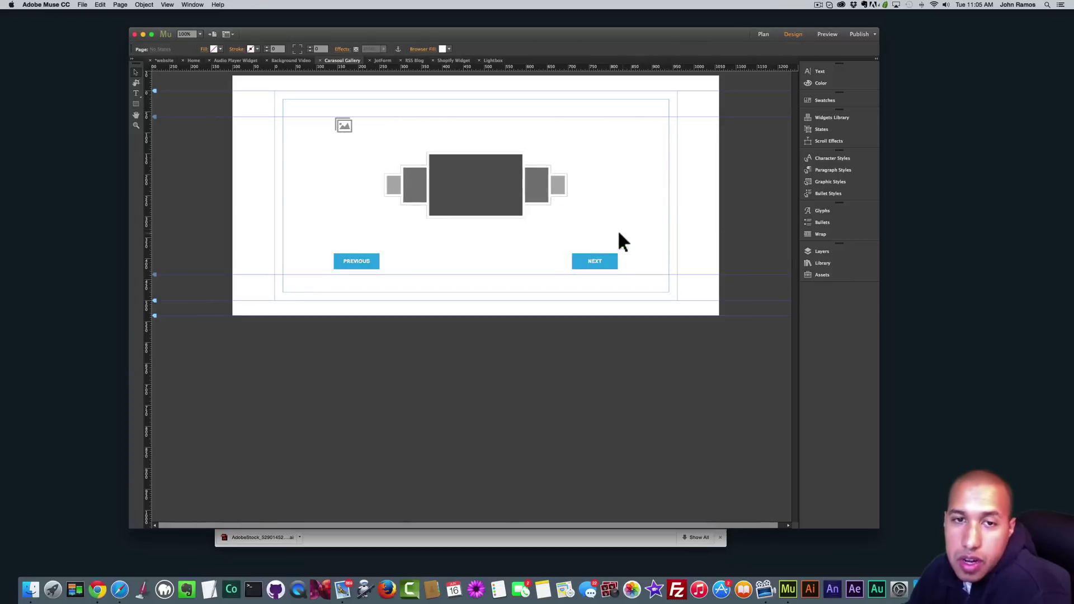
# Switch to Chrome, check the new widget list on the Adobe Muse help page, and return to Adobe Muse
pyautogui.click(99, 588)
pyautogui.click(282, 136)
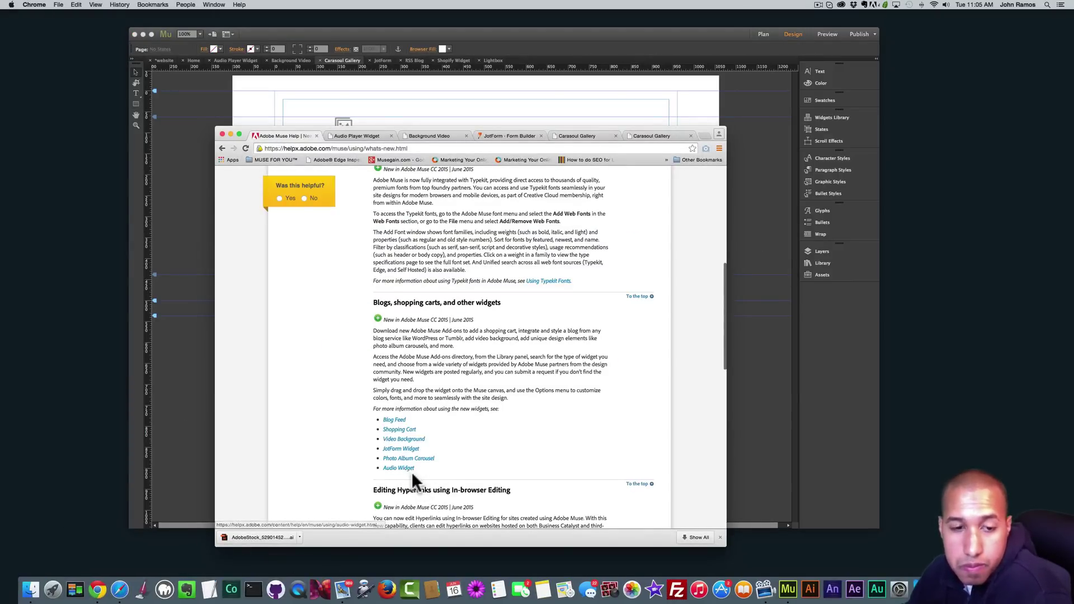
pyautogui.scroll(-1, 402, 434)
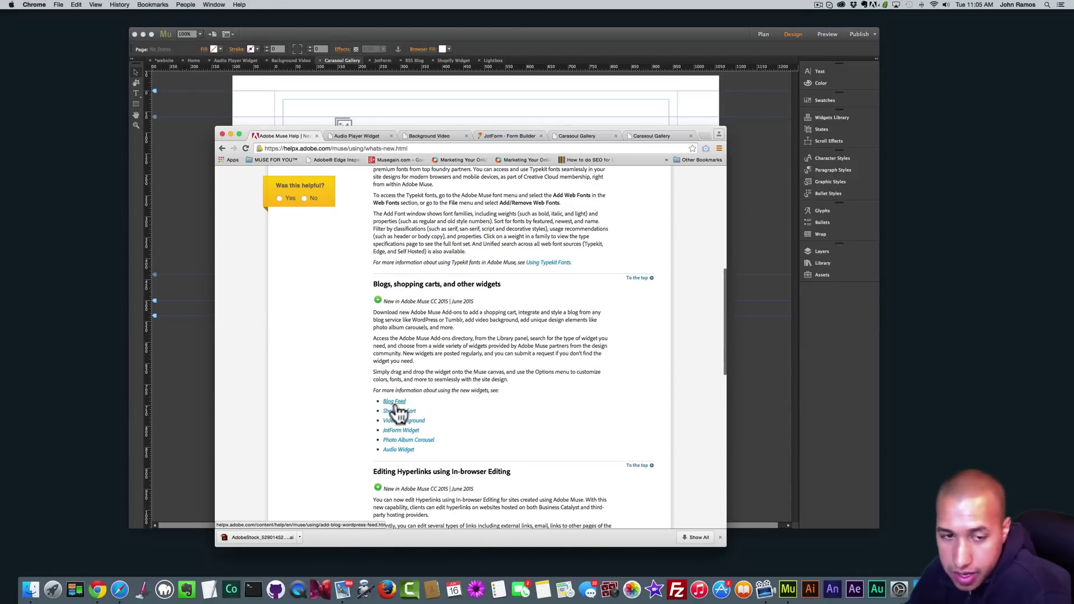
pyautogui.click(752, 262)
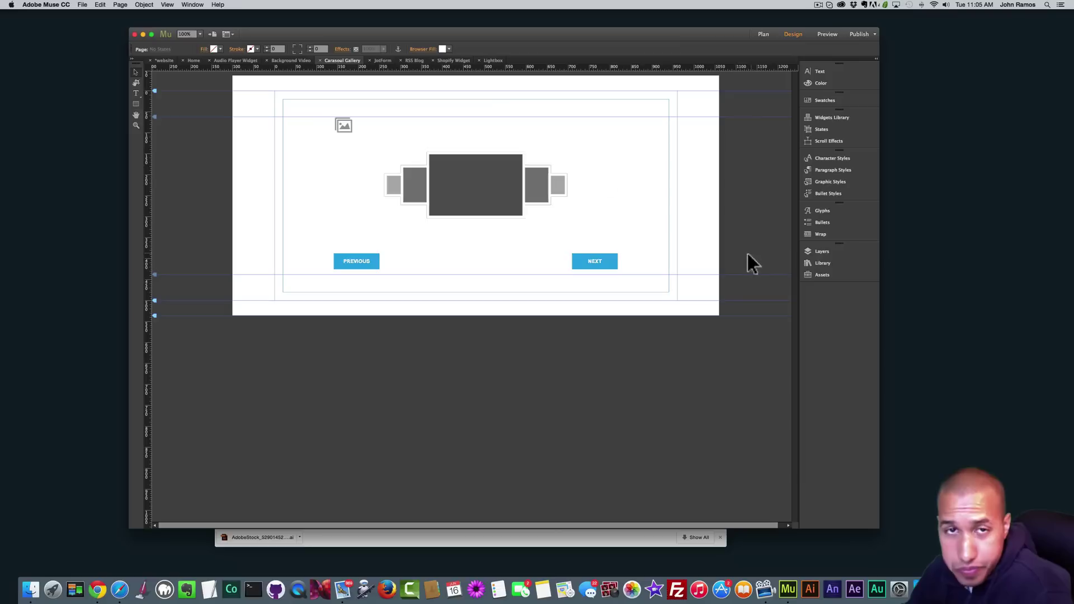
# Open the RSS Blog page from the site plan and view the RSS Blog widget's options
pyautogui.click(414, 59)
pyautogui.click(763, 34)
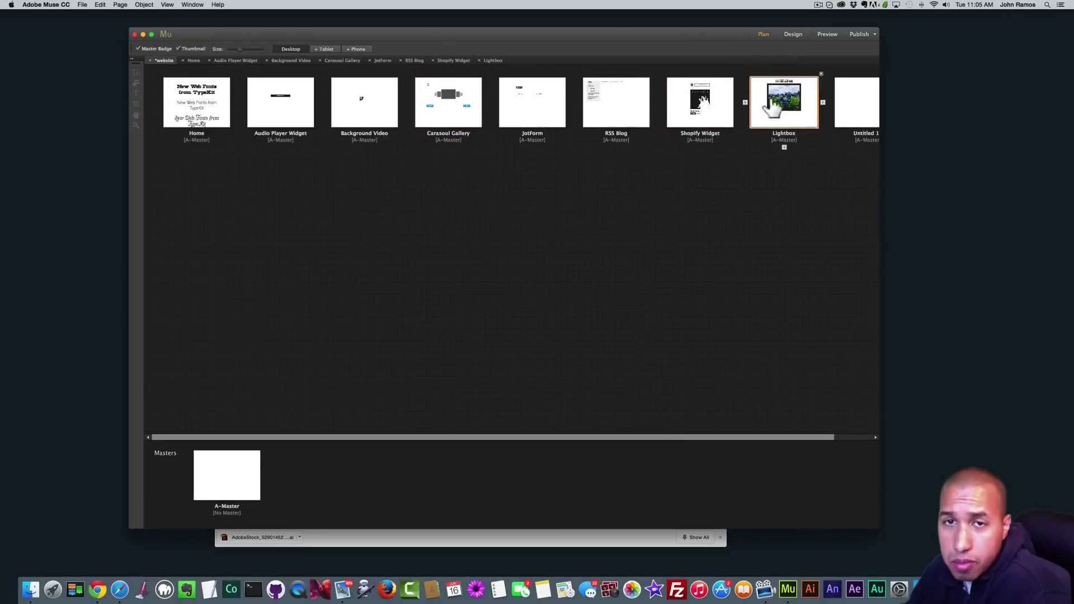
pyautogui.doubleClick(610, 112)
pyautogui.click(419, 125)
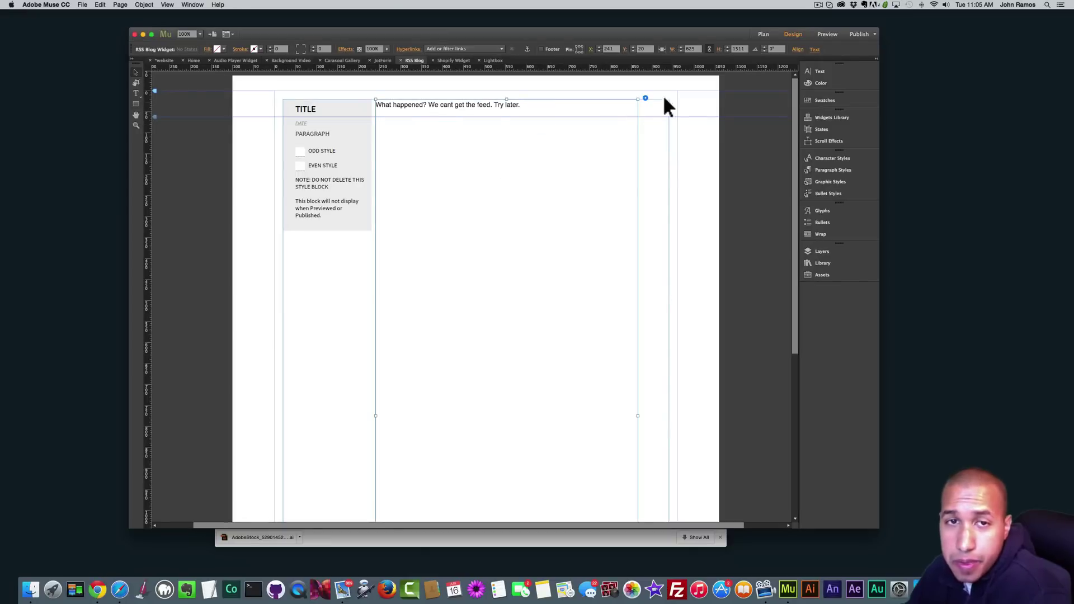
pyautogui.click(645, 99)
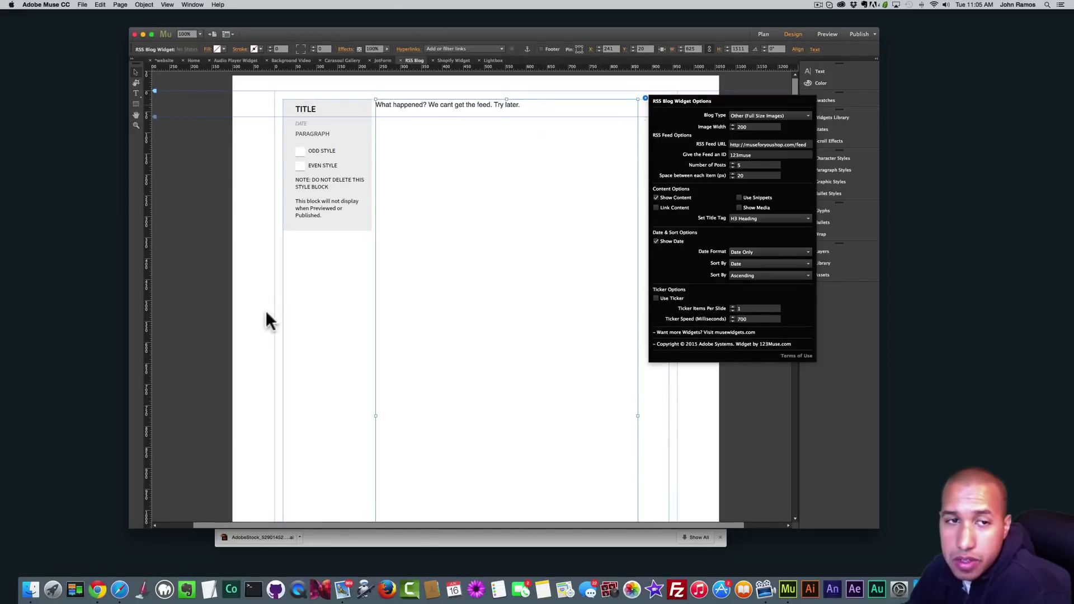
# Replace the page's existing RSS Blog widget and style block with a fresh RSS Blog item from the library
pyautogui.click(327, 222)
pyautogui.hotkey('shift', 'BackSpace')
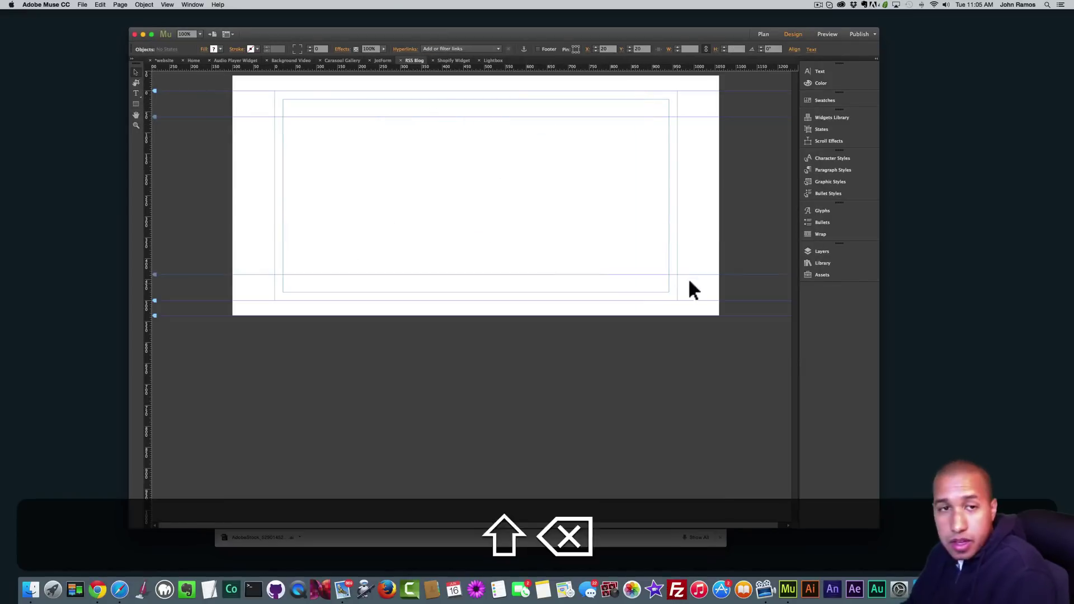
pyautogui.click(822, 263)
pyautogui.scroll(-10, 764, 335)
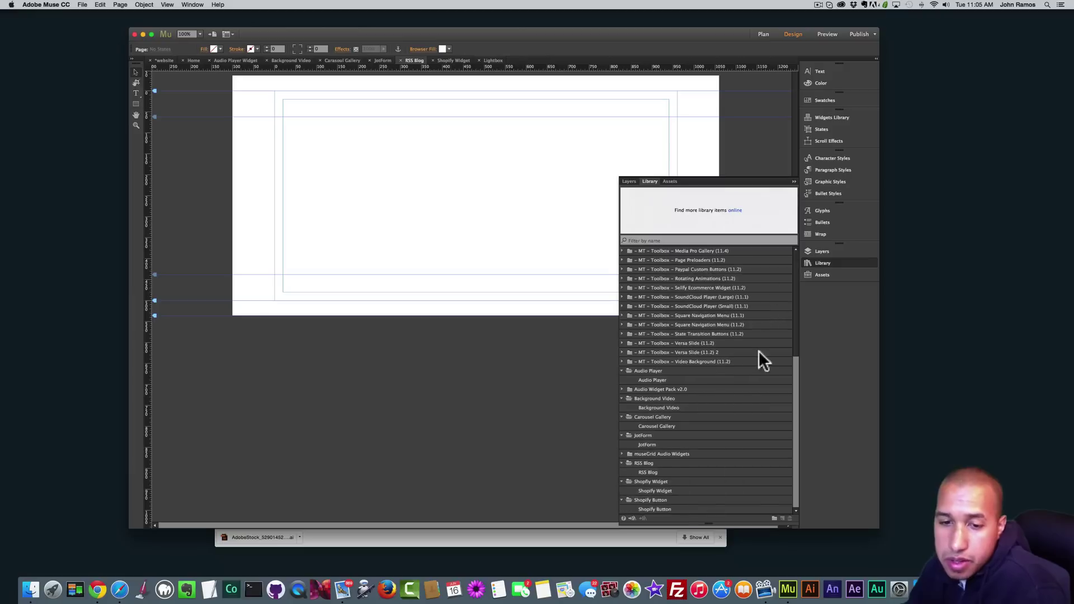
pyautogui.moveTo(656, 471); pyautogui.dragTo(348, 139)
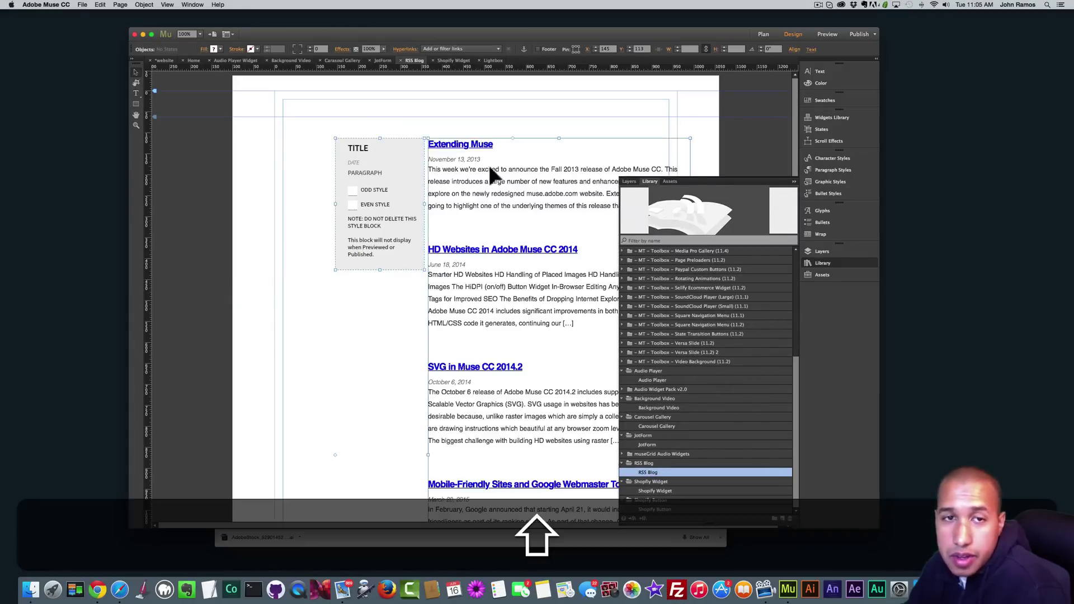
# Align the new RSS Blog item with the page's top-left margin corner, close the library, and select the feed frame
pyautogui.moveTo(494, 168); pyautogui.dragTo(427, 148)
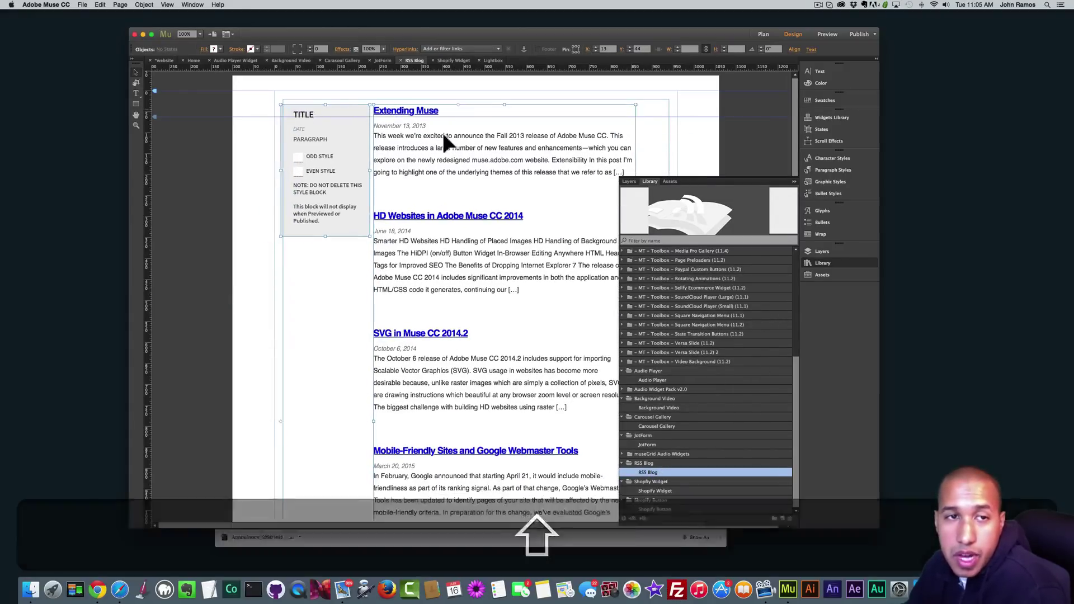
pyautogui.click(794, 181)
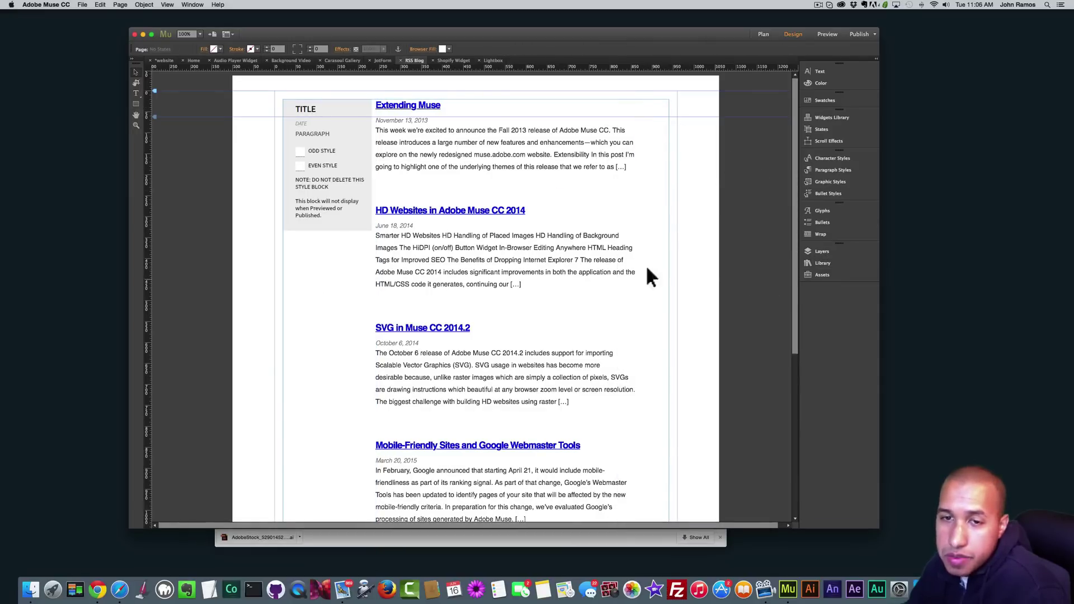
pyautogui.click(625, 222)
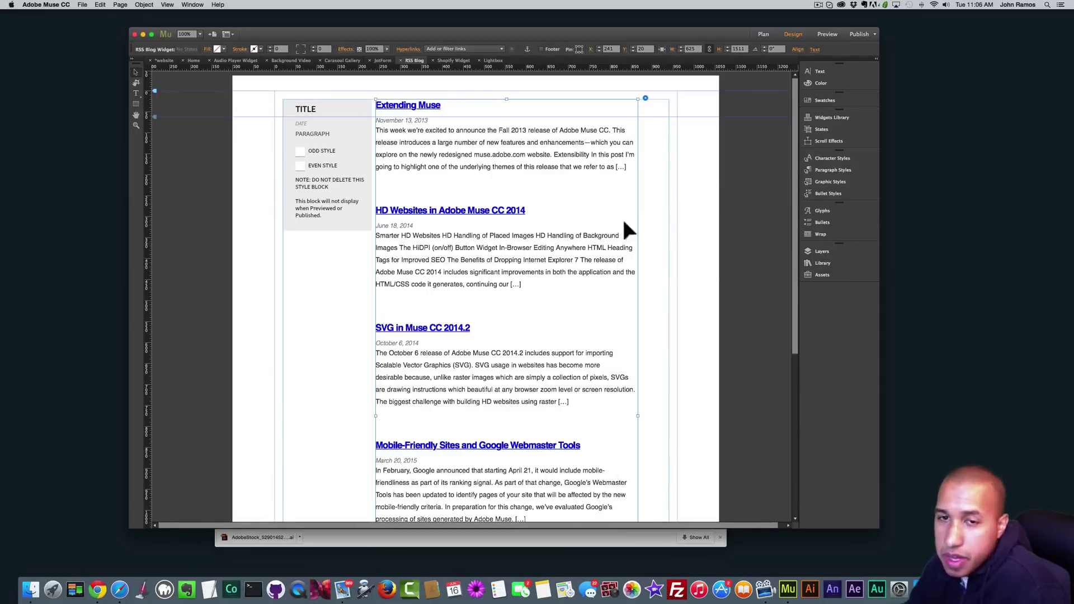
# View the RSS Blog widget's options, examining the title tag choices and the RSS feed URL
pyautogui.click(646, 98)
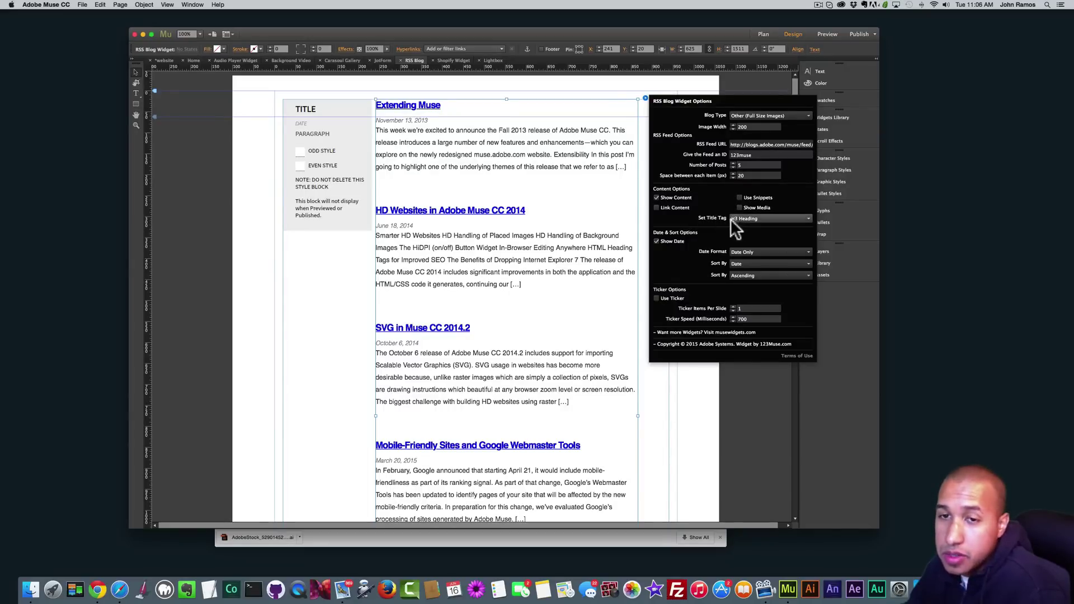
pyautogui.click(750, 218)
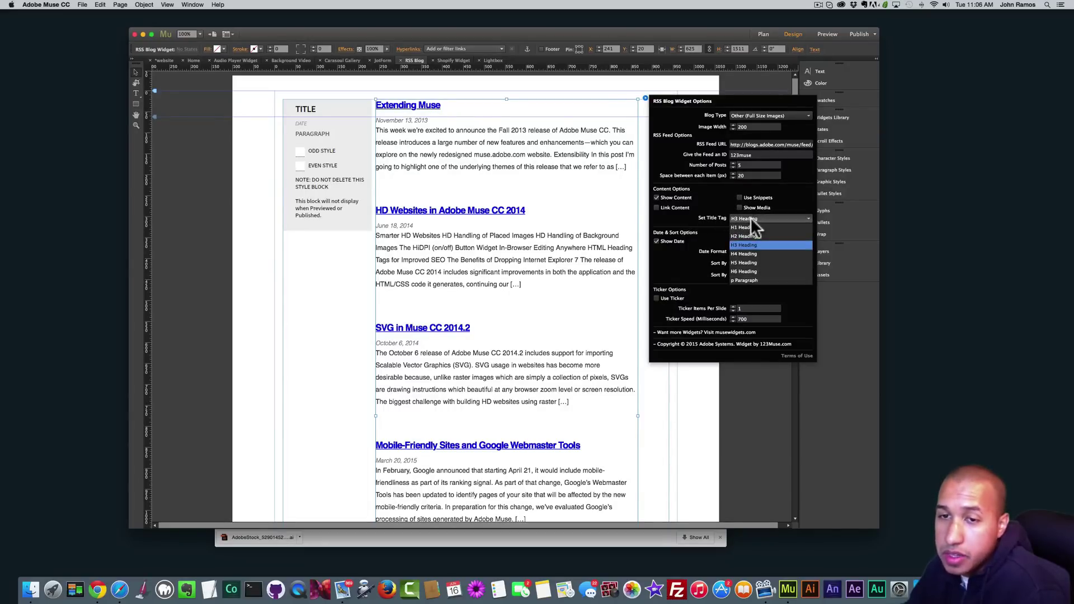
pyautogui.click(746, 218)
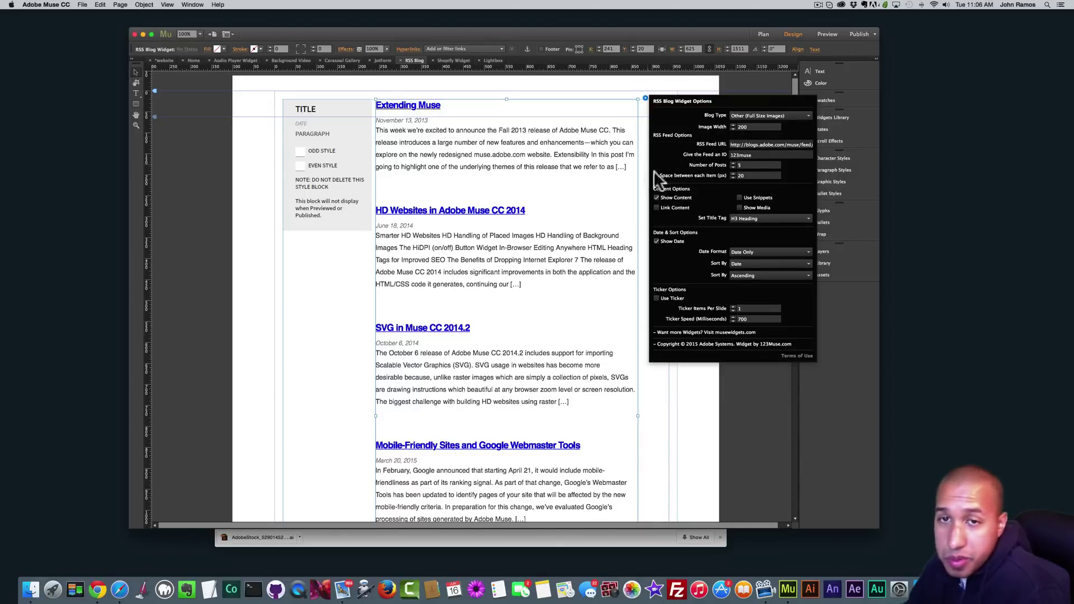
pyautogui.click(791, 145)
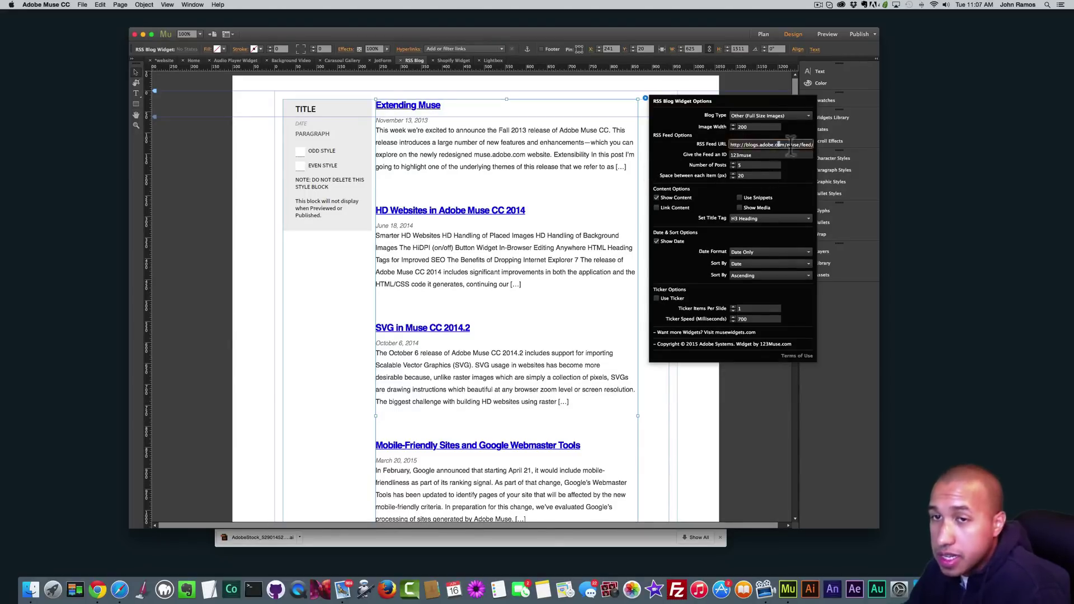
pyautogui.moveTo(777, 145); pyautogui.dragTo(817, 146)
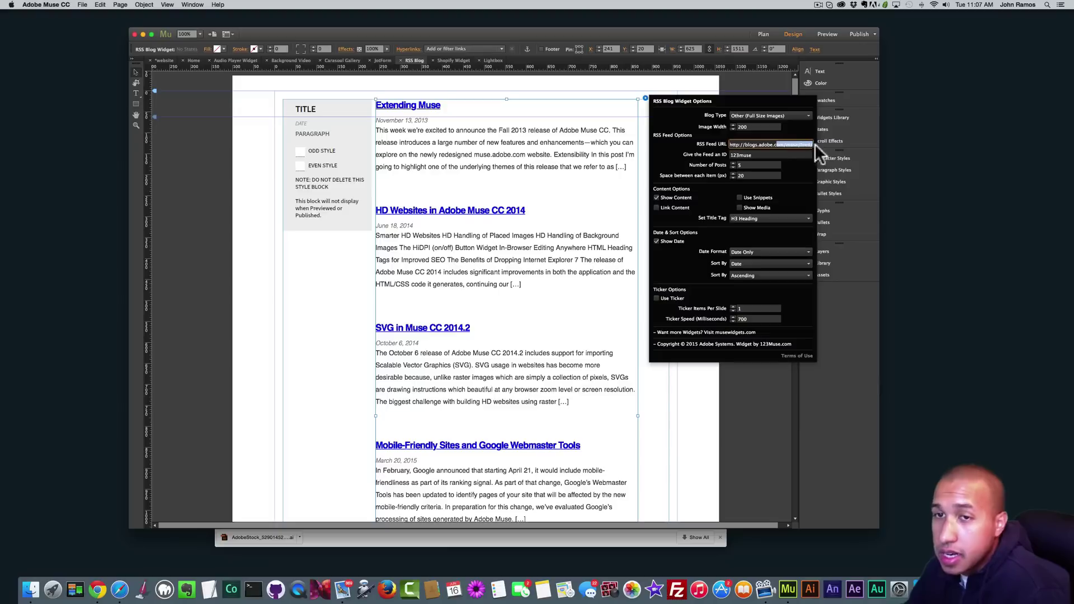
pyautogui.click(643, 197)
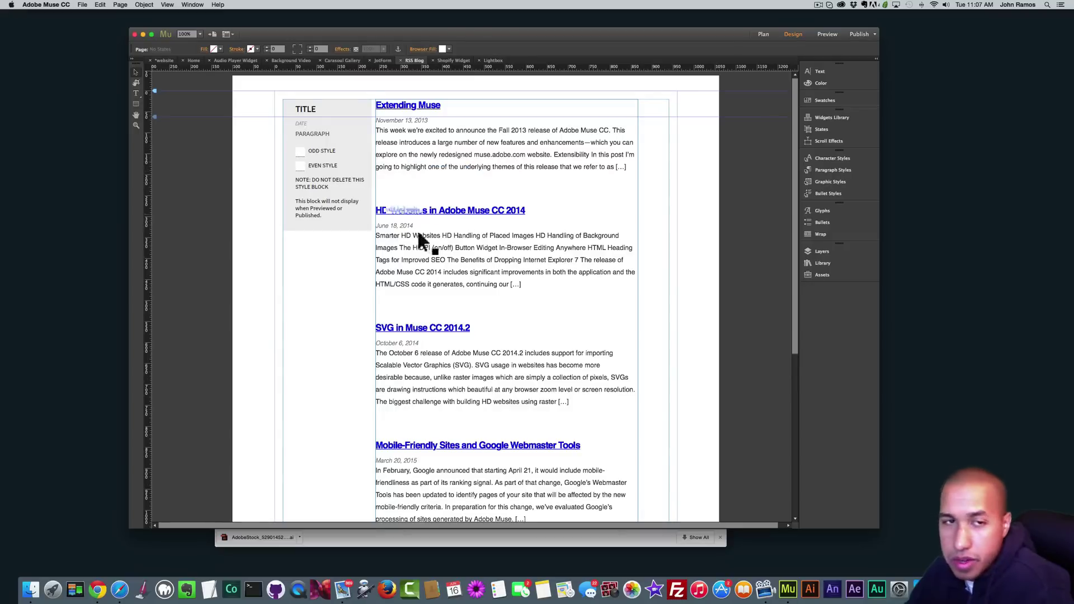
# Return to the site plan, then read the in-browser hyperlink editing and radio button group sections on the help page in Chrome
pyautogui.click(764, 34)
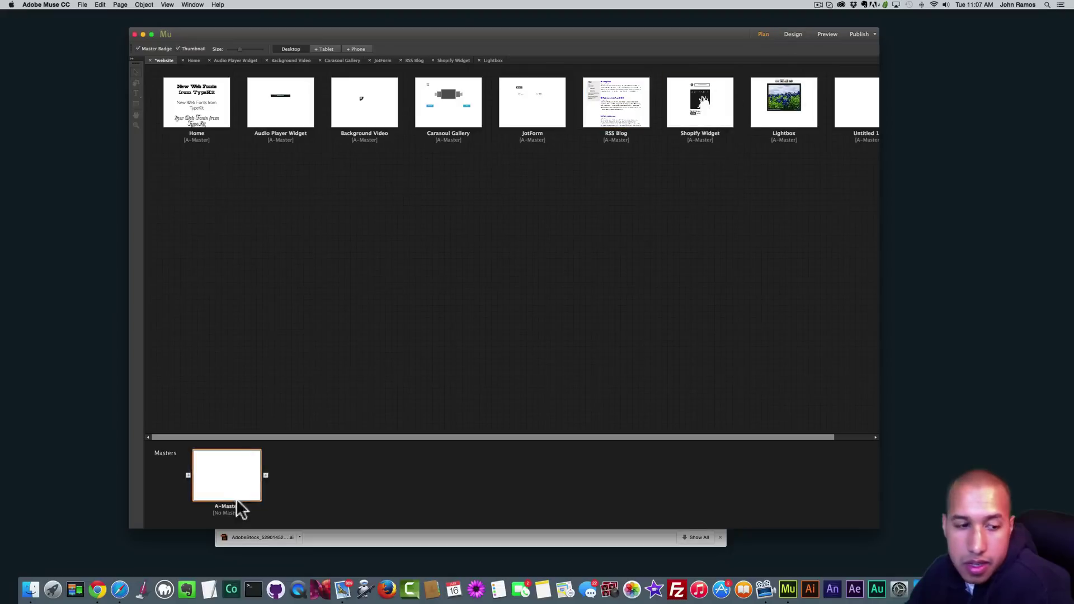
pyautogui.click(84, 582)
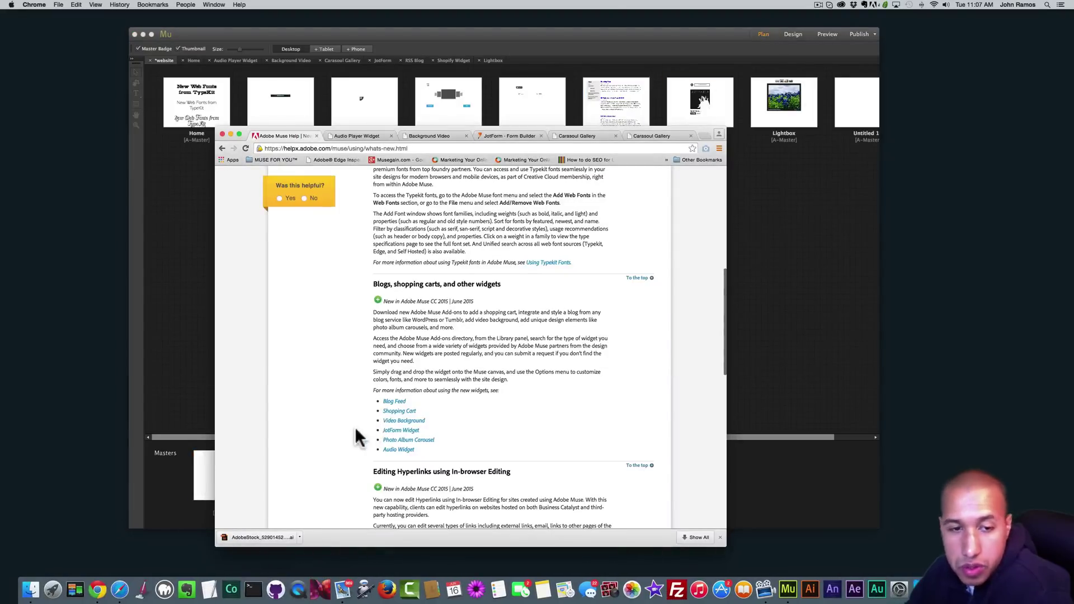
pyautogui.scroll(-5, 359, 438)
pyautogui.scroll(2, 359, 438)
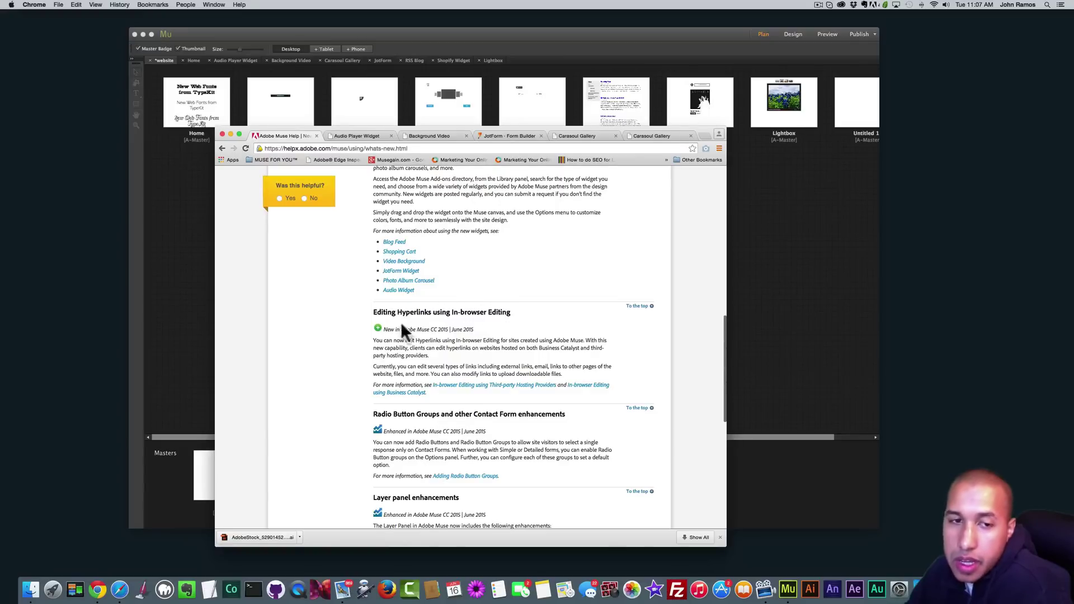
pyautogui.moveTo(373, 312); pyautogui.dragTo(445, 315)
pyautogui.click(445, 314)
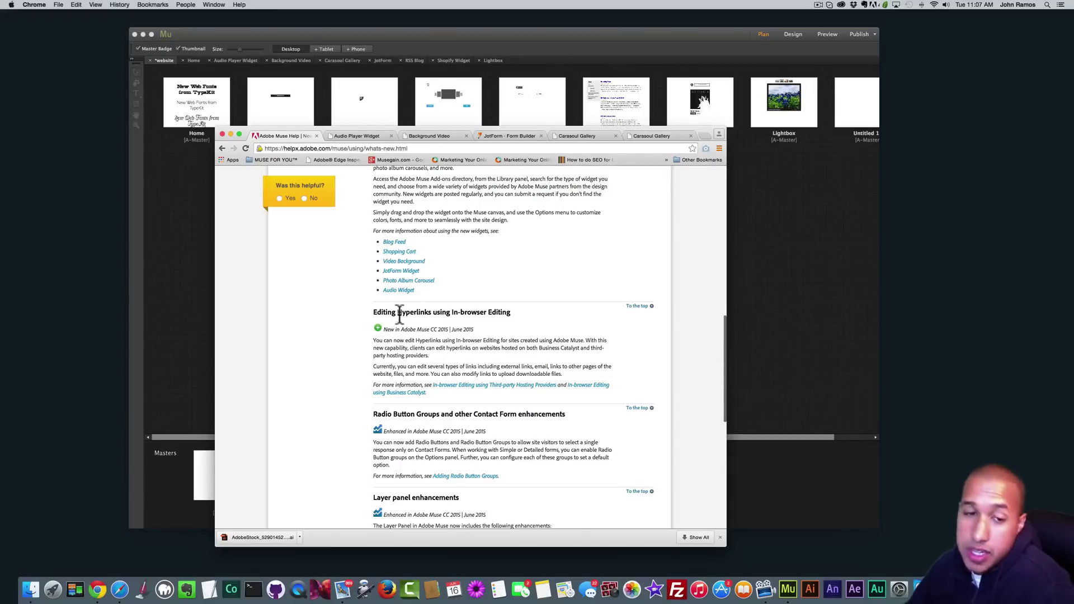
pyautogui.scroll(-3, 409, 369)
pyautogui.scroll(-1, 409, 369)
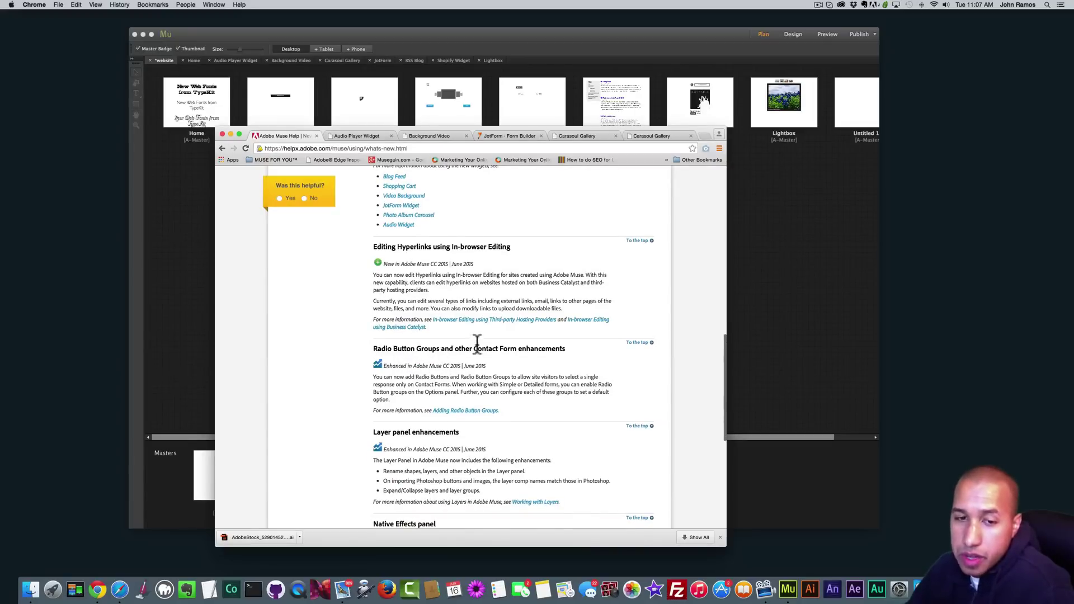
pyautogui.click(778, 301)
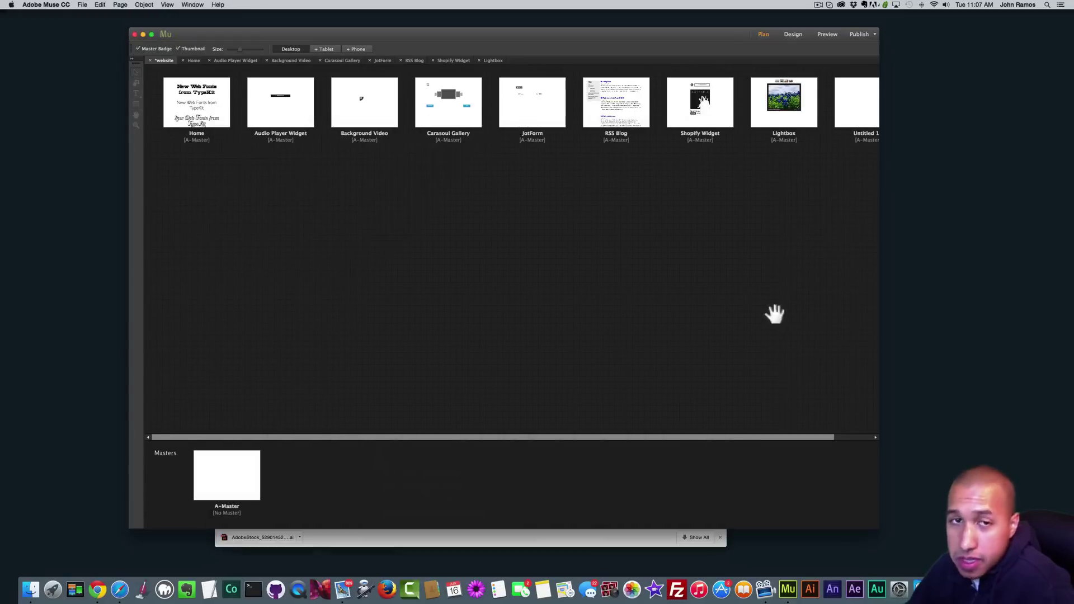
# In Adobe Muse, open the untitled page after Lightbox from the site plan and insert a Simple Contact form widget
pyautogui.doubleClick(865, 114)
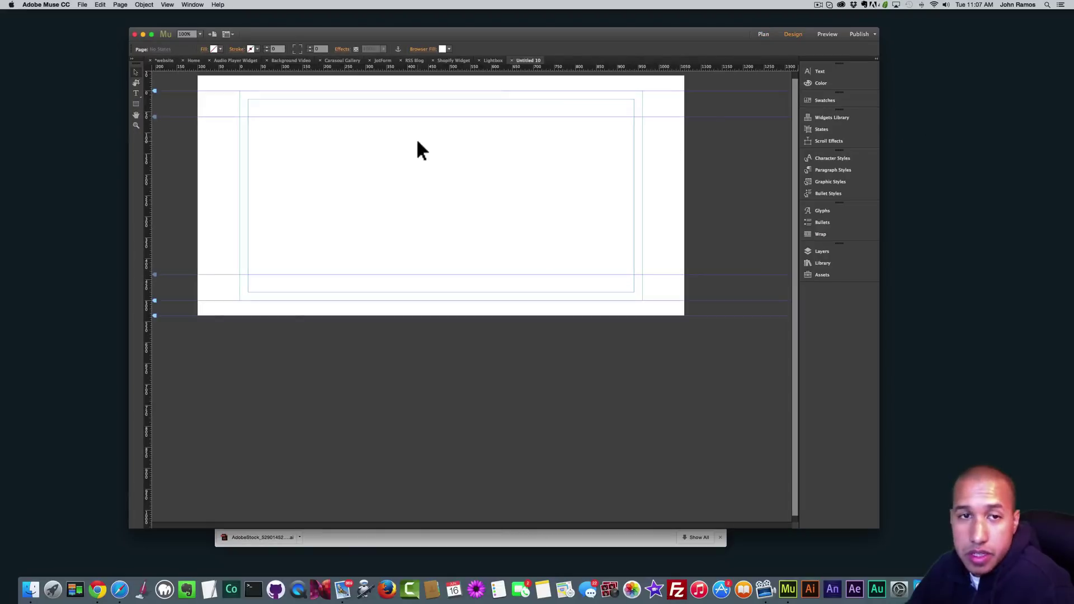
pyautogui.click(144, 4)
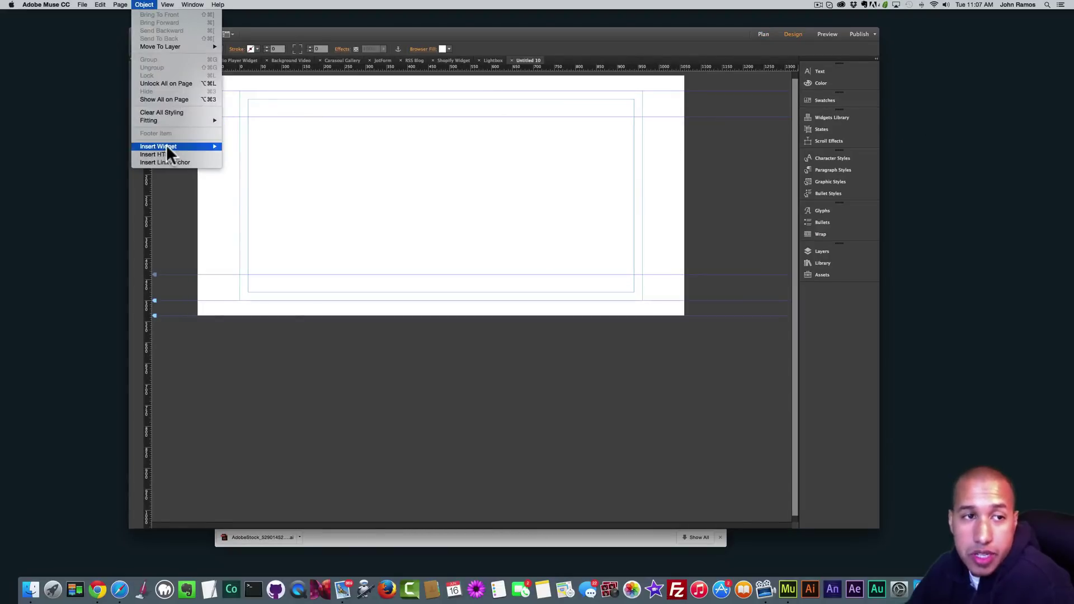
pyautogui.moveTo(166, 146)
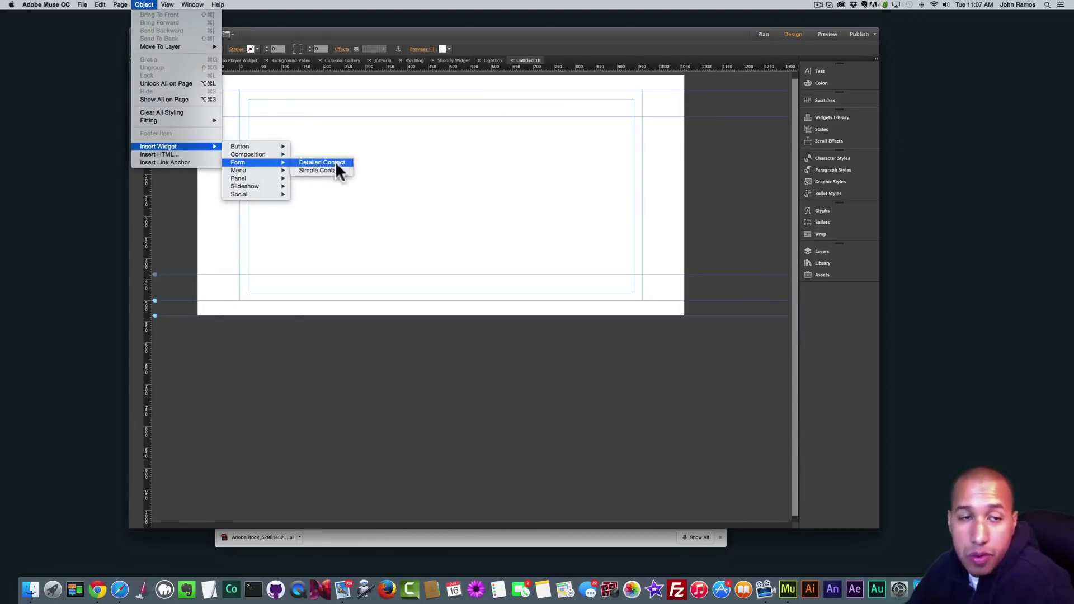
pyautogui.click(419, 169)
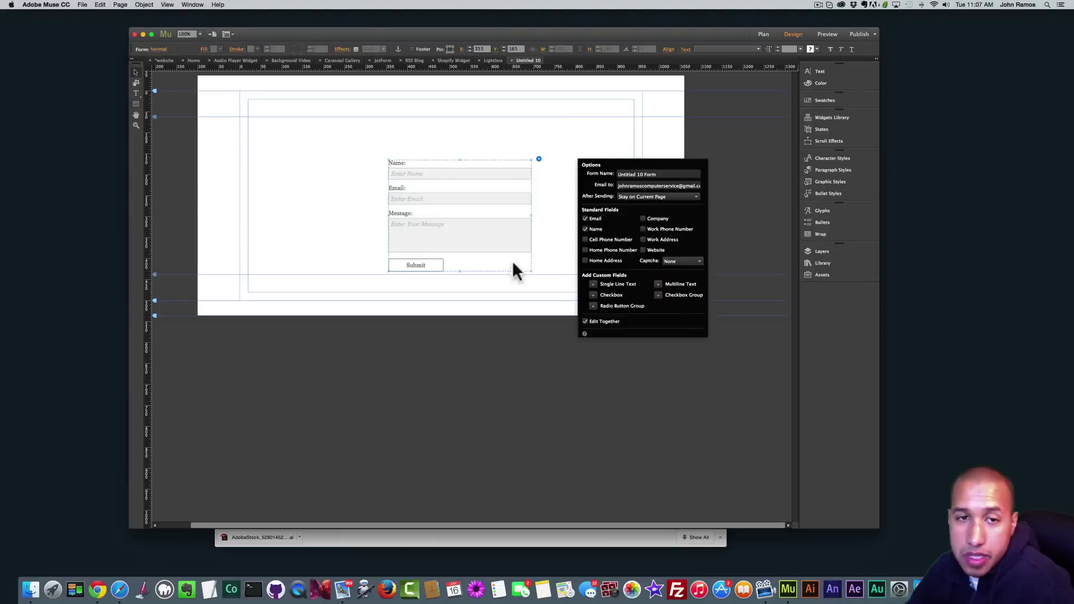
# Add a checkbox, a radio button group, a multiline text field and a checkbox group to the contact form
pyautogui.click(594, 296)
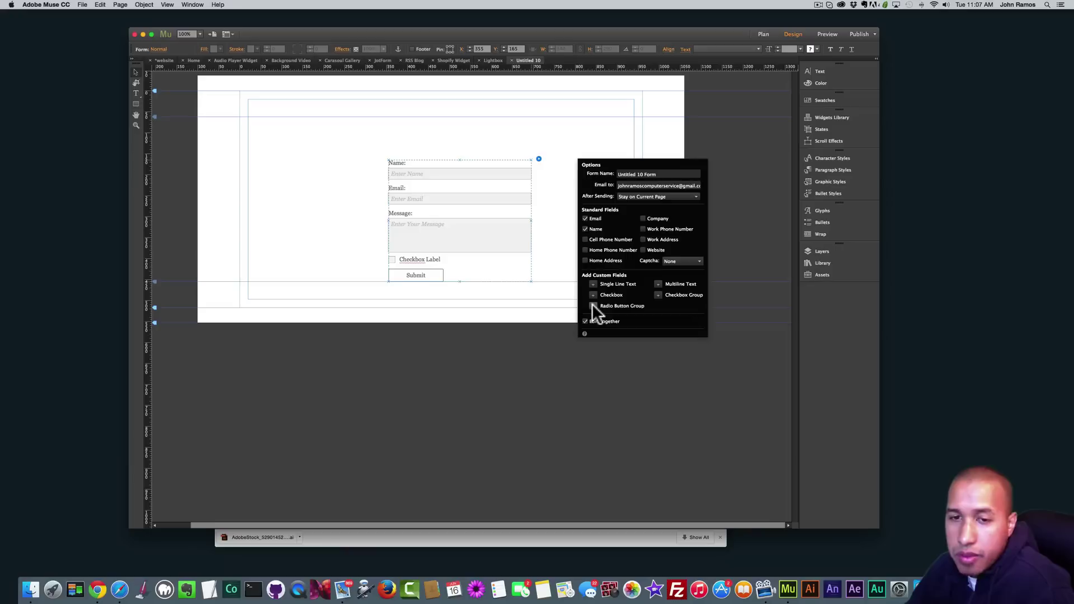
pyautogui.click(593, 306)
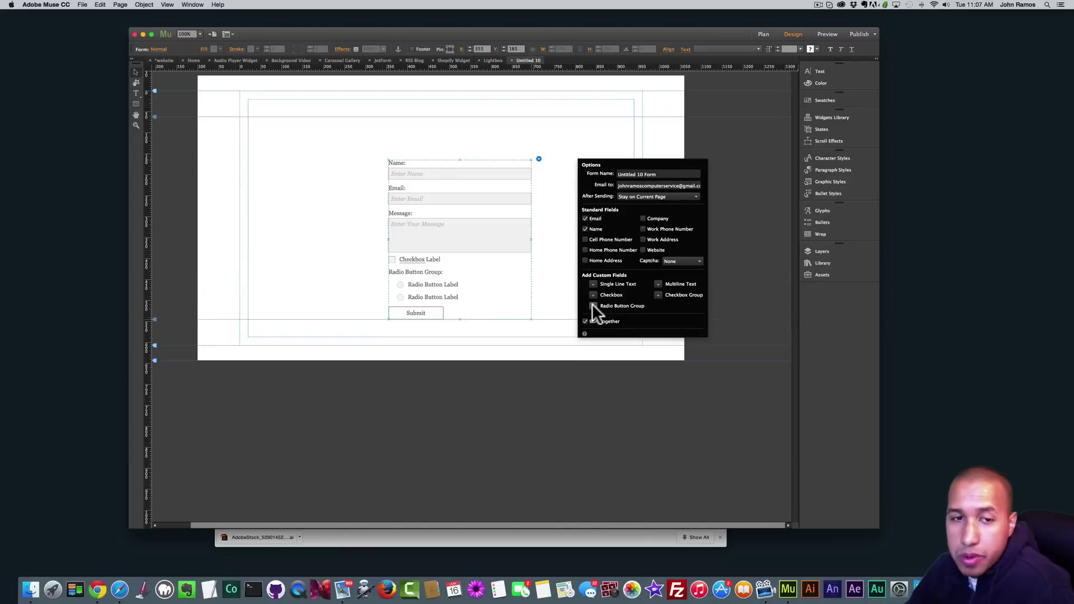
pyautogui.click(659, 285)
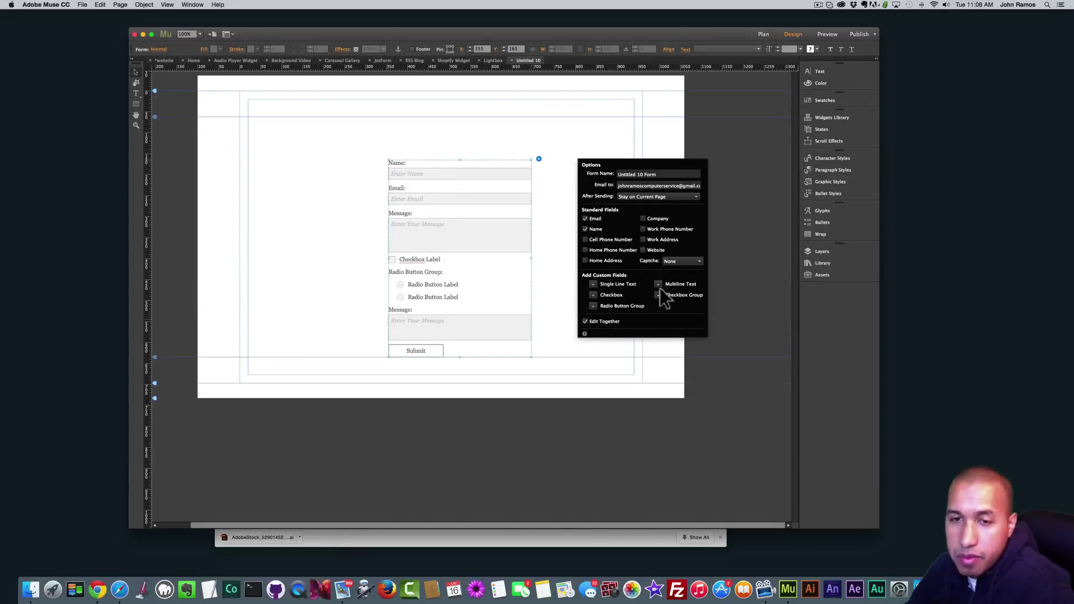
pyautogui.click(659, 295)
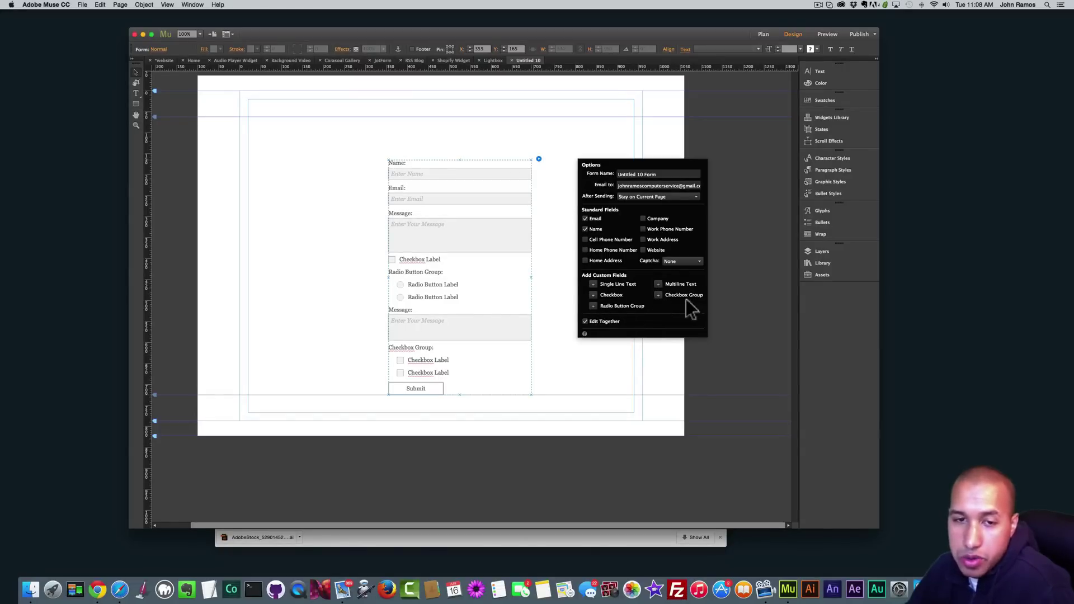
# Preview the page in the browser and test the contact form's radio buttons and checkboxes
pyautogui.click(547, 305)
pyautogui.press('super+shift+e')
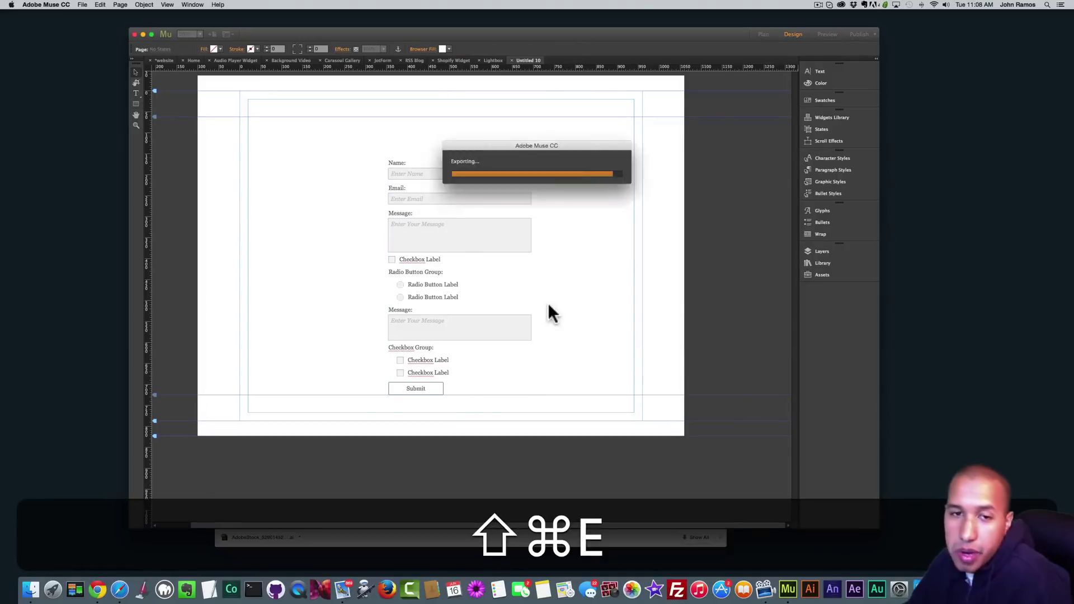
pyautogui.click(430, 375)
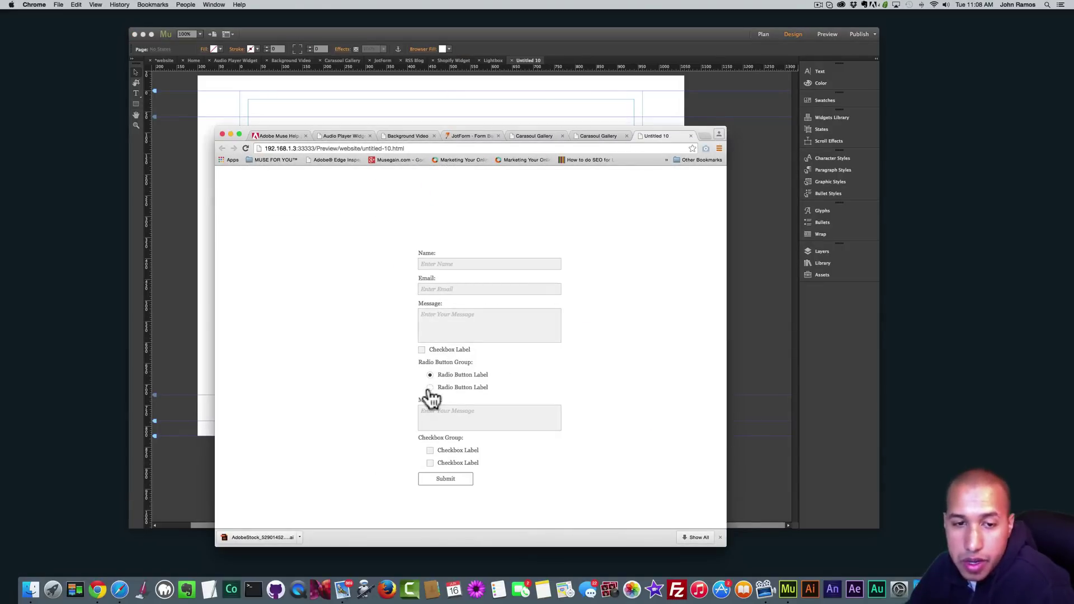
pyautogui.click(430, 387)
pyautogui.click(421, 350)
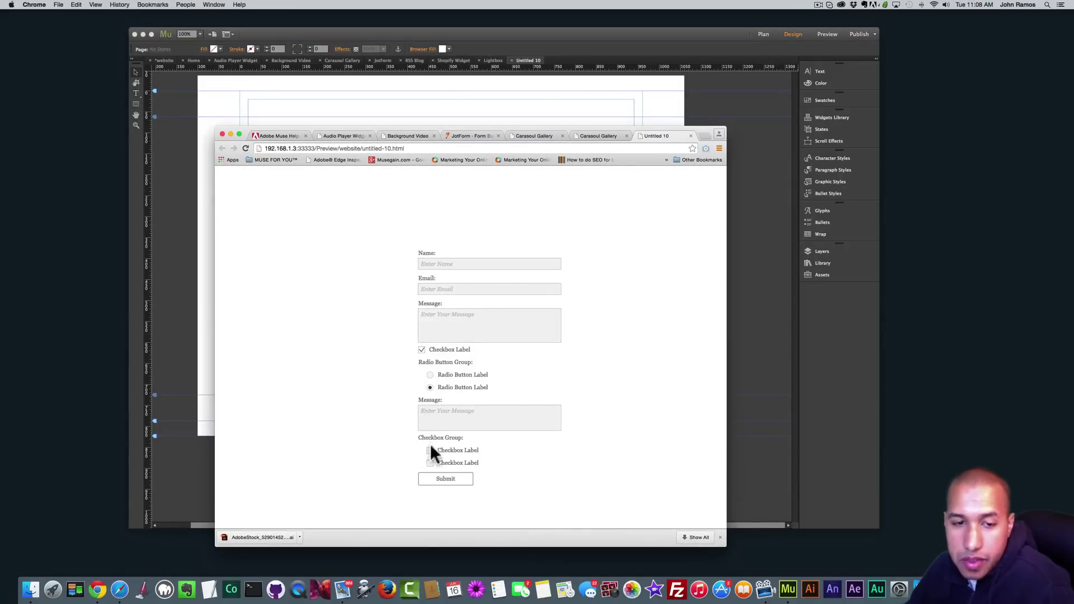
pyautogui.click(429, 463)
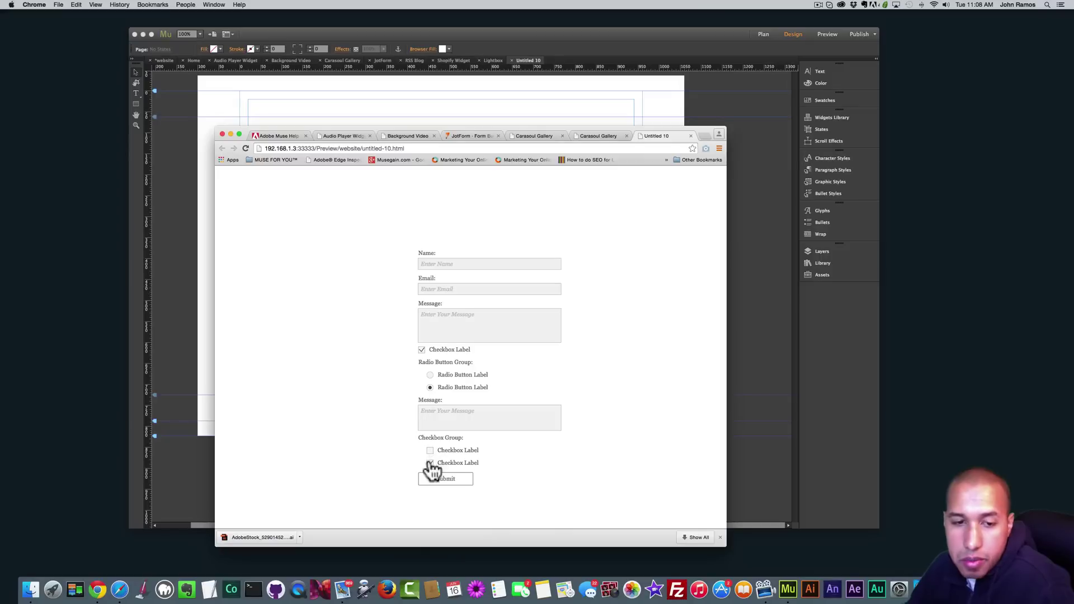
pyautogui.click(430, 463)
pyautogui.click(429, 375)
pyautogui.click(421, 350)
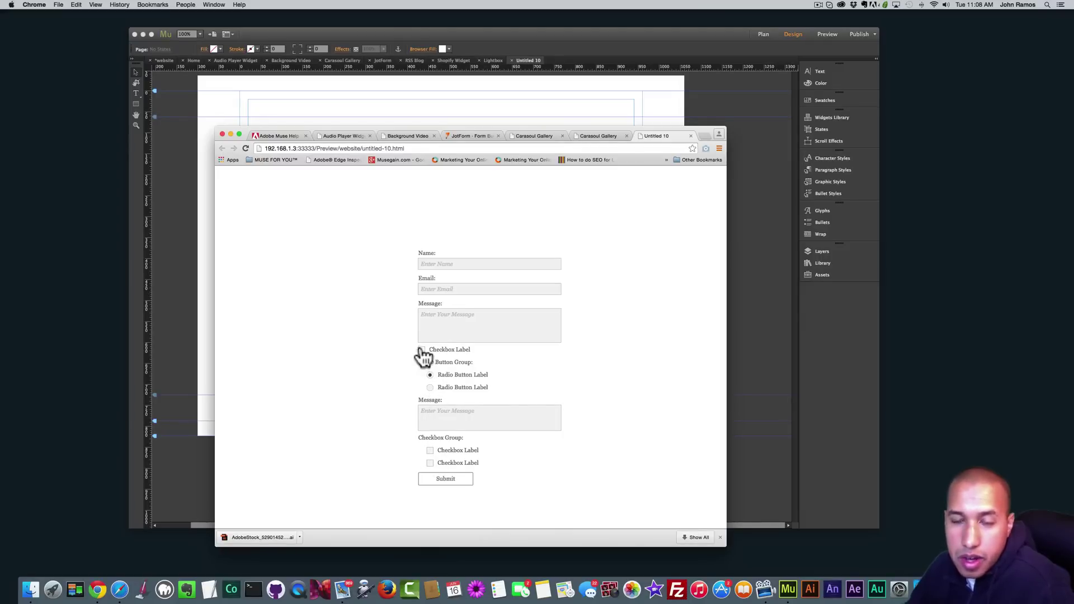
pyautogui.click(428, 387)
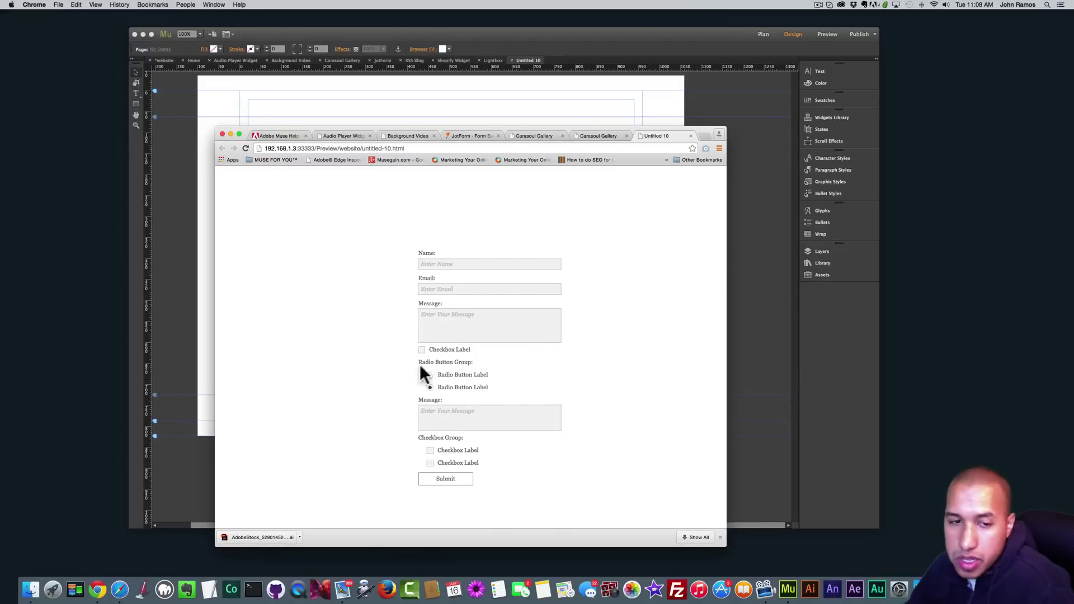
pyautogui.click(430, 375)
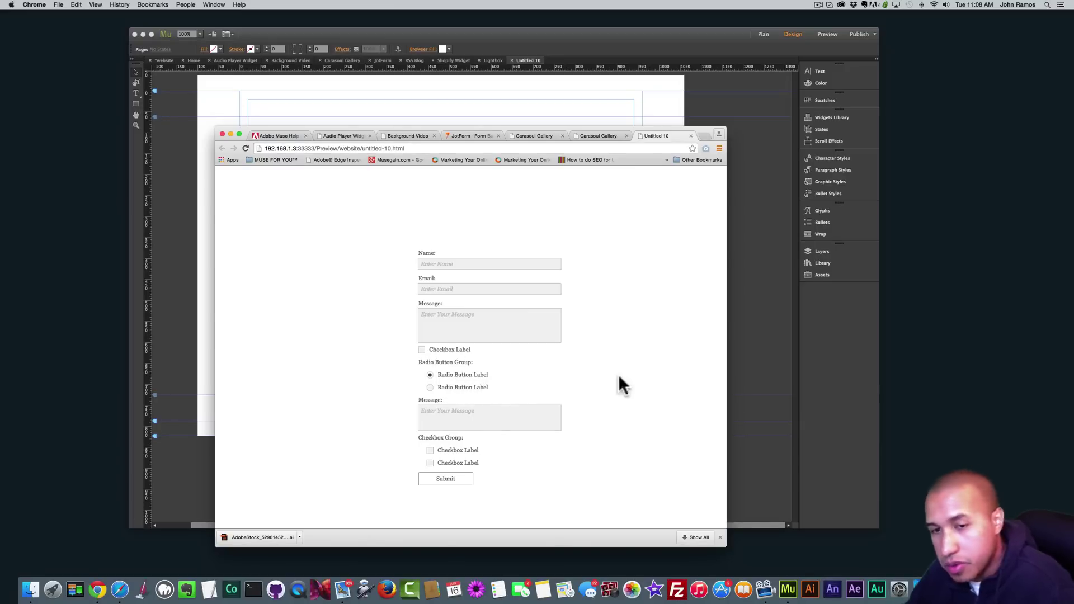
# Retest the radio button group and checkbox group in the browser preview, and return to Adobe Muse
pyautogui.moveTo(728, 339)
pyautogui.mouseDown()
pyautogui.moveTo(700, 342)
pyautogui.moveTo(713, 340)
pyautogui.mouseUp()
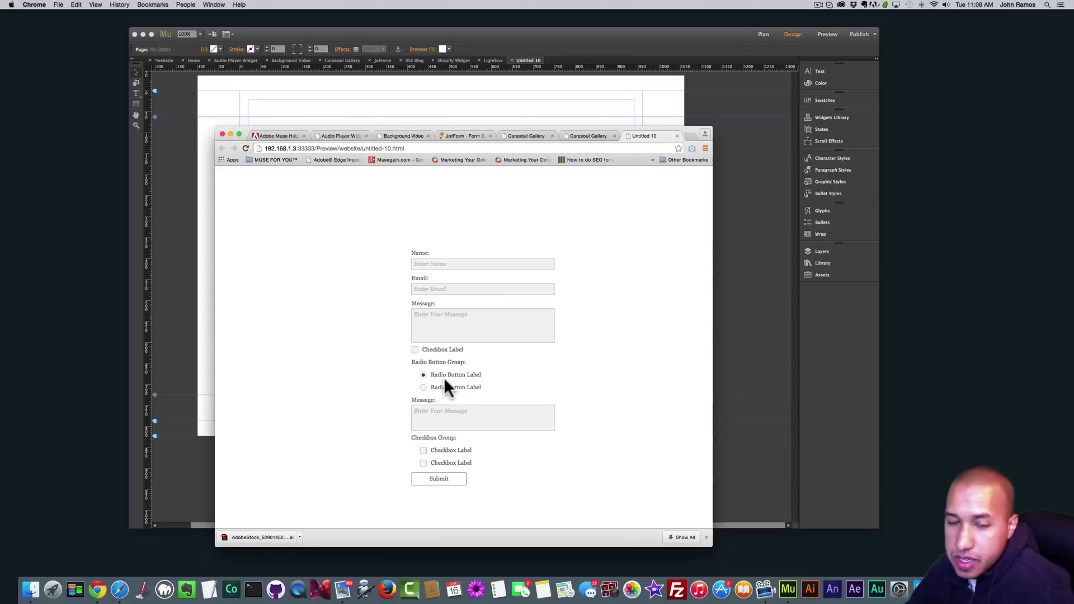
pyautogui.click(425, 388)
pyautogui.click(424, 452)
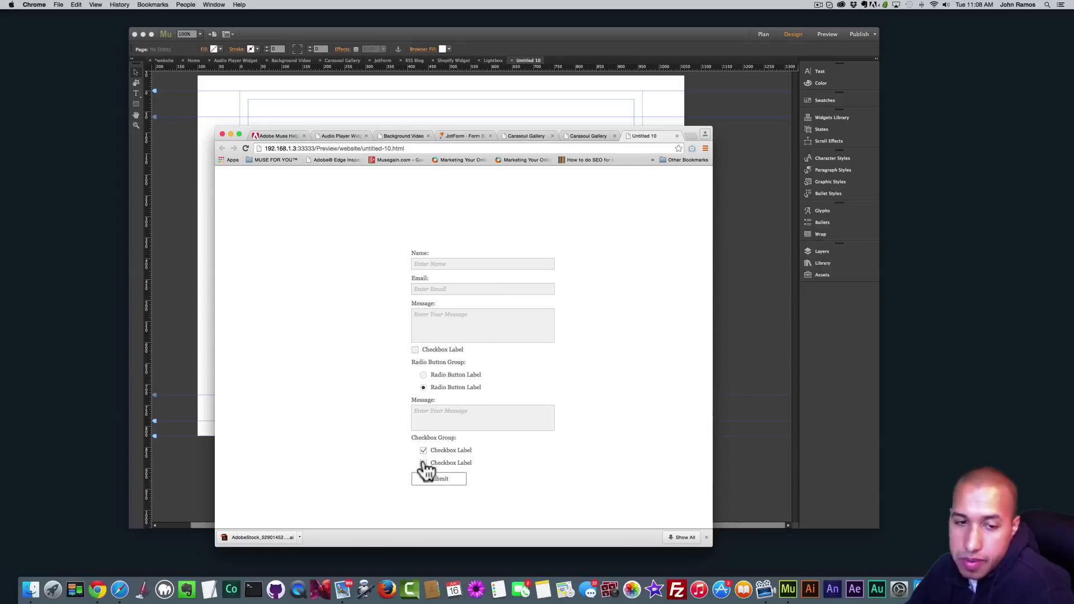
pyautogui.click(423, 451)
pyautogui.click(423, 463)
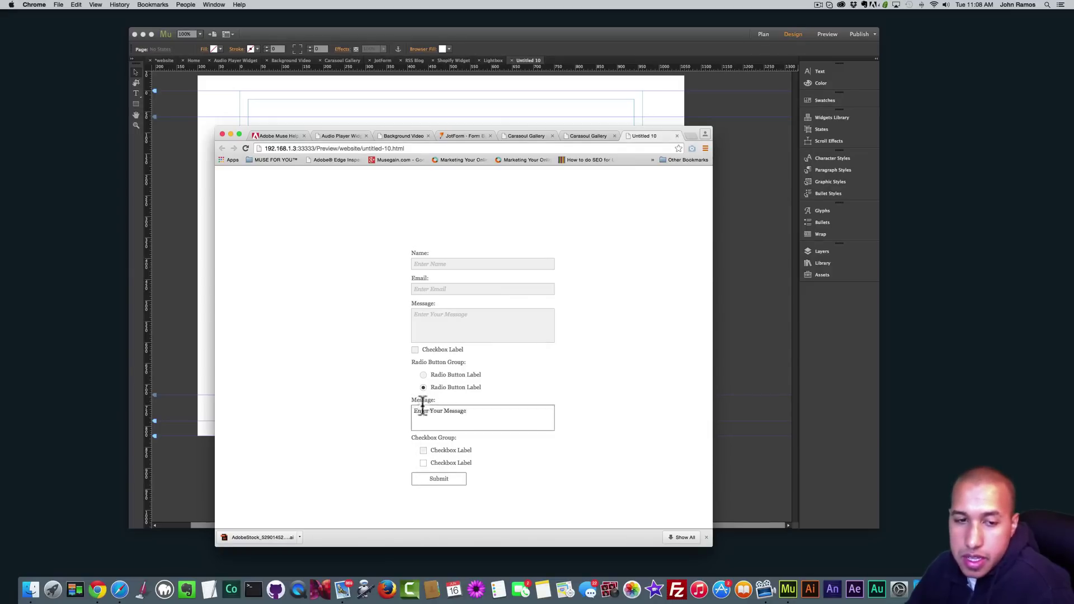
pyautogui.click(423, 375)
pyautogui.click(741, 377)
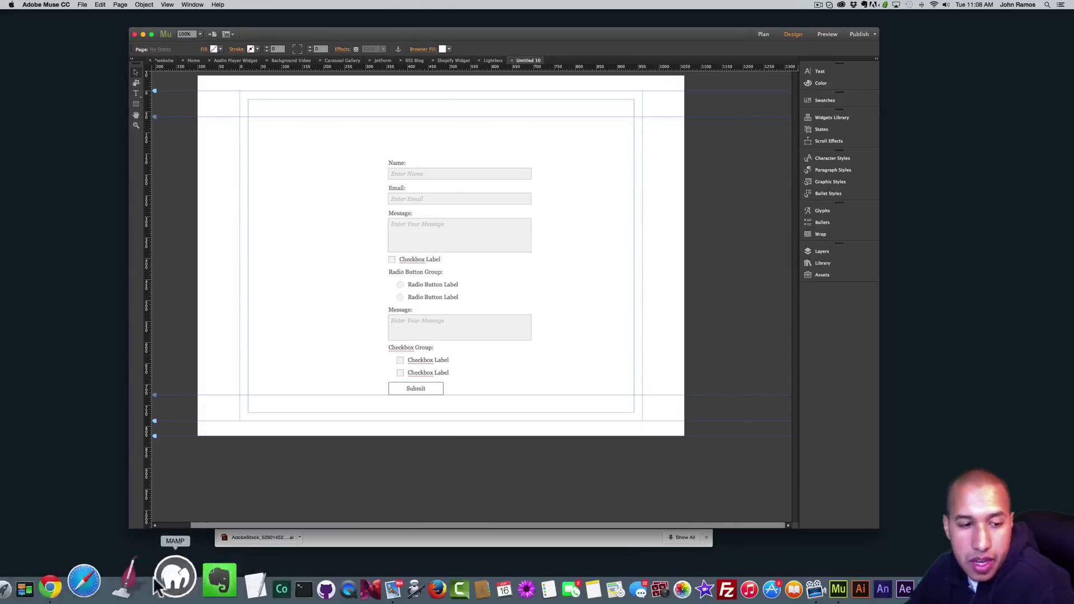
# Switch to Chrome, read the Layer panel enhancements on the Adobe Muse help page, and return to Adobe Muse
pyautogui.click(98, 590)
pyautogui.click(287, 136)
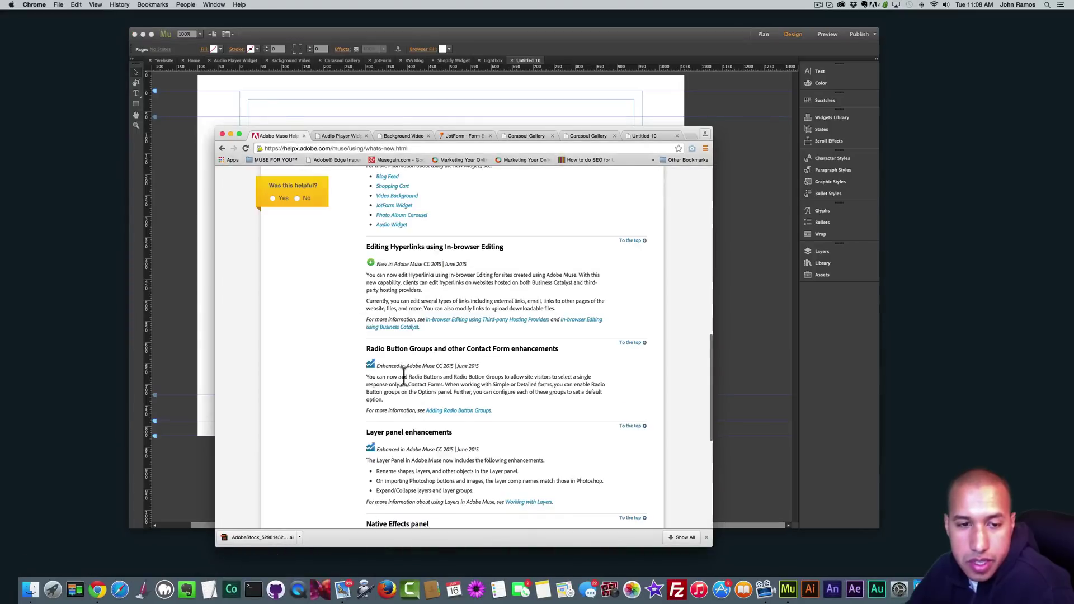
pyautogui.scroll(-3, 417, 381)
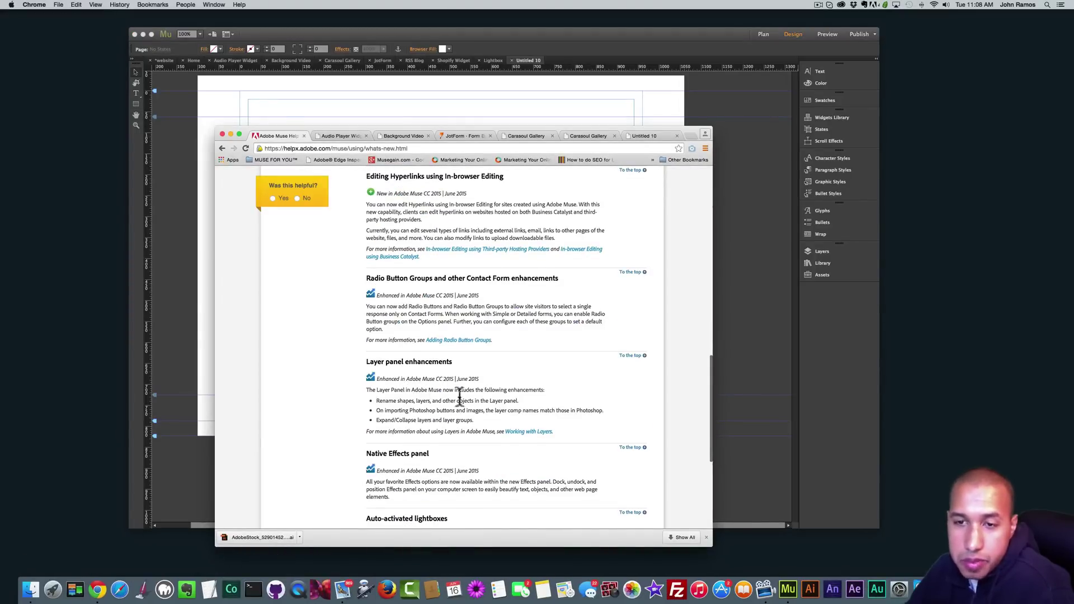
pyautogui.click(822, 255)
# Rename the contact form object inside Layer 1 as Form1
pyautogui.click(821, 251)
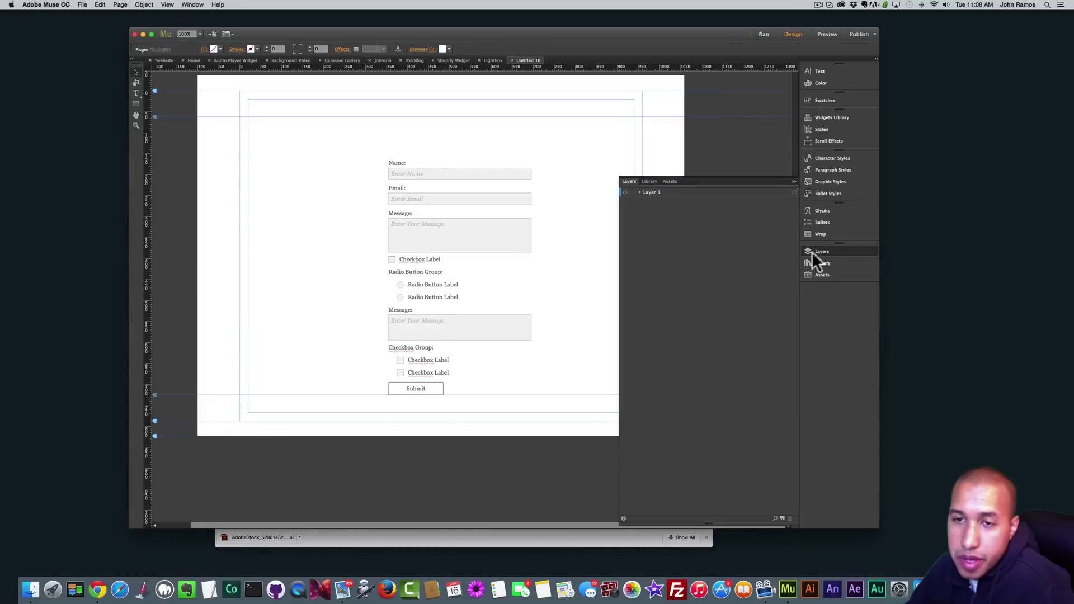
pyautogui.click(640, 192)
pyautogui.doubleClick(664, 202)
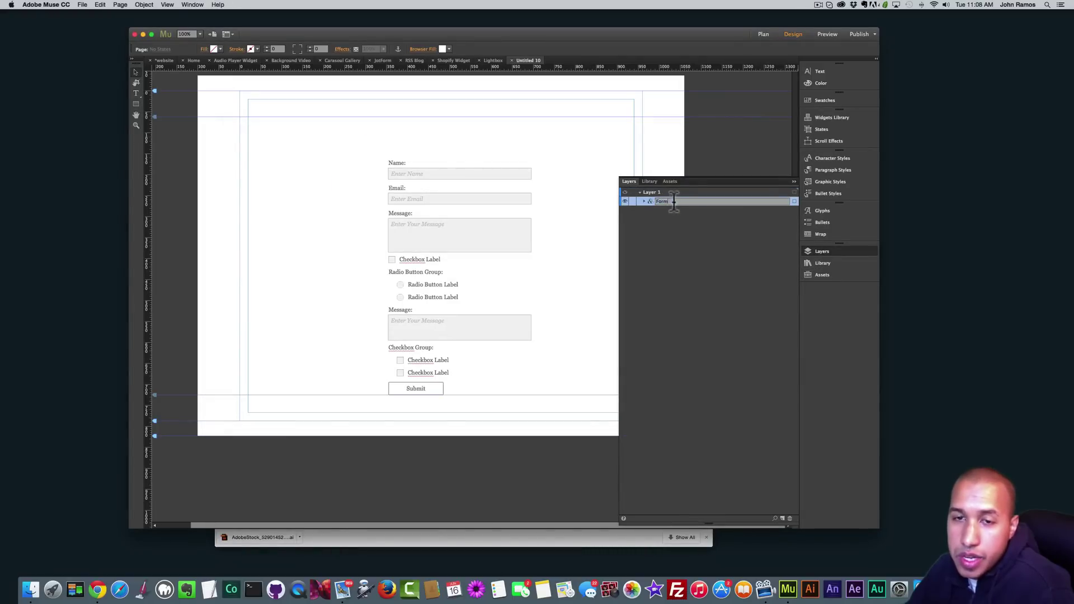
pyautogui.press('Return')
pyautogui.doubleClick(664, 200)
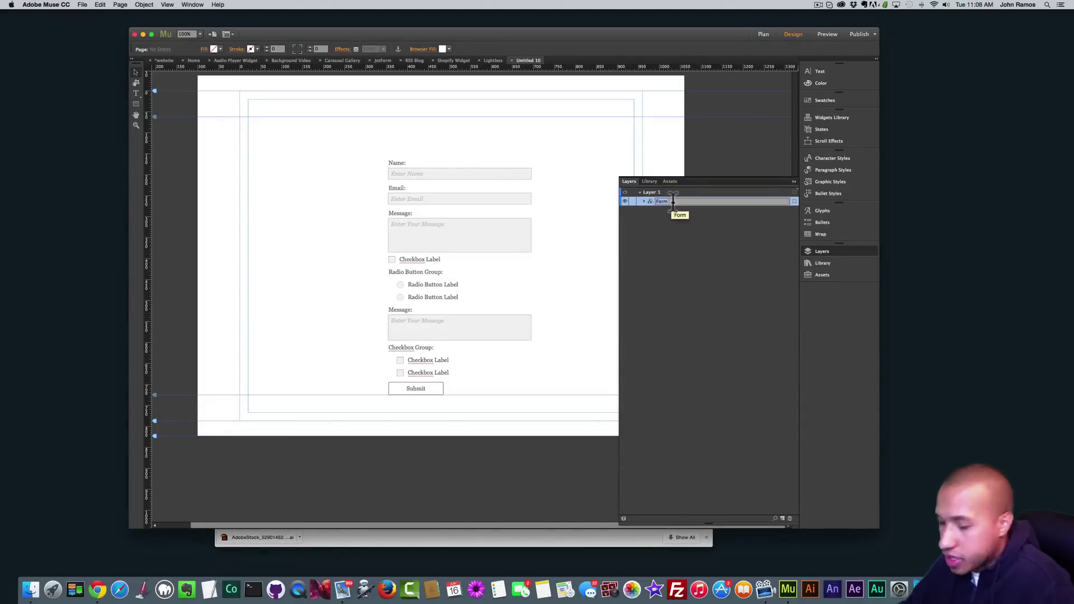
pyautogui.write('From')
pyautogui.press('BackSpace')
pyautogui.press('BackSpace')
pyautogui.press('BackSpace')
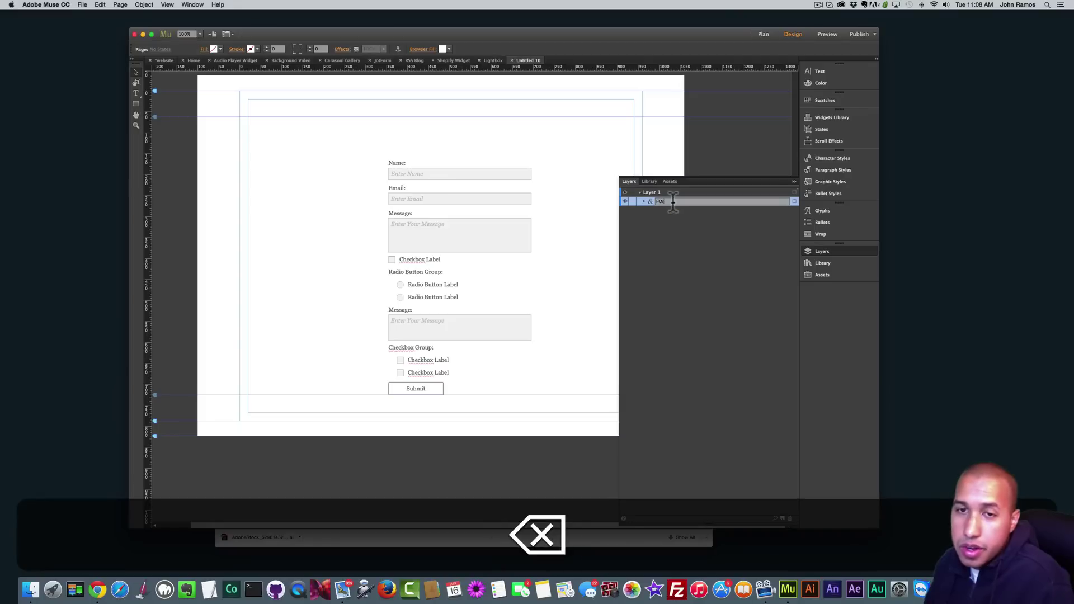
pyautogui.write('orml')
# Expand Form1, check that its form fields, radio button group and Submit text can be renamed, and close the layers list
pyautogui.click(645, 201)
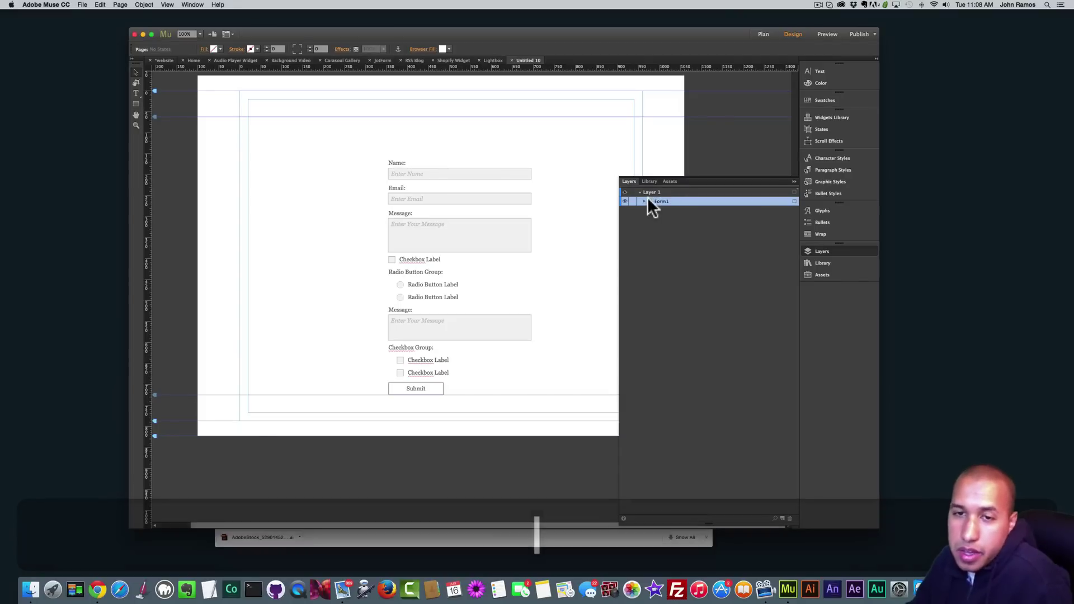
pyautogui.click(678, 229)
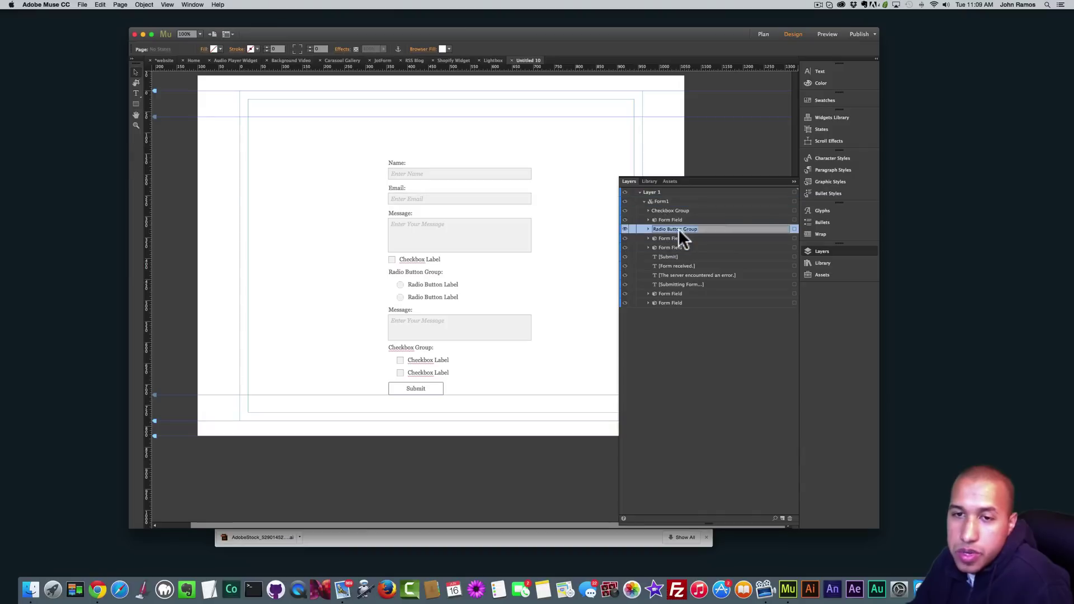
pyautogui.doubleClick(682, 237)
pyautogui.click(683, 247)
pyautogui.click(682, 257)
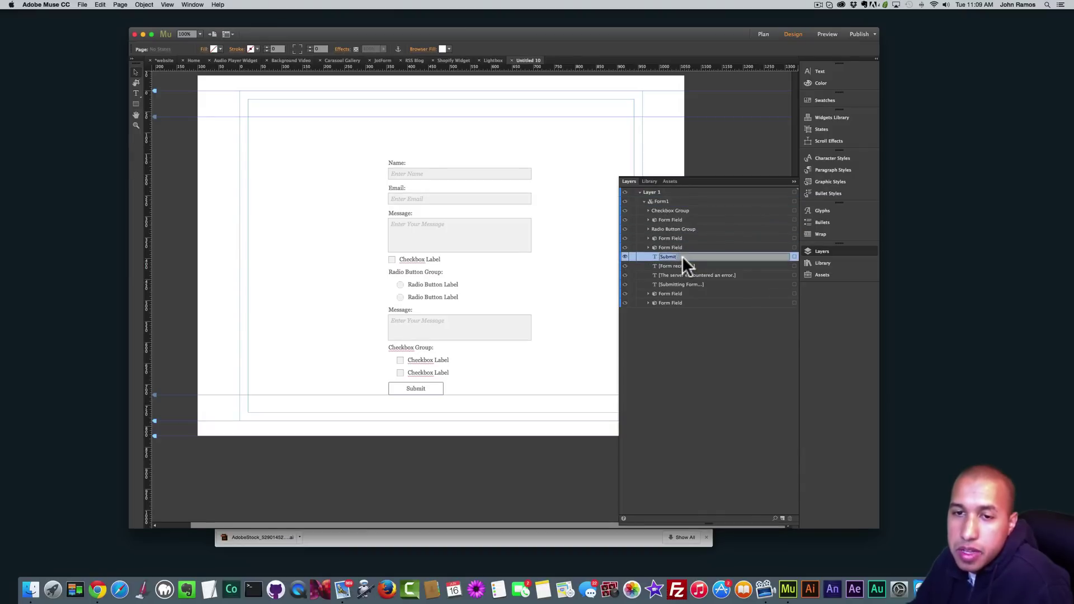
pyautogui.click(684, 248)
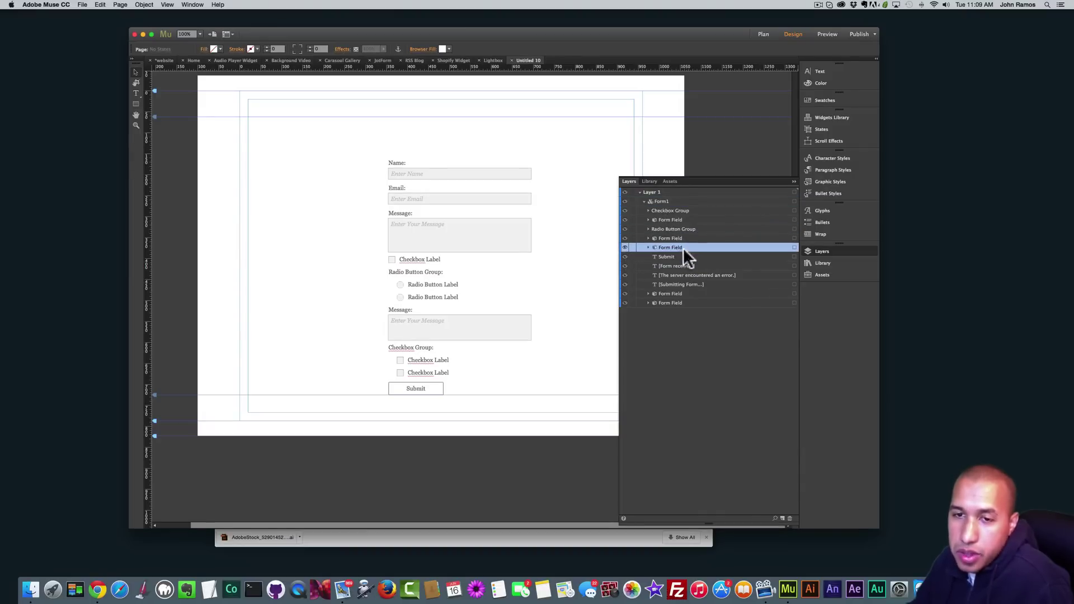
pyautogui.click(824, 250)
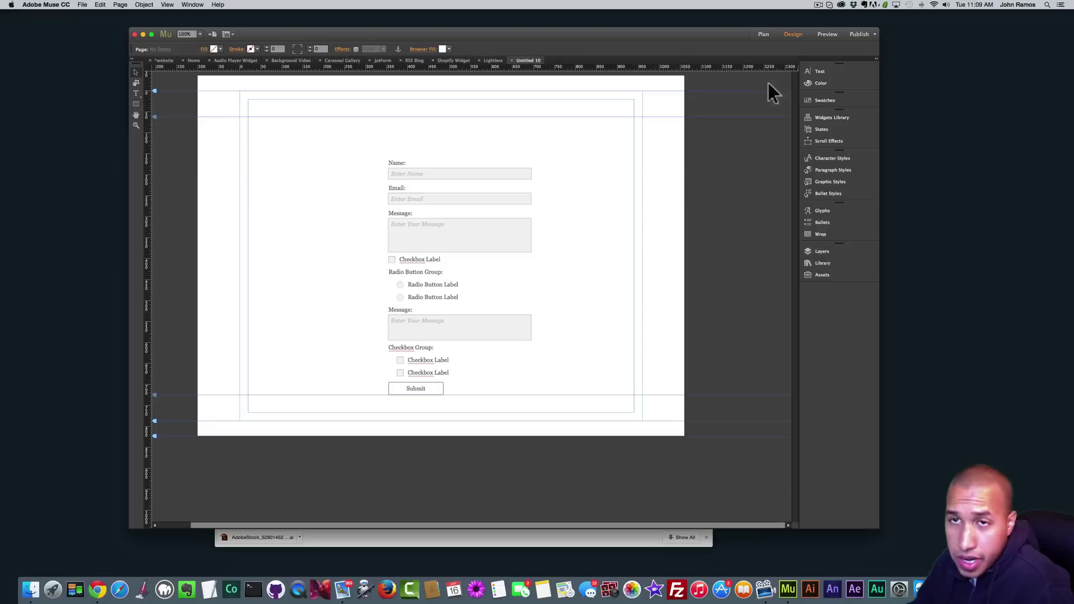
# On the Audio Player Widget page, rename the audio player object inside Layer 1 as Audio
pyautogui.click(234, 60)
pyautogui.click(490, 198)
pyautogui.click(822, 251)
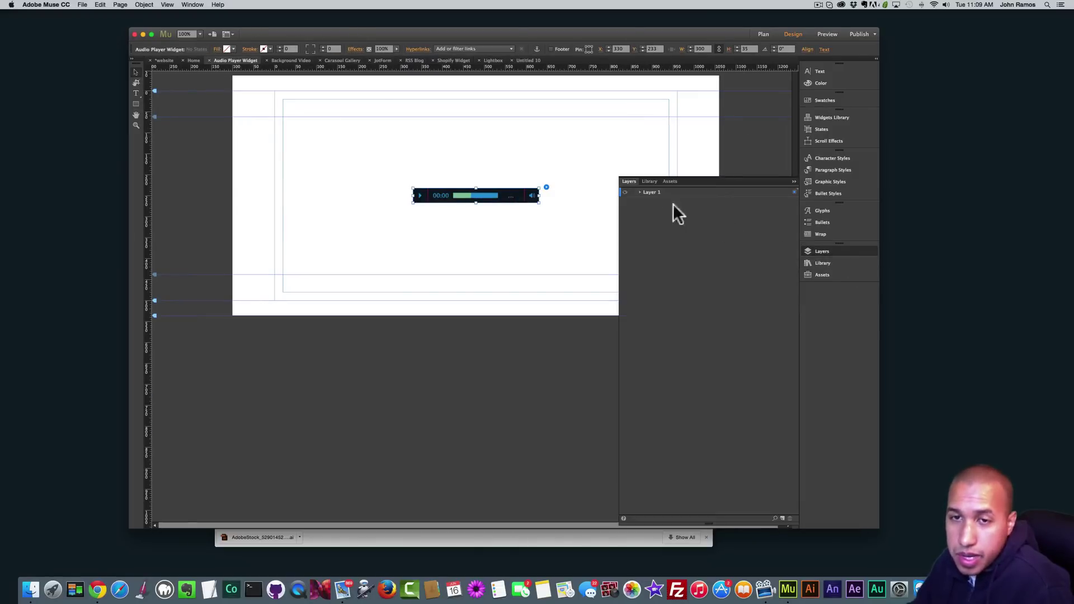
pyautogui.click(640, 192)
pyautogui.click(674, 202)
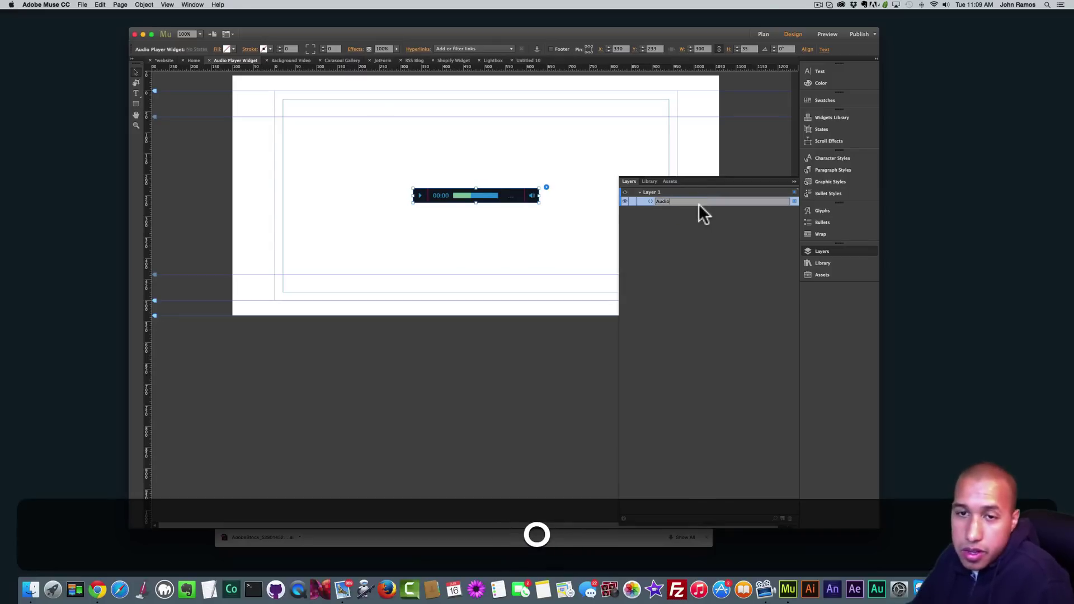
pyautogui.press('Return')
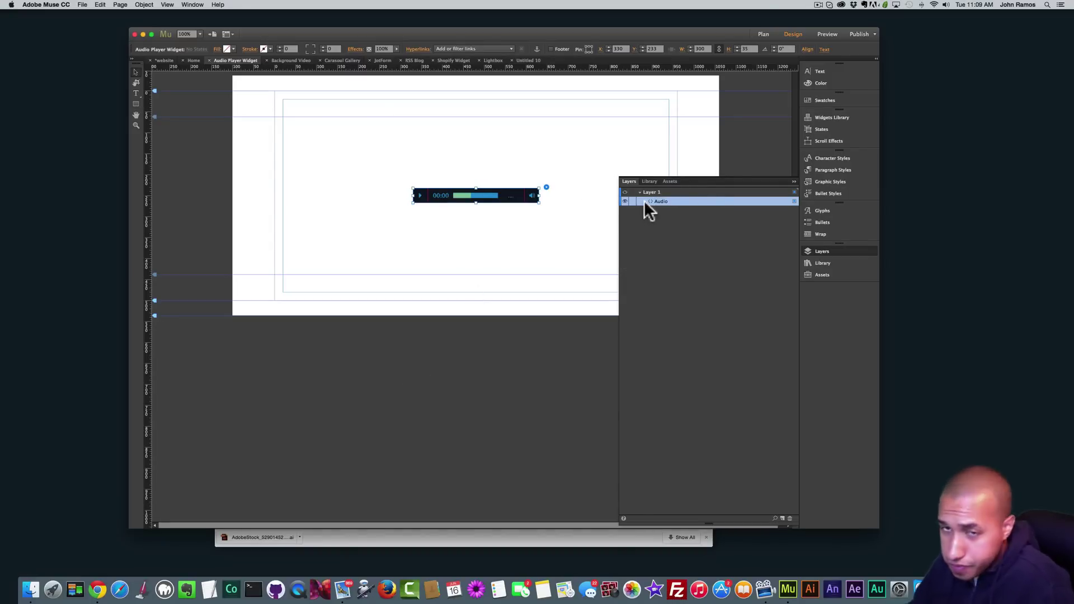
# Switch to Chrome, read the Layer panel and Native Effects panel notes on the help page, and return to Adobe Muse
pyautogui.click(84, 585)
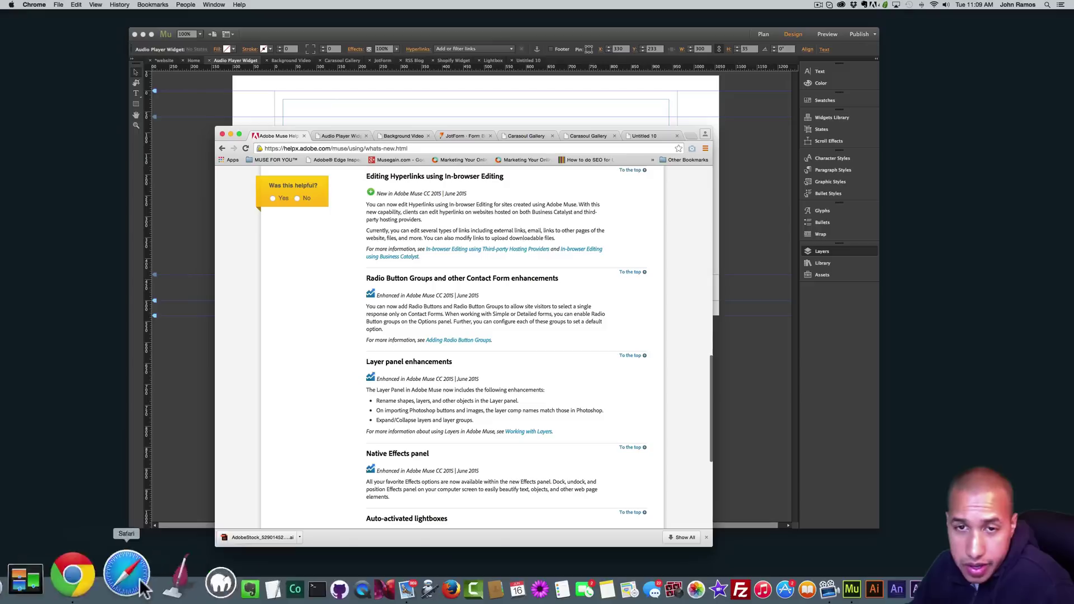
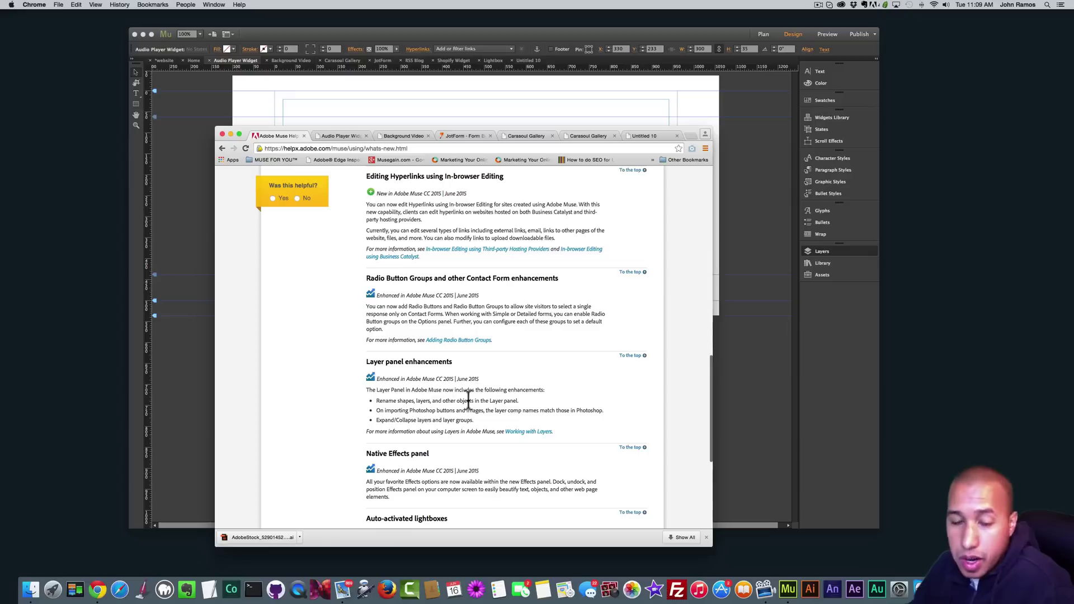
pyautogui.scroll(-2, 465, 412)
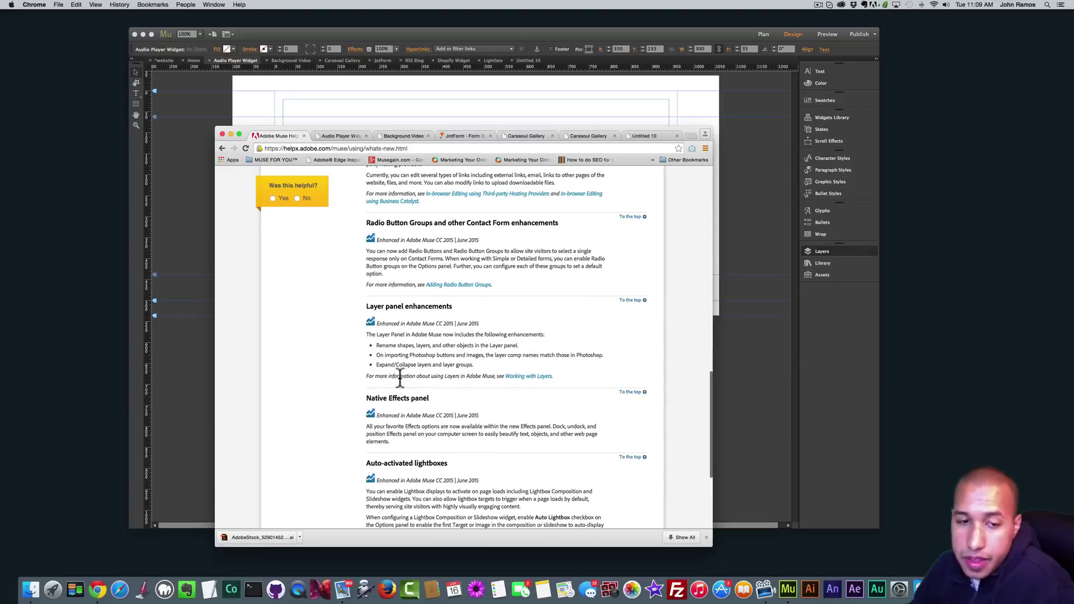
pyautogui.click(762, 322)
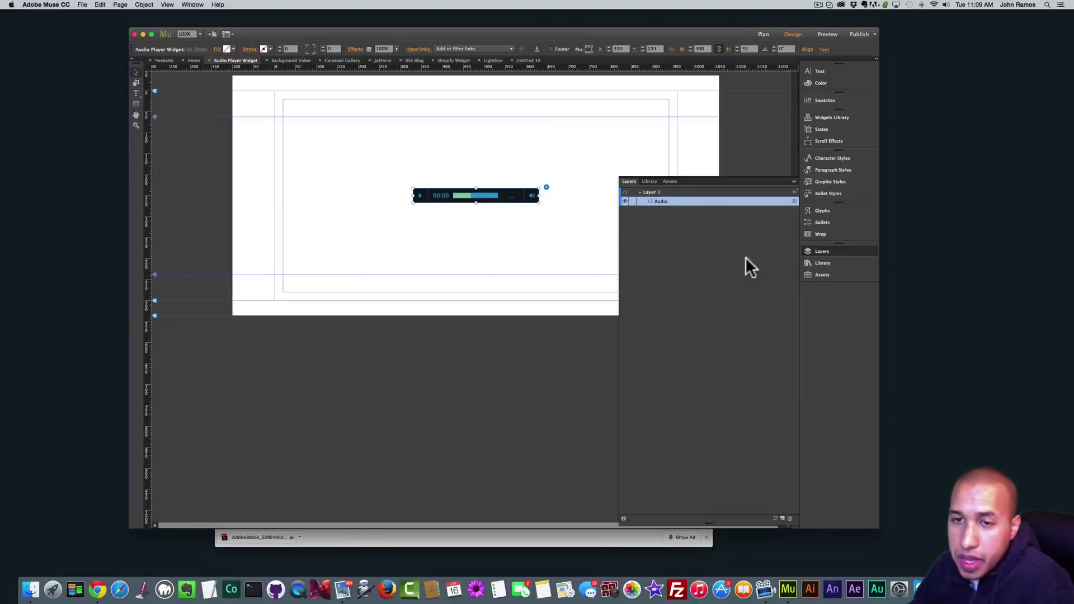
# Examine the Shadow and Glow options among the effects, and close the layers list
pyautogui.click(343, 50)
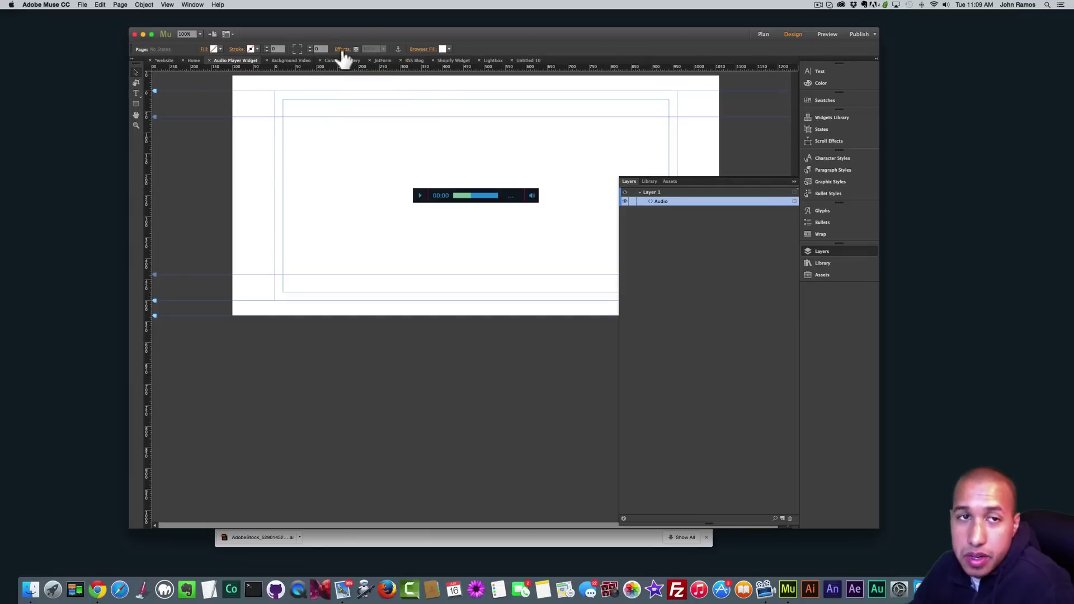
pyautogui.click(343, 50)
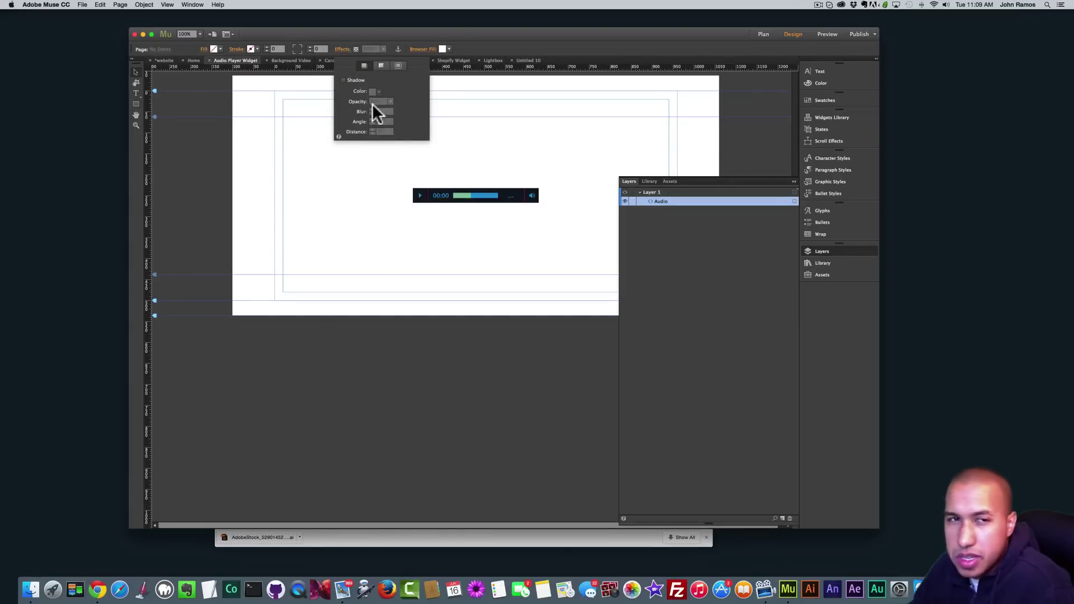
pyautogui.click(364, 65)
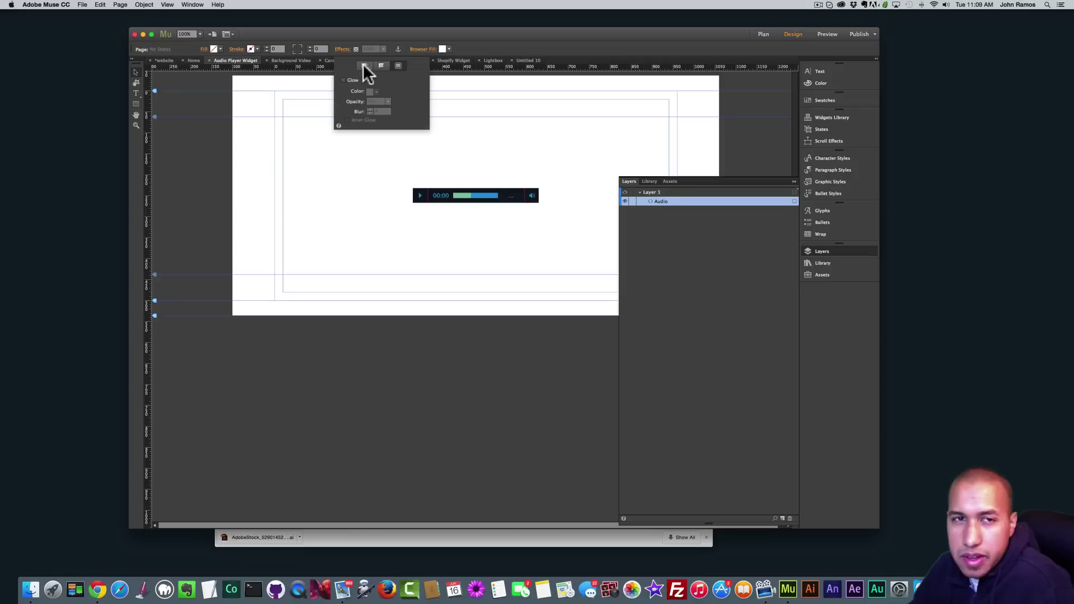
pyautogui.click(362, 65)
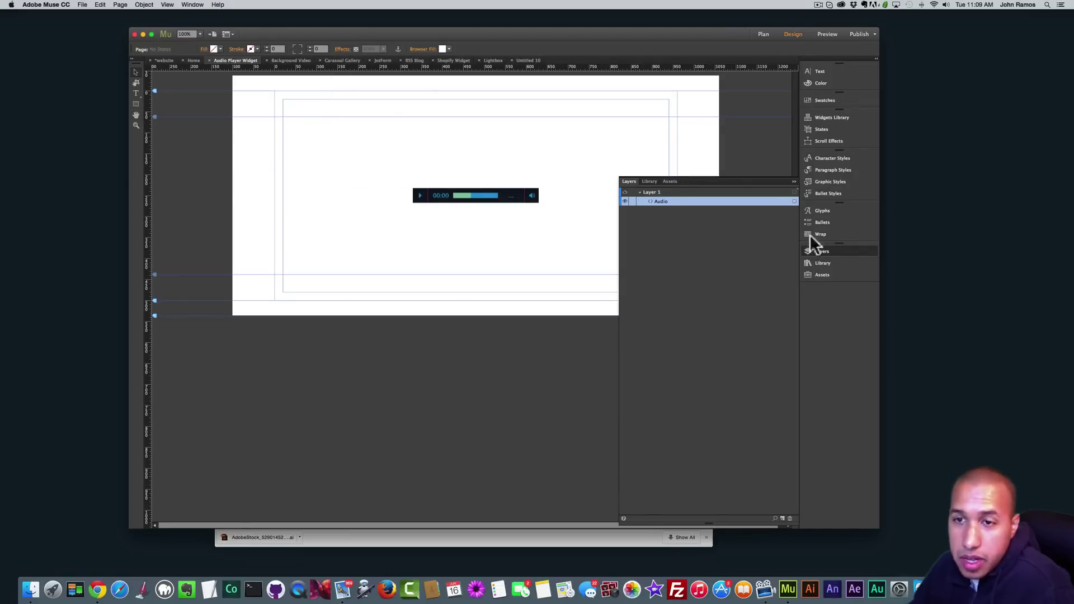
pyautogui.click(833, 251)
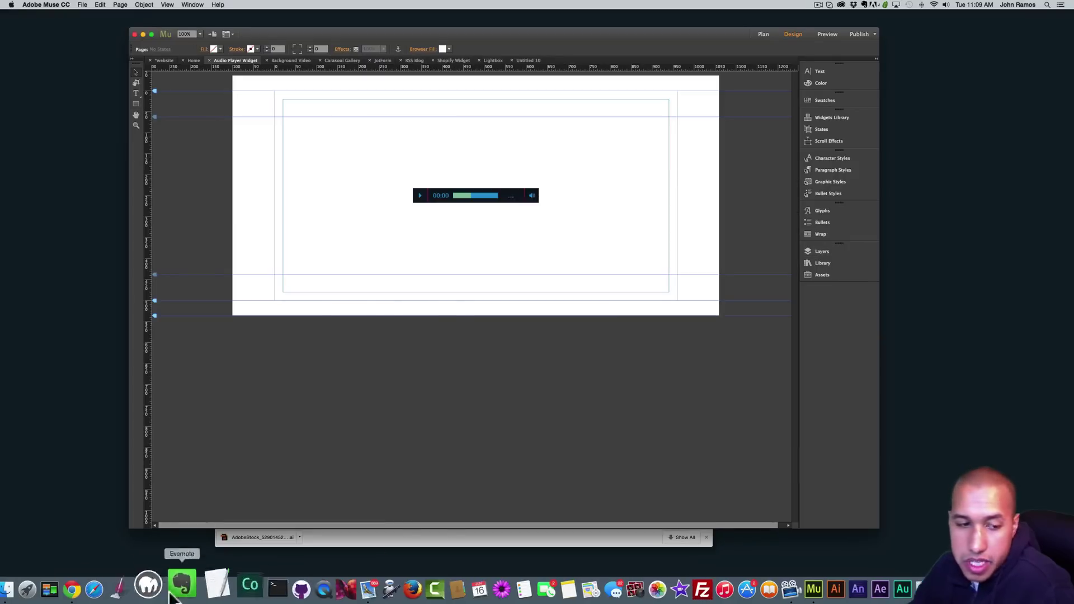
# Switch to Chrome, read the Auto-activated lightboxes section of the help page, and return to Adobe Muse
pyautogui.click(105, 595)
pyautogui.scroll(-5, 388, 418)
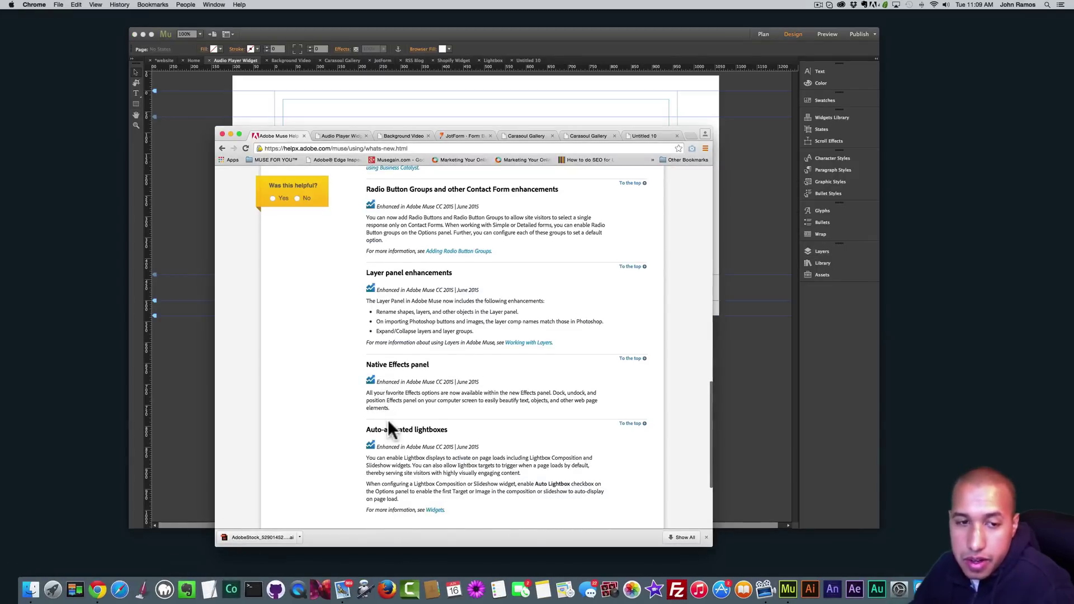
pyautogui.scroll(-3, 389, 419)
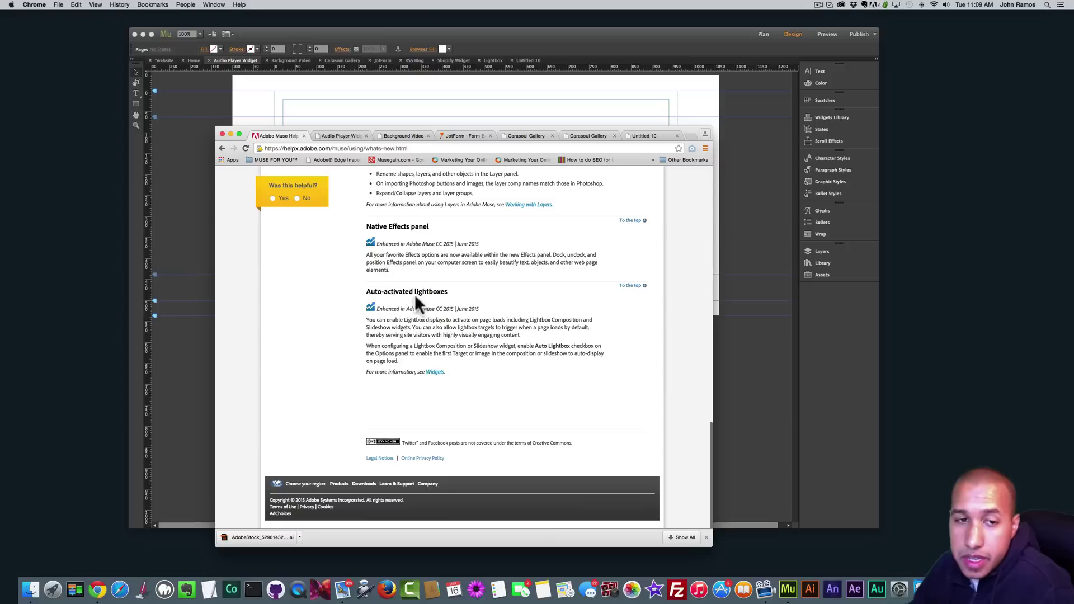
pyautogui.click(758, 252)
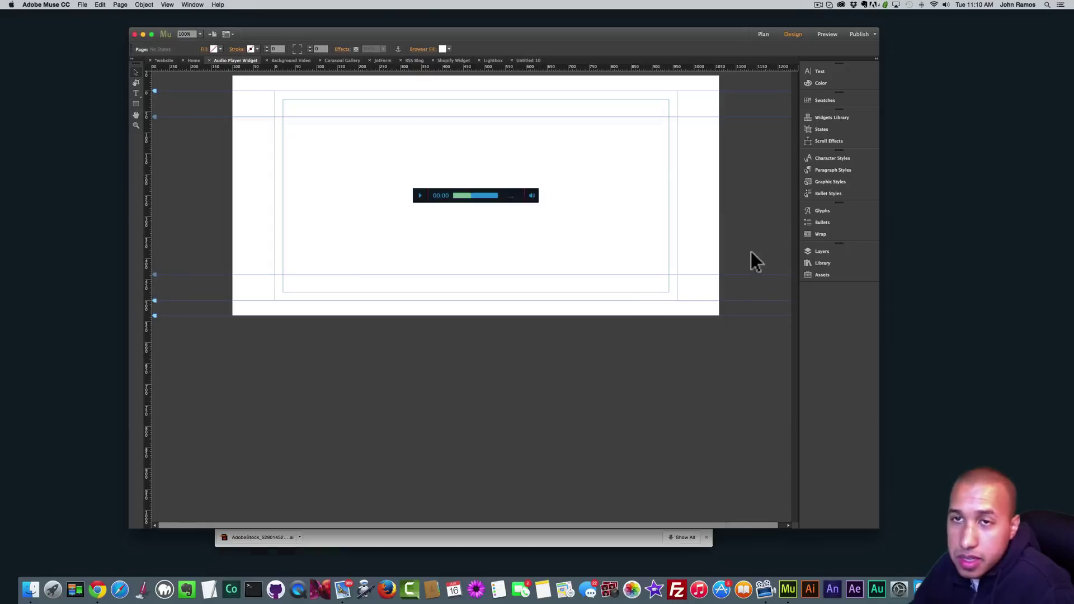
# Open the Lightbox page, select its slideshow, and look through the slideshow widget types available for insertion
pyautogui.click(764, 34)
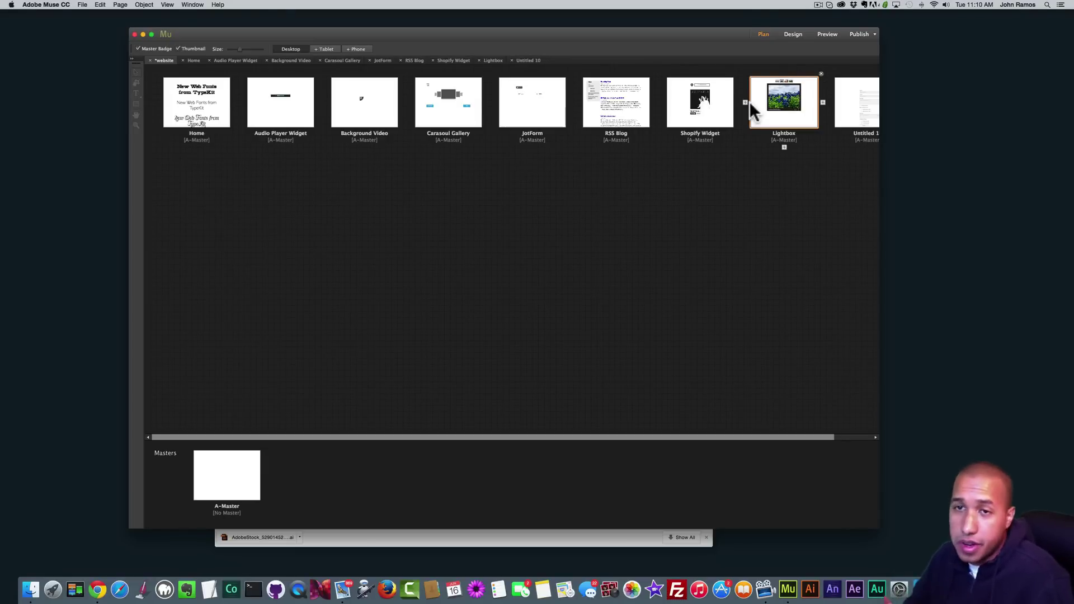
pyautogui.doubleClick(784, 111)
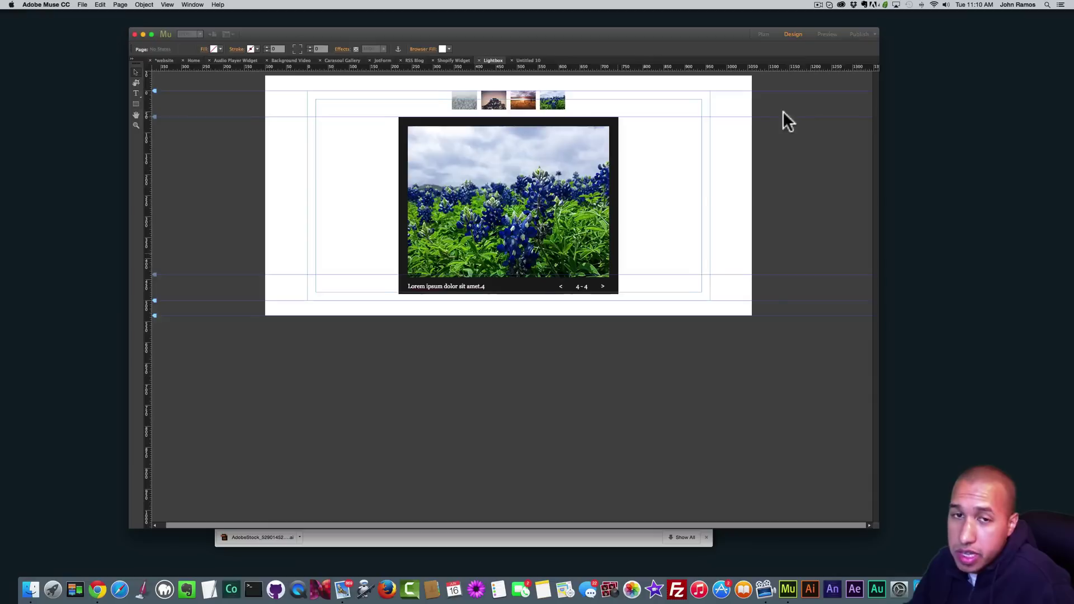
pyautogui.click(467, 196)
pyautogui.click(144, 4)
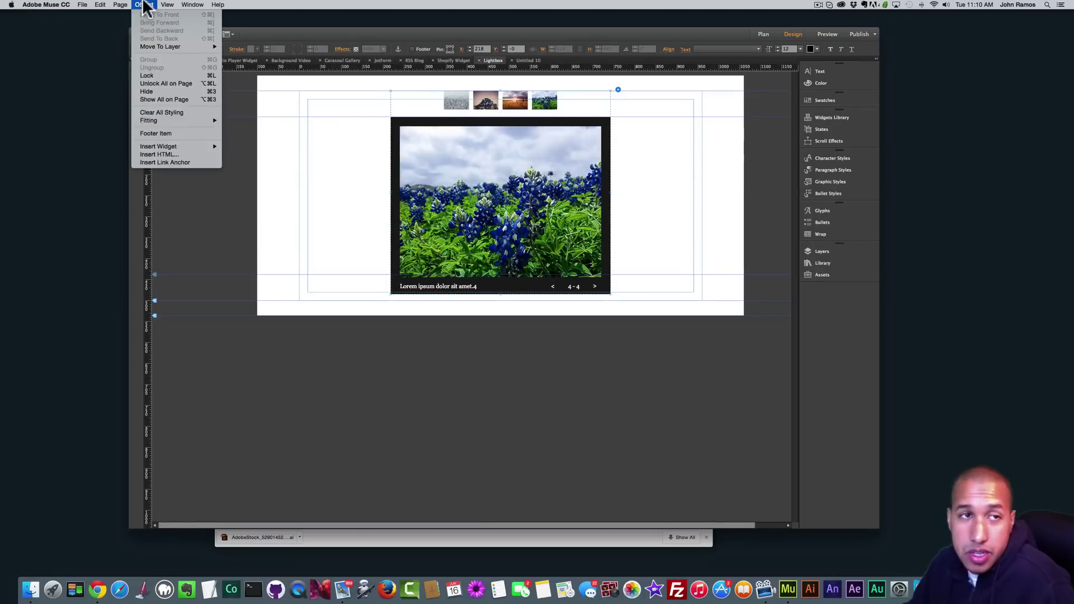
pyautogui.moveTo(195, 147)
pyautogui.moveTo(261, 191)
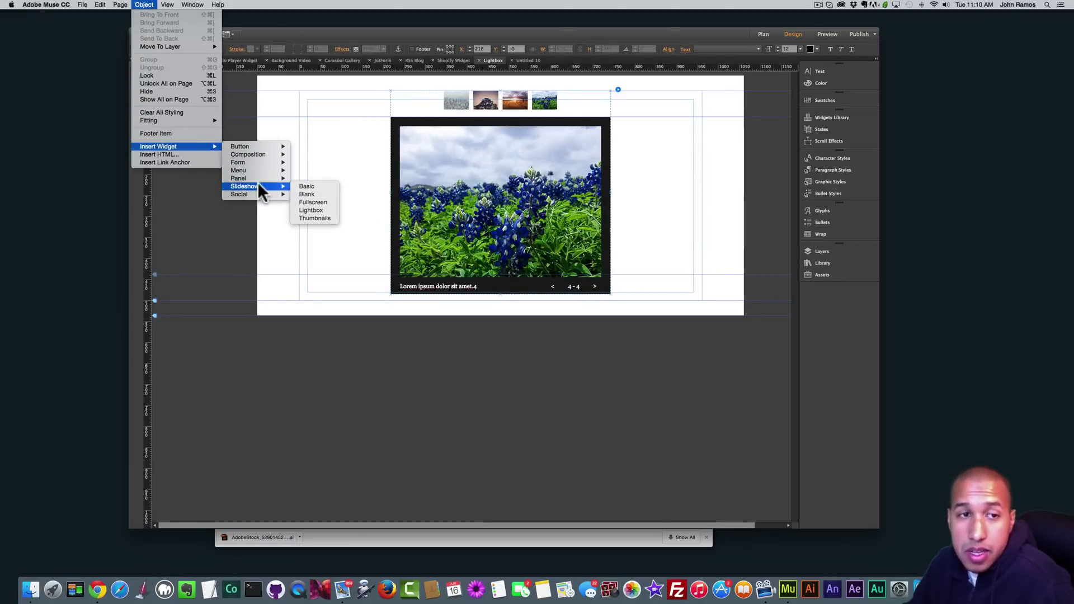
pyautogui.click(350, 159)
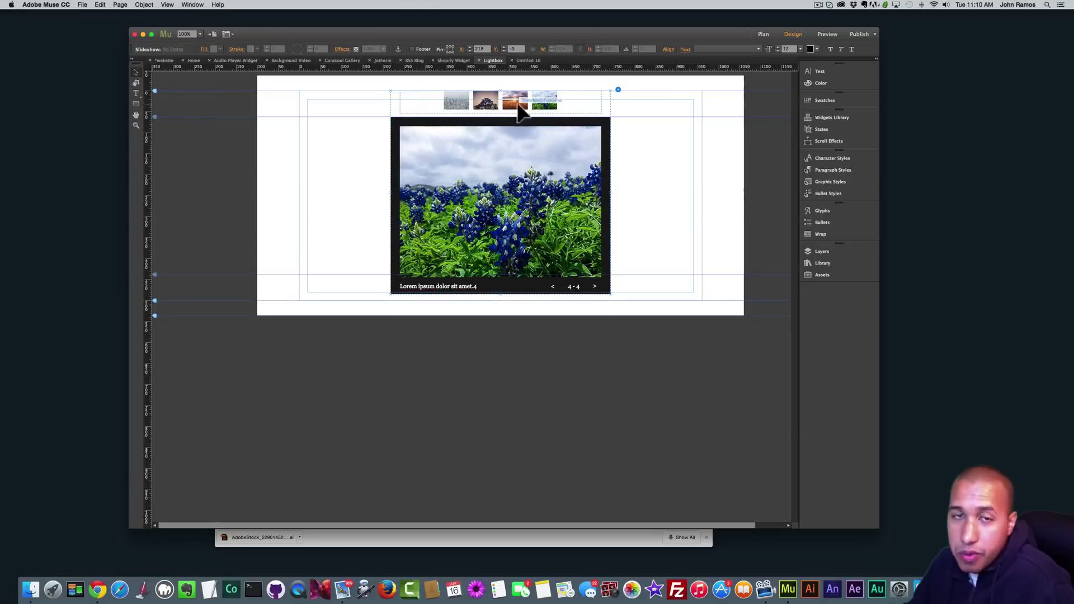
# Open the options of the lightbox slideshow to view its layout settings
pyautogui.click(620, 211)
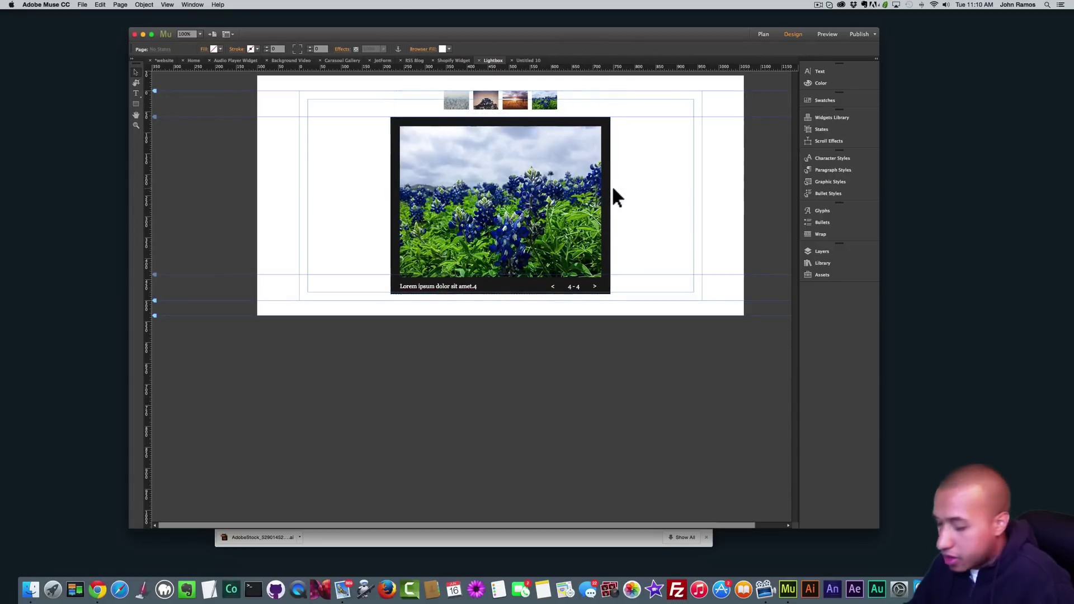
pyautogui.click(597, 147)
pyautogui.click(617, 89)
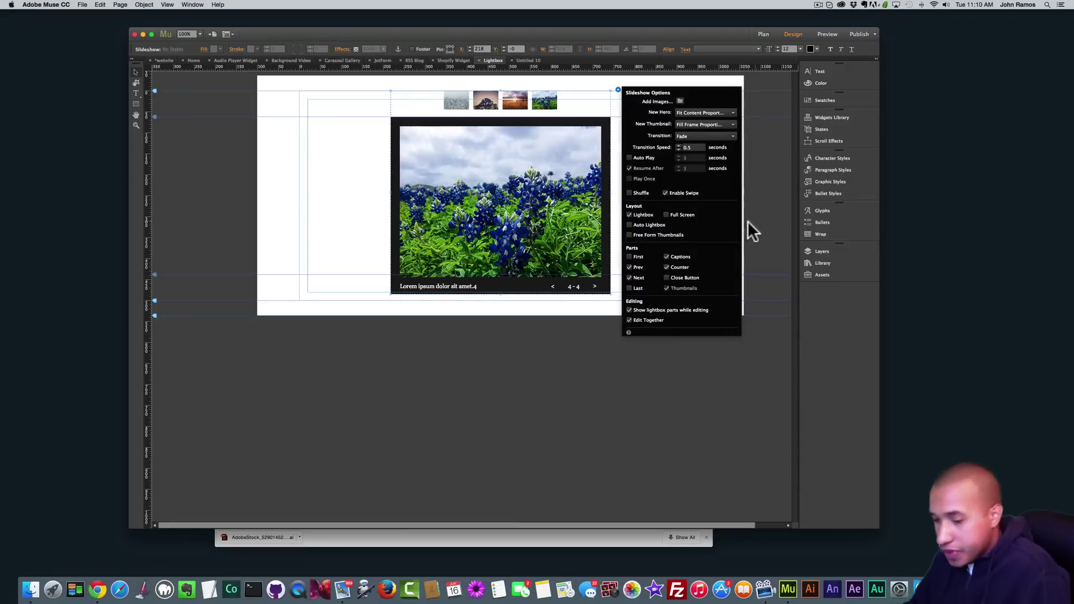
# Preview the Lightbox page in the browser and open the slideshow images one by one from their thumbnails
pyautogui.press('shift+super+e')
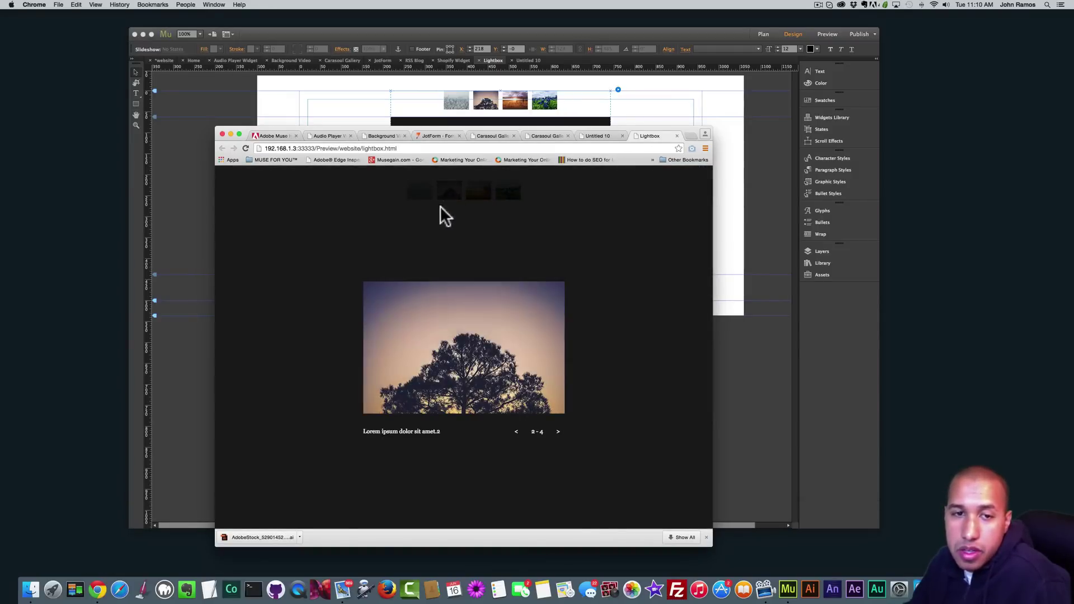
pyautogui.click(499, 230)
pyautogui.click(480, 196)
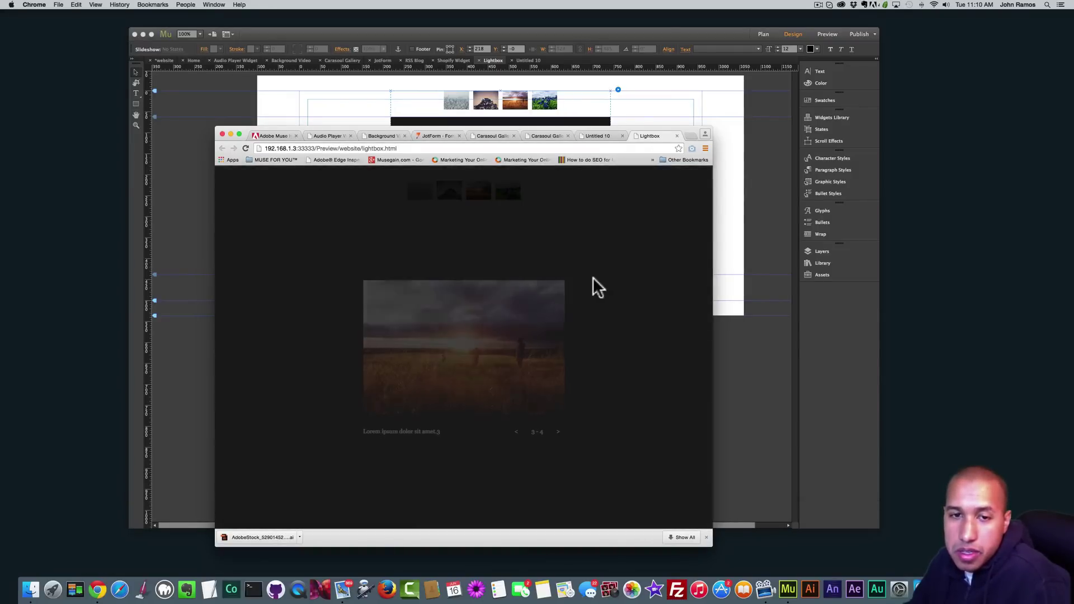
pyautogui.click(536, 234)
pyautogui.click(507, 193)
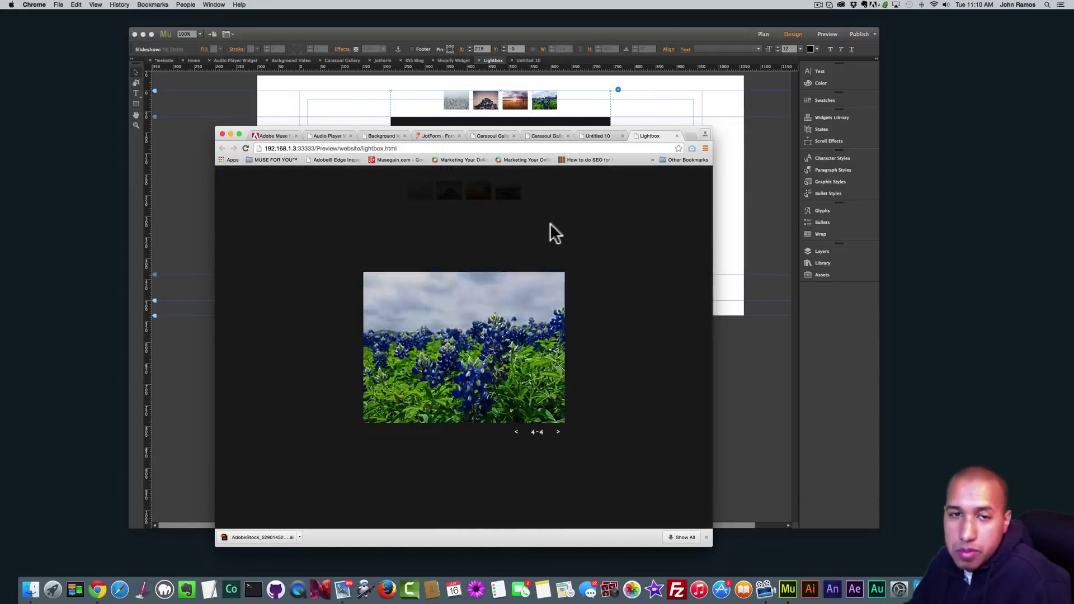
pyautogui.click(550, 229)
pyautogui.click(419, 200)
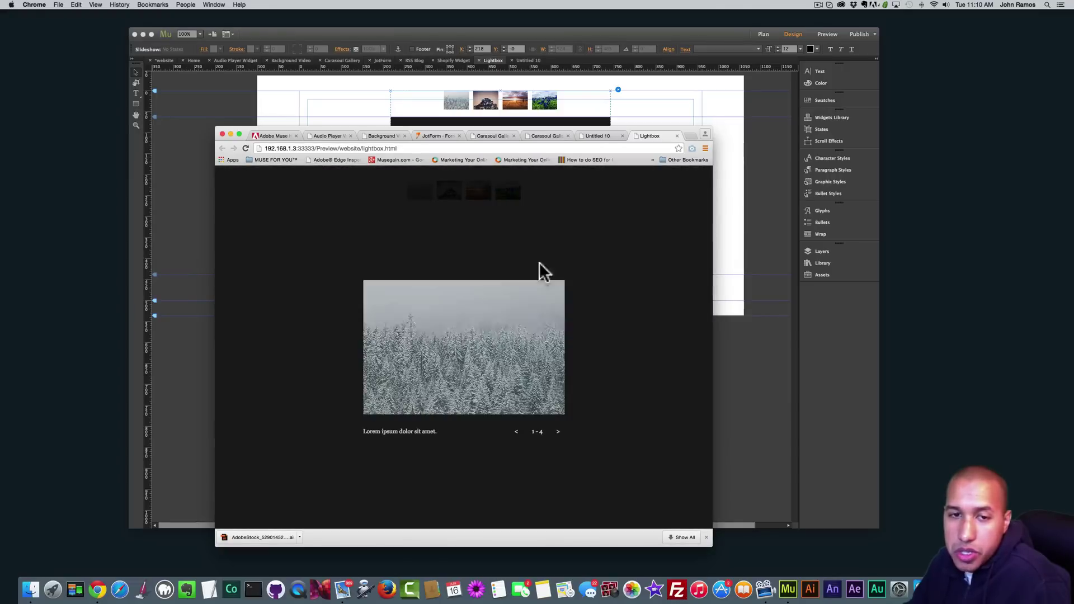
# Close the previewed lightbox, return to Adobe Muse, and enable Auto Lightbox in the options of the Lightbox page's slideshow
pyautogui.click(581, 267)
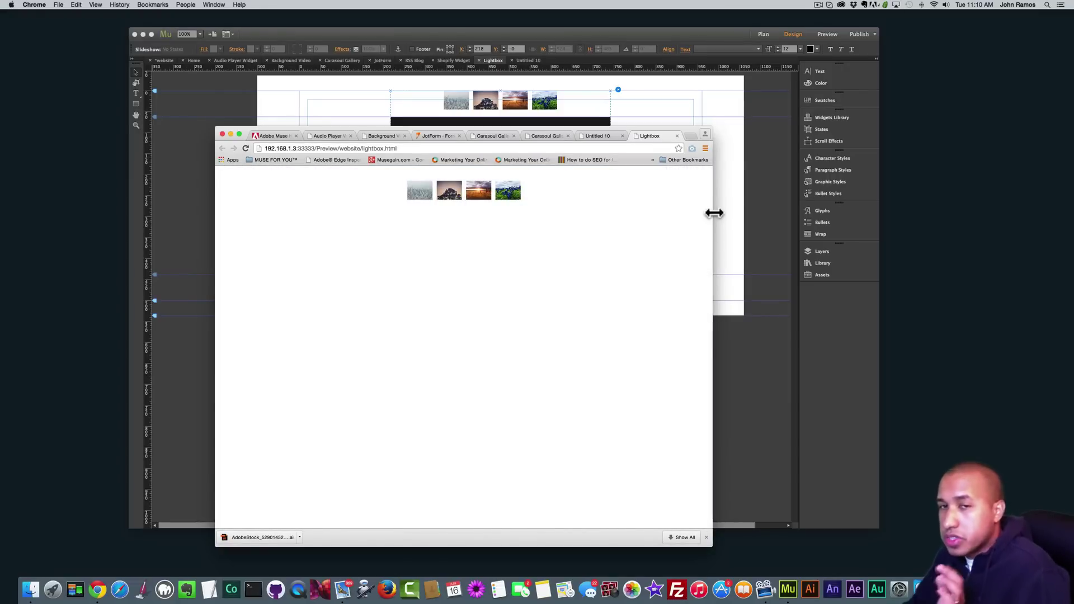
pyautogui.click(715, 217)
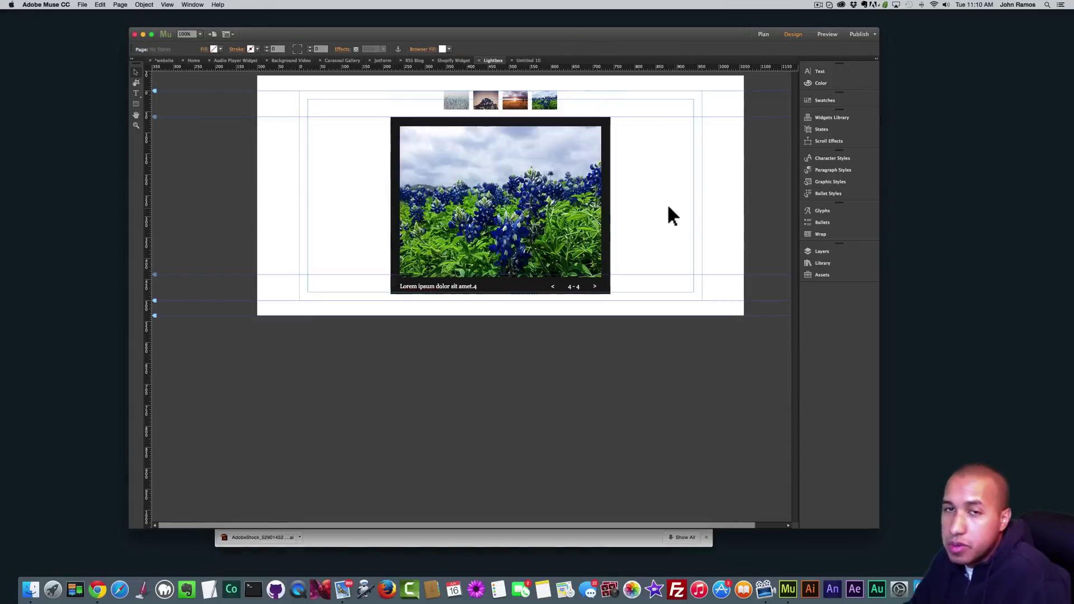
pyautogui.click(579, 176)
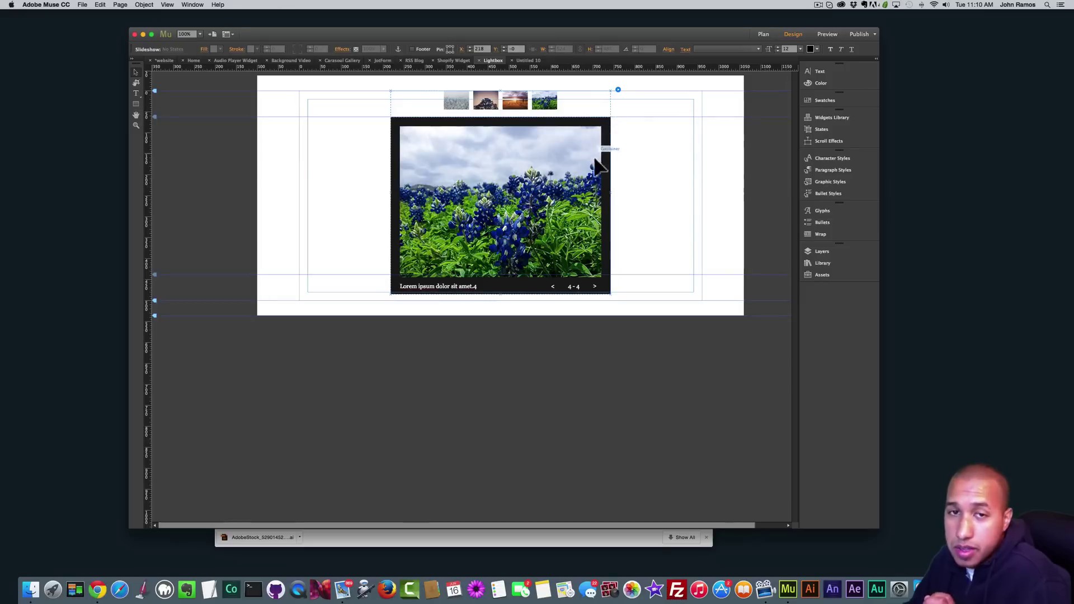
pyautogui.click(618, 89)
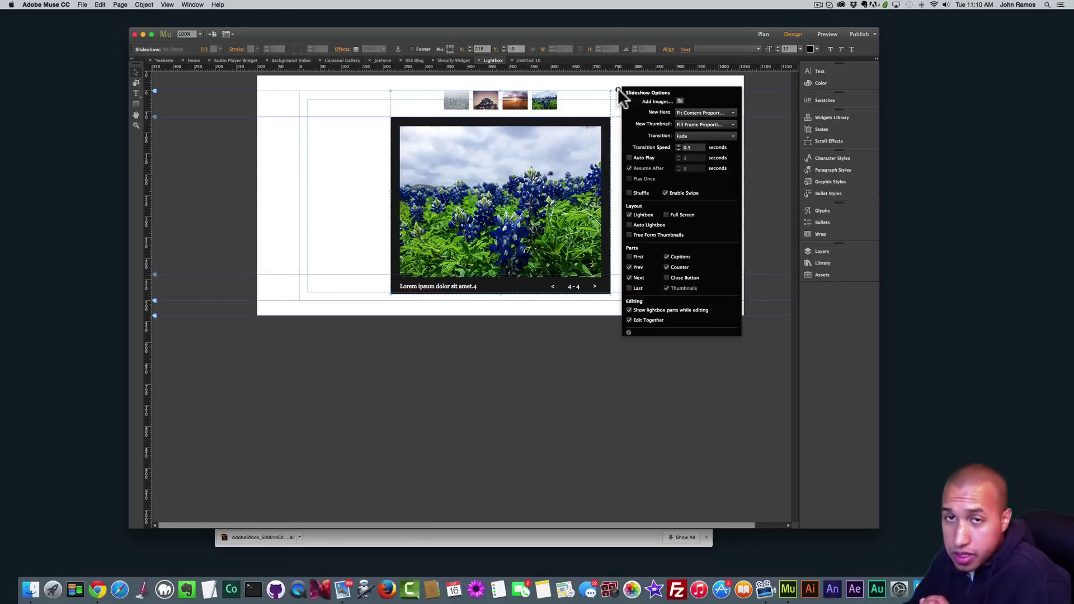
pyautogui.click(615, 223)
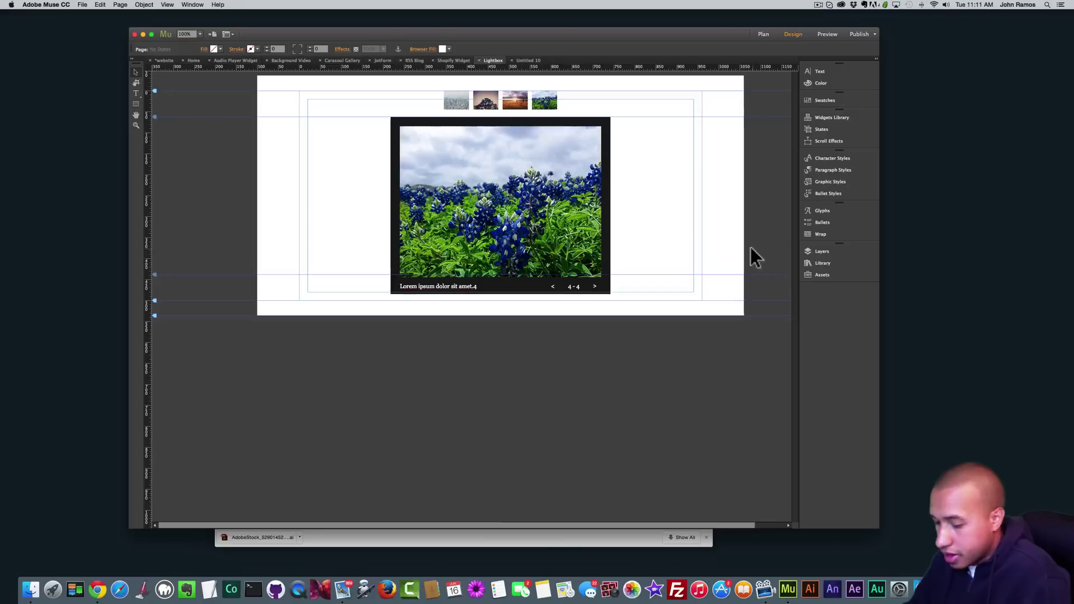
# Preview the Lightbox page in the browser twice, testing the auto-opening lightbox, its next arrow and the second thumbnail, and return to Adobe Muse
pyautogui.press('shift+super+e')
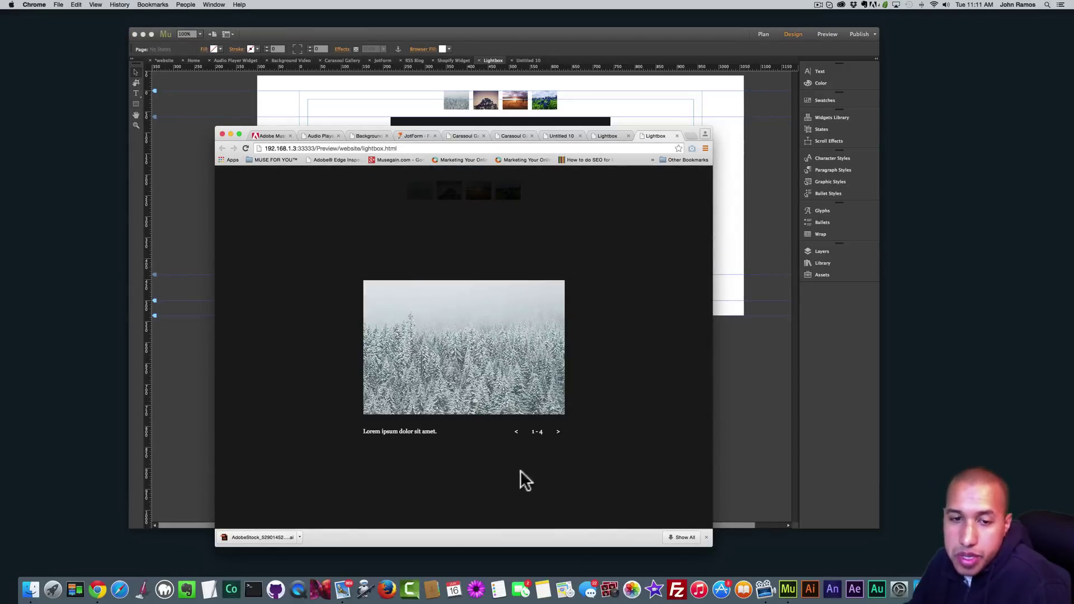
pyautogui.click(558, 432)
pyautogui.click(558, 432)
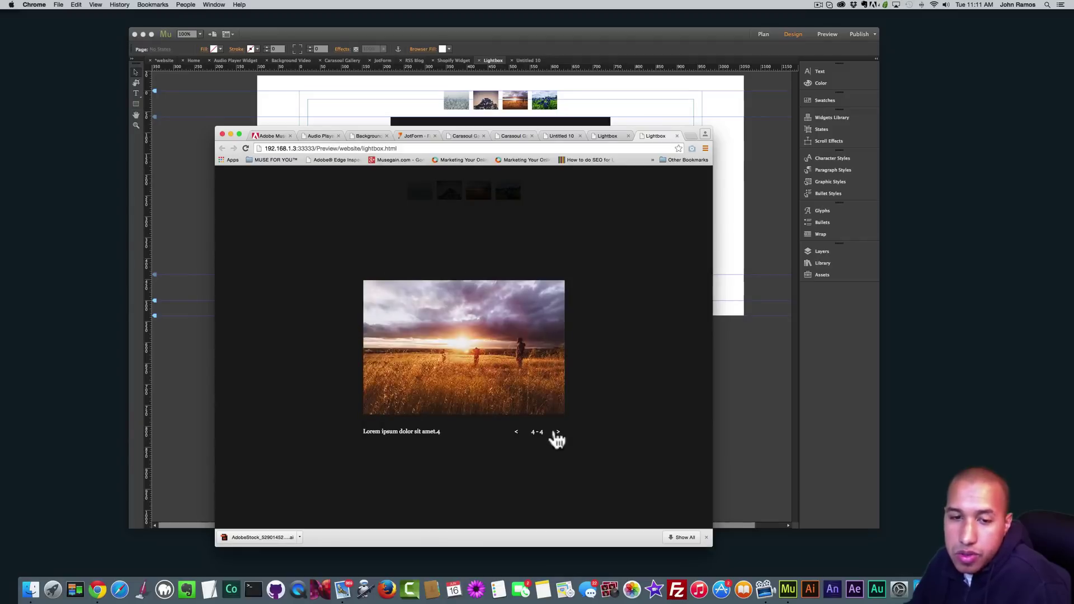
pyautogui.click(558, 432)
pyautogui.click(610, 420)
pyautogui.click(452, 194)
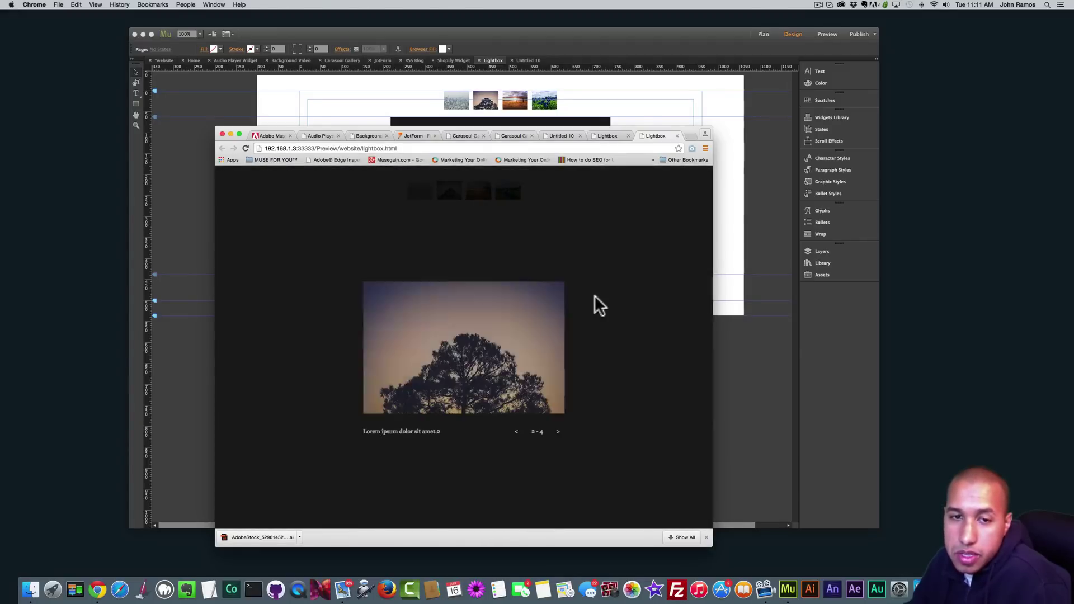
pyautogui.click(591, 268)
pyautogui.click(723, 177)
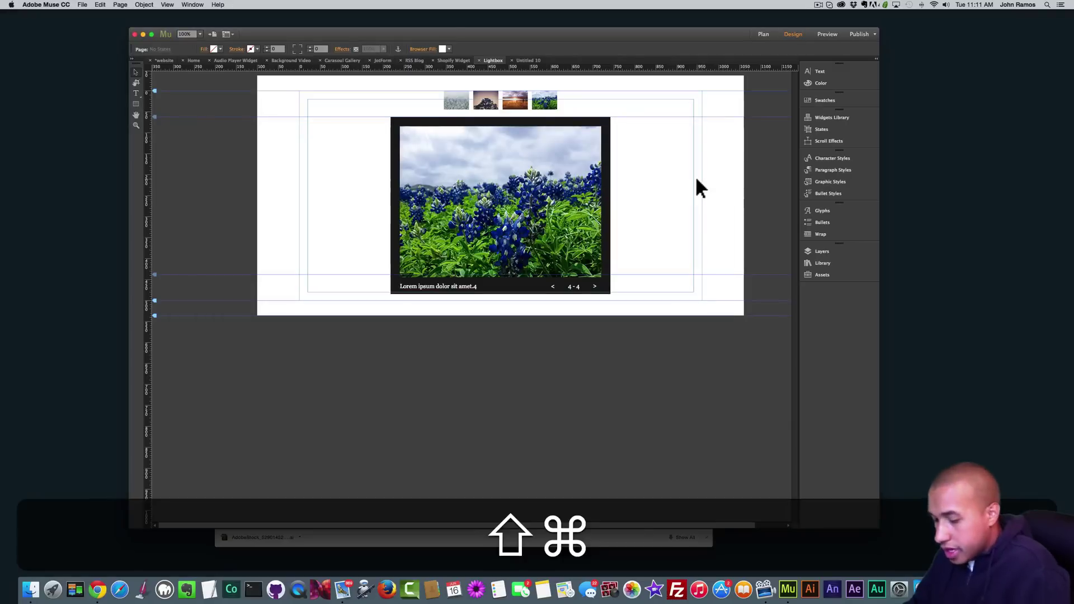
pyautogui.press('shift+super+e')
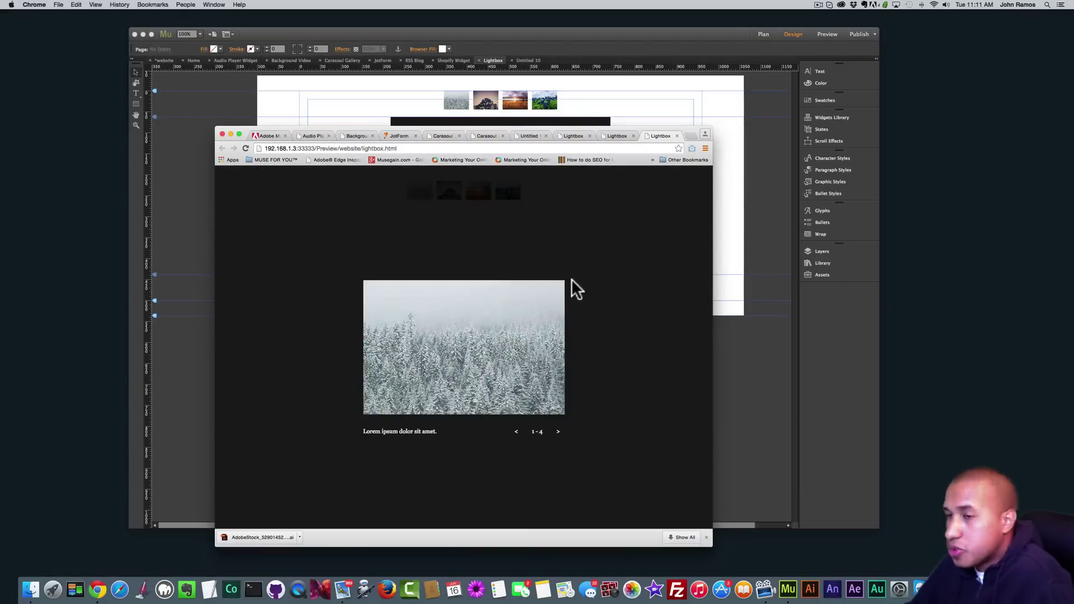
pyautogui.click(732, 224)
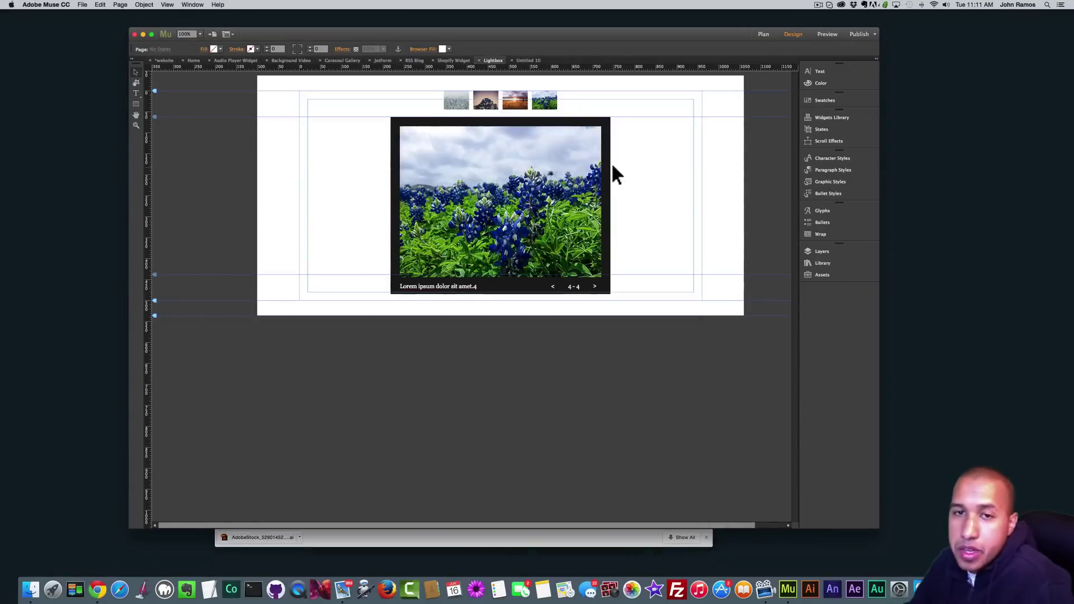
# Set the fill of the slideshow's lightbox container to none, check it in a browser preview, and return to Adobe Muse
pyautogui.click(613, 168)
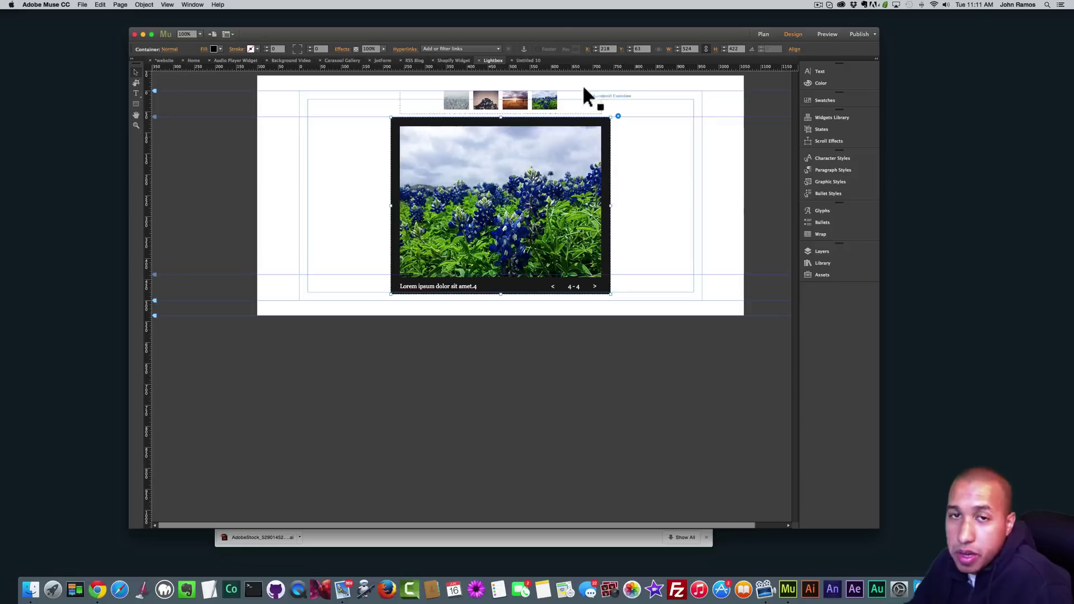
pyautogui.click(220, 47)
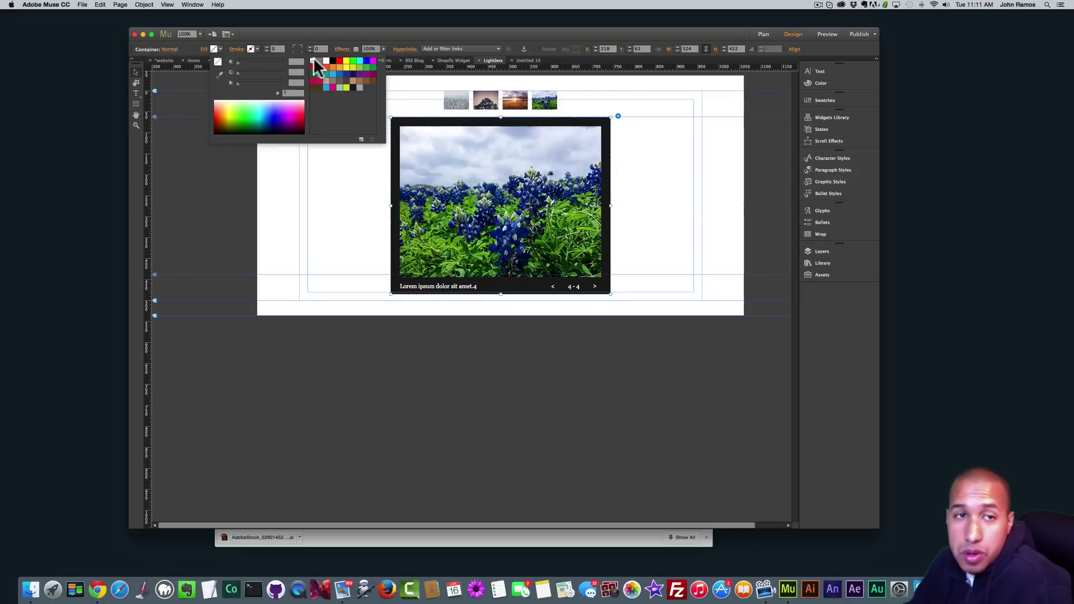
pyautogui.click(313, 57)
pyautogui.press('super+shift+e')
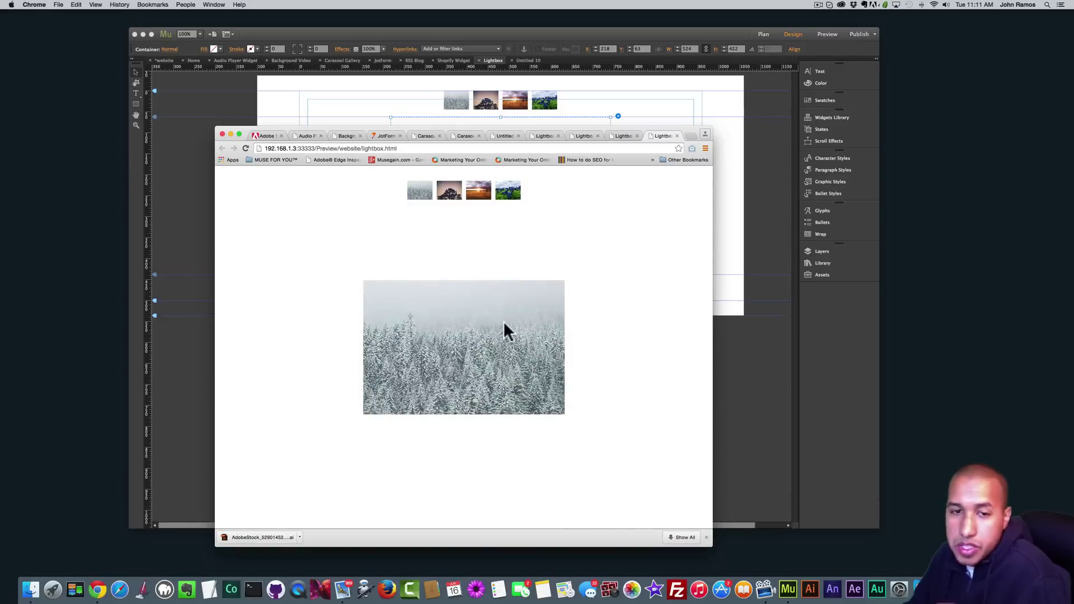
pyautogui.click(643, 352)
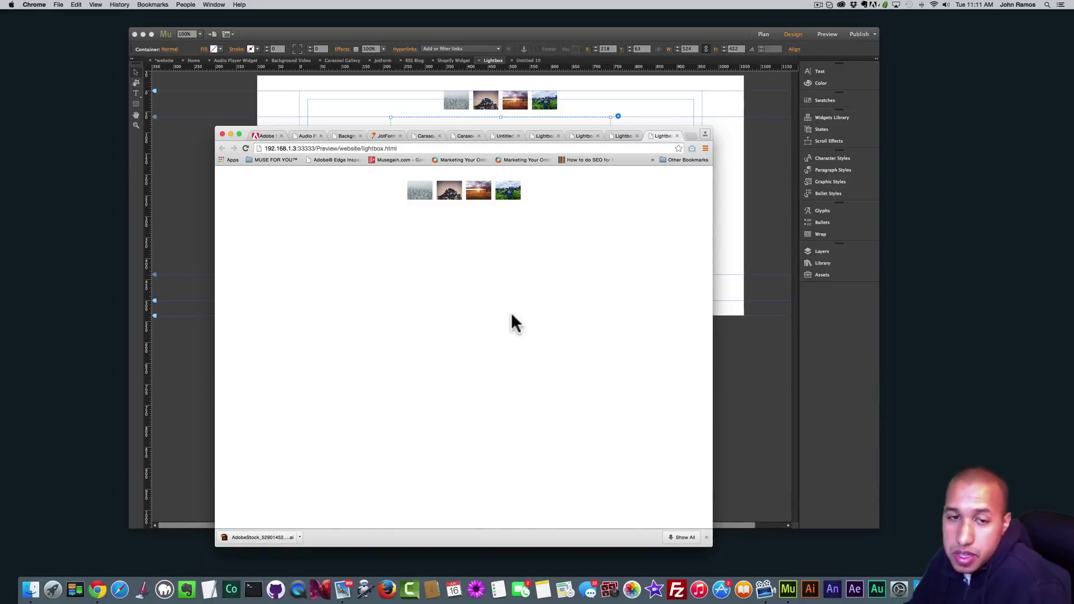
pyautogui.press('super+Tab')
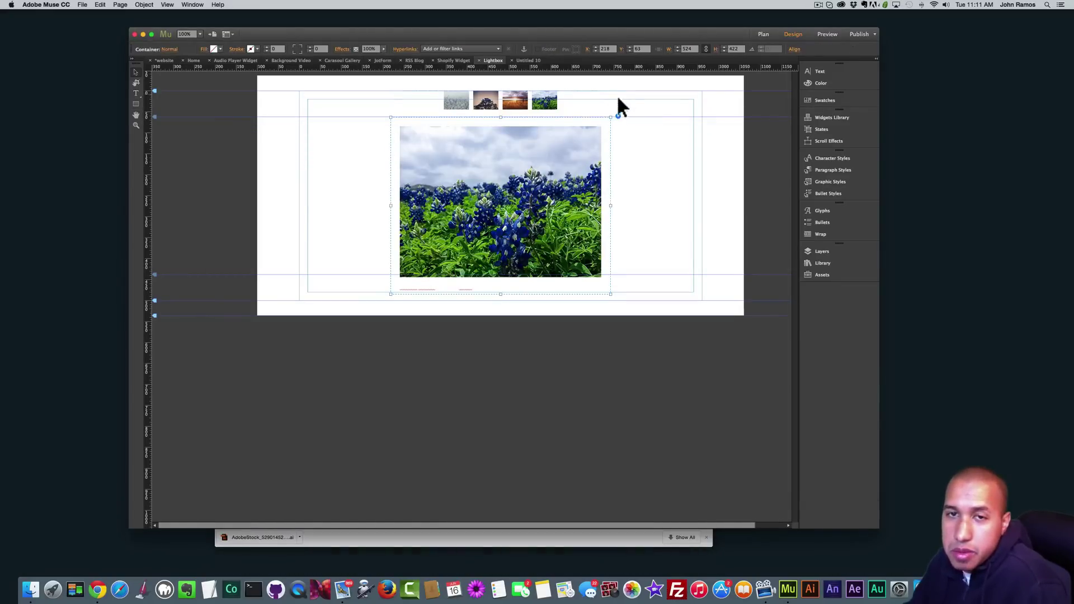
# Add the Close Button part to the lightbox slideshow through its options
pyautogui.click(588, 131)
pyautogui.click(618, 90)
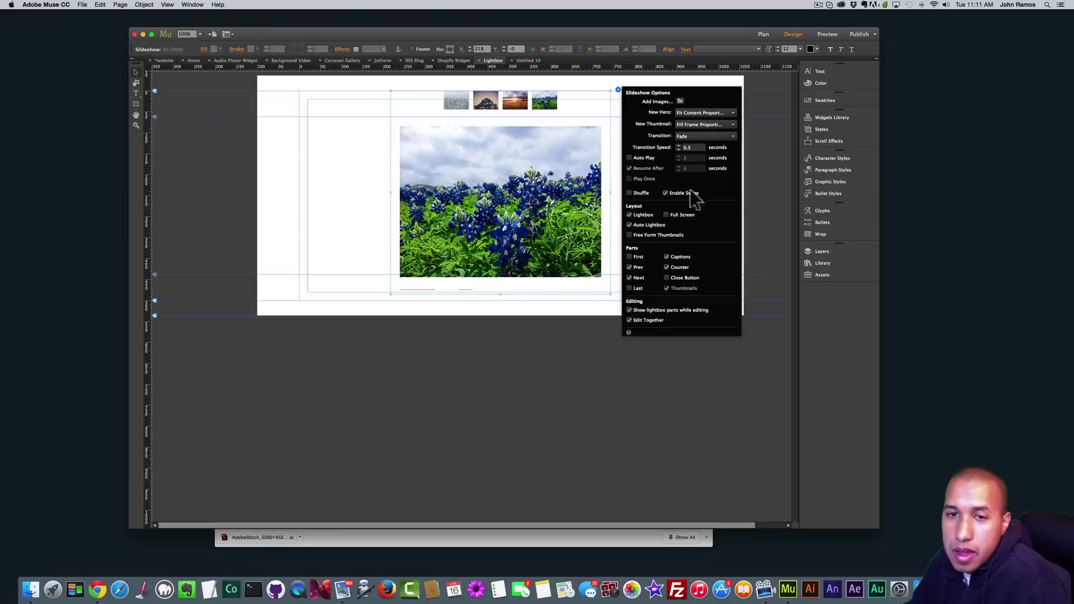
pyautogui.click(667, 277)
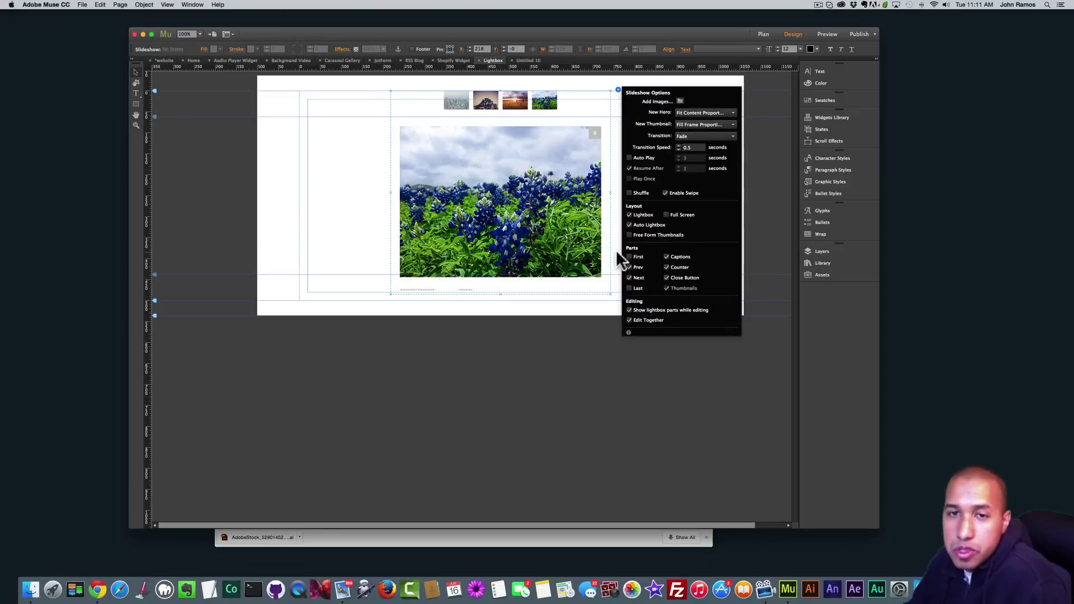
pyautogui.click(750, 254)
# Preview the Lightbox page in the browser twice, dismissing the lightbox with its close button each time, and return to Adobe Muse
pyautogui.press('shift+super+e')
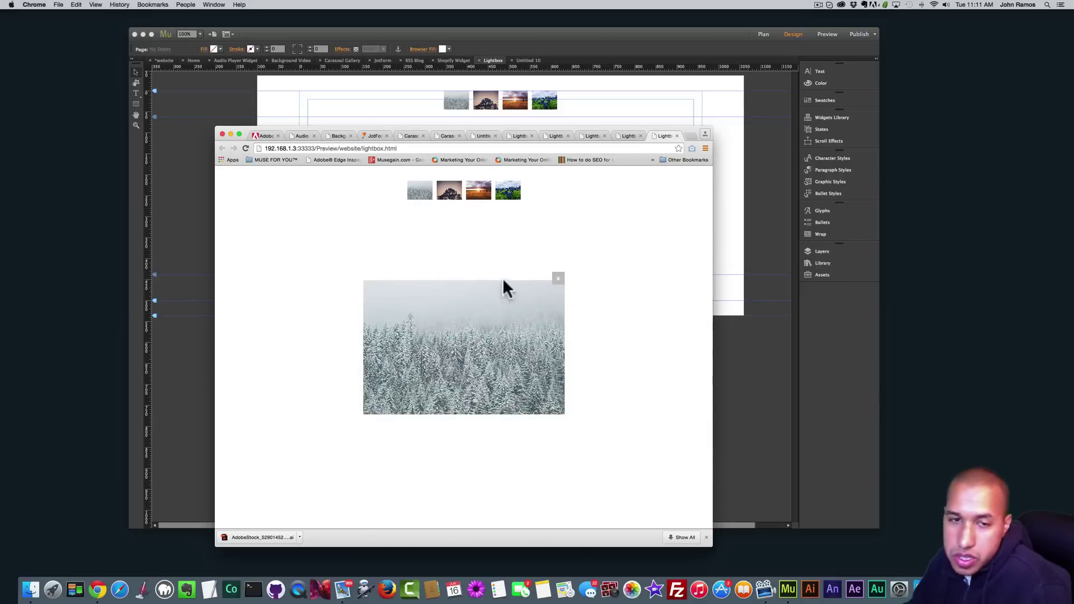
pyautogui.click(559, 281)
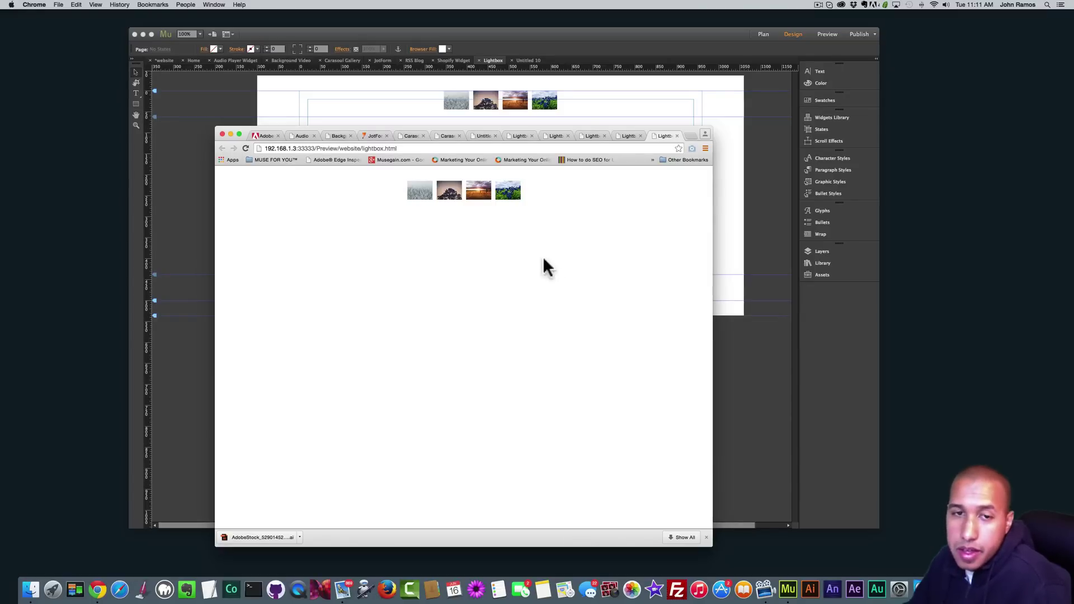
pyautogui.click(730, 193)
pyautogui.press('shift+super+e')
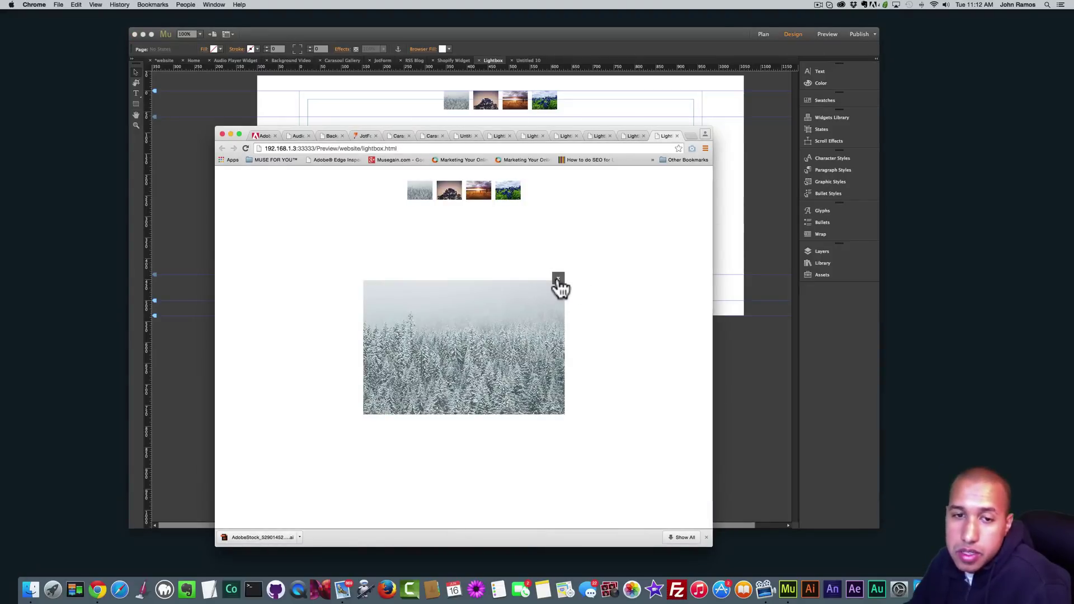
pyautogui.click(558, 279)
pyautogui.click(748, 220)
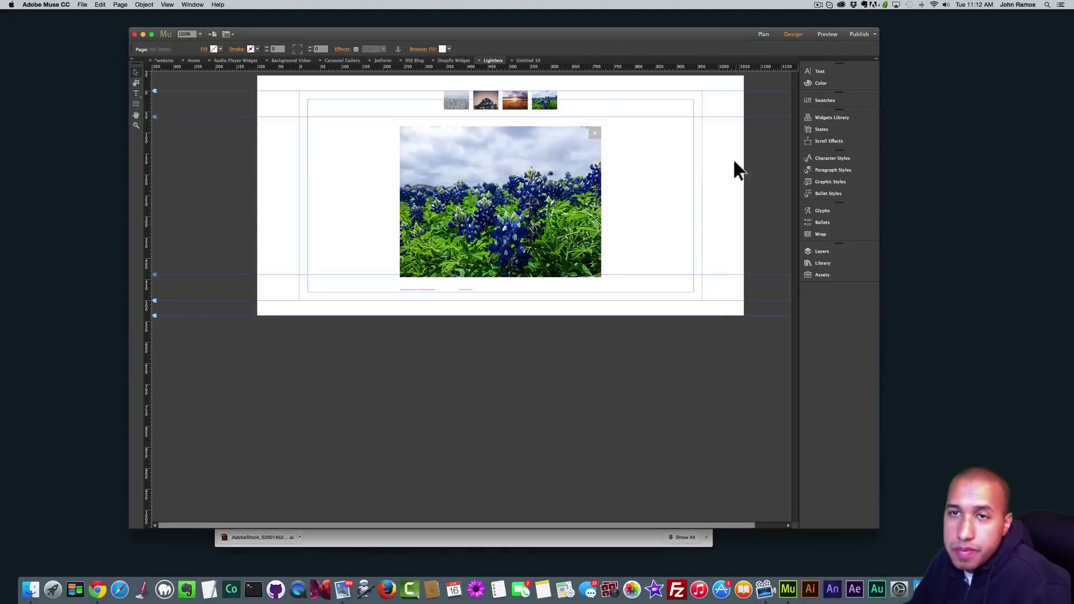
# Show the site in Plan view, and switch to Chrome to review the new features summary on the Adobe Muse help page
pyautogui.click(765, 35)
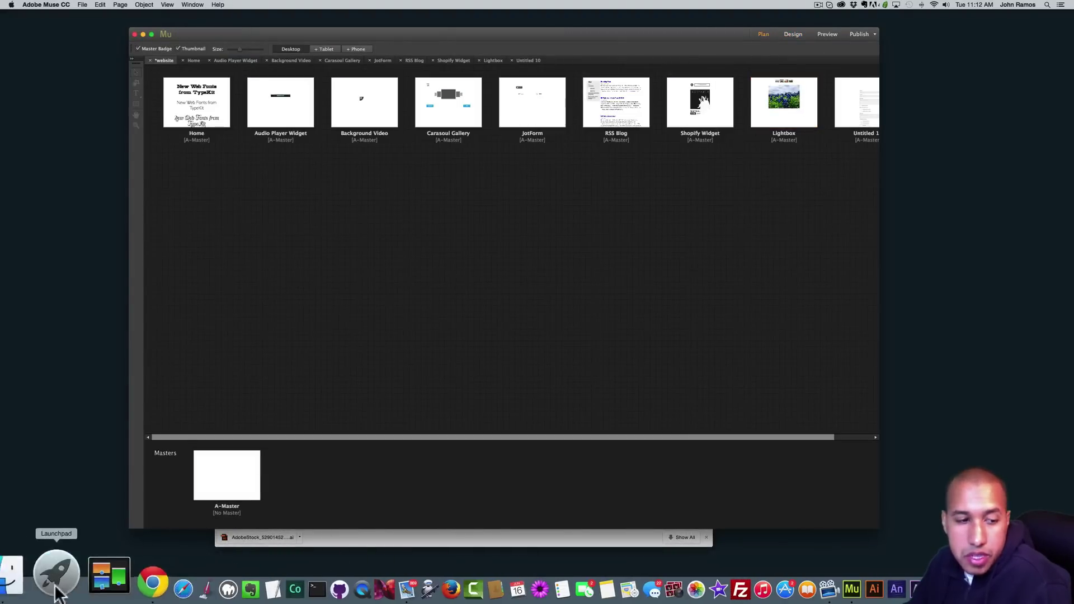
pyautogui.click(84, 575)
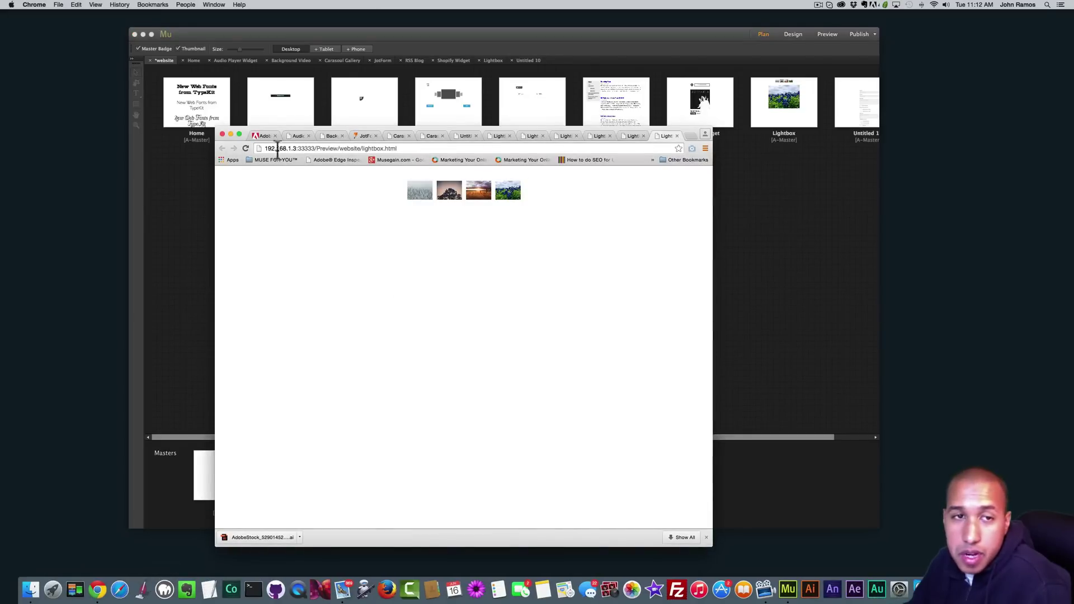
pyautogui.click(263, 136)
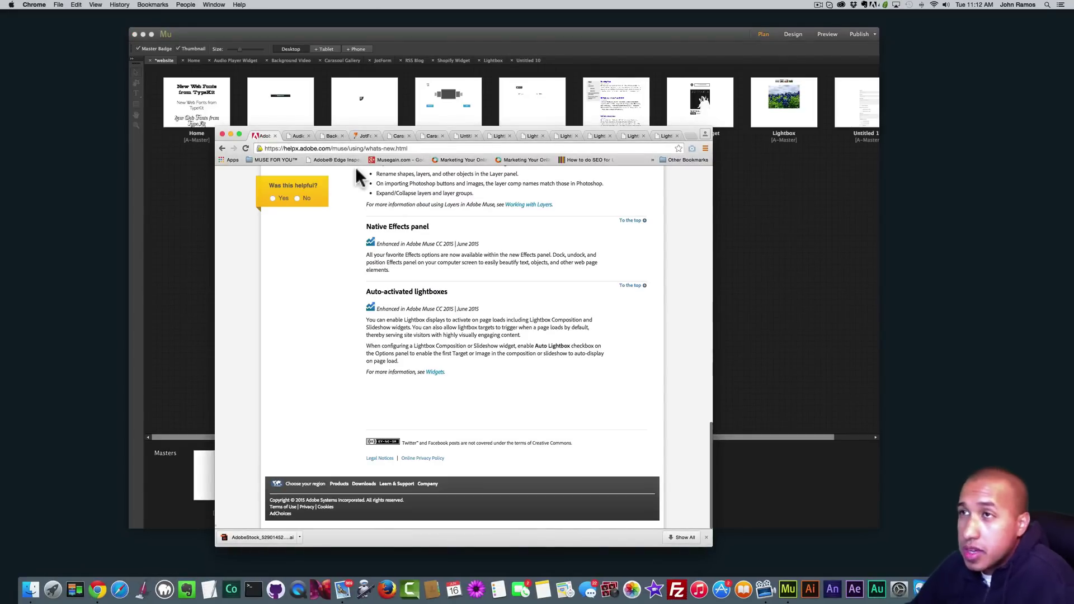
pyautogui.scroll(15, 448, 373)
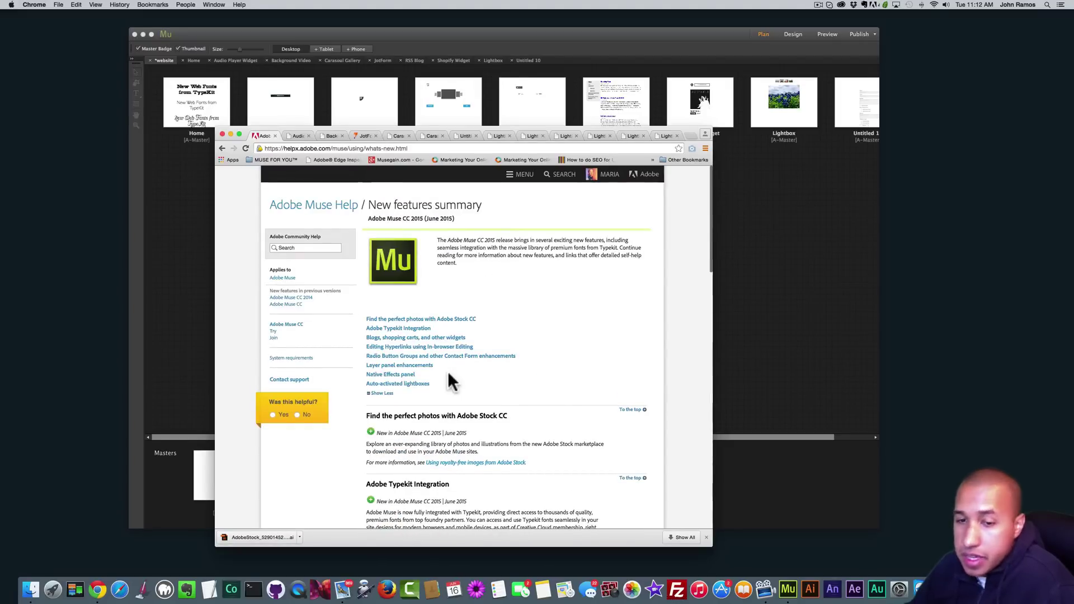
pyautogui.scroll(-1, 491, 341)
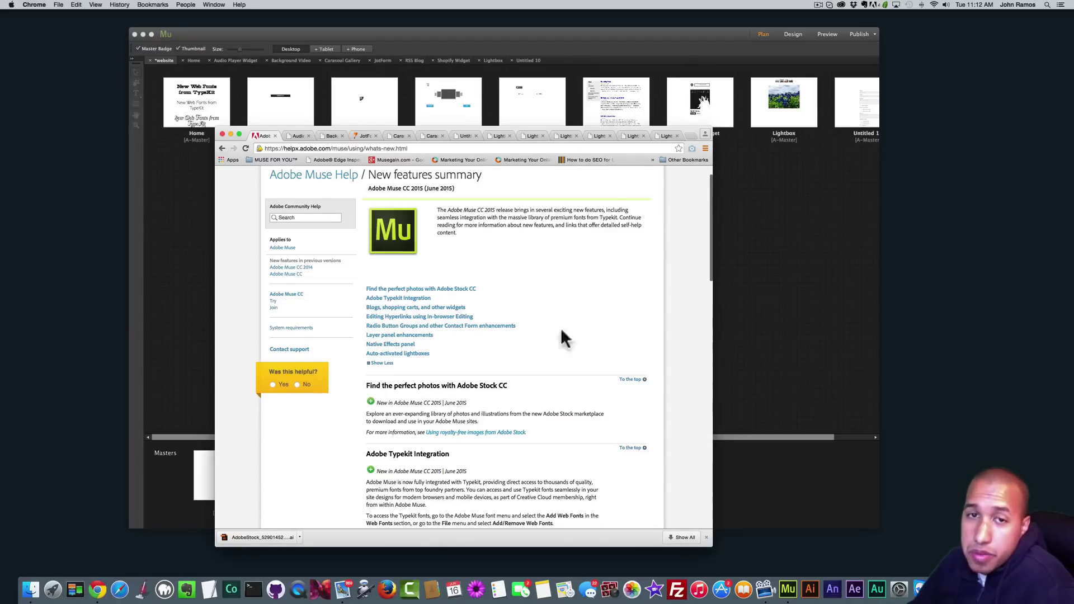
# Open museforyoushop.com in a new browser tab and follow its Download Adobe Muse CC link to Adobe's site
pyautogui.click(690, 136)
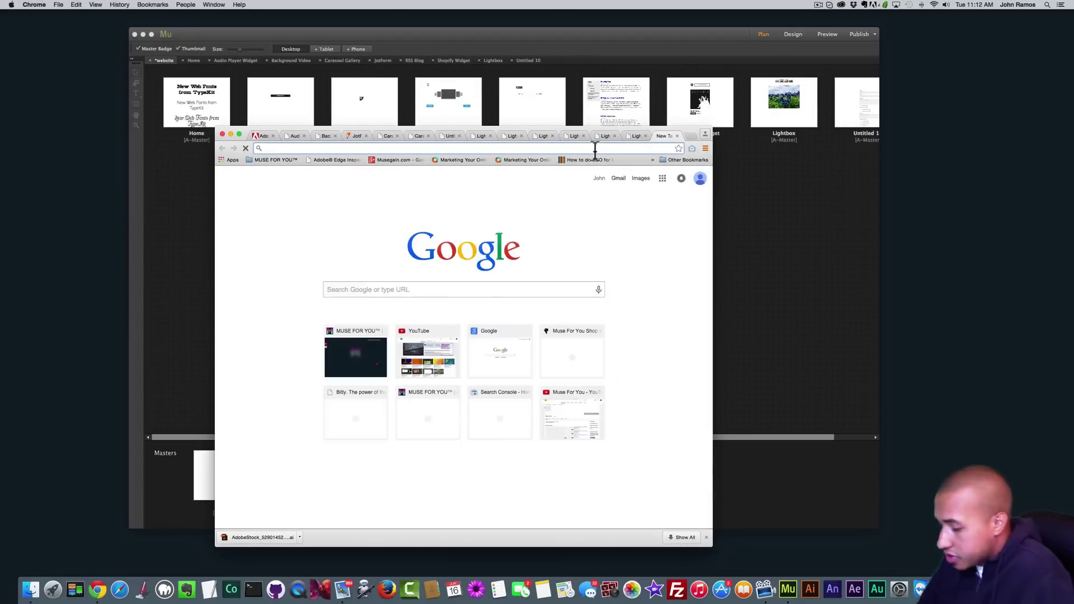
pyautogui.write('musefory')
pyautogui.write('o')
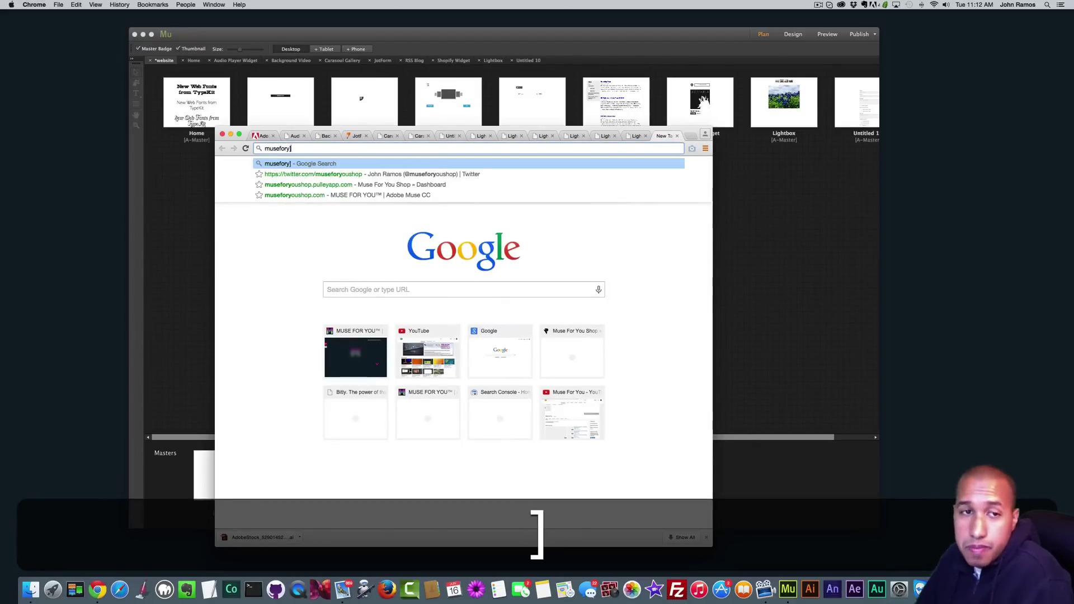
pyautogui.press('BackSpace')
pyautogui.write('ushop.com')
pyautogui.press('Return')
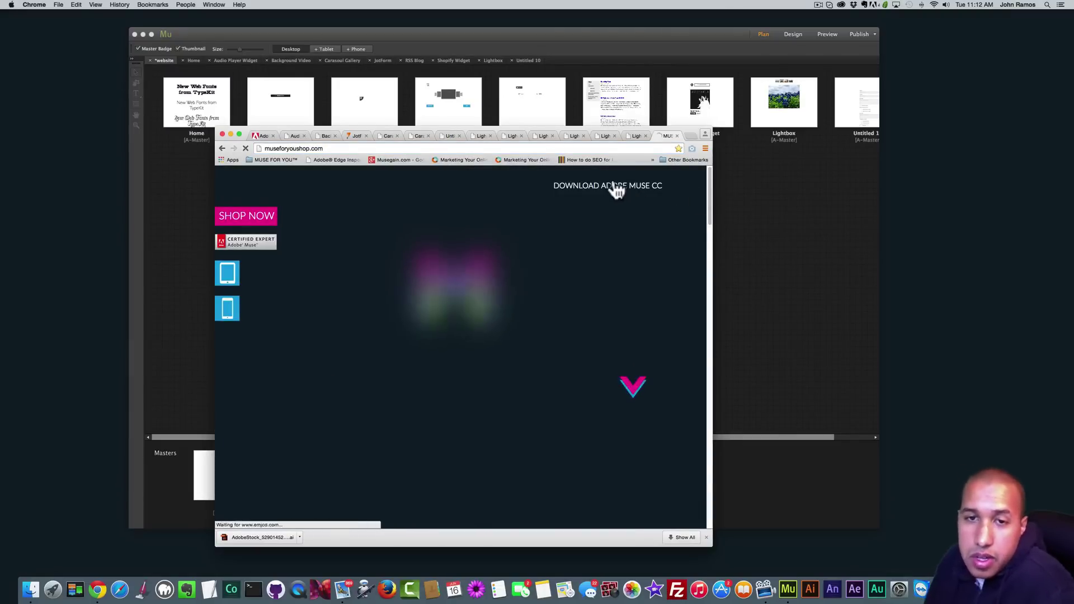
pyautogui.click(621, 193)
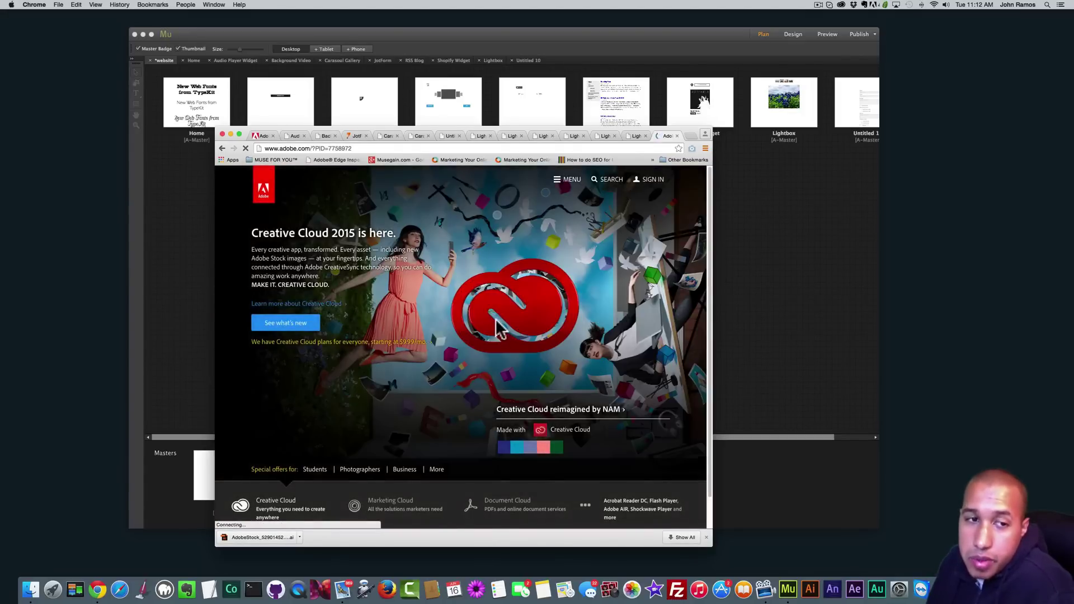
pyautogui.scroll(-2, 495, 322)
pyautogui.scroll(2, 346, 296)
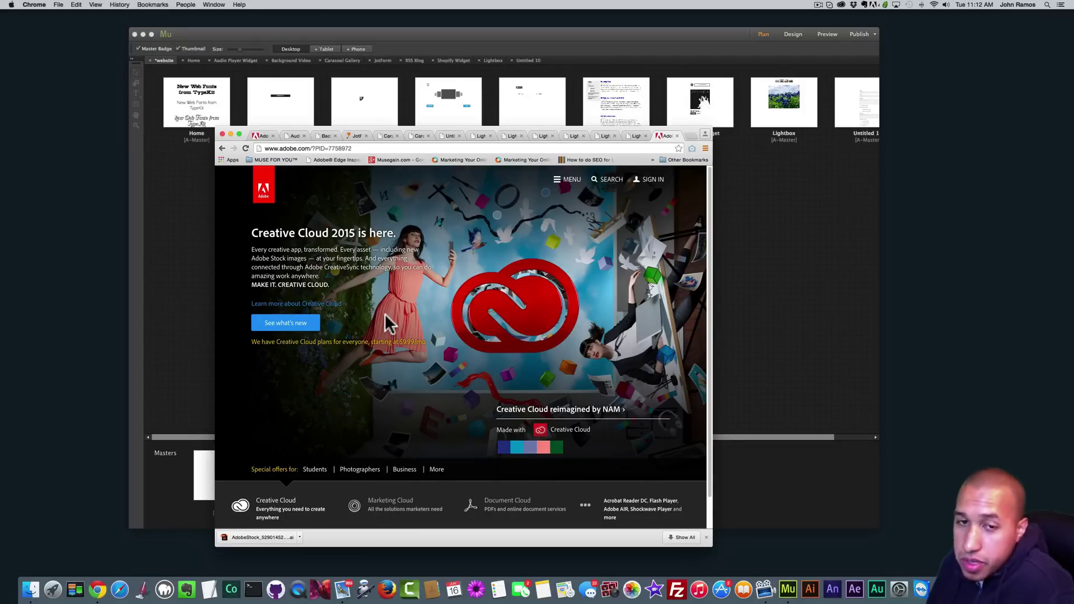
# Open the Creative Cloud desktop app, look through the CC (2015) app updates, and return to the Adobe page in Chrome
pyautogui.click(841, 4)
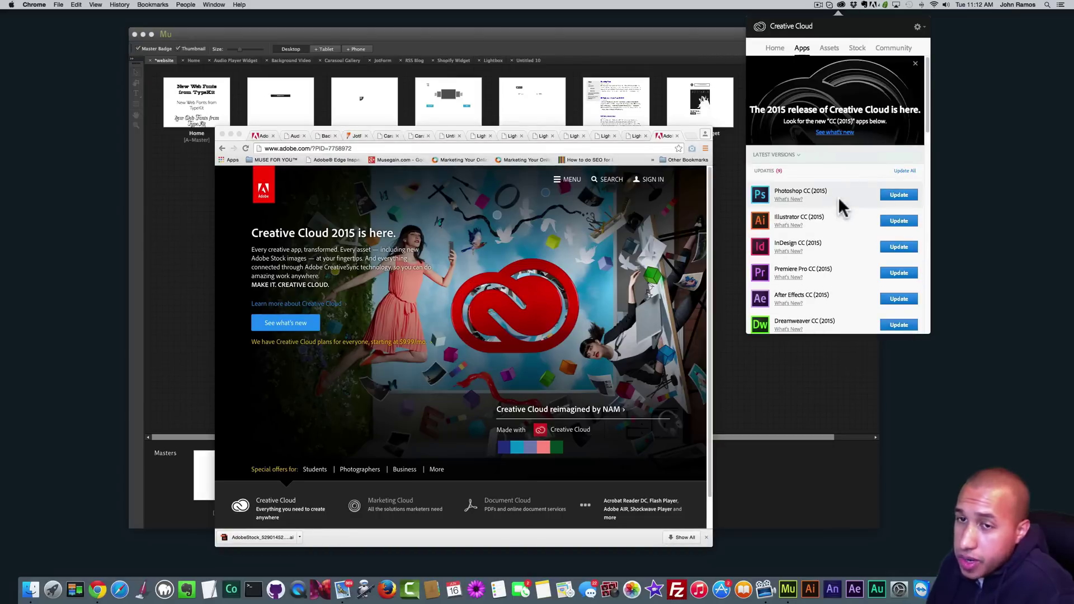
pyautogui.click(841, 5)
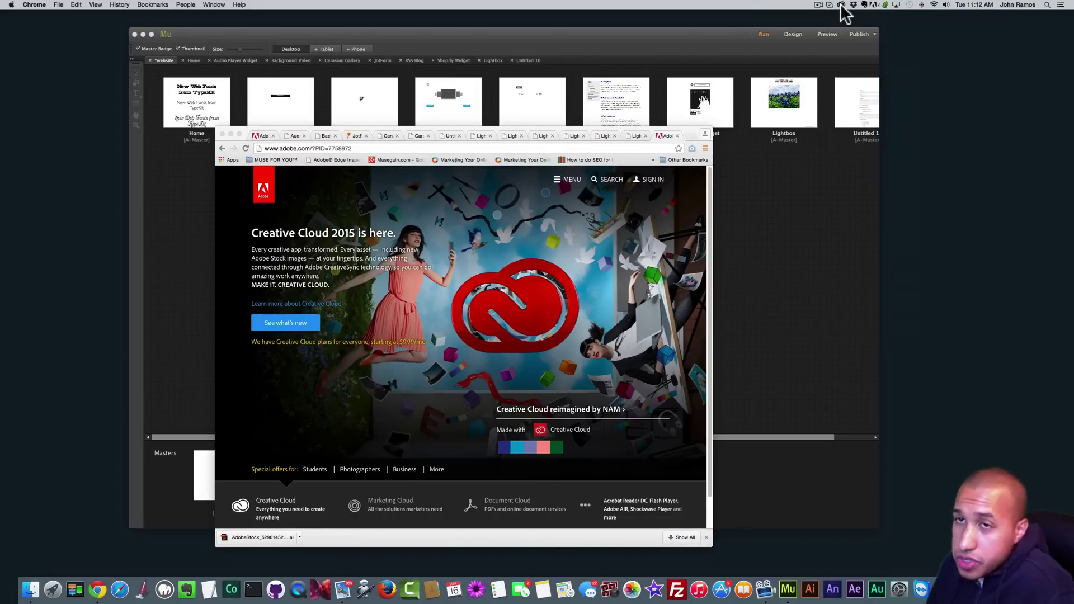
pyautogui.click(841, 5)
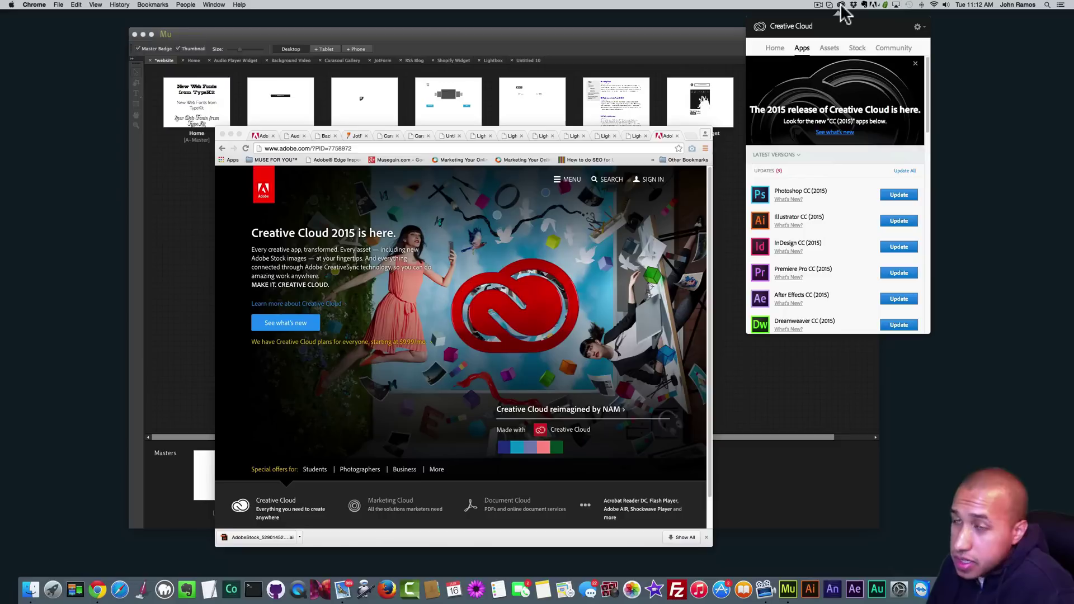
pyautogui.scroll(-4, 856, 235)
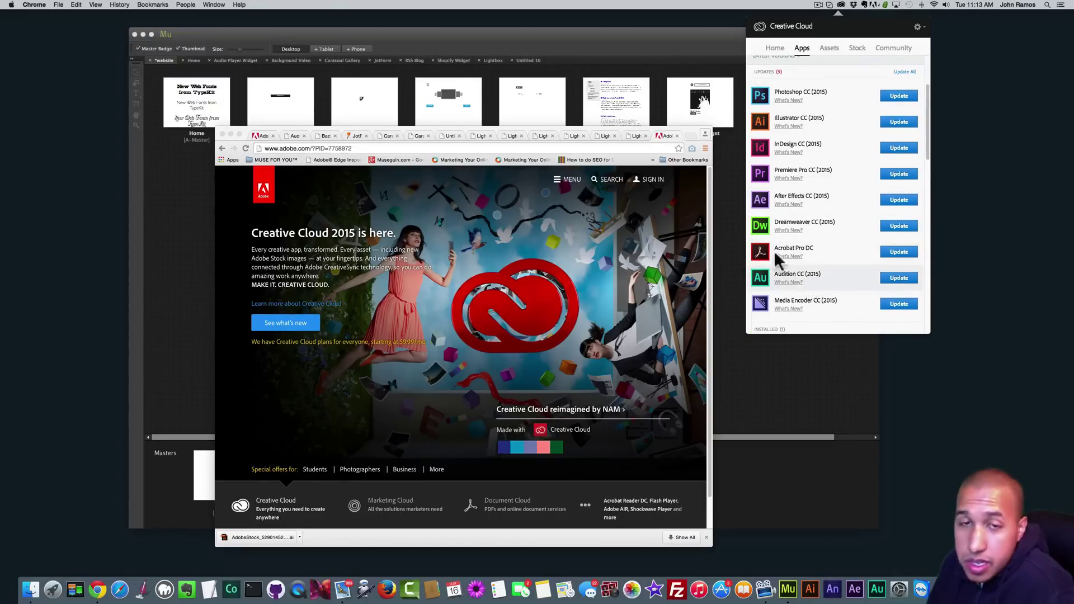
pyautogui.click(663, 136)
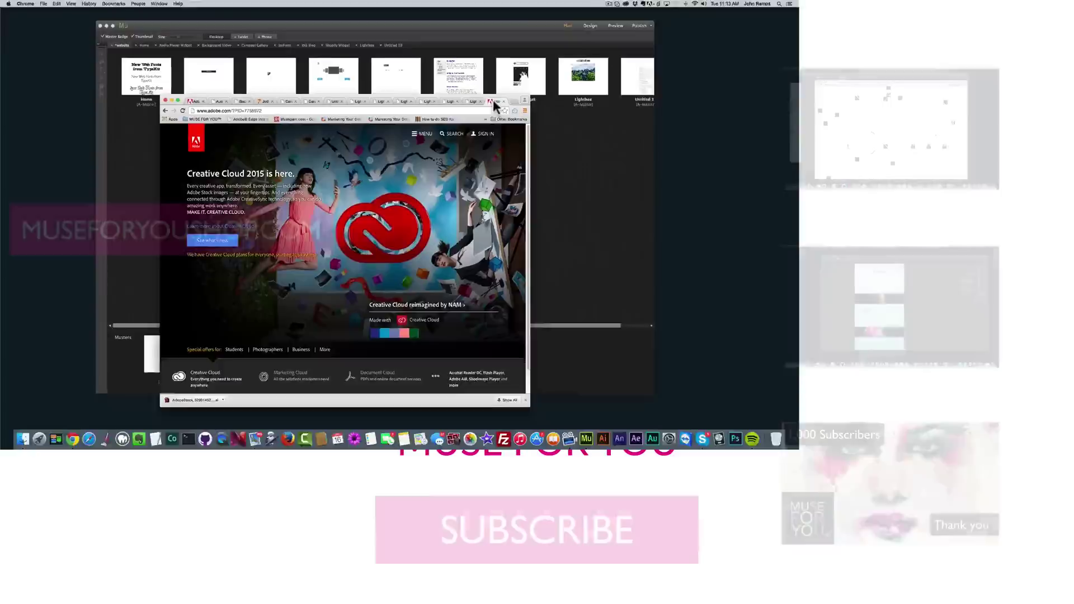